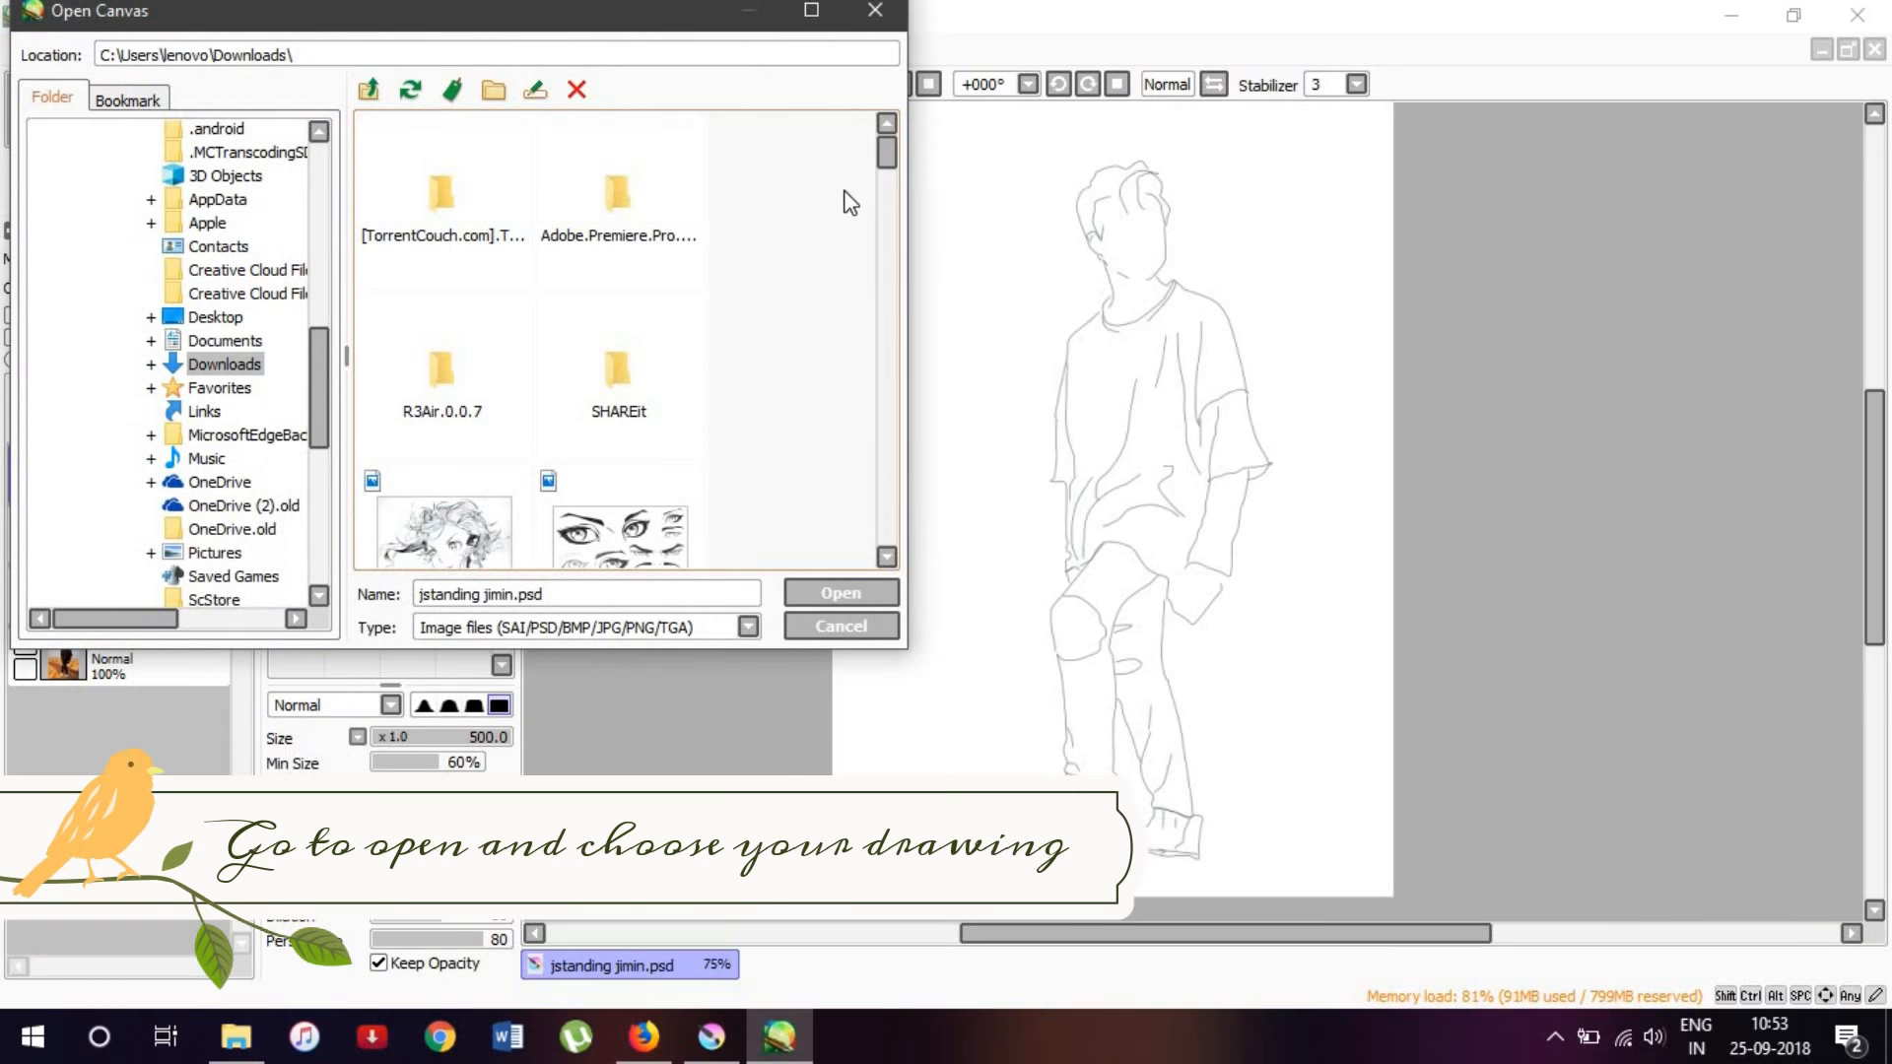
Step: Find and open the pencil drawing IMG_0892.JPG from the Downloads folder
scroll(873, 162, "down", 5)
scroll(828, 237, "down", 8)
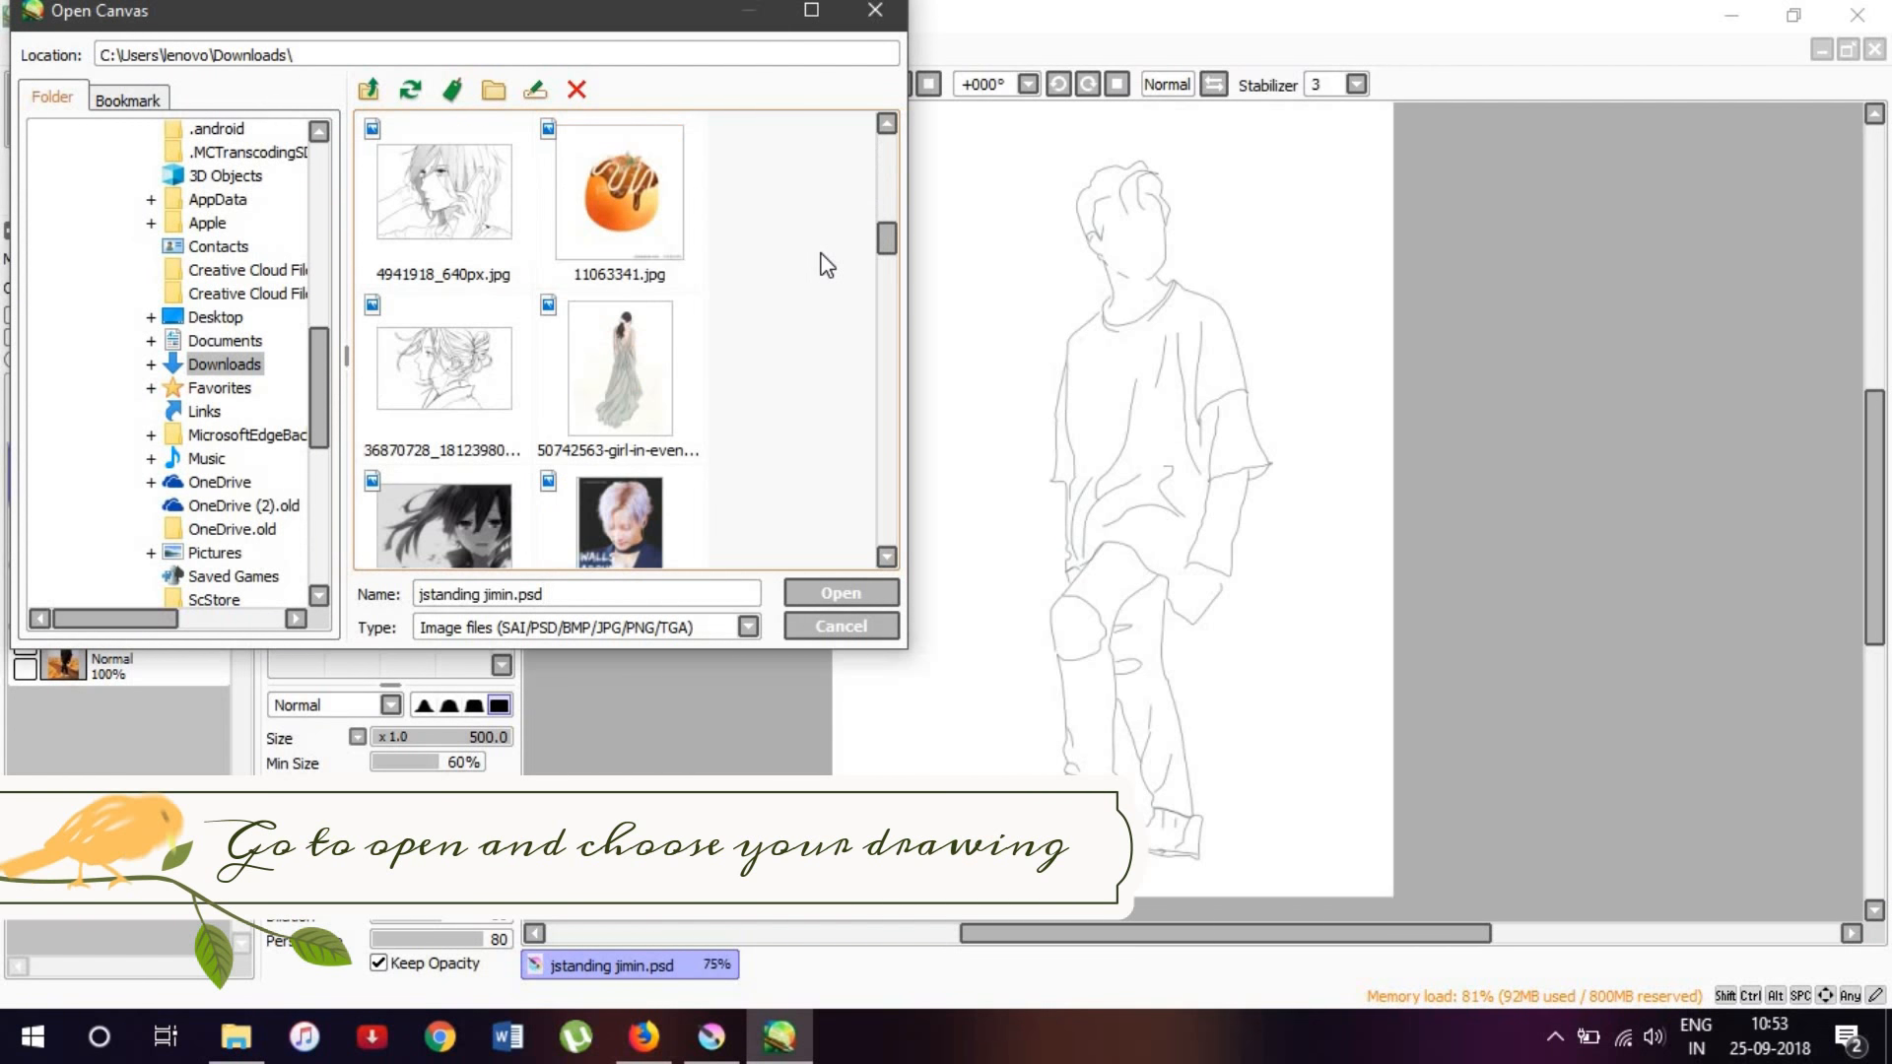
scroll(827, 266, "down", 10)
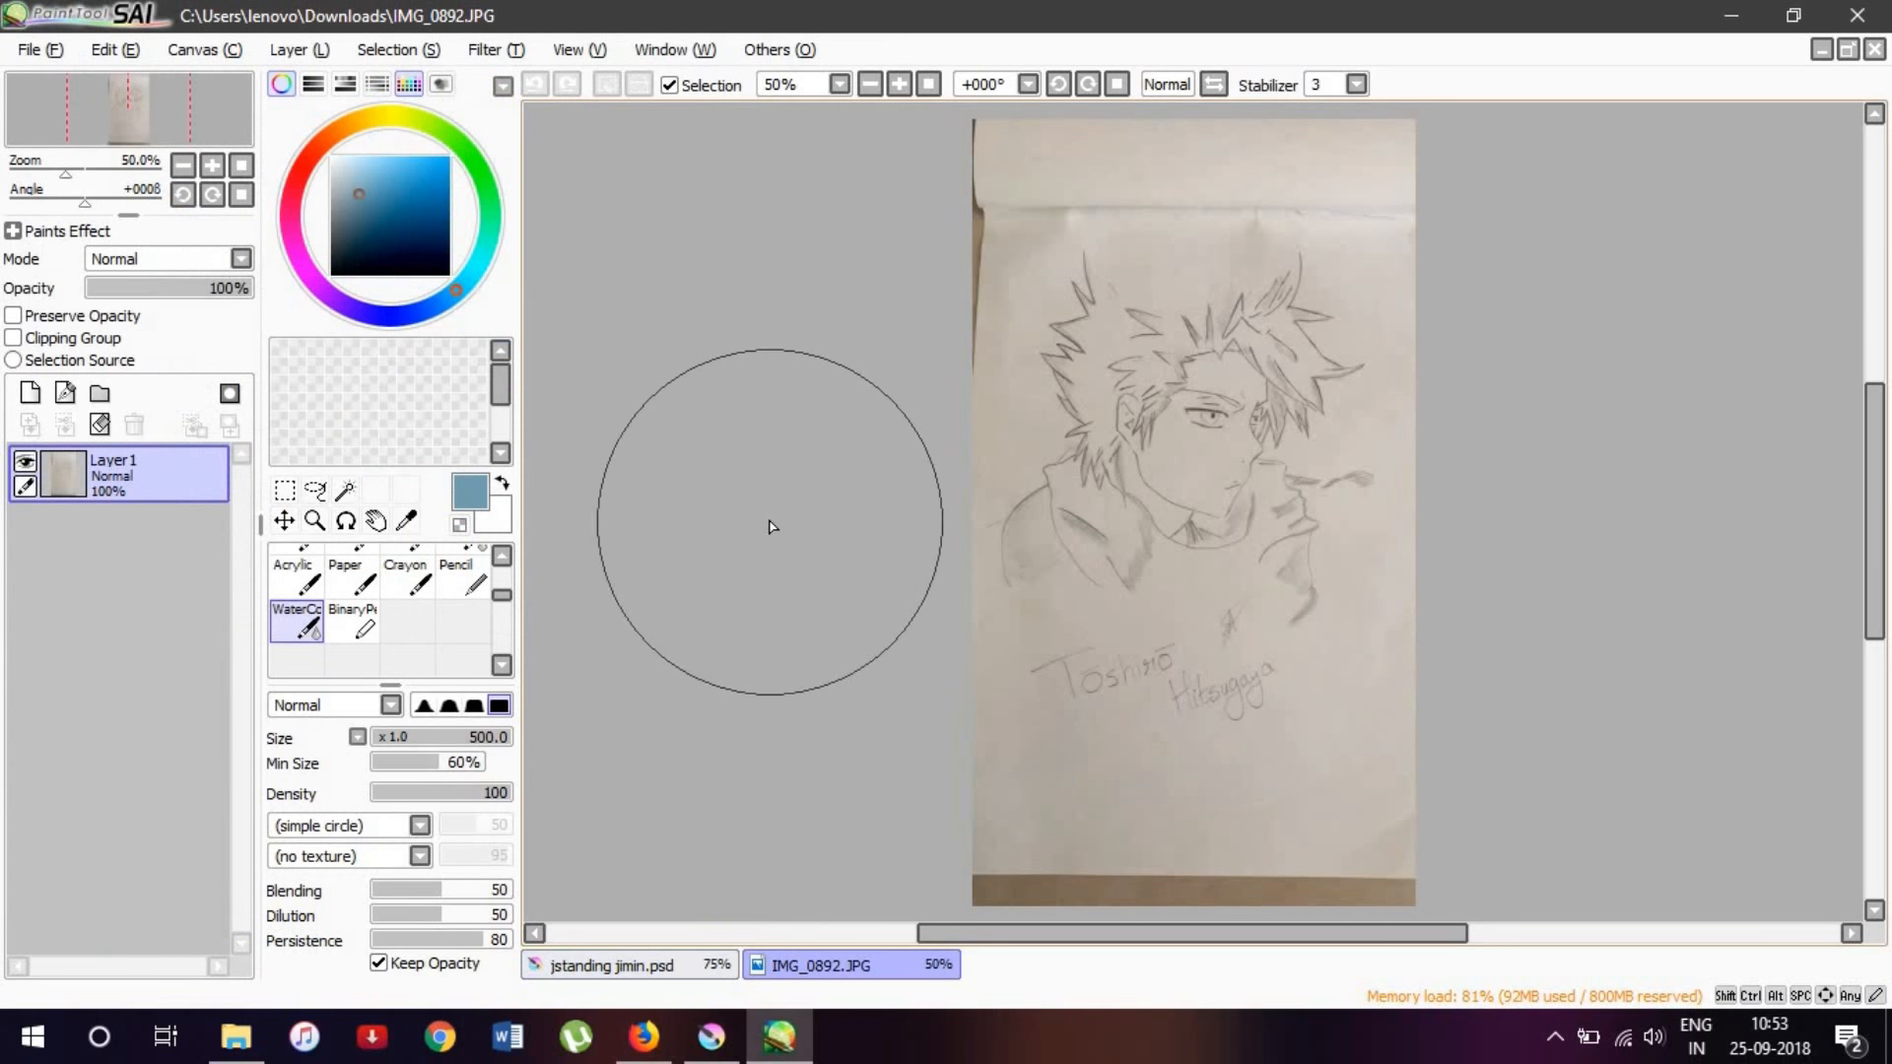
Step: Add two linework layers above the photo, and make Linework1 active with the most pointed edge shape for the Curve tool
left_click(65, 395)
left_click(65, 395)
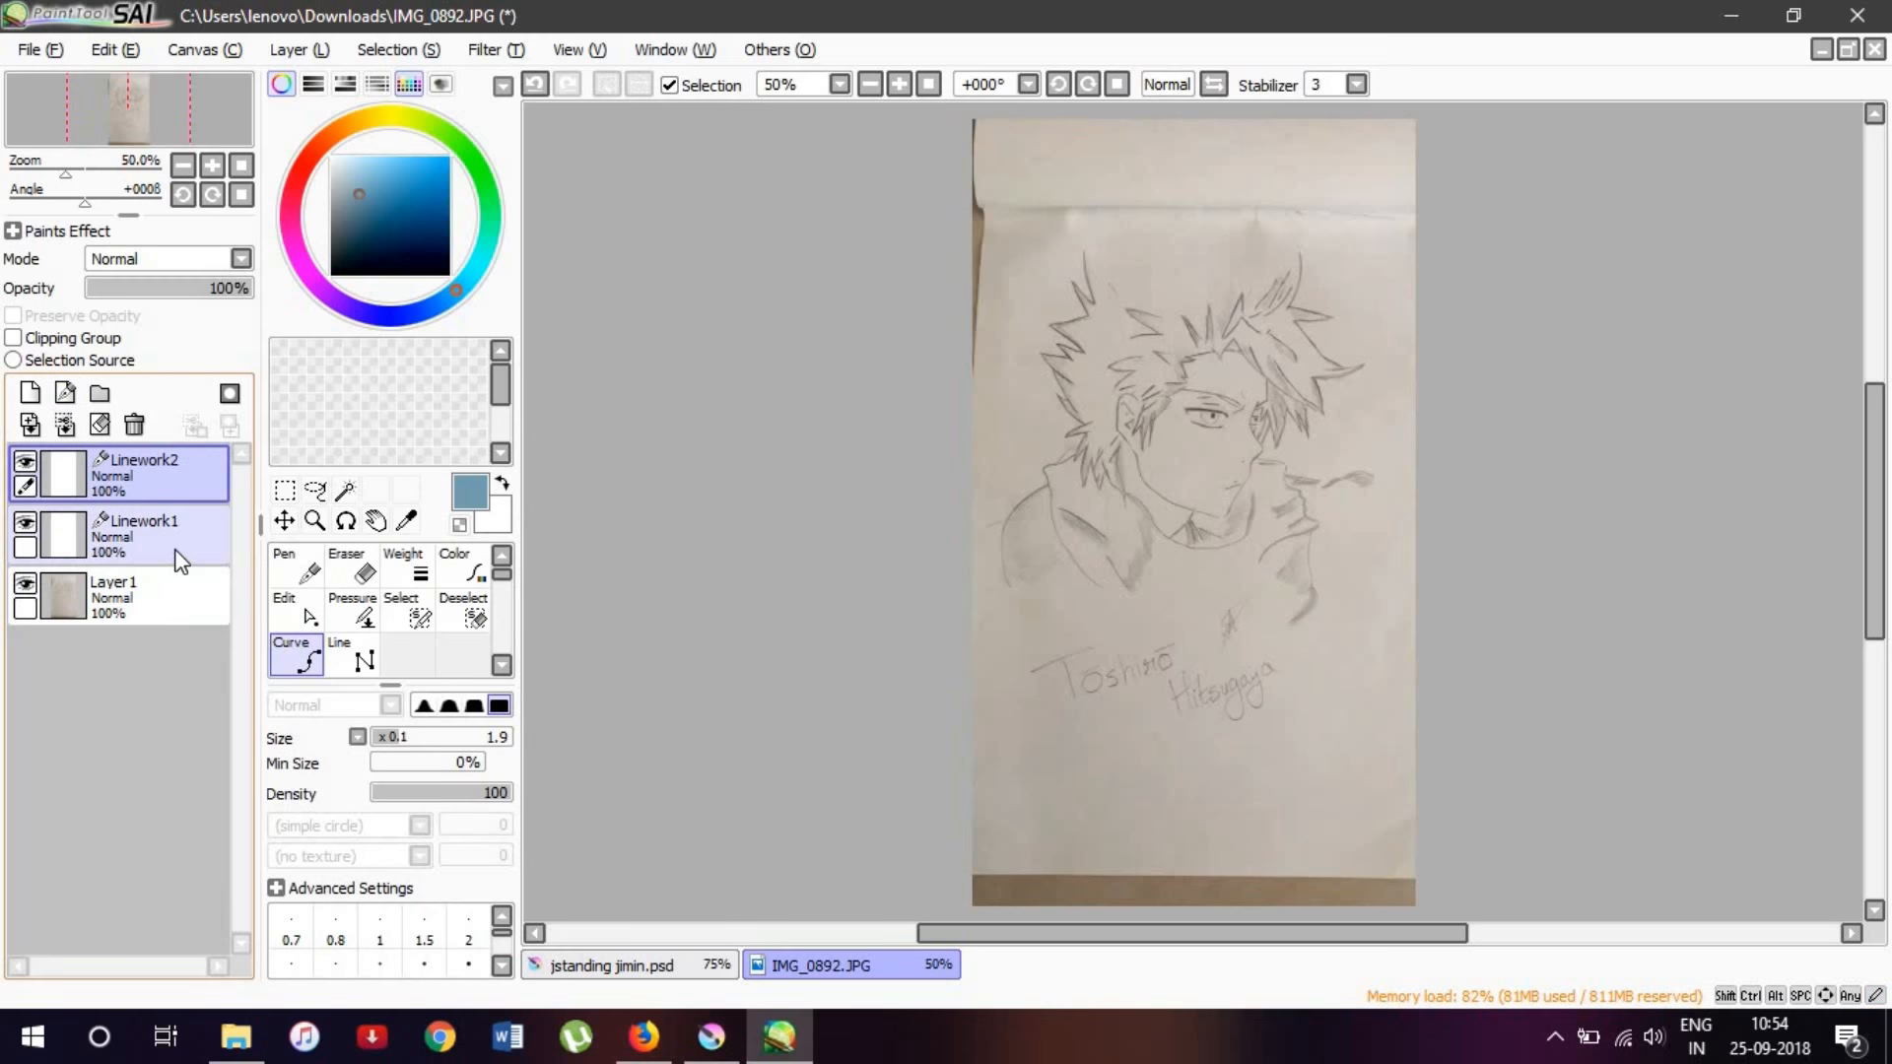
left_click(181, 560)
left_click(424, 706)
Step: Set the drawing colour to black, store it in the first swatch slot, and set the line density to 80
scroll(1070, 574, "down", 2)
scroll(1070, 573, "up", 3)
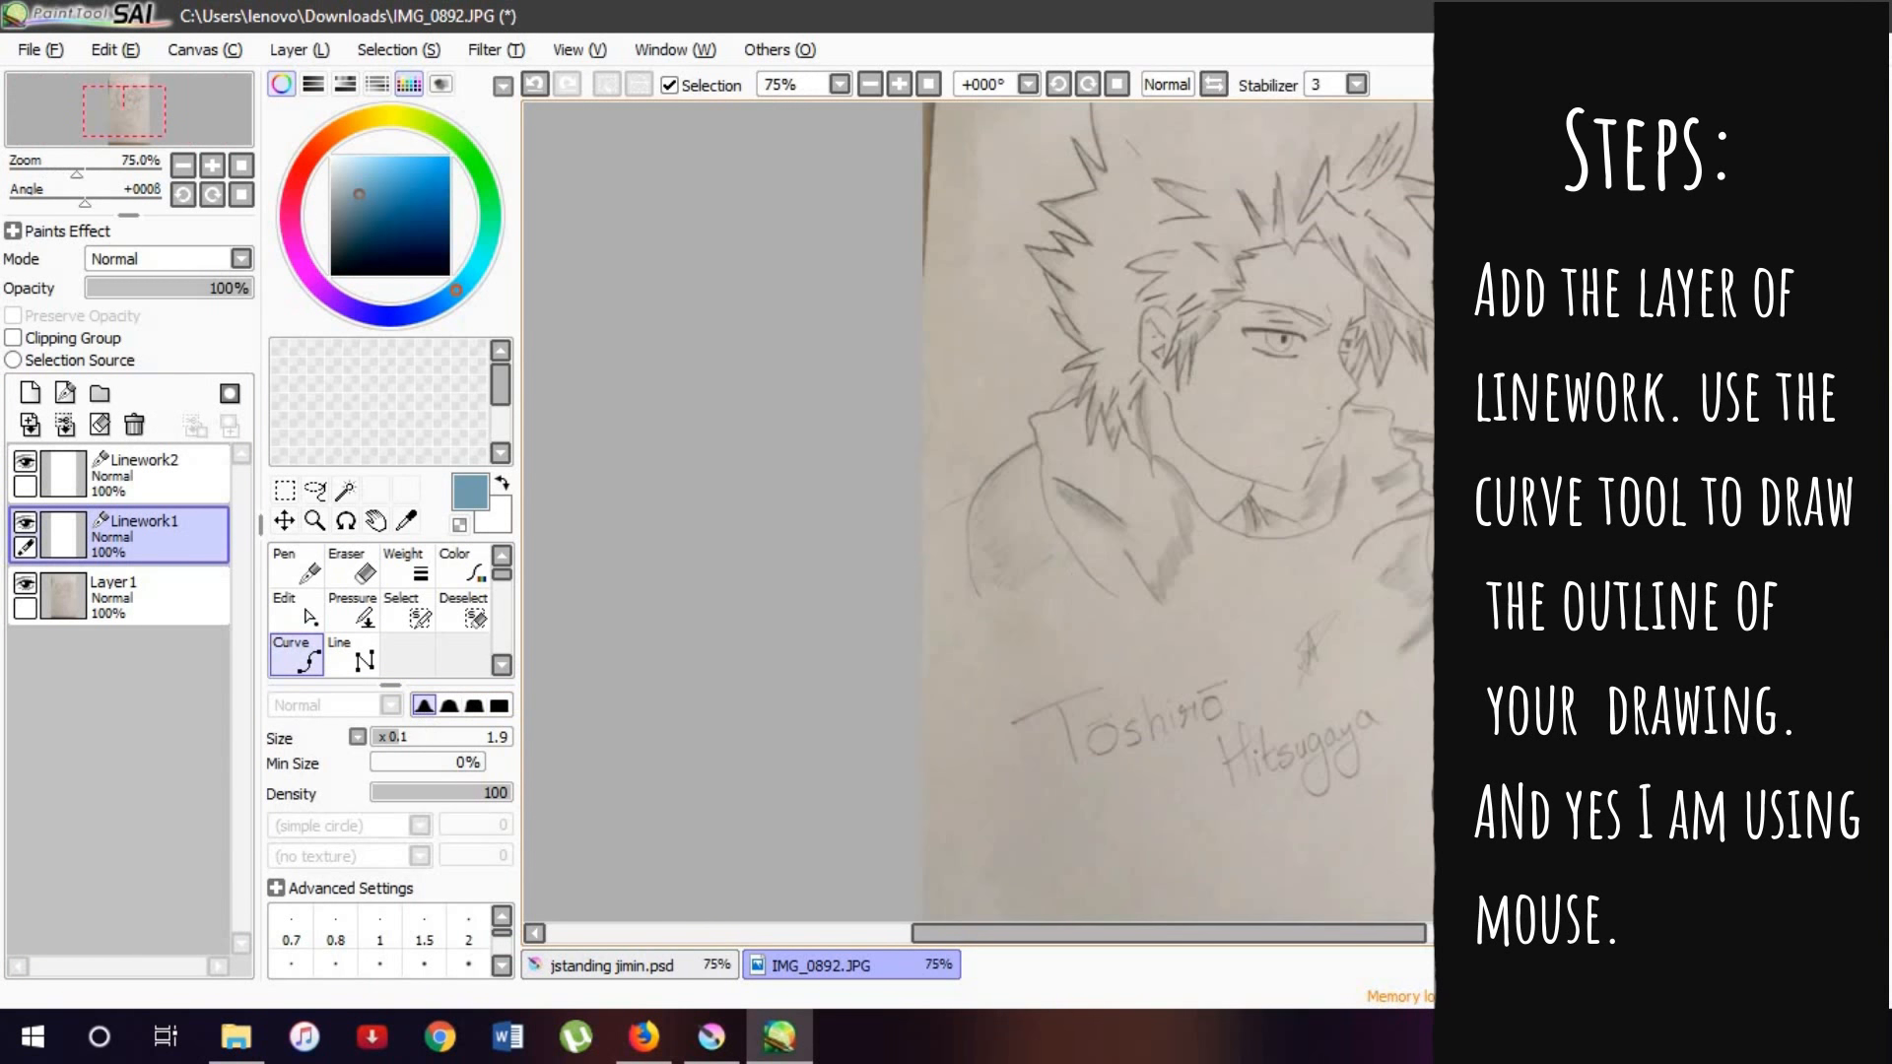
scroll(1163, 934, "right", 2)
scroll(1251, 623, "up", 3)
scroll(1251, 622, "down", 2)
scroll(1195, 385, "up", 4)
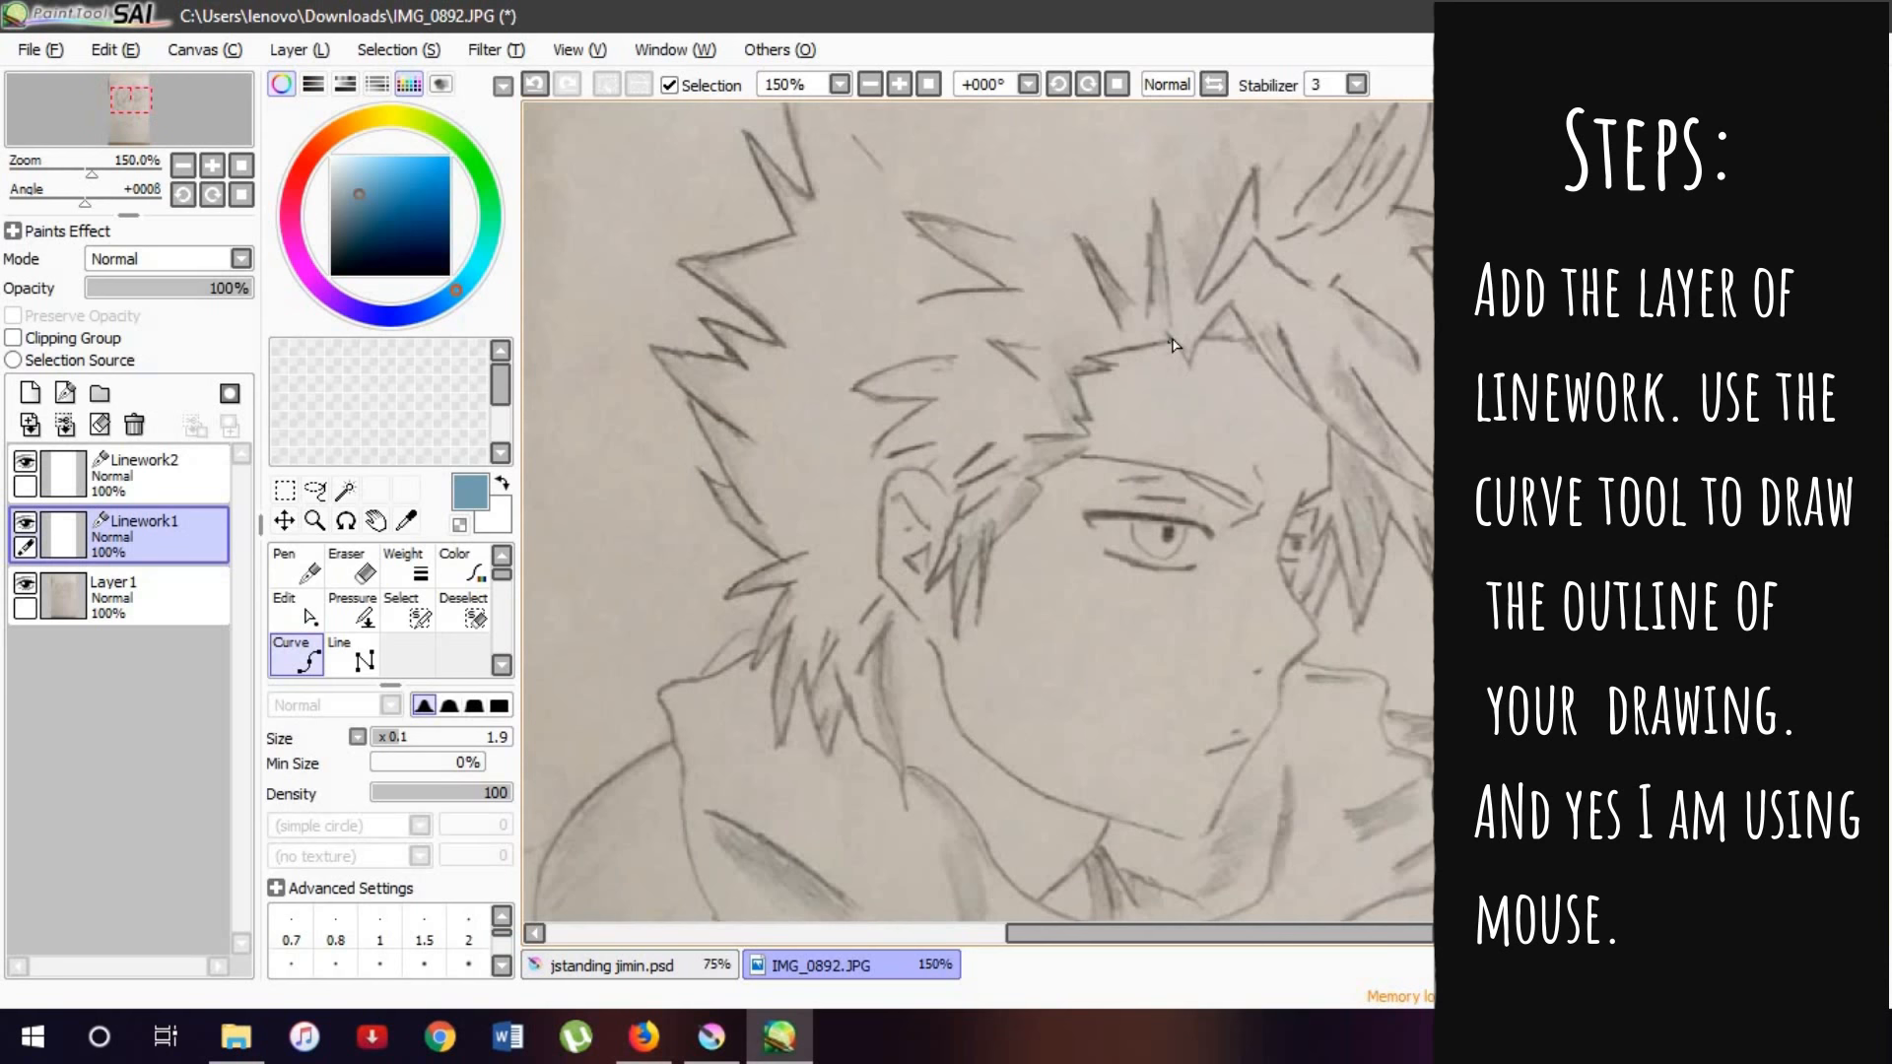
key("Escape")
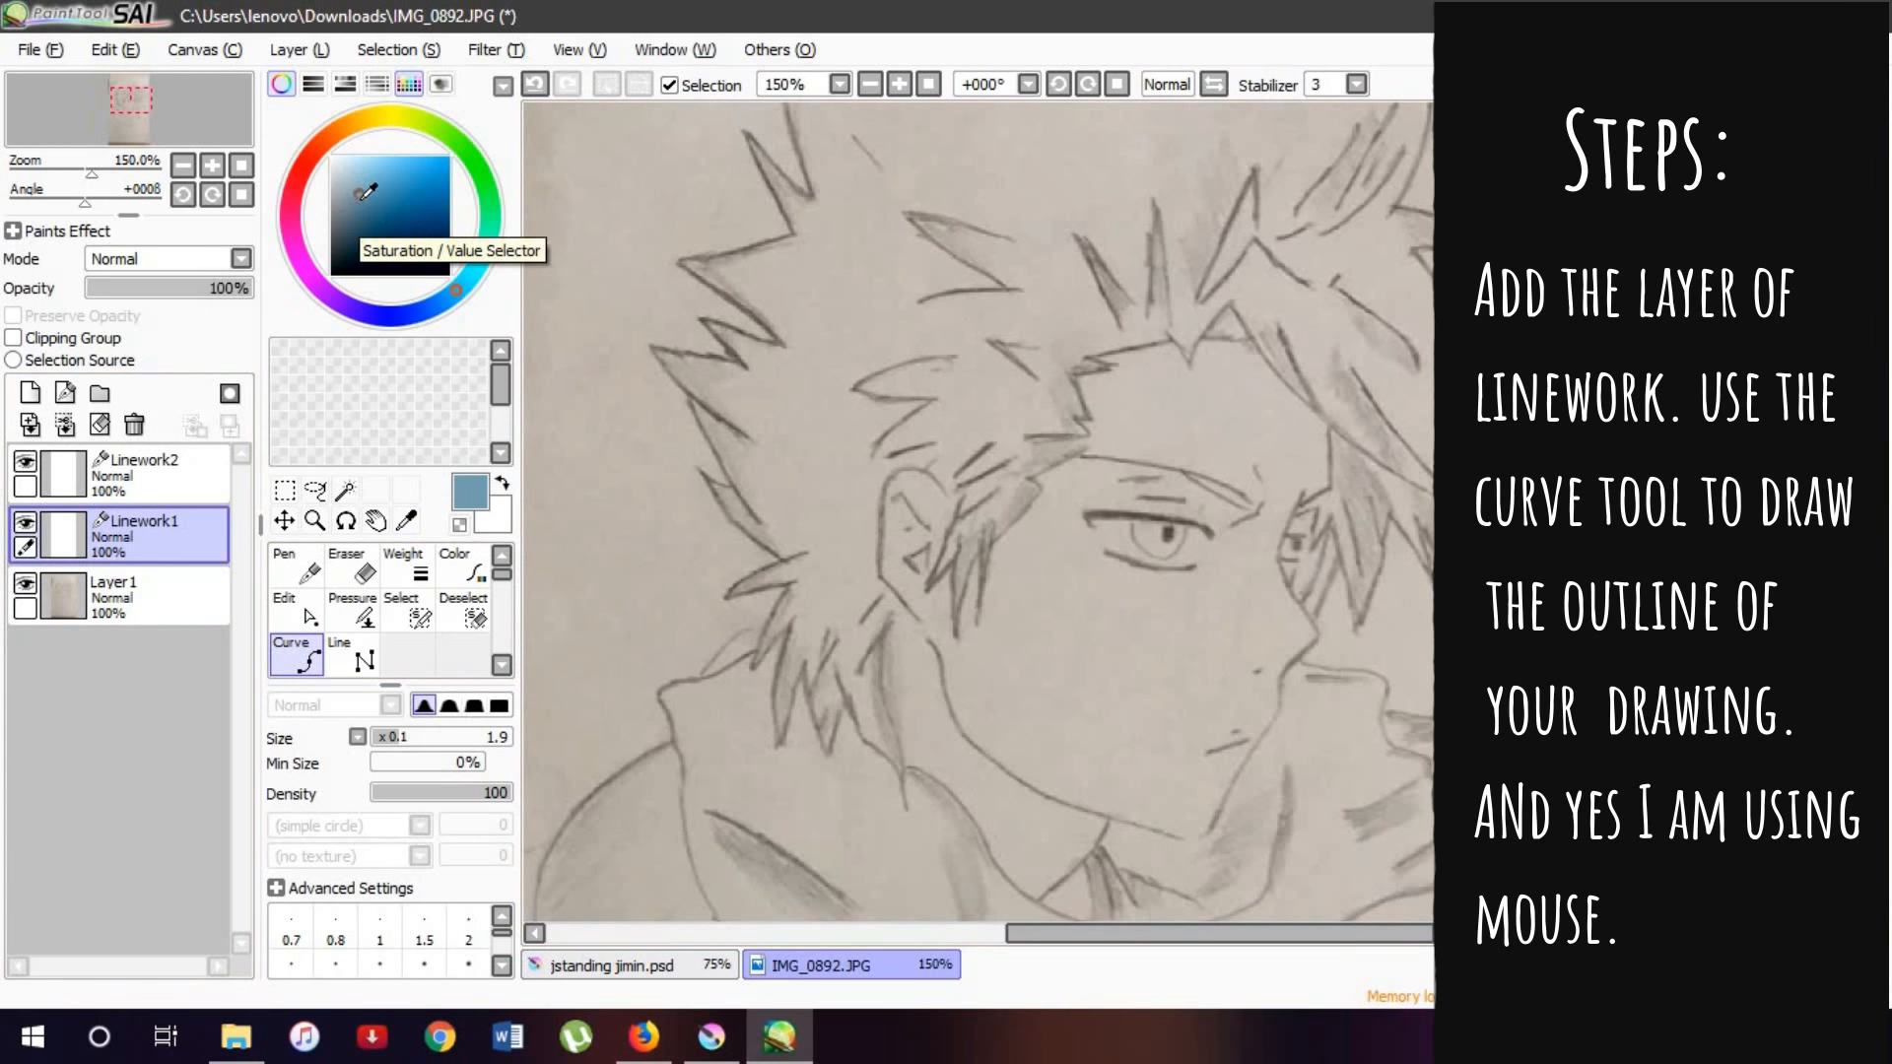
left_click_drag(360, 212, 348, 257)
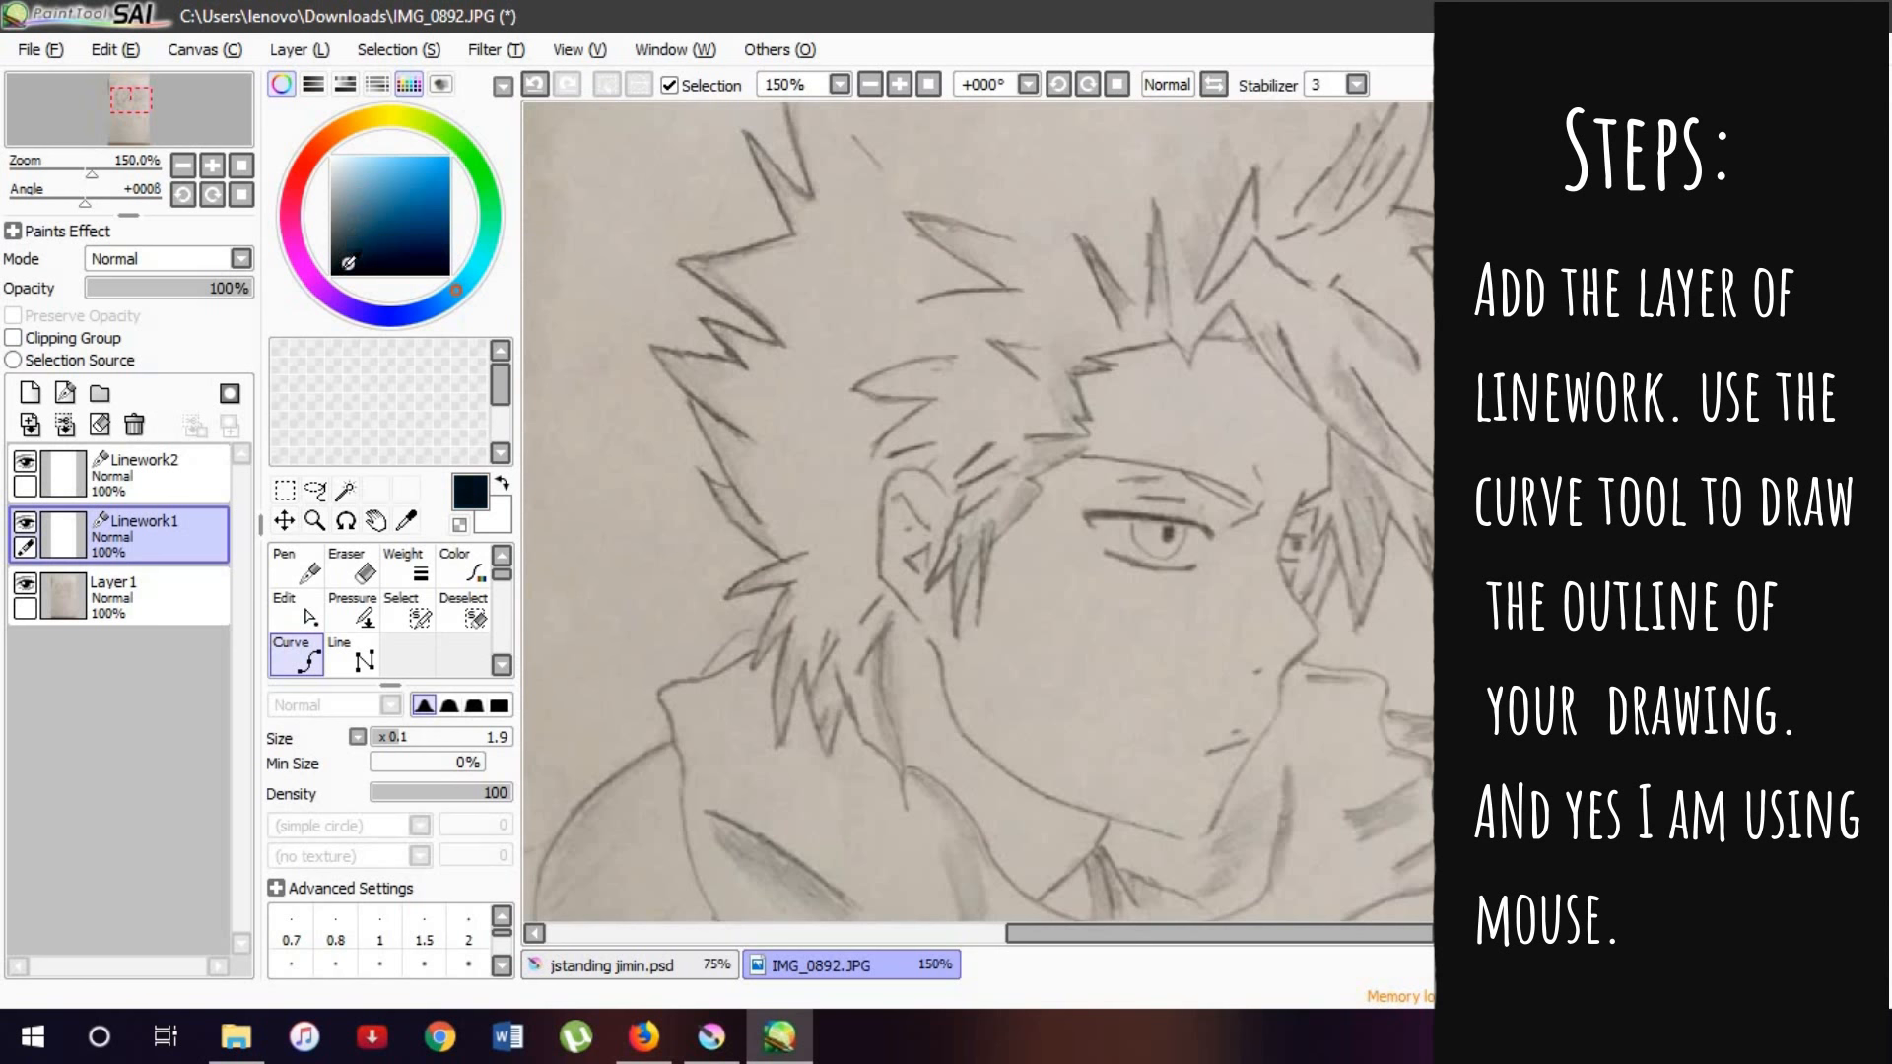
right_click(284, 361)
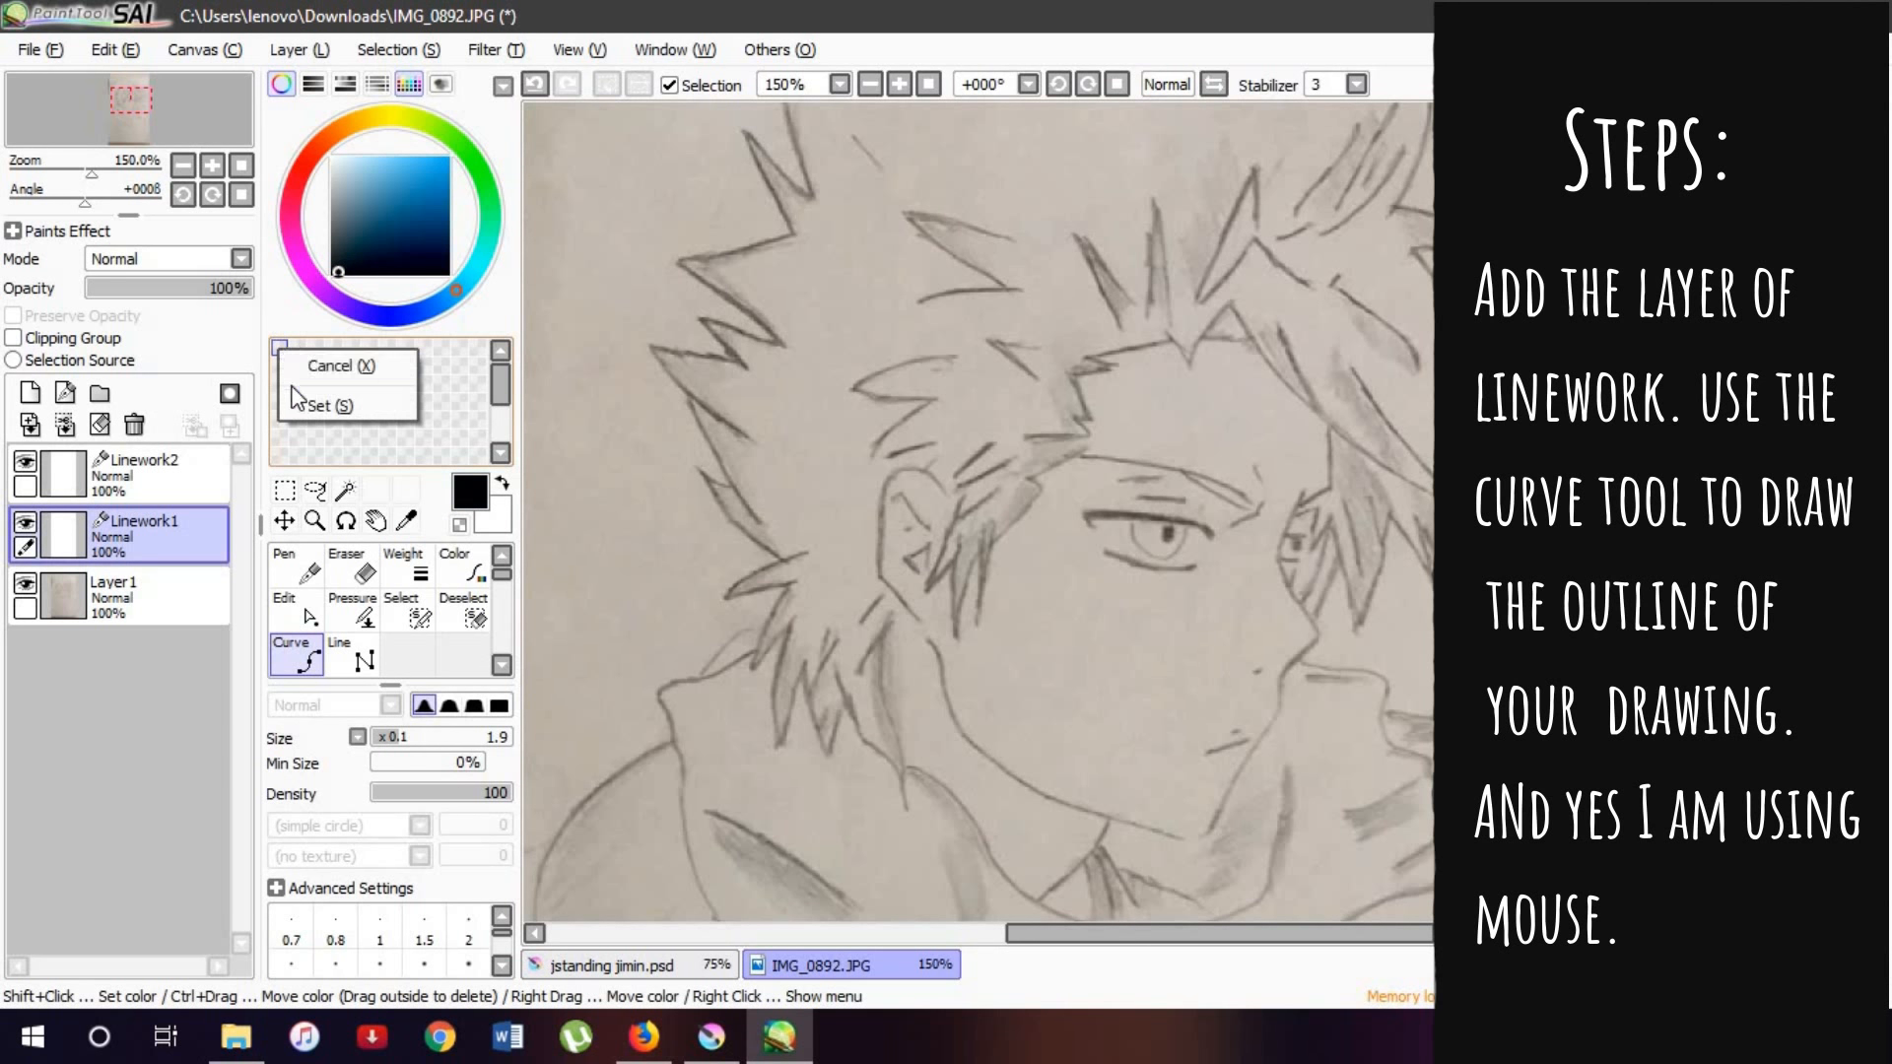
left_click(294, 406)
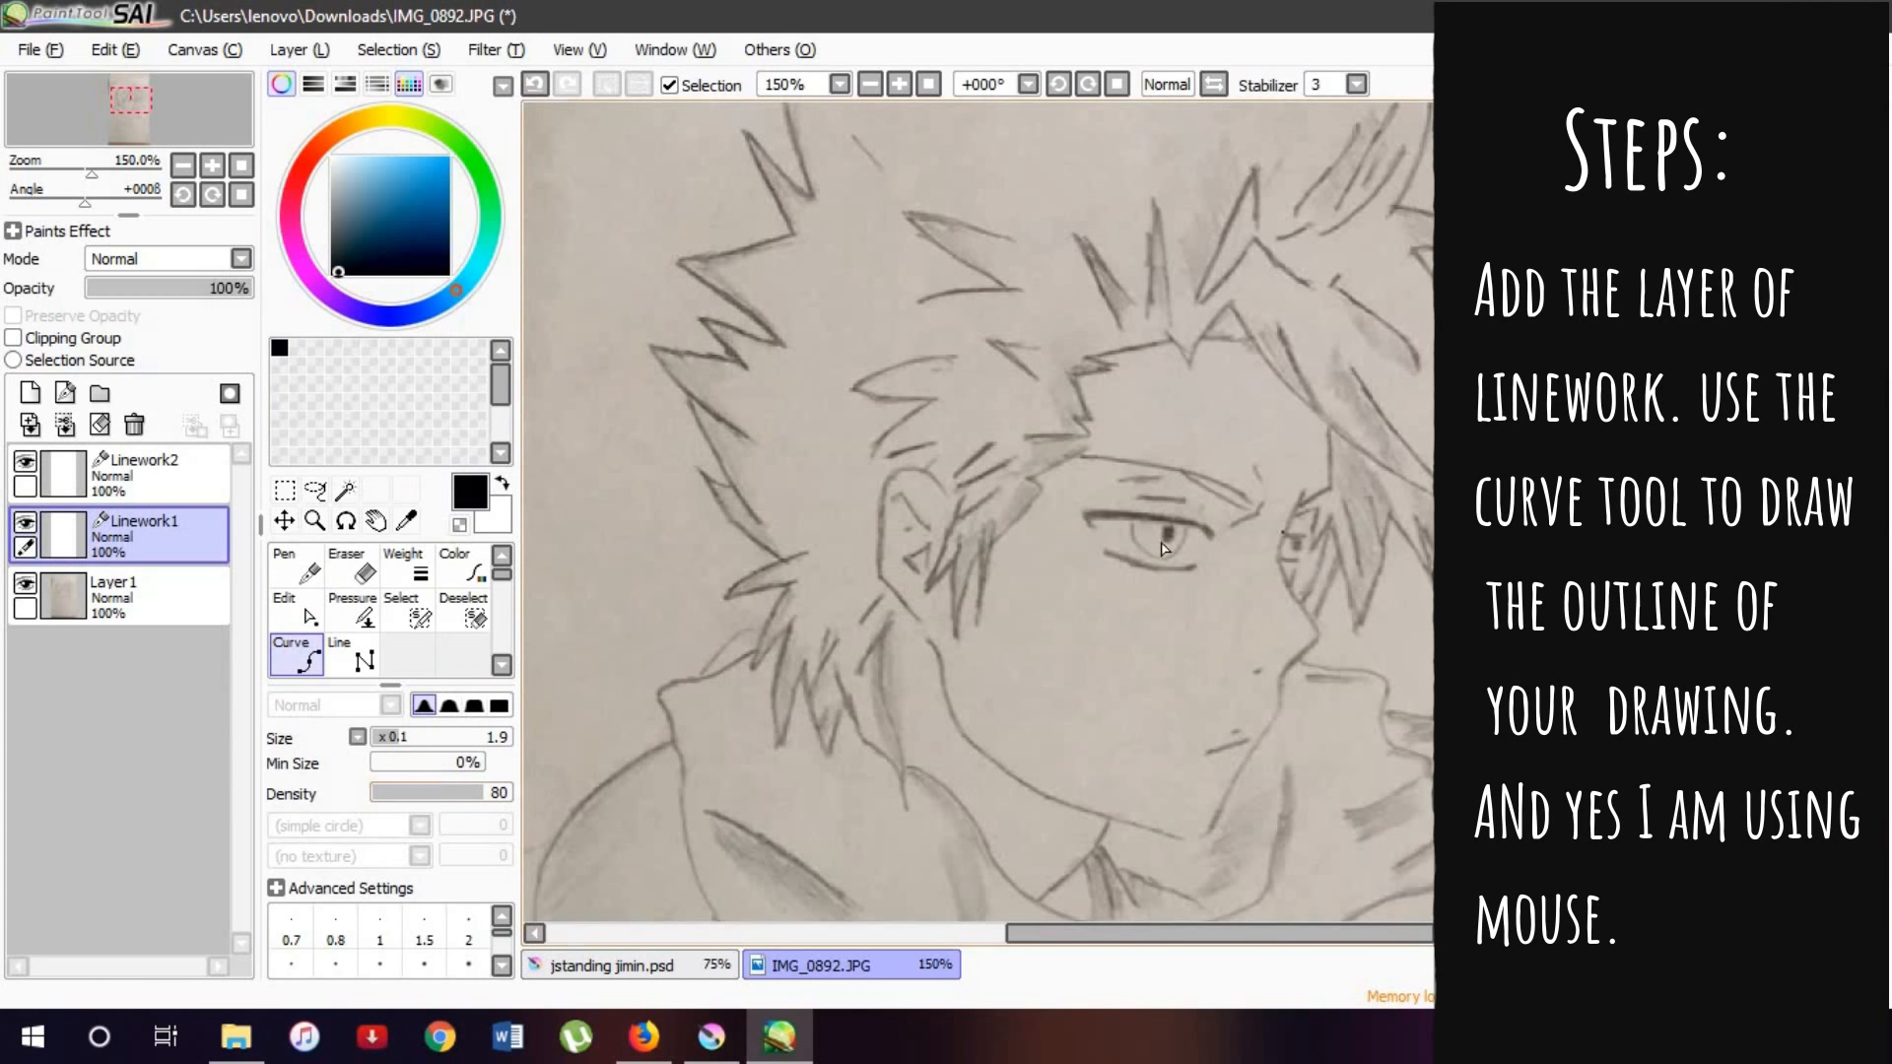
Step: Trace the zigzag hairline over the forehead with the Curve tool at size 1.9, and undo the stray long curve
scroll(1163, 548, "up", 2)
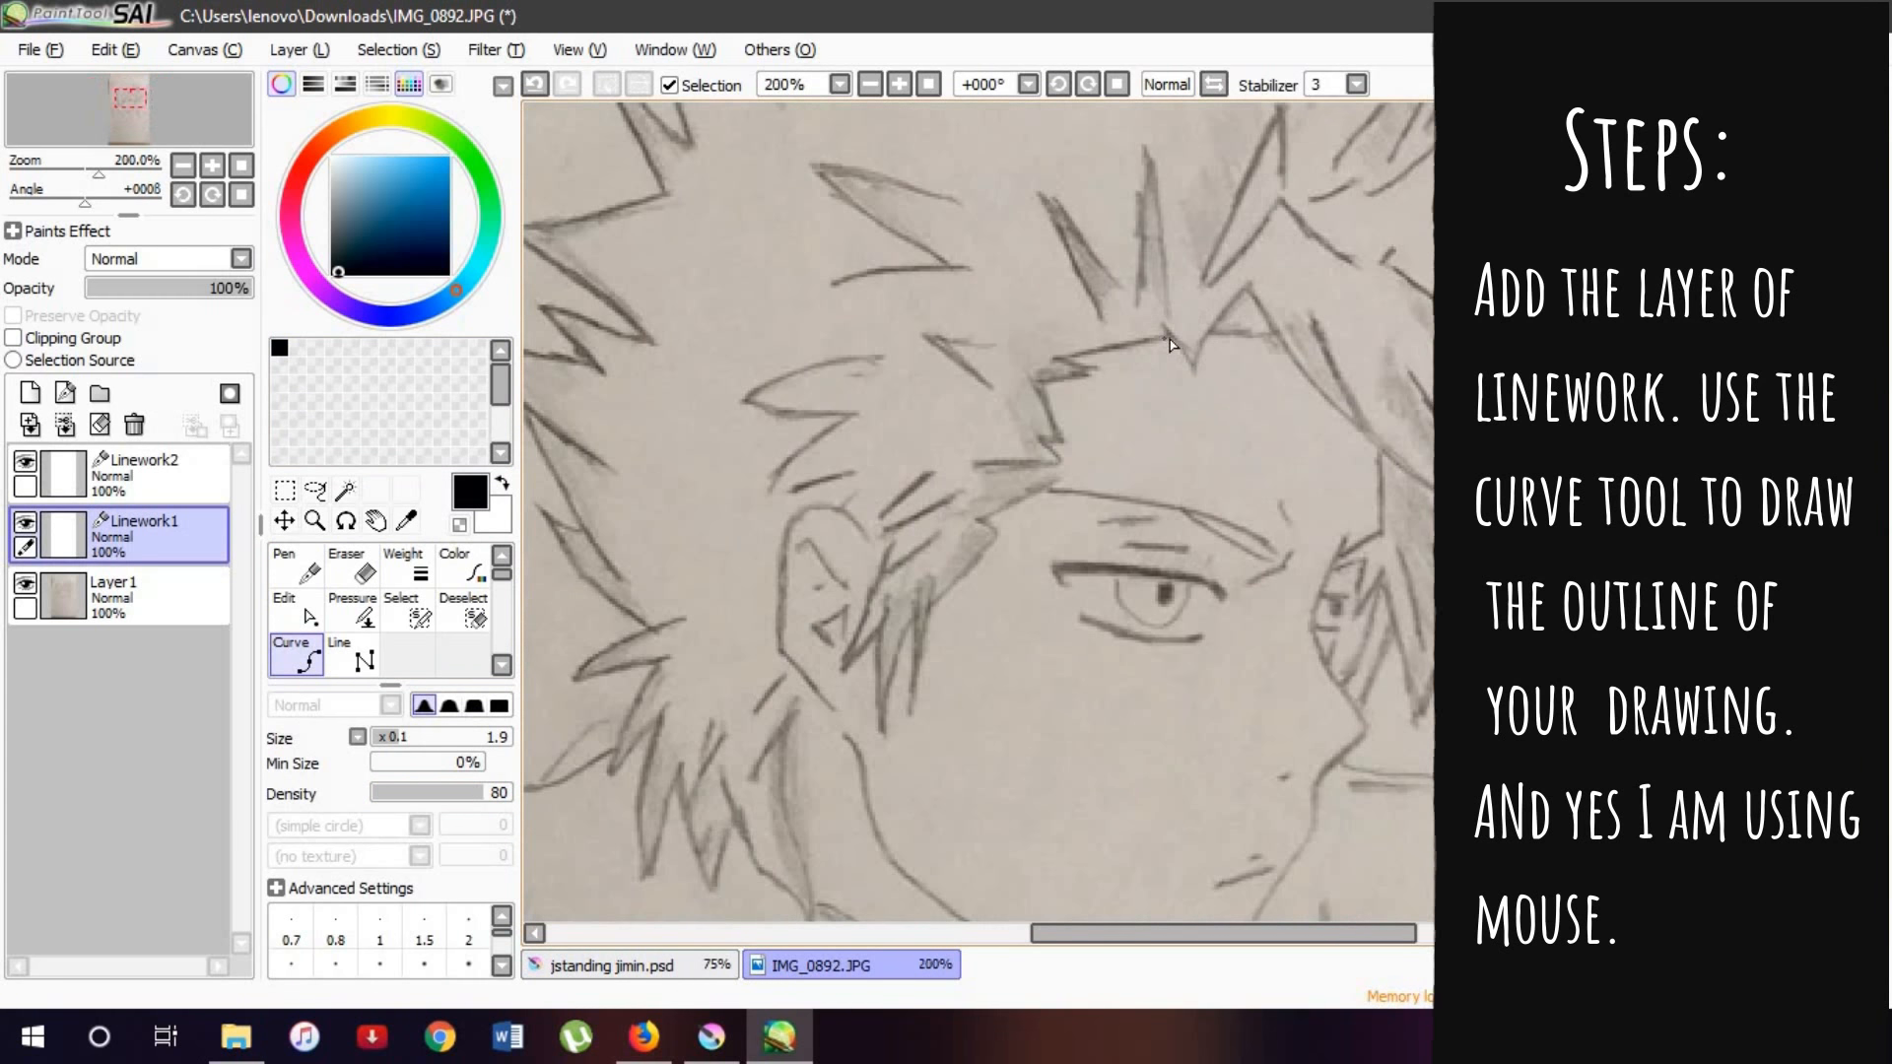
left_click(1170, 338)
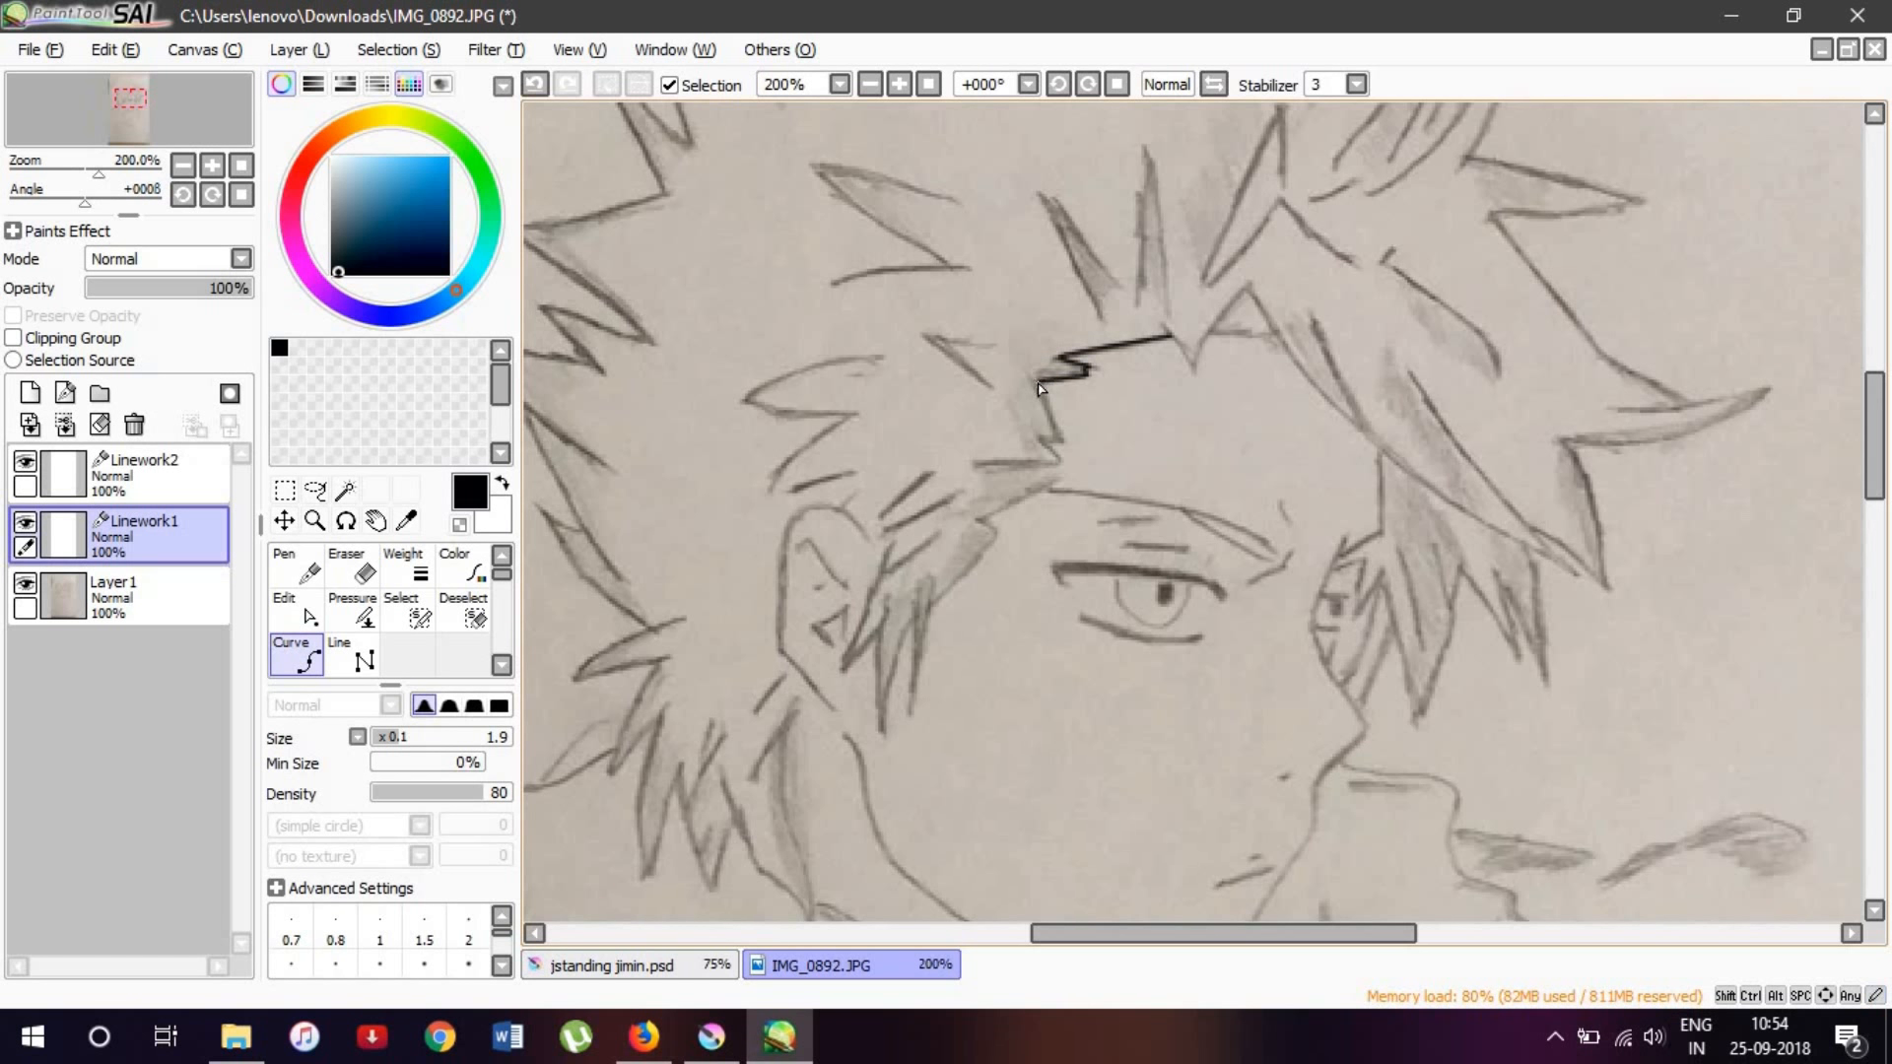
key("Return")
left_click(1029, 383)
left_click(1038, 438)
key("Return")
left_click(532, 85)
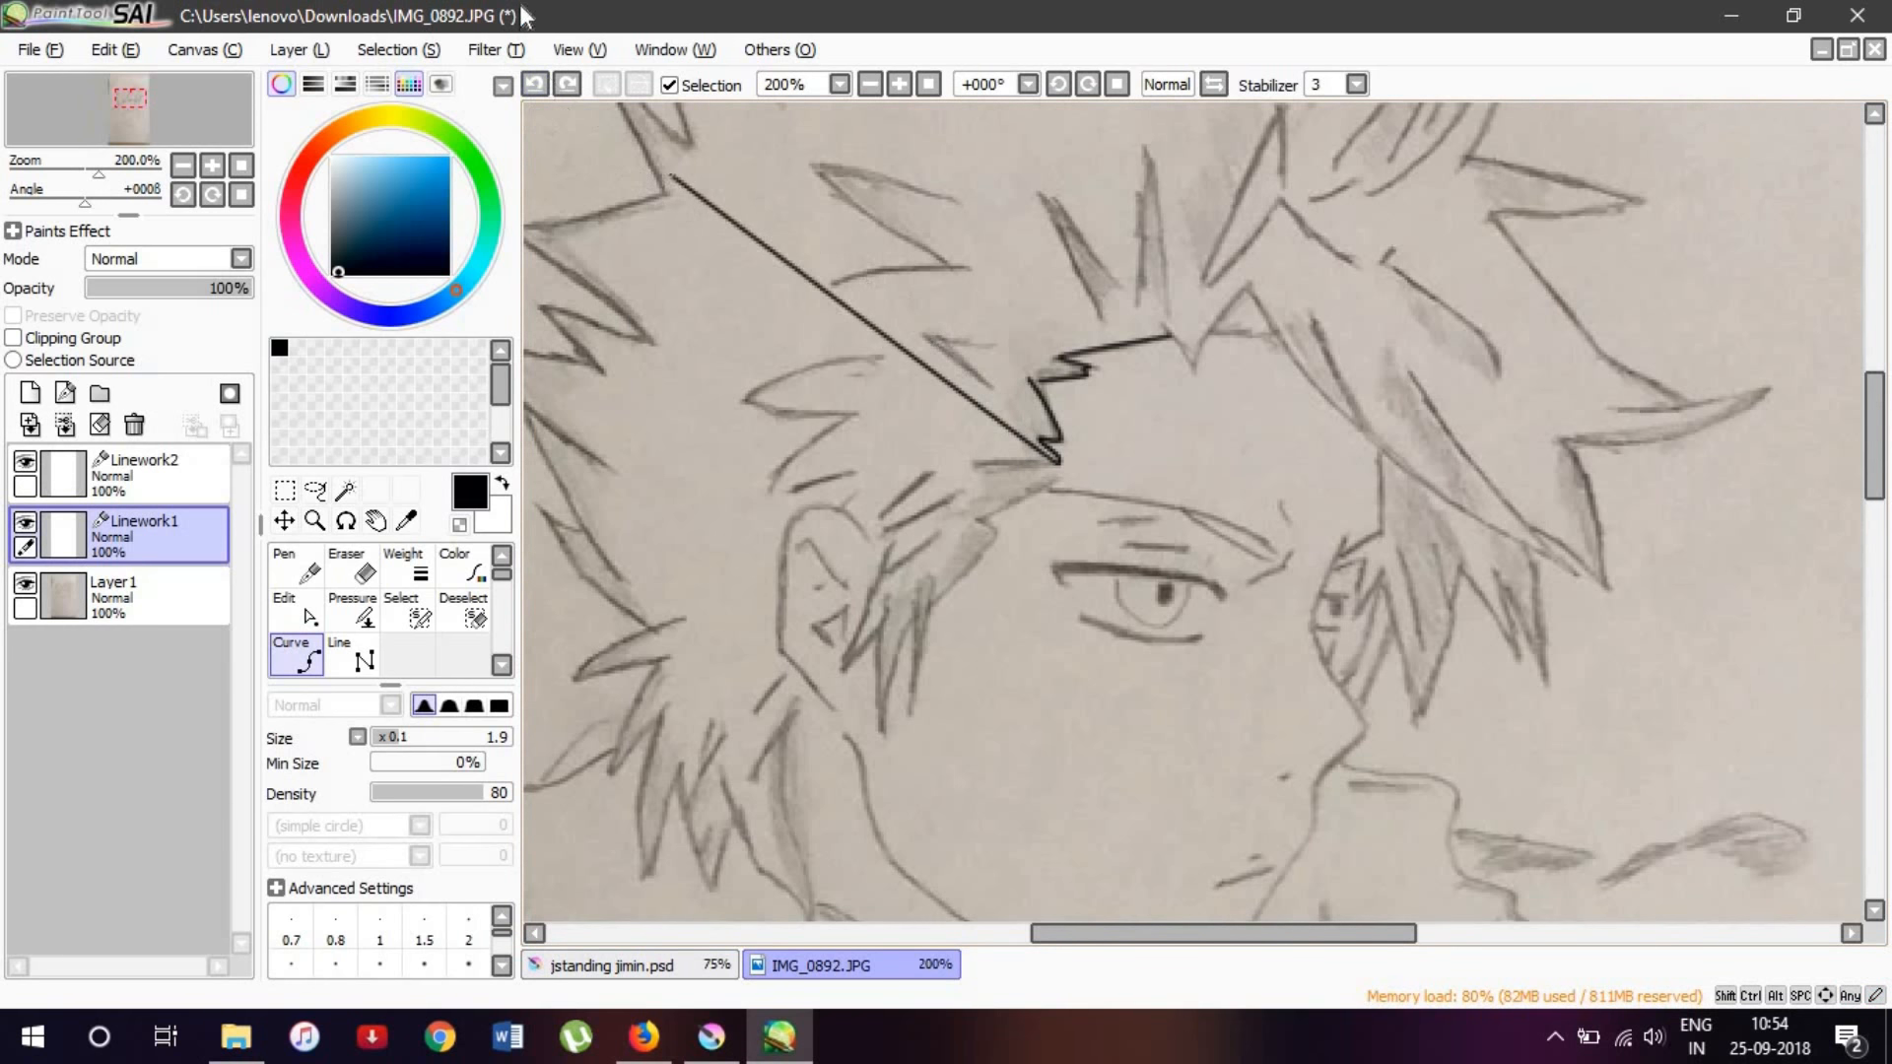
scroll(1054, 459, "down", 3)
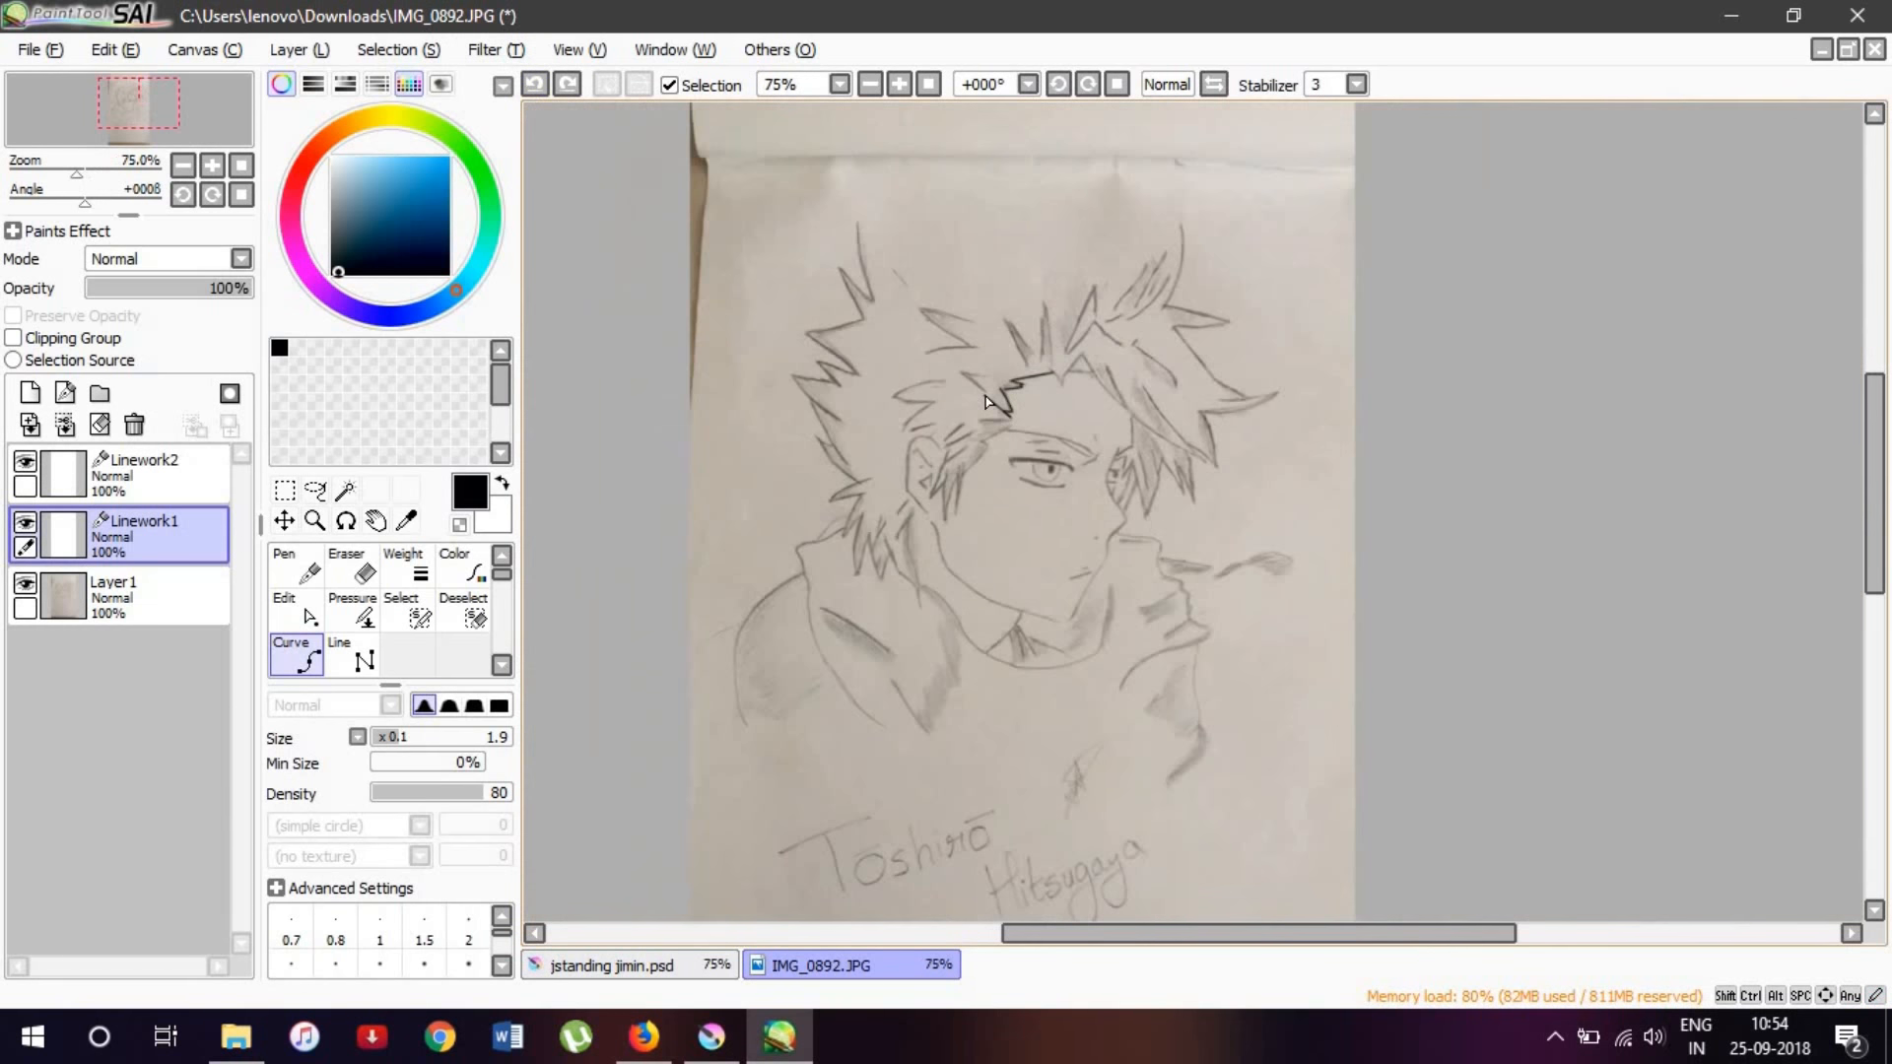
Step: Trace the horizontal hair tip at the temple and the strand just above the outer end of the eyebrow
scroll(1059, 463, "up", 4)
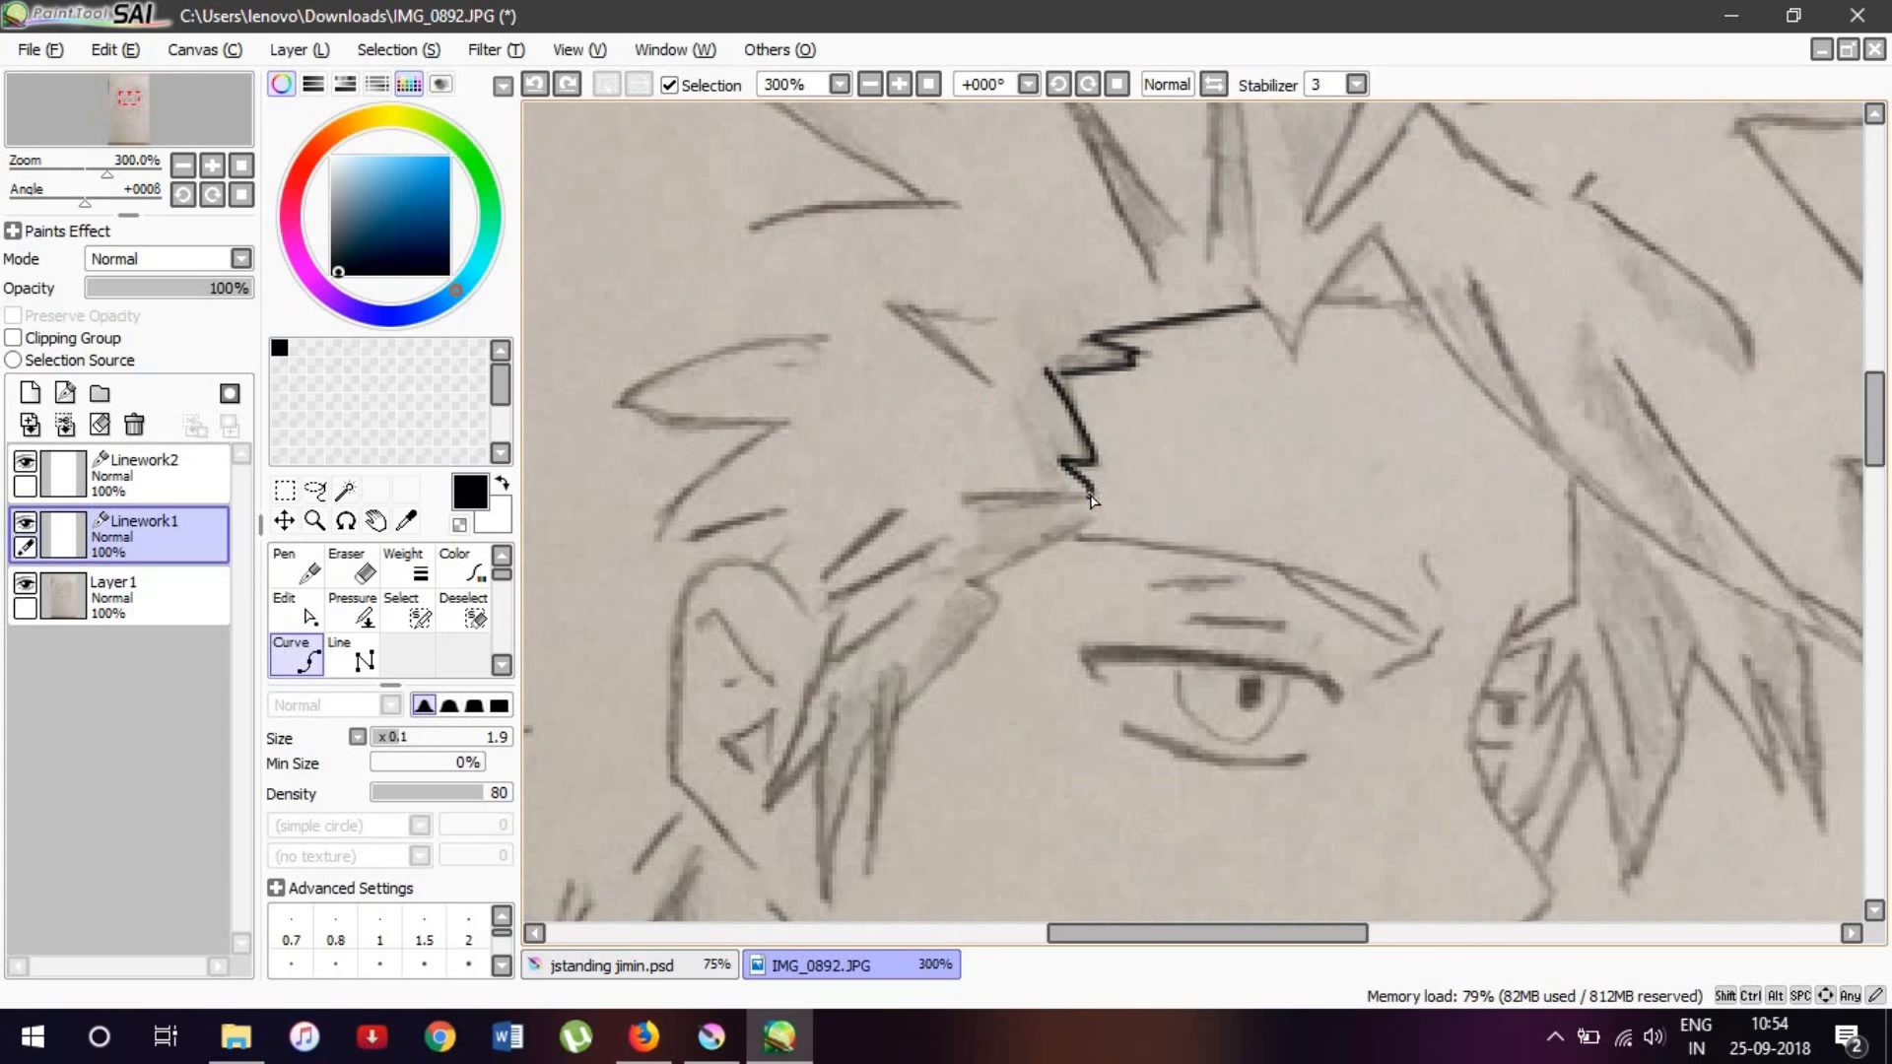
left_click(1091, 500)
left_click(985, 499)
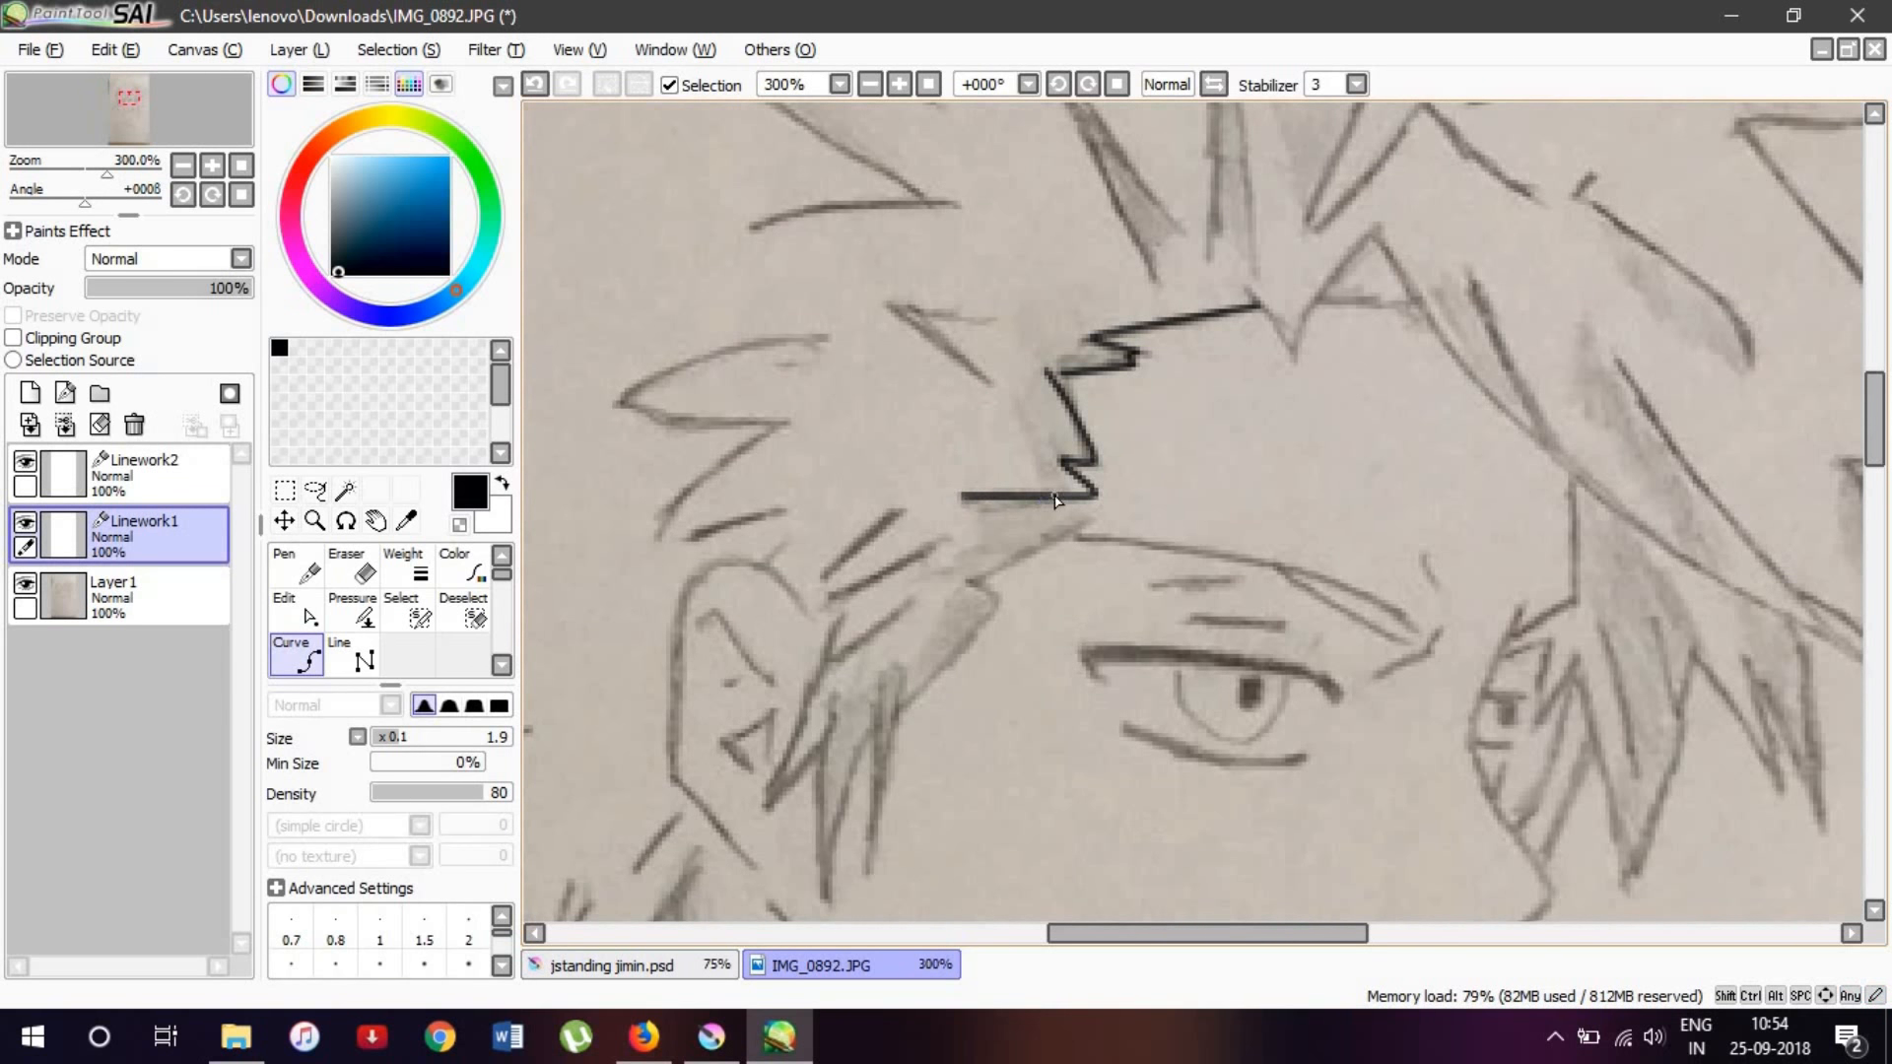
left_click(975, 512)
left_click(998, 512)
left_click(979, 585)
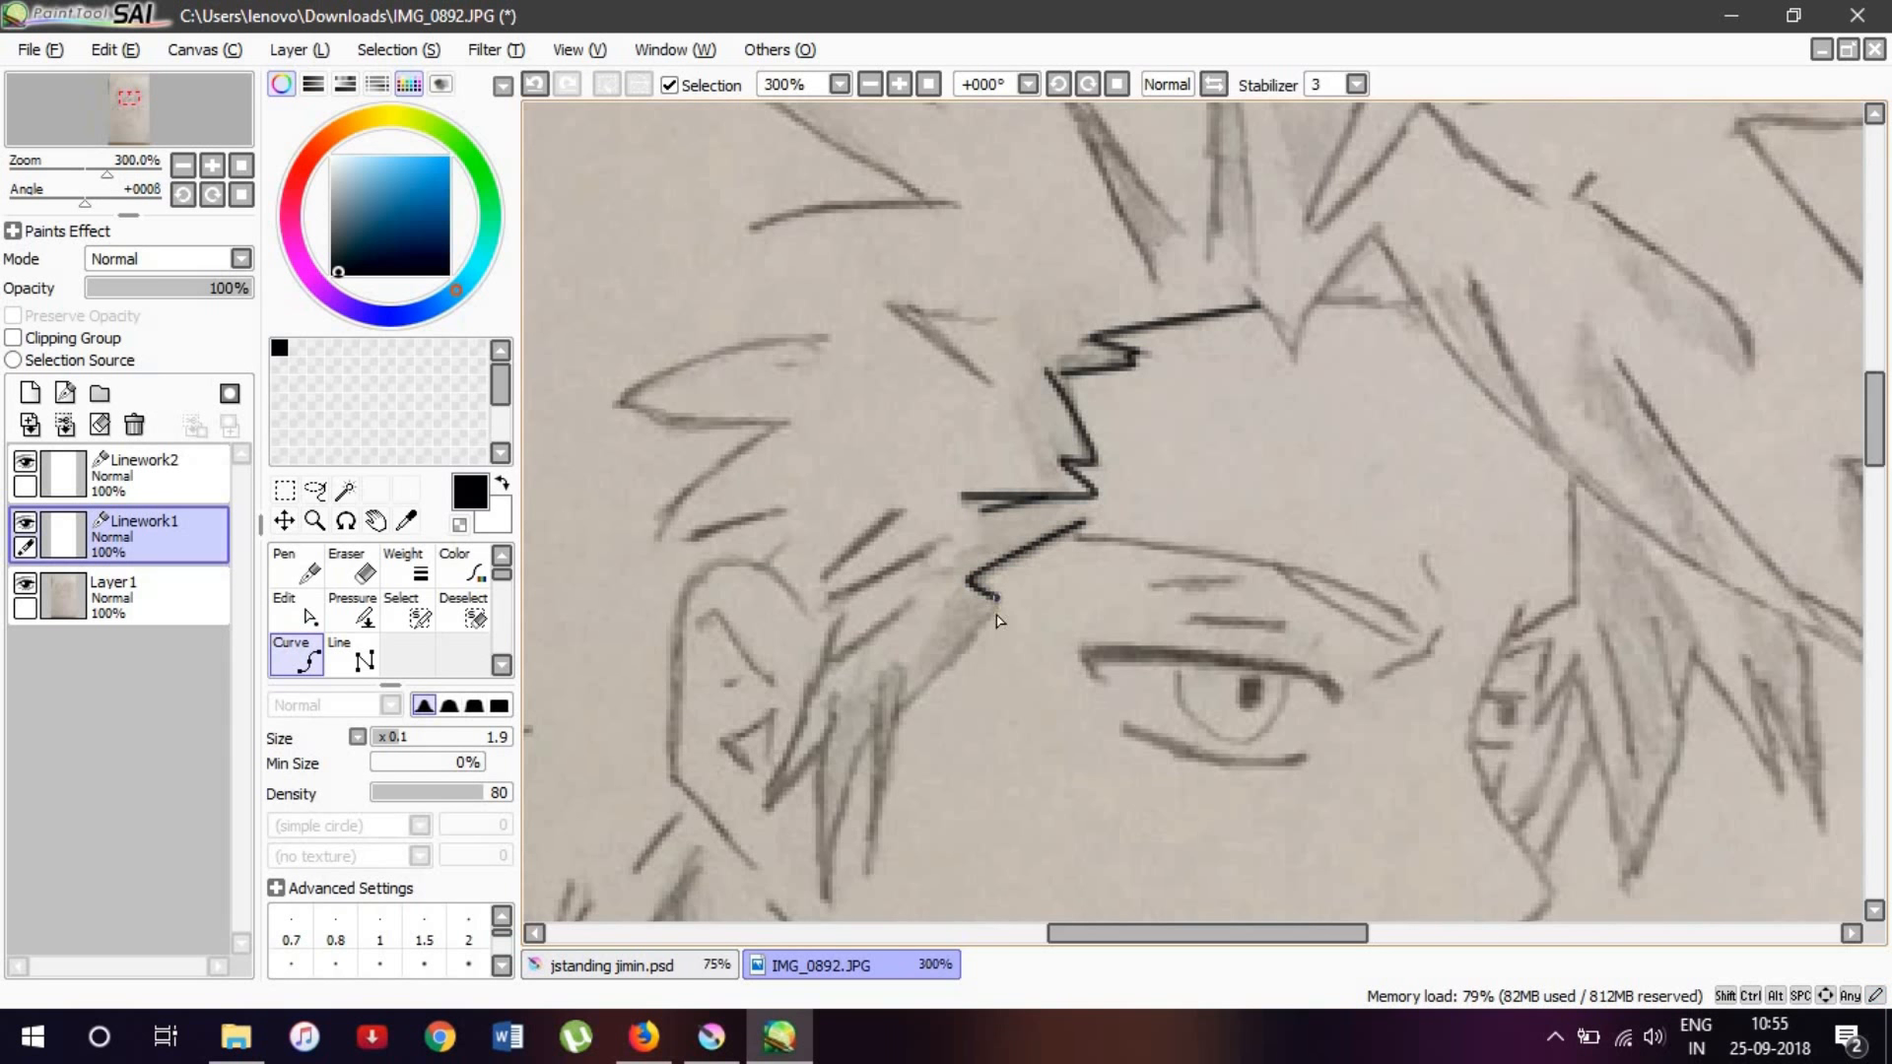
Step: Continue the curves down the temple and trace the pointed hair strands hanging in front of the ear
left_click(995, 605)
left_click(903, 678)
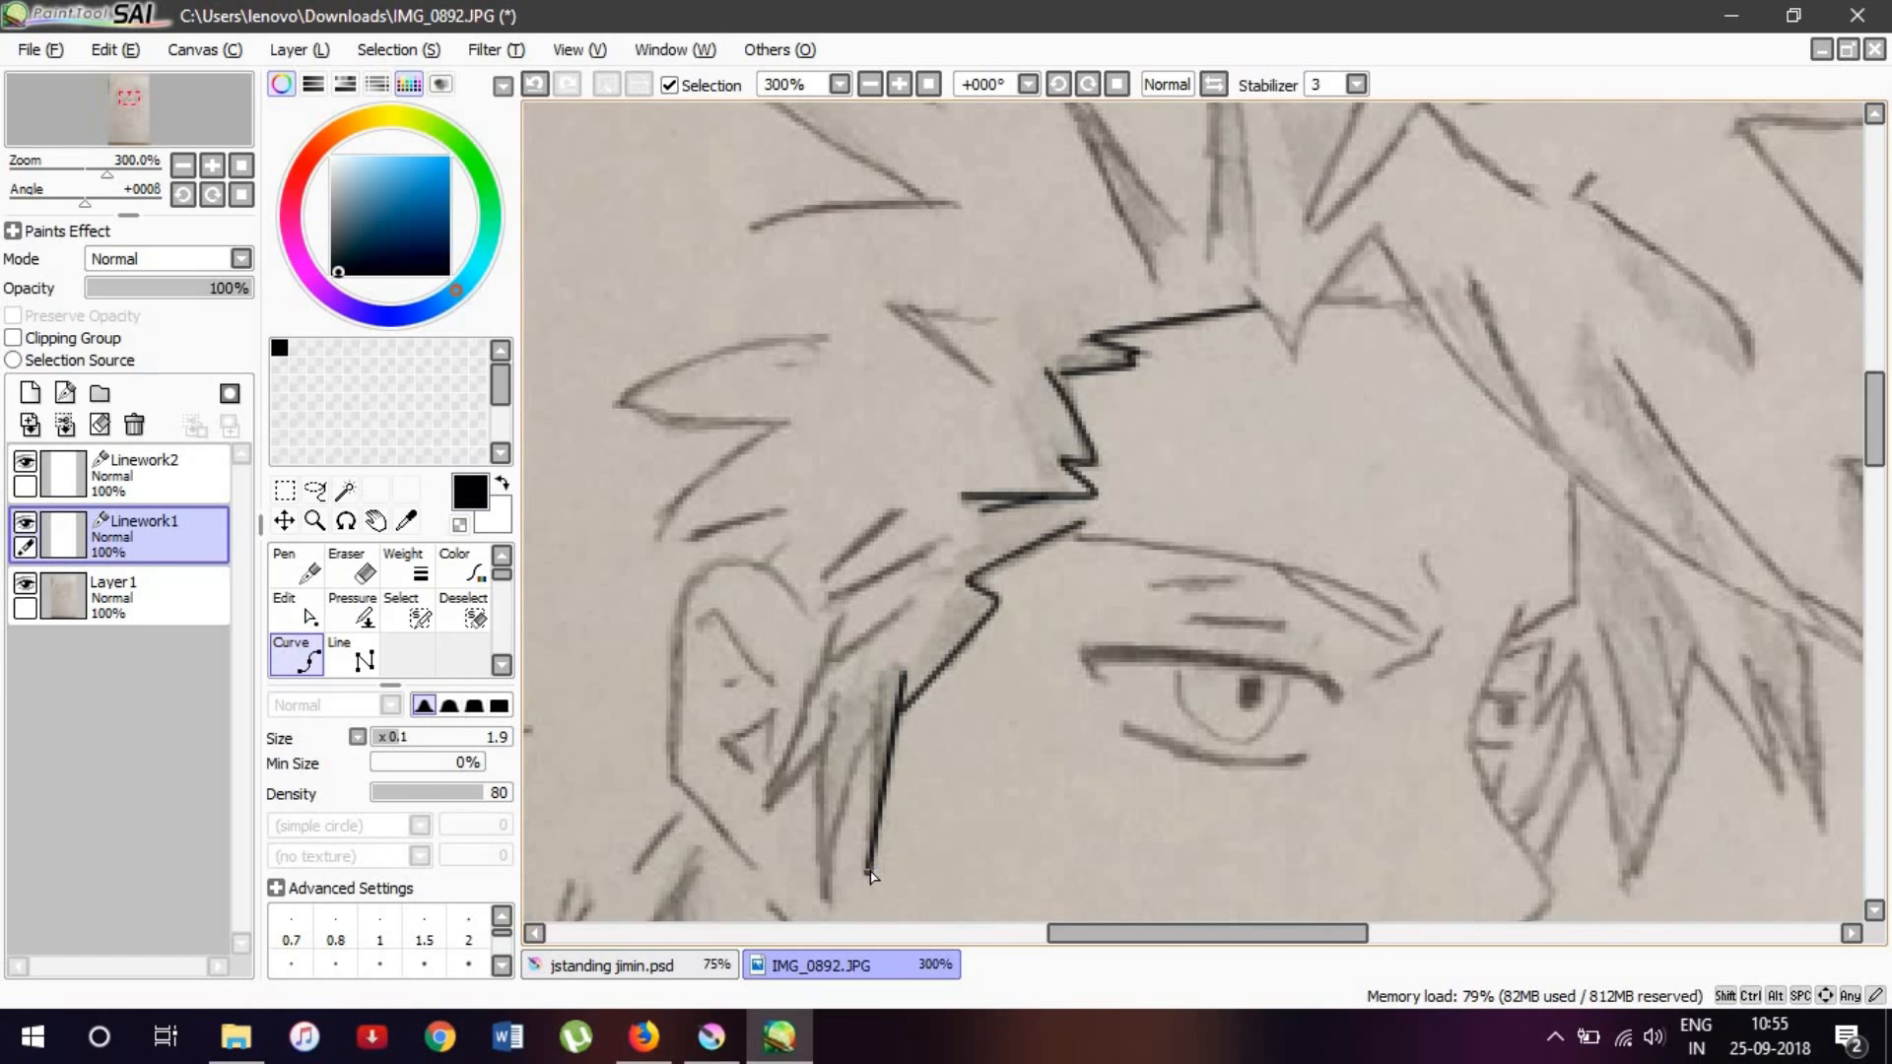
left_click(869, 869)
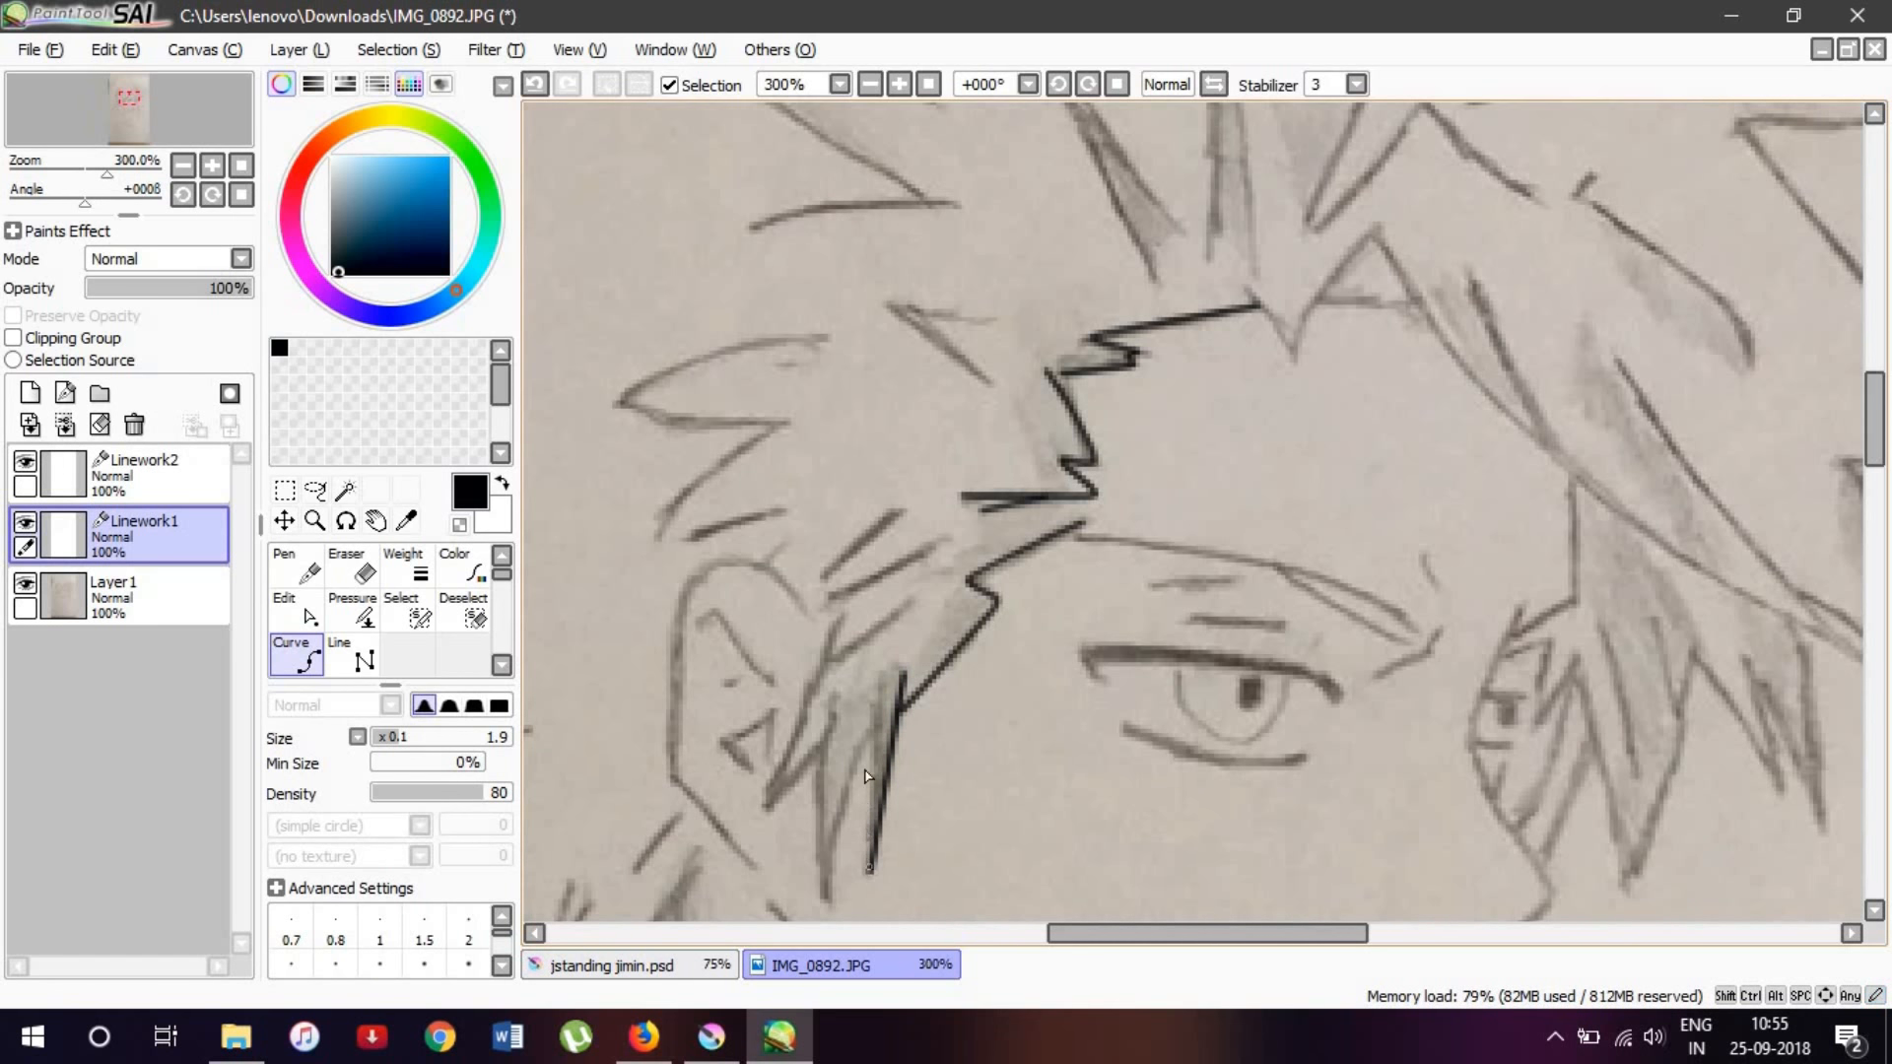
left_click(880, 685)
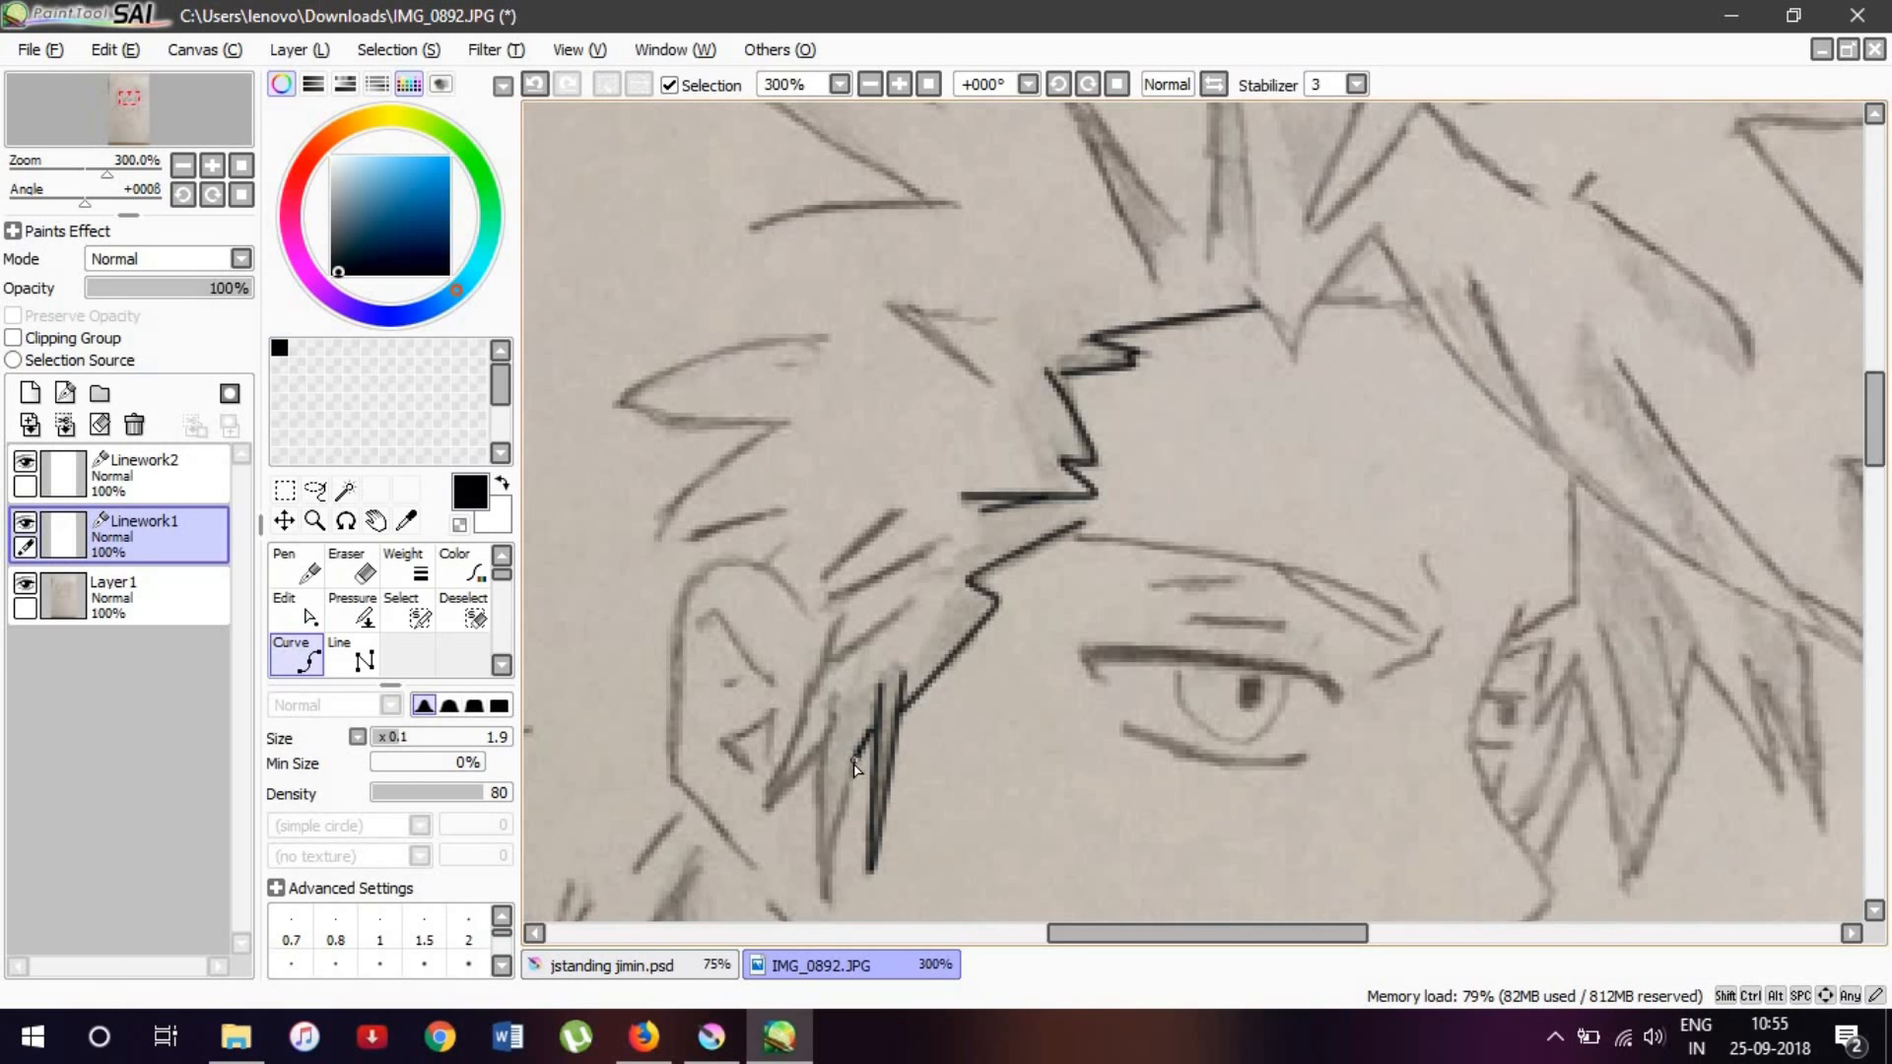
left_click(826, 899)
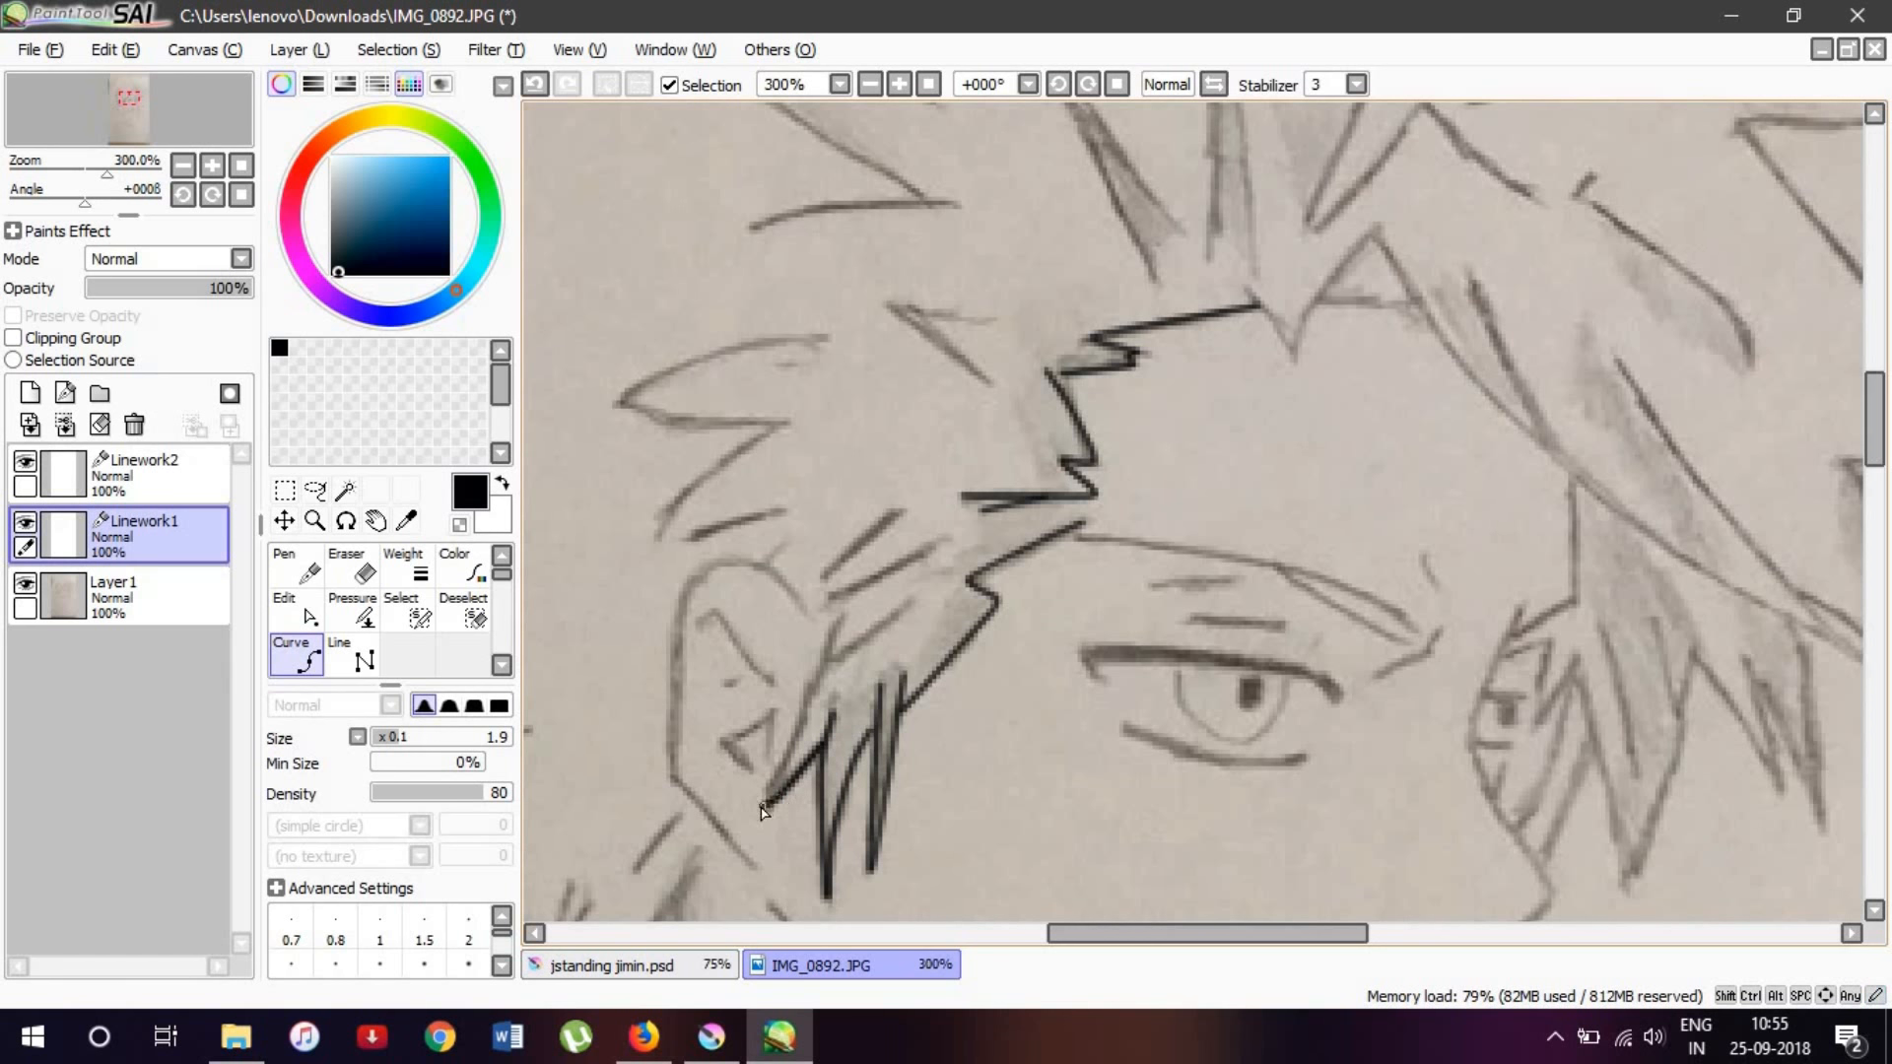
left_click(843, 619)
left_click(765, 798)
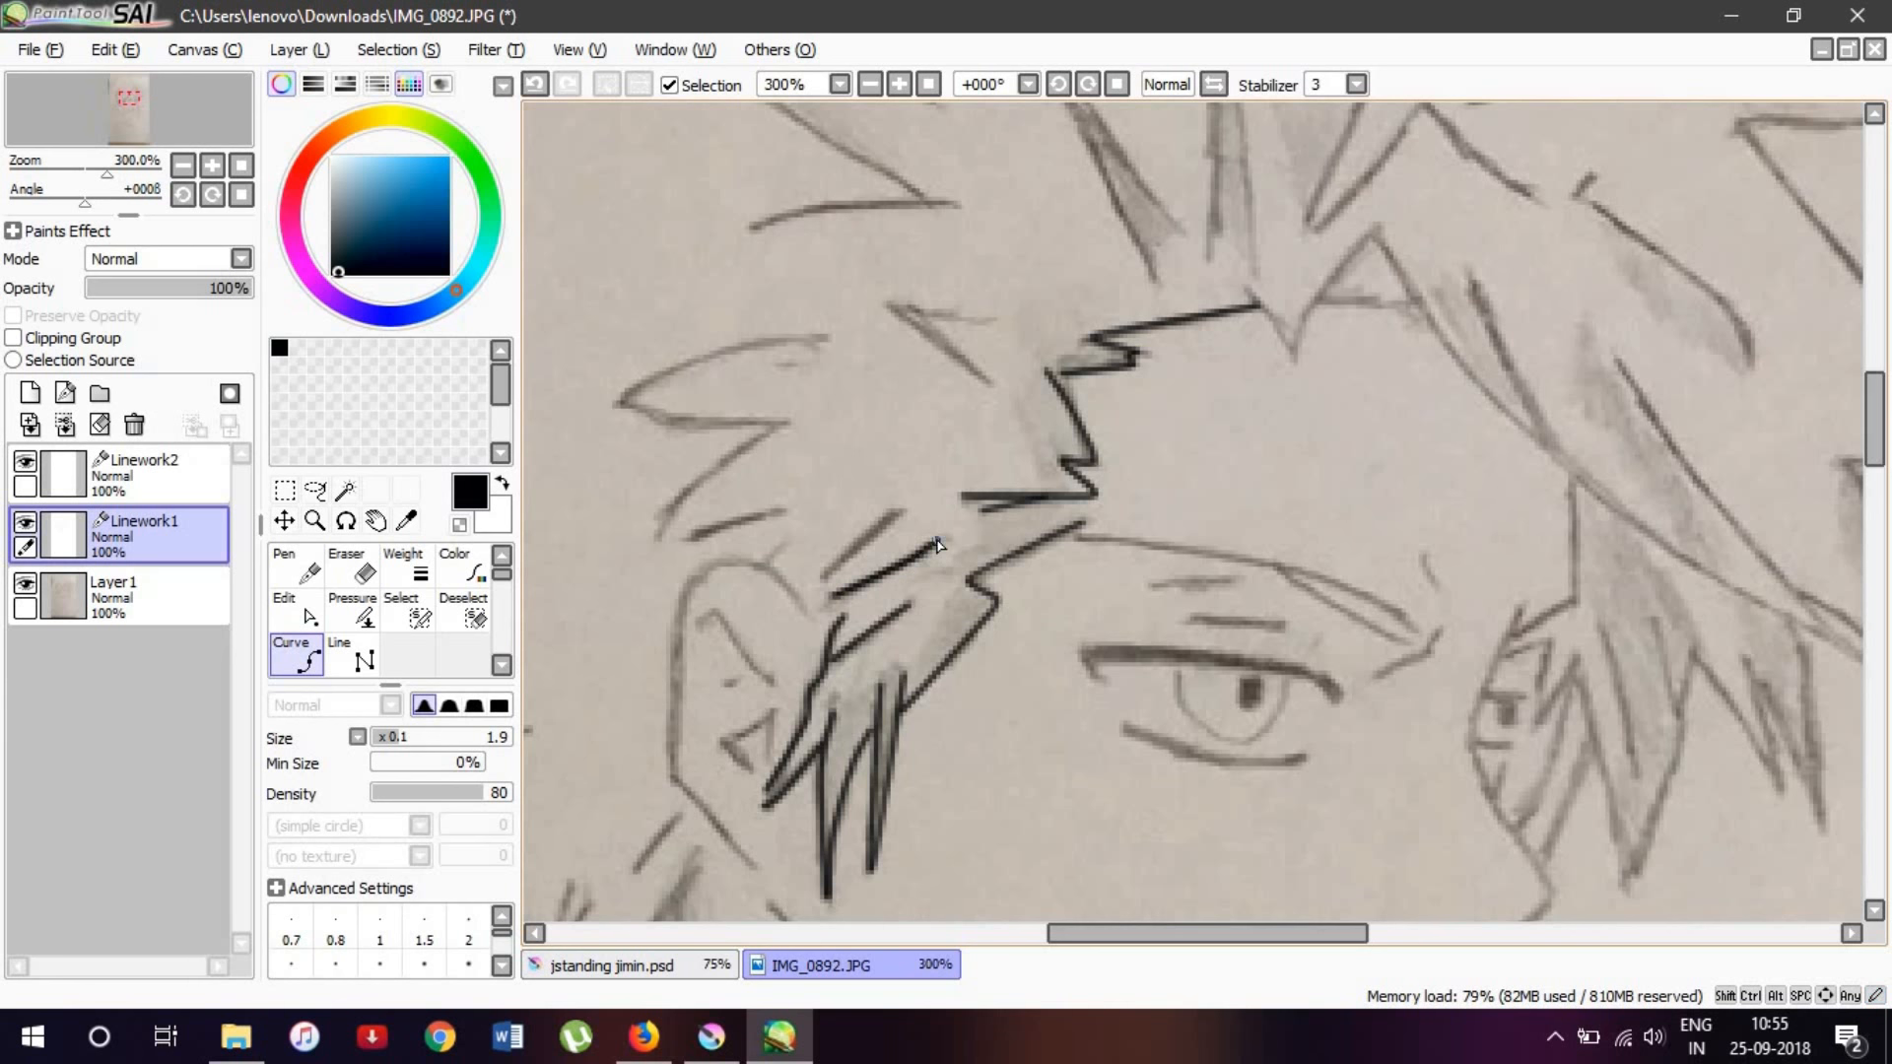
Step: Trace the short hair strands above the ear and the outer contour of the ear
left_click(897, 514)
left_click(823, 578)
key("Return")
left_click(788, 540)
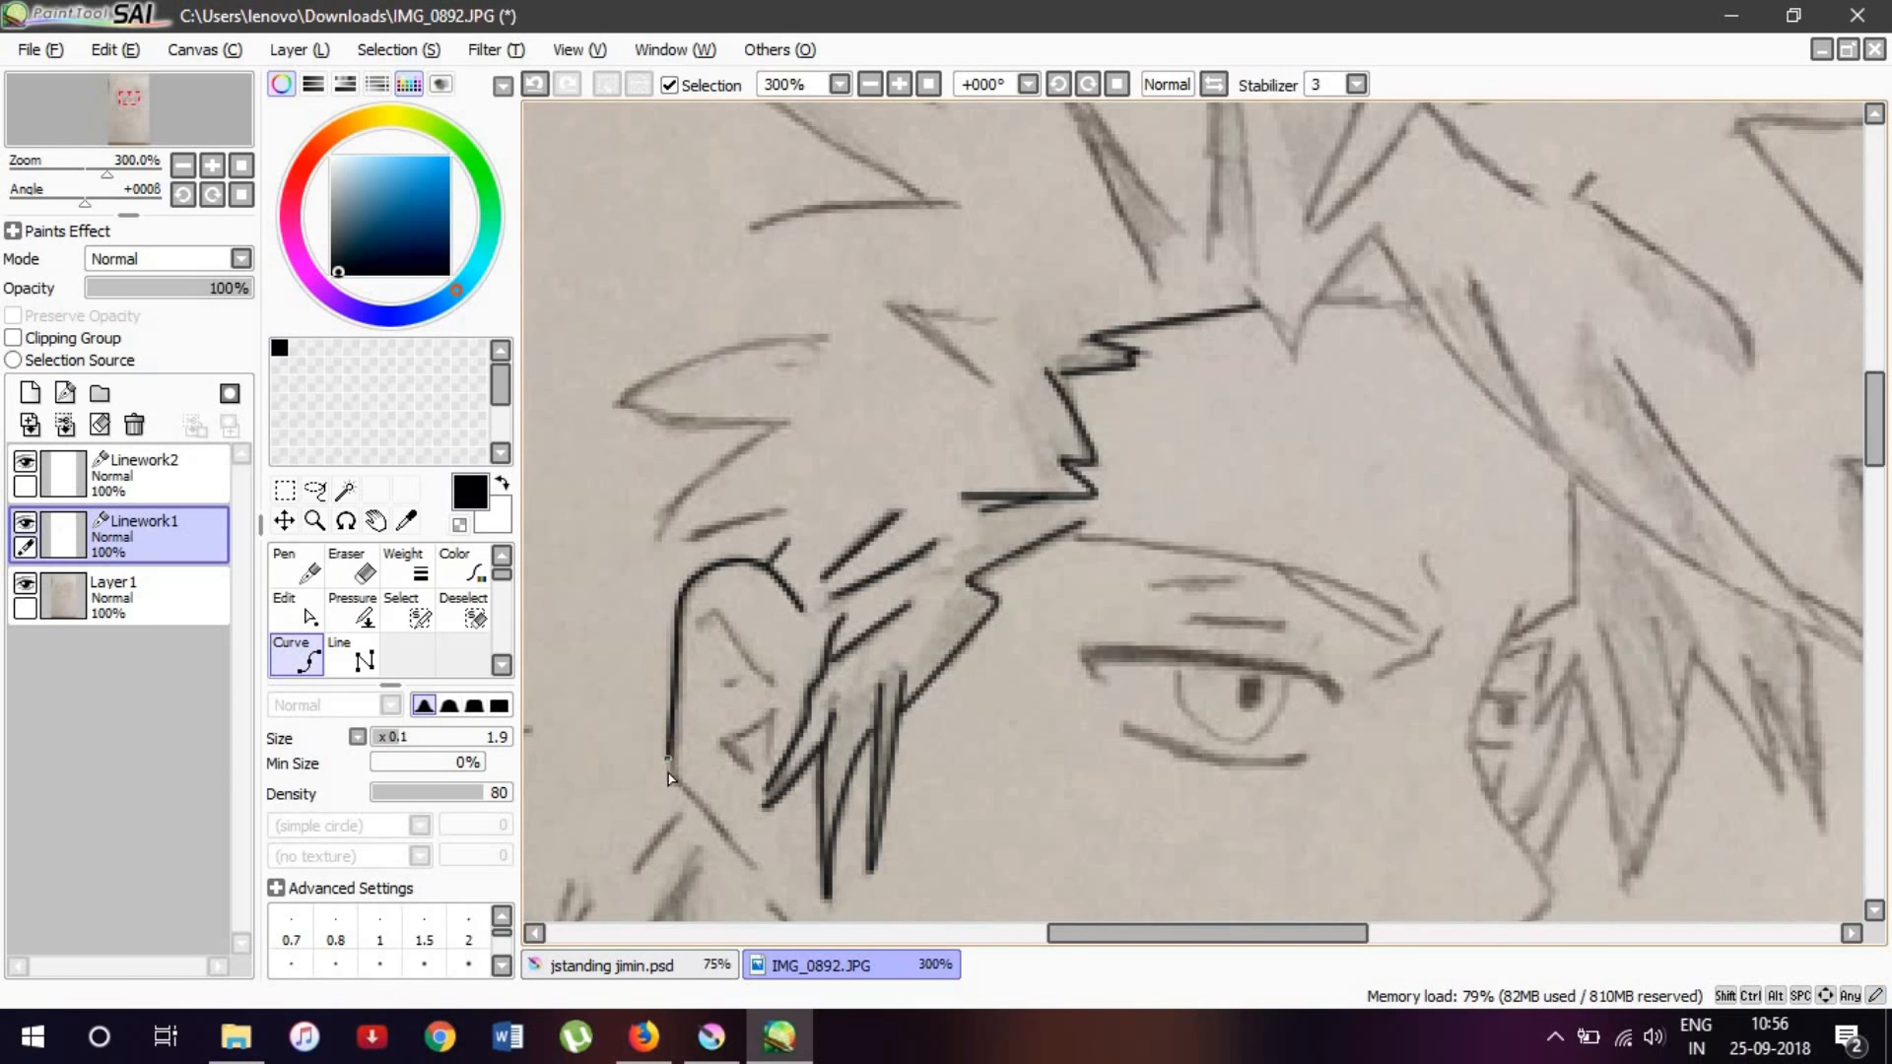
double_click(690, 803)
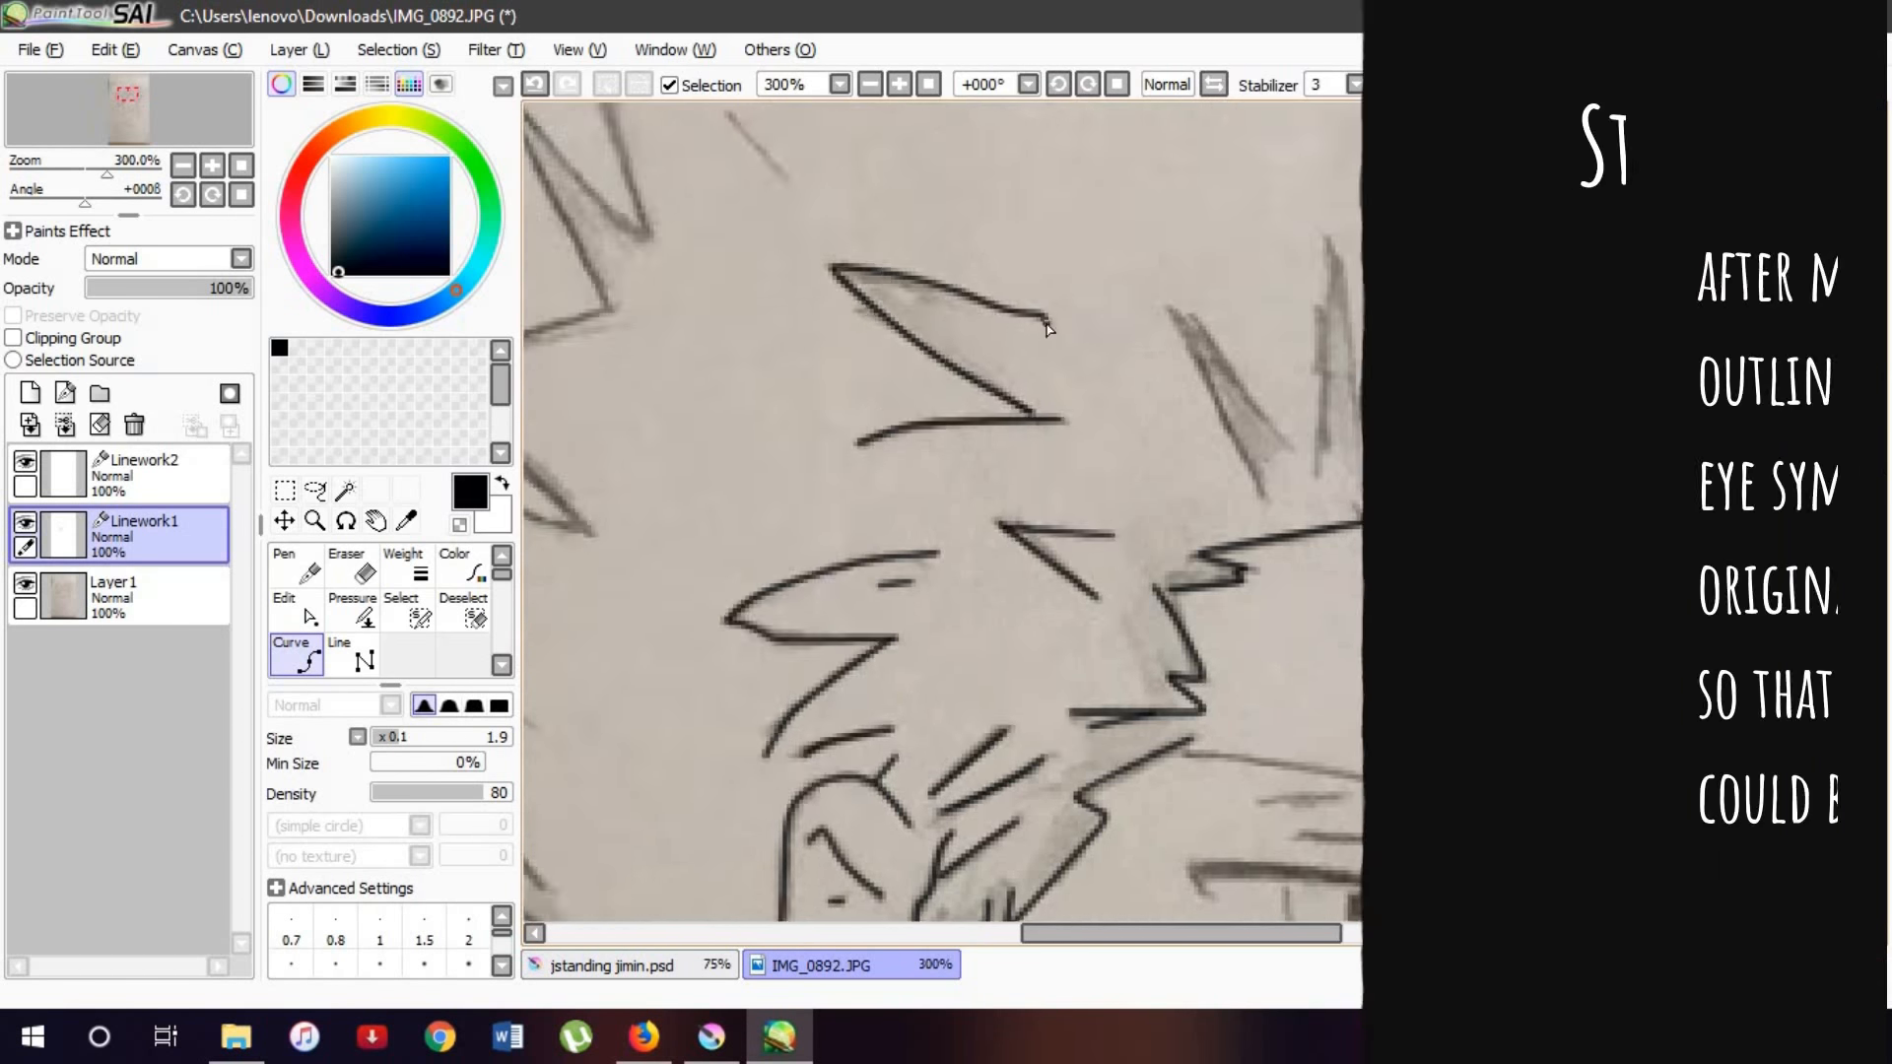
Step: Trace the spiky outer hair on the ear side of the head, then the collar and jacket lines below
left_click_drag(1084, 385, 1106, 907)
left_click_drag(591, 611, 1298, 445)
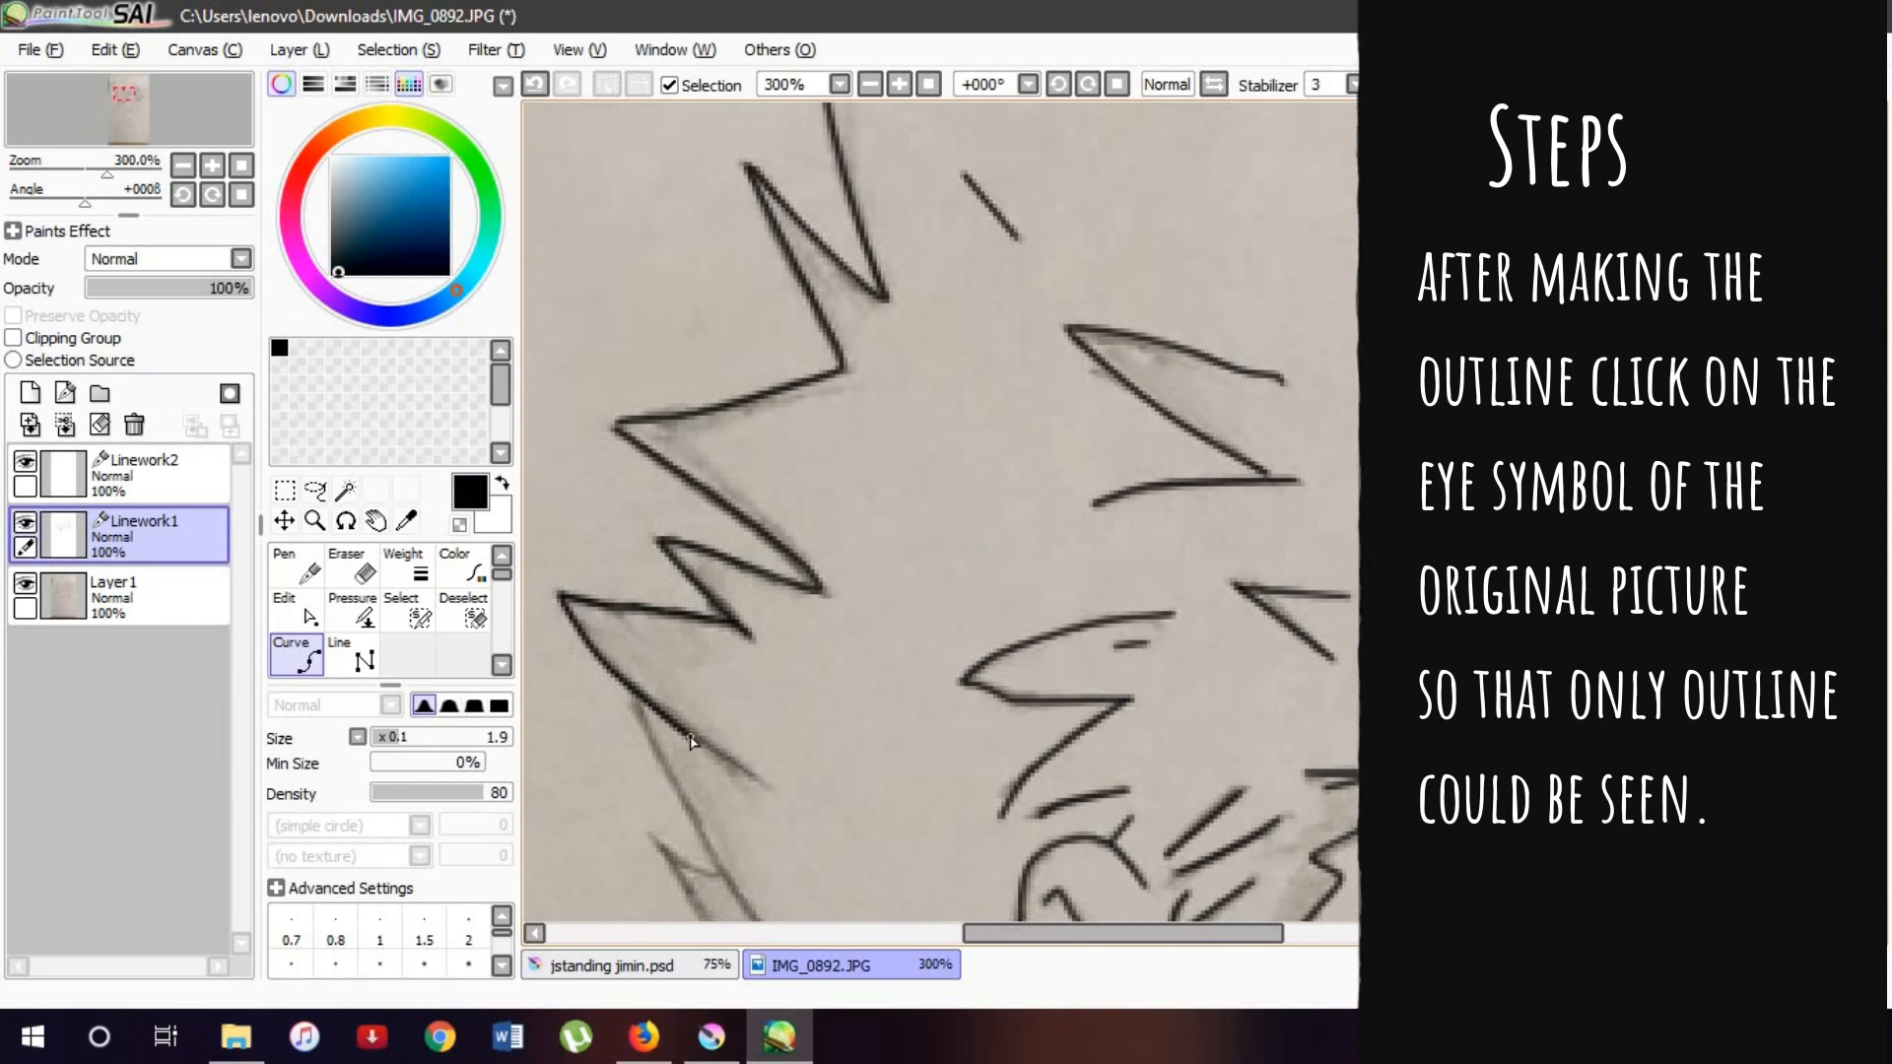
left_click_drag(604, 815, 604, 190)
scroll(977, 539, "down", 3)
scroll(977, 539, "up", 4)
left_click_drag(941, 847, 946, 165)
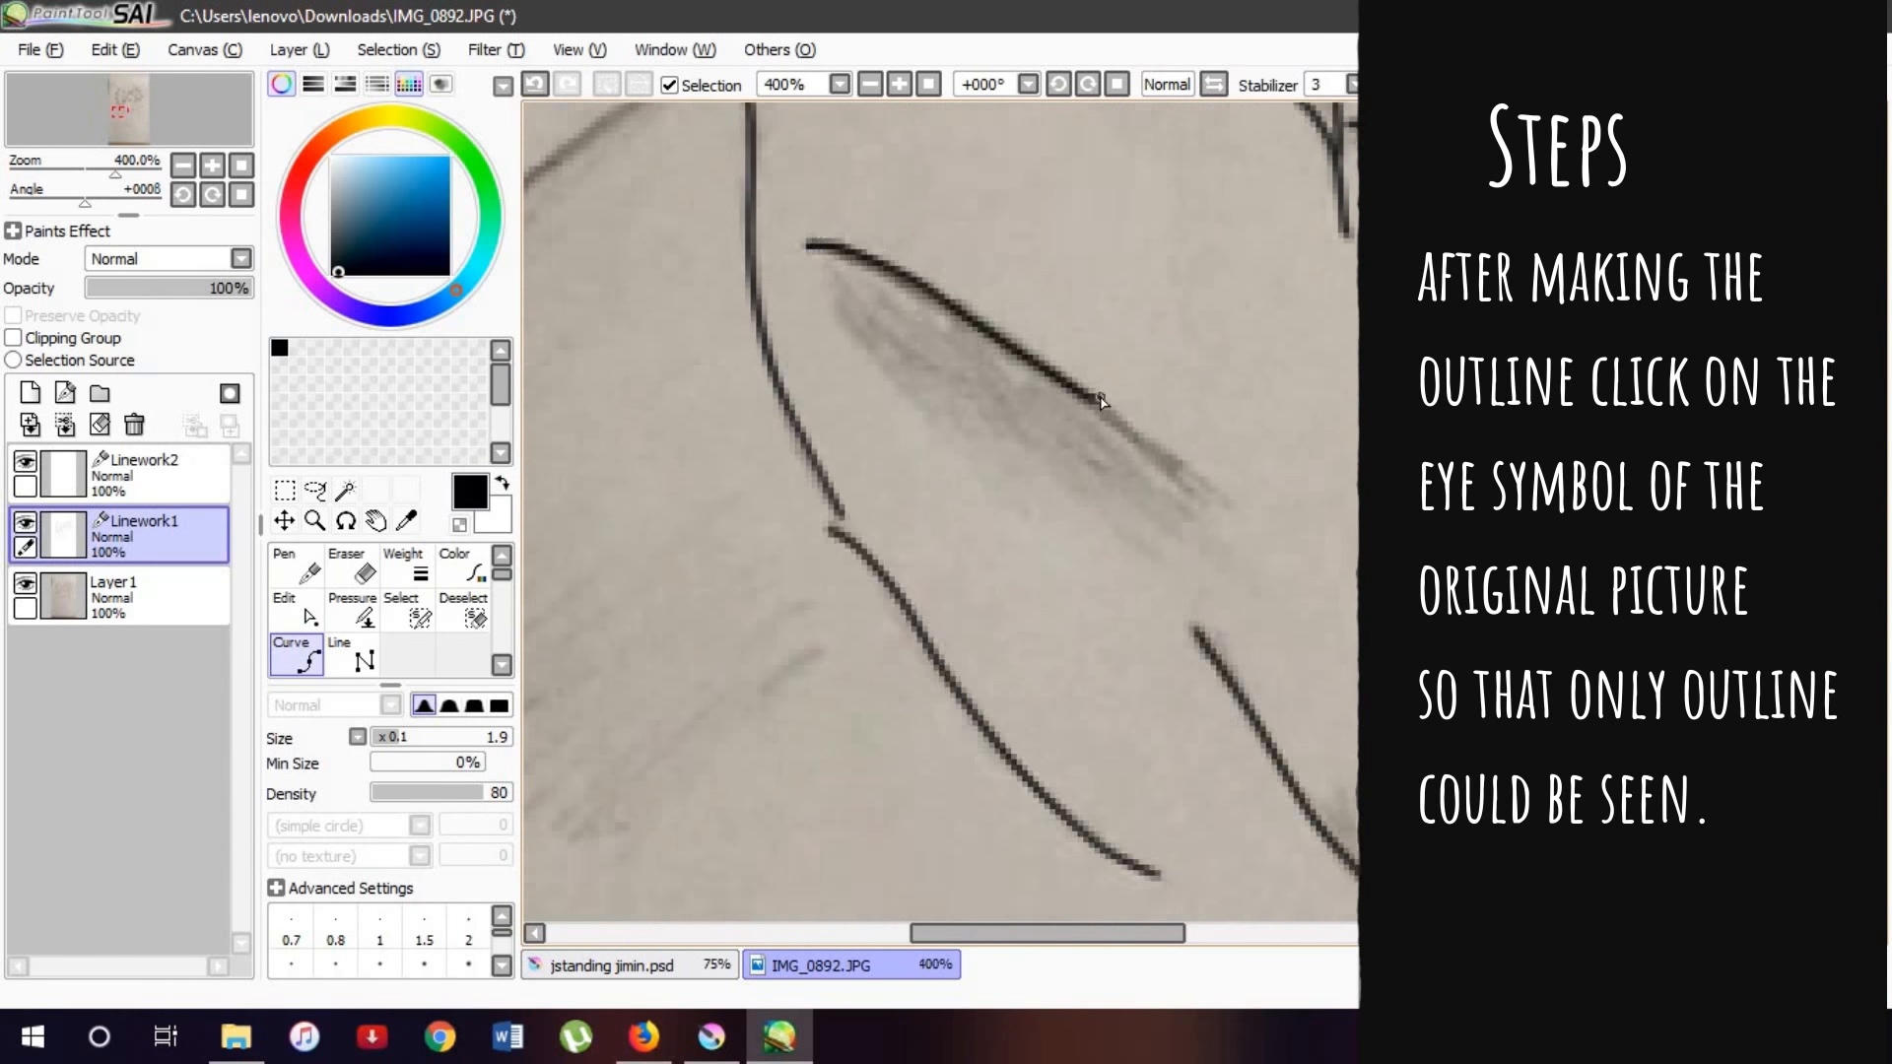
Step: Trace the remaining pencil outlines of the jacket, face, hand and fringe on the linework layer
left_click_drag(1185, 490, 760, 456)
left_click_drag(1350, 296, 552, 670)
left_click(1123, 194)
left_click_drag(887, 326, 887, 749)
scroll(978, 539, "up", 1)
left_click_drag(945, 295, 985, 788)
left_click_drag(1131, 621, 776, 536)
left_click(1320, 485)
double_click(1222, 761)
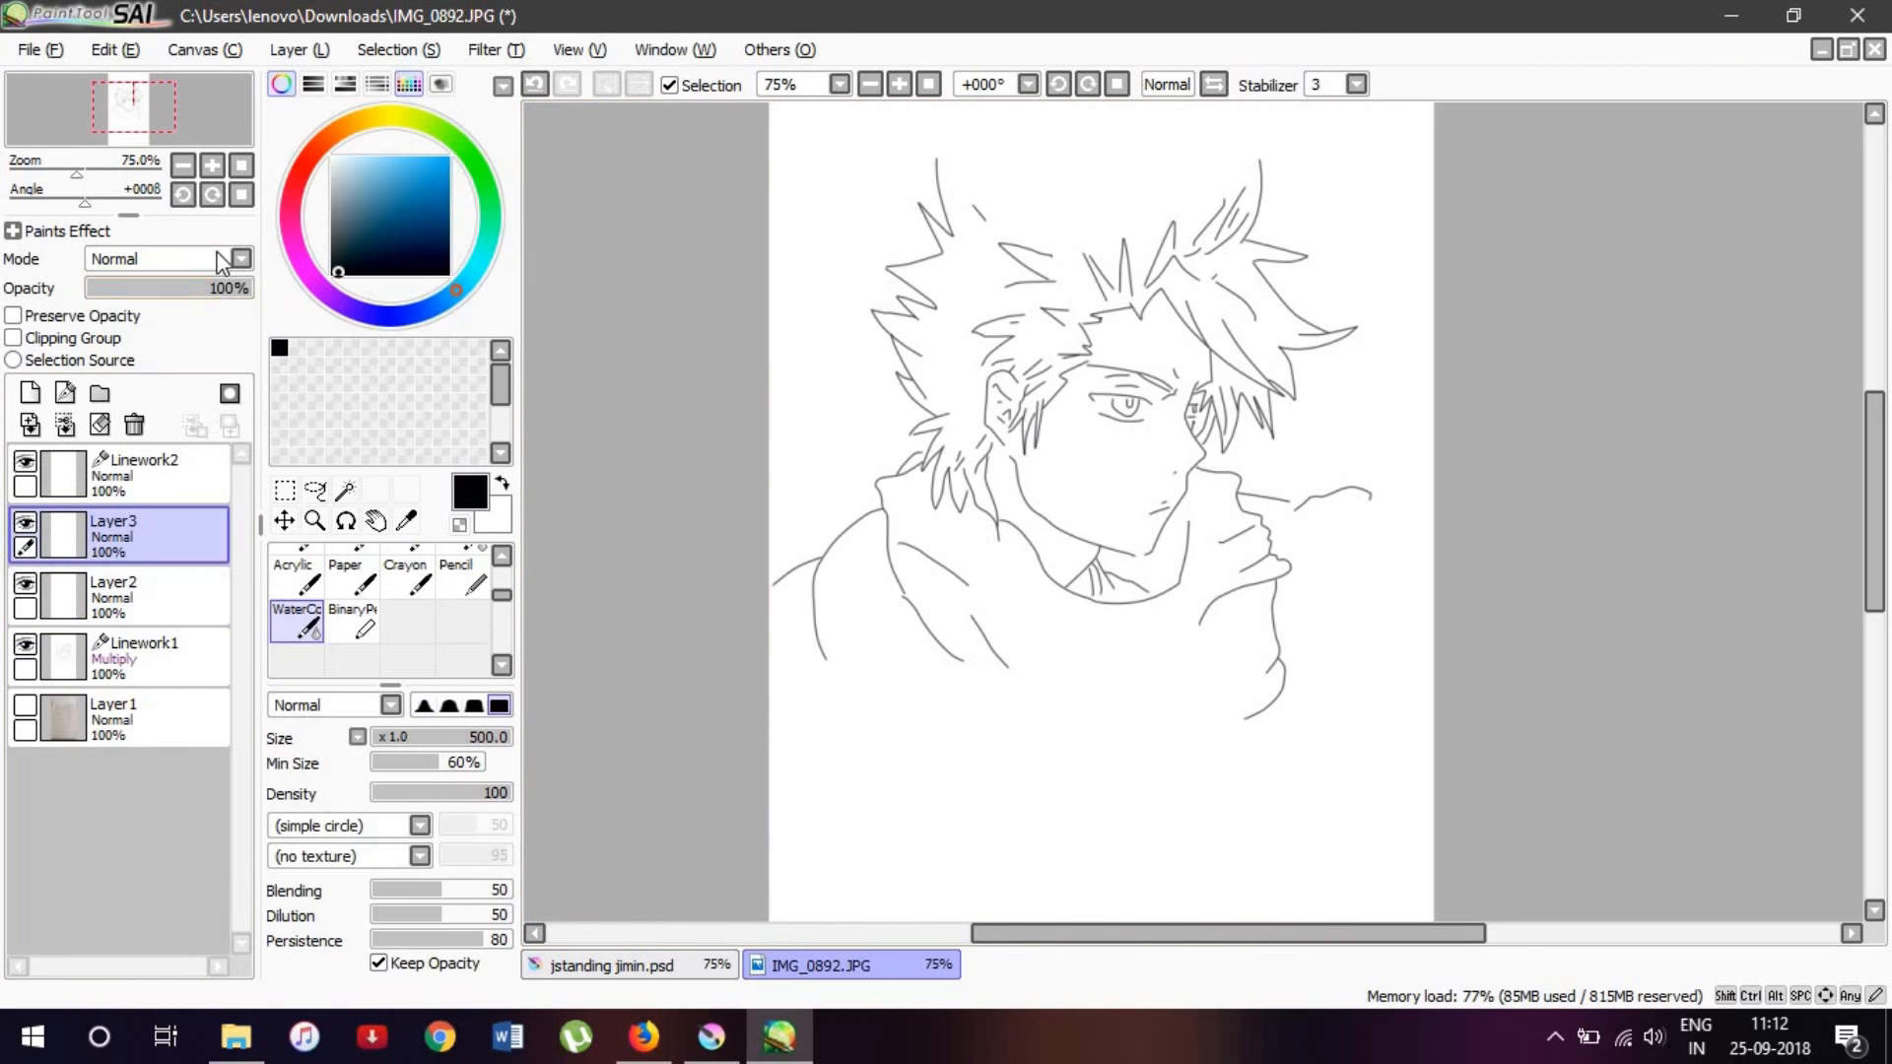
Step: Set the blending mode of Layer2 and Layer3 to Multiply
left_click(162, 588)
left_click(241, 258)
left_click(109, 303)
left_click(146, 542)
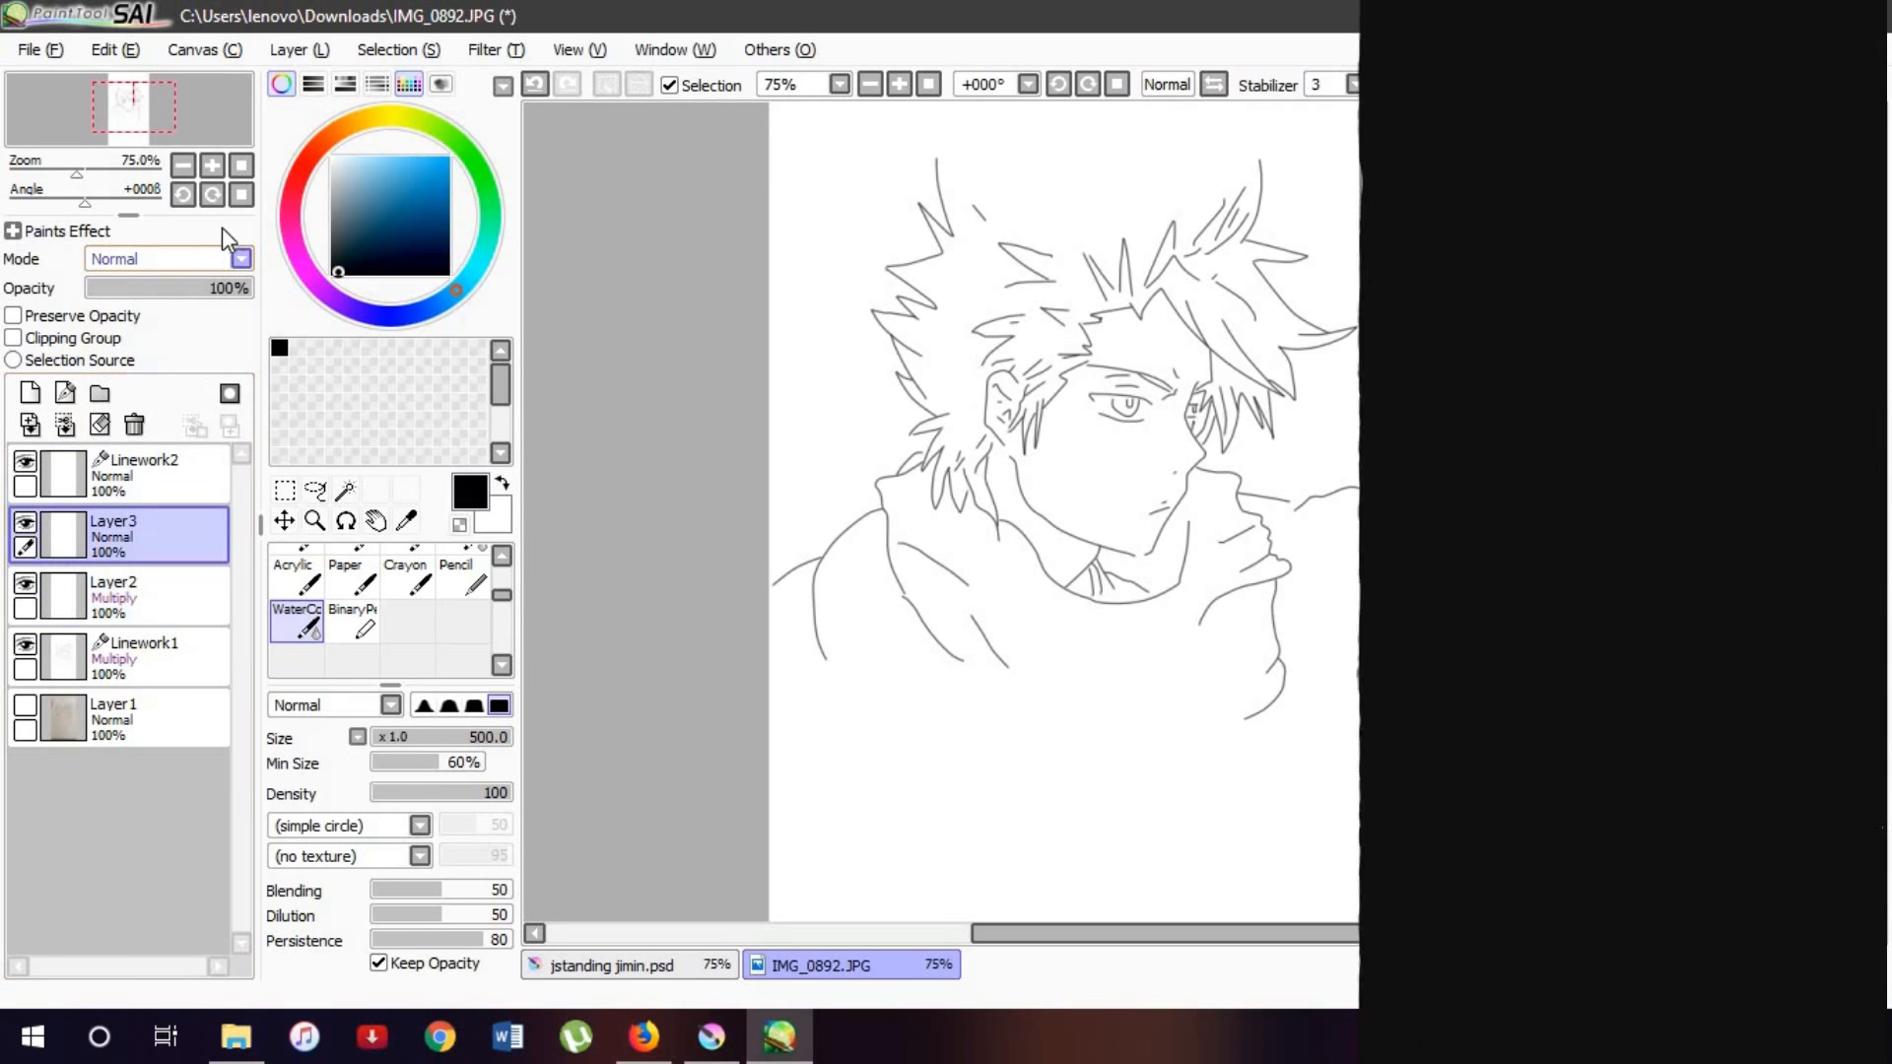
left_click(241, 259)
left_click(191, 311)
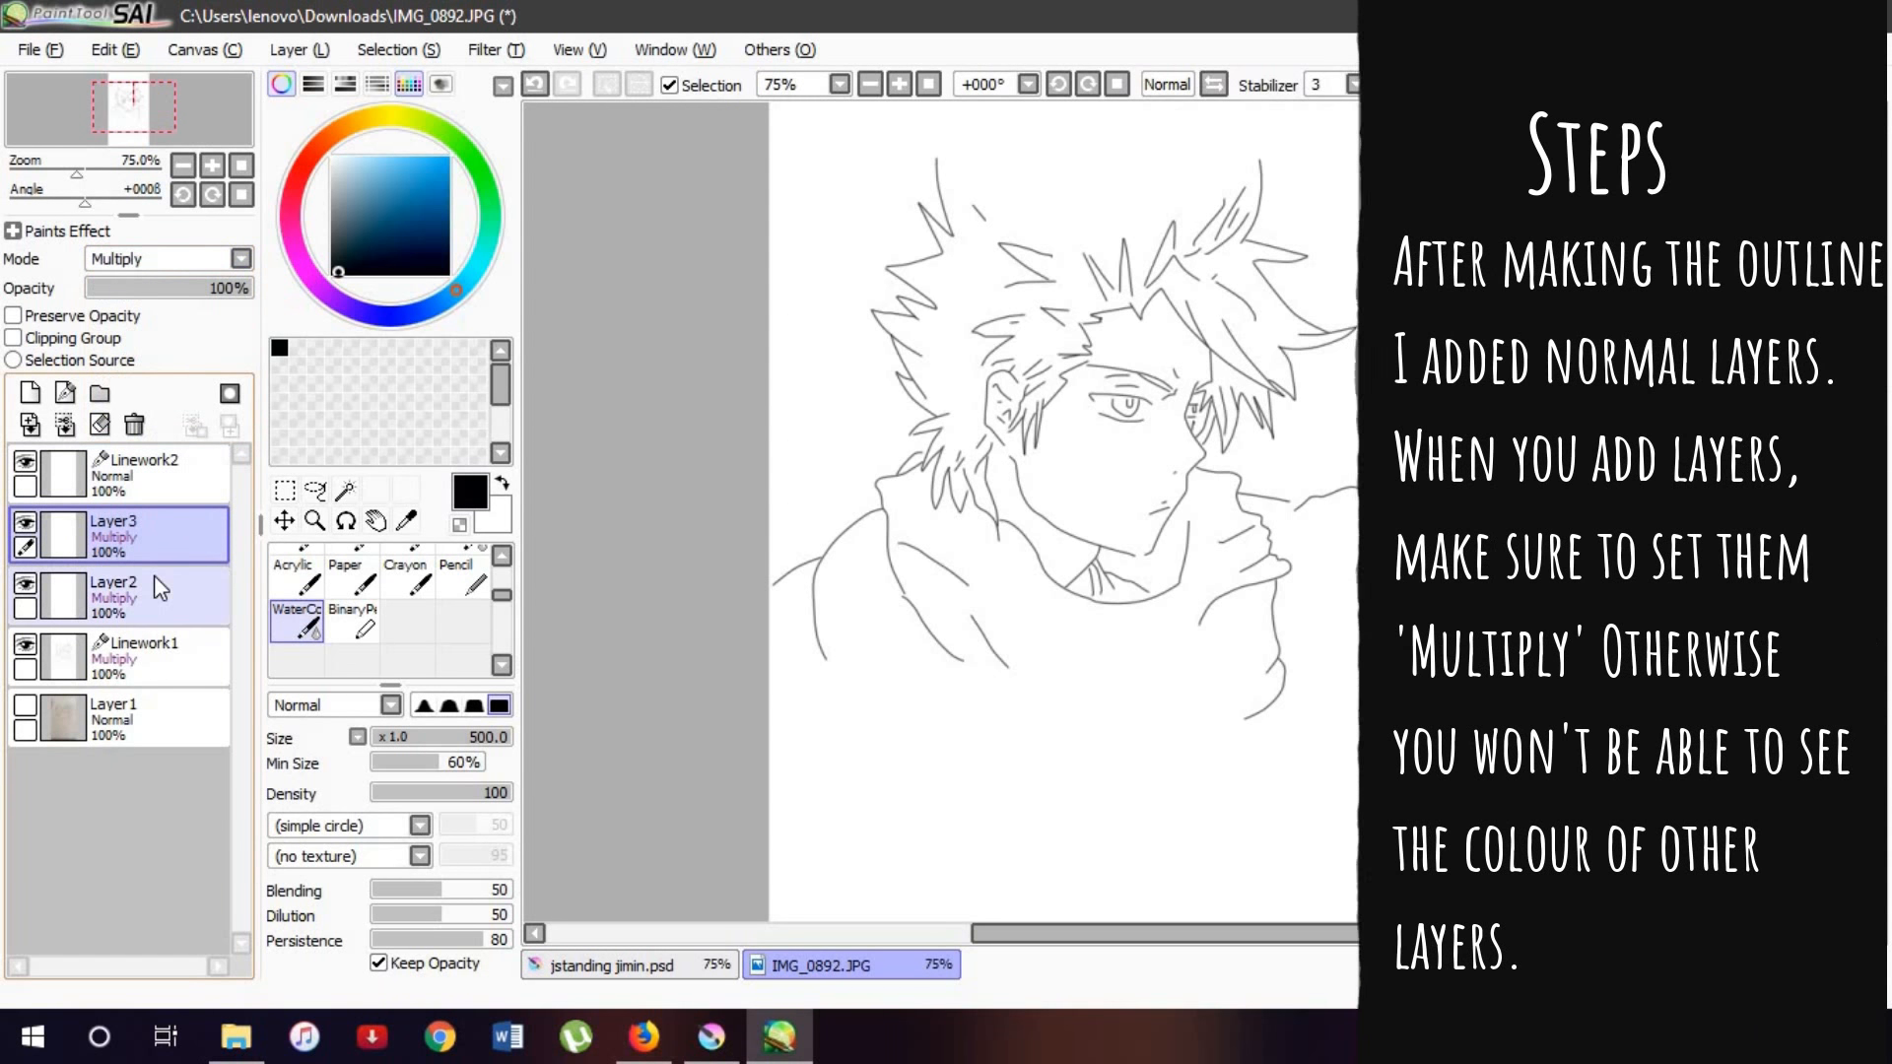
Step: Make Layer2 active, pick a light blue colour and store it in the second swatch slot
left_click(154, 576)
left_click_drag(353, 210, 351, 165)
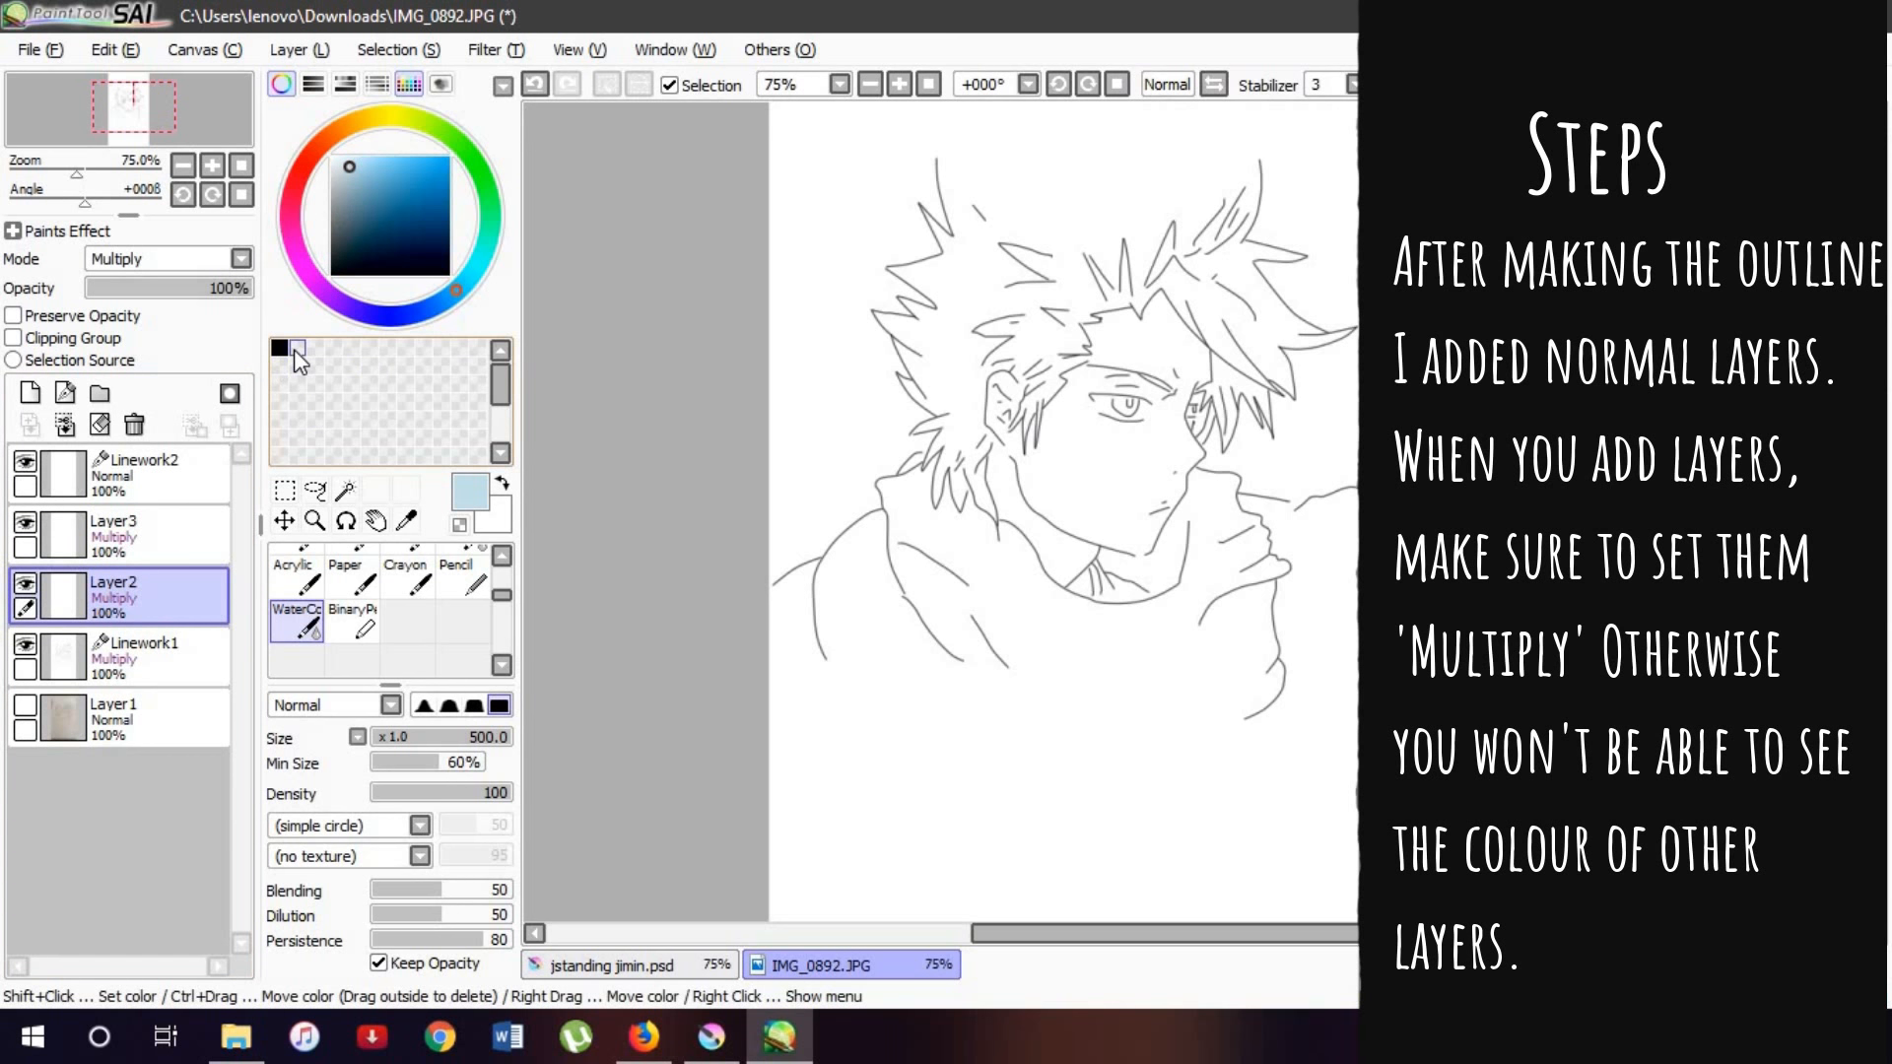
right_click(295, 350)
left_click(330, 412)
Step: Choose the Water brush for colouring Layer2
scroll(340, 579, "up", 2)
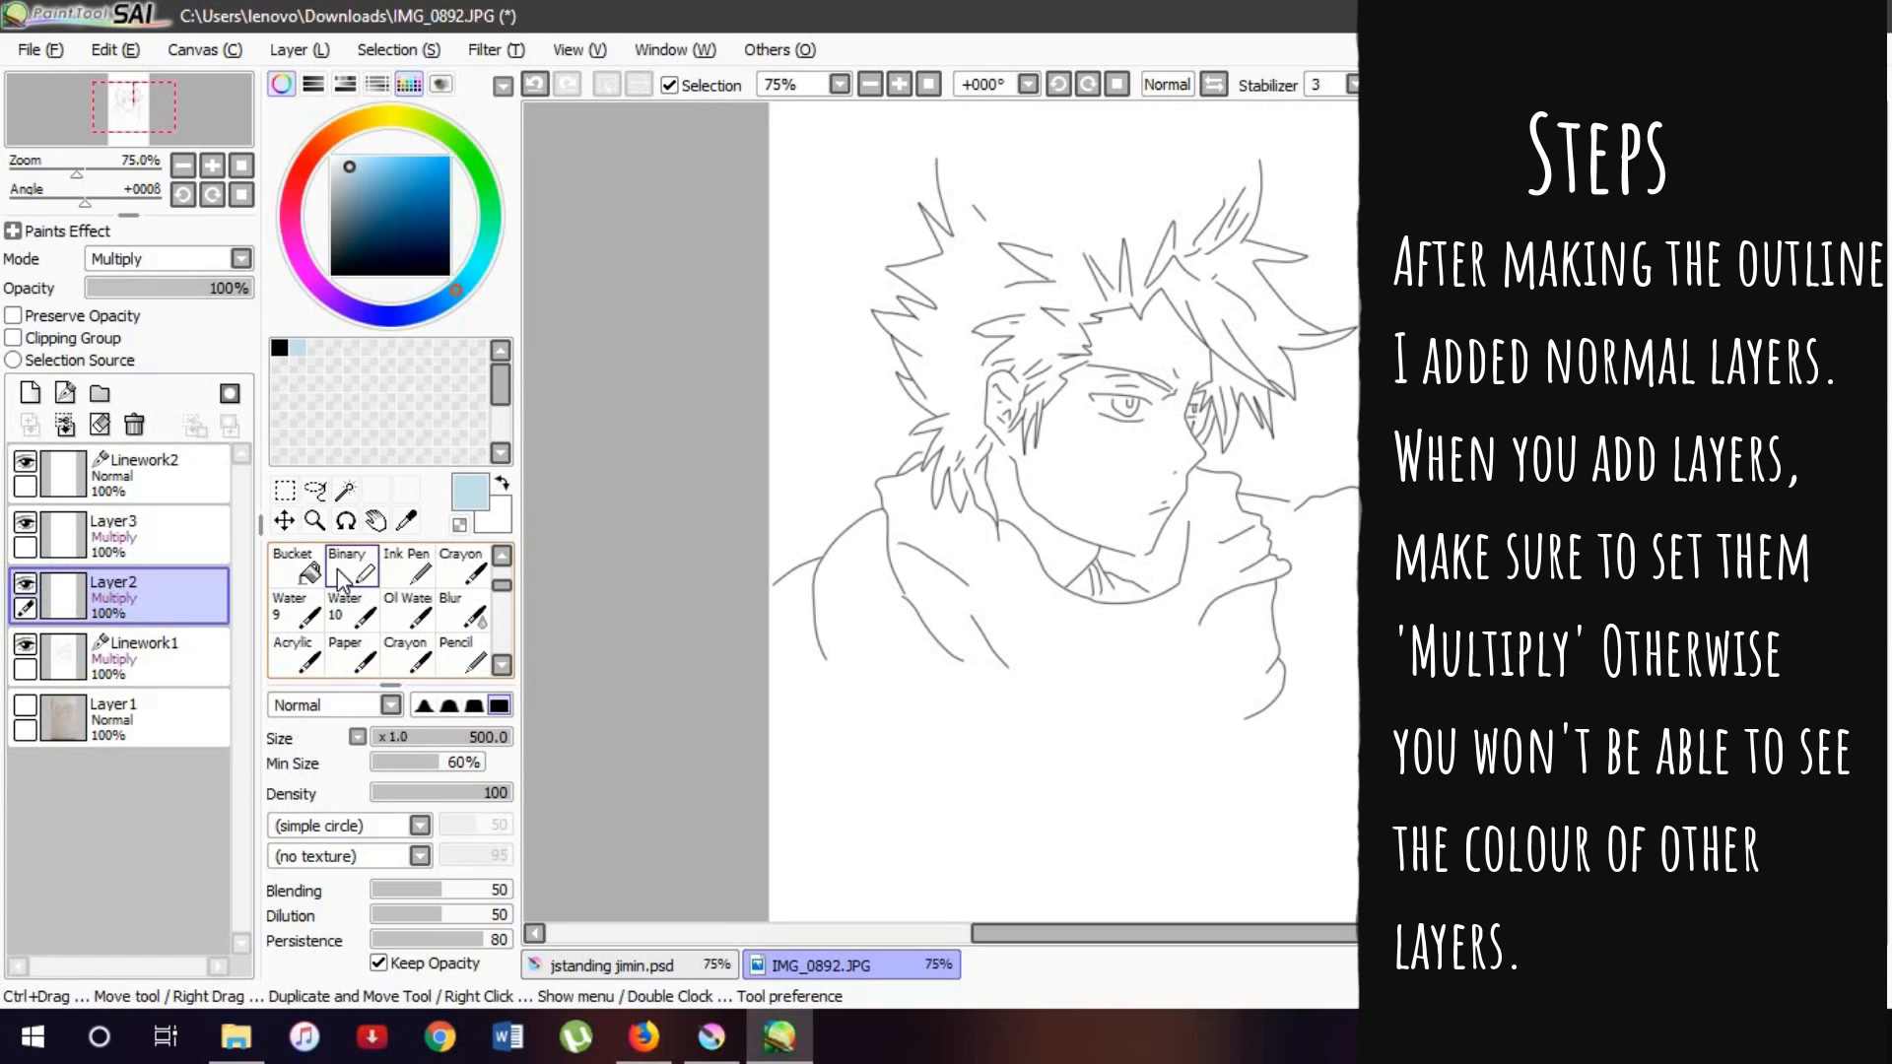
scroll(340, 579, "up", 1)
scroll(340, 579, "up", 1)
left_click(459, 568)
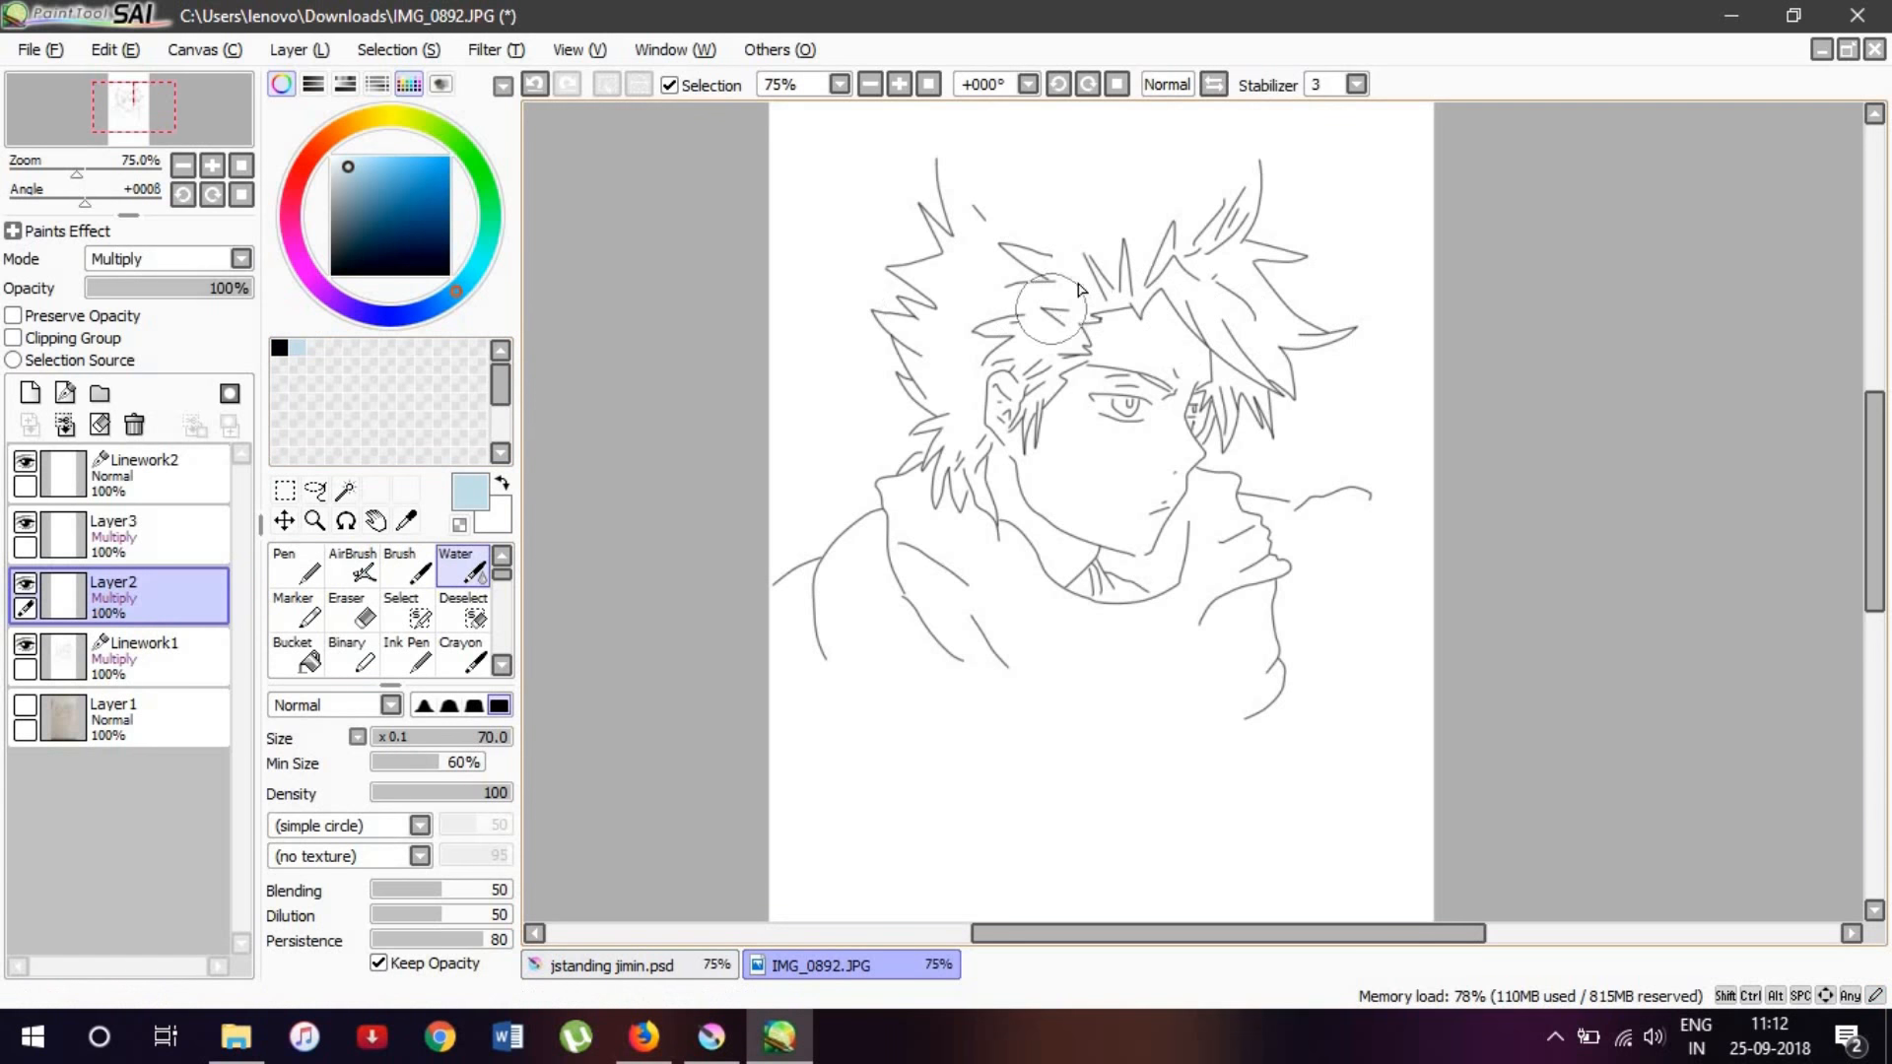
scroll(1052, 305, "down", 3)
scroll(1052, 305, "up", 3)
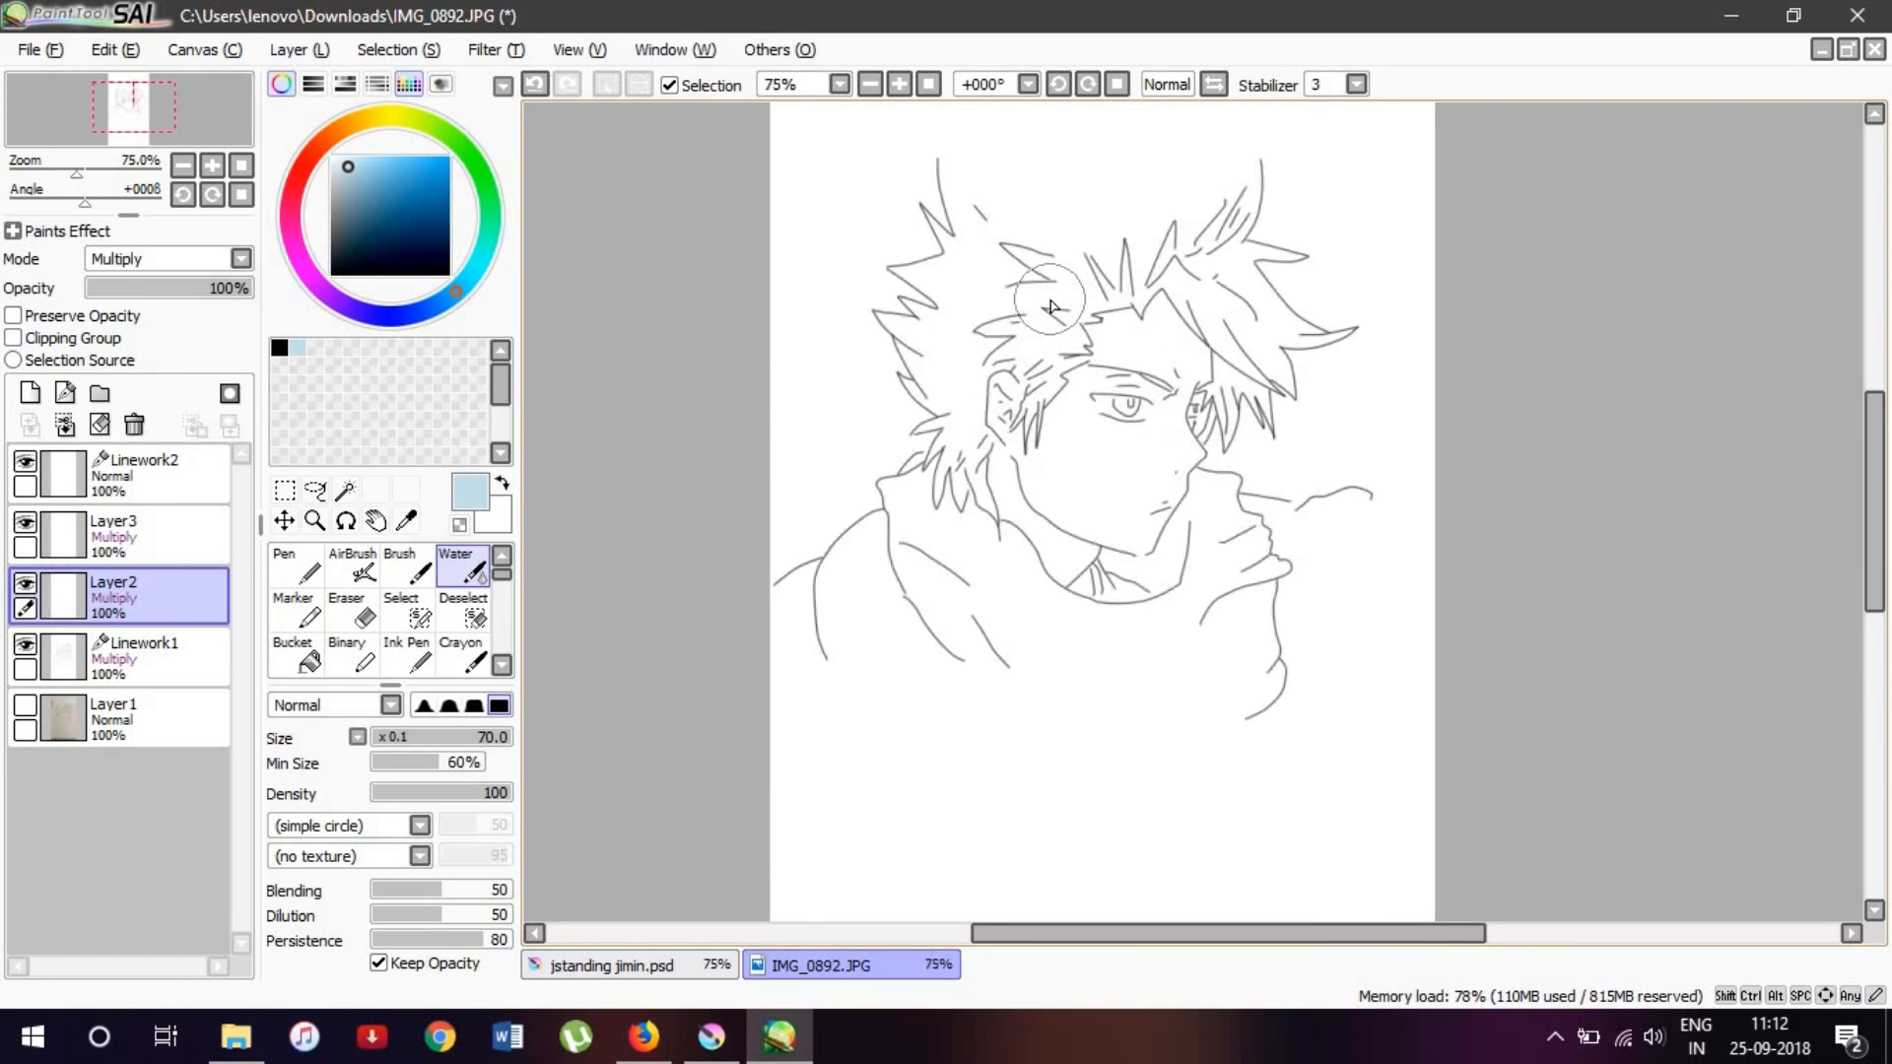
mouse_move(1054, 303)
left_mouse_down()
mouse_move(1027, 342)
mouse_move(1062, 266)
mouse_move(914, 272)
mouse_move(946, 298)
mouse_move(905, 361)
mouse_move(898, 323)
mouse_move(931, 431)
left_mouse_up()
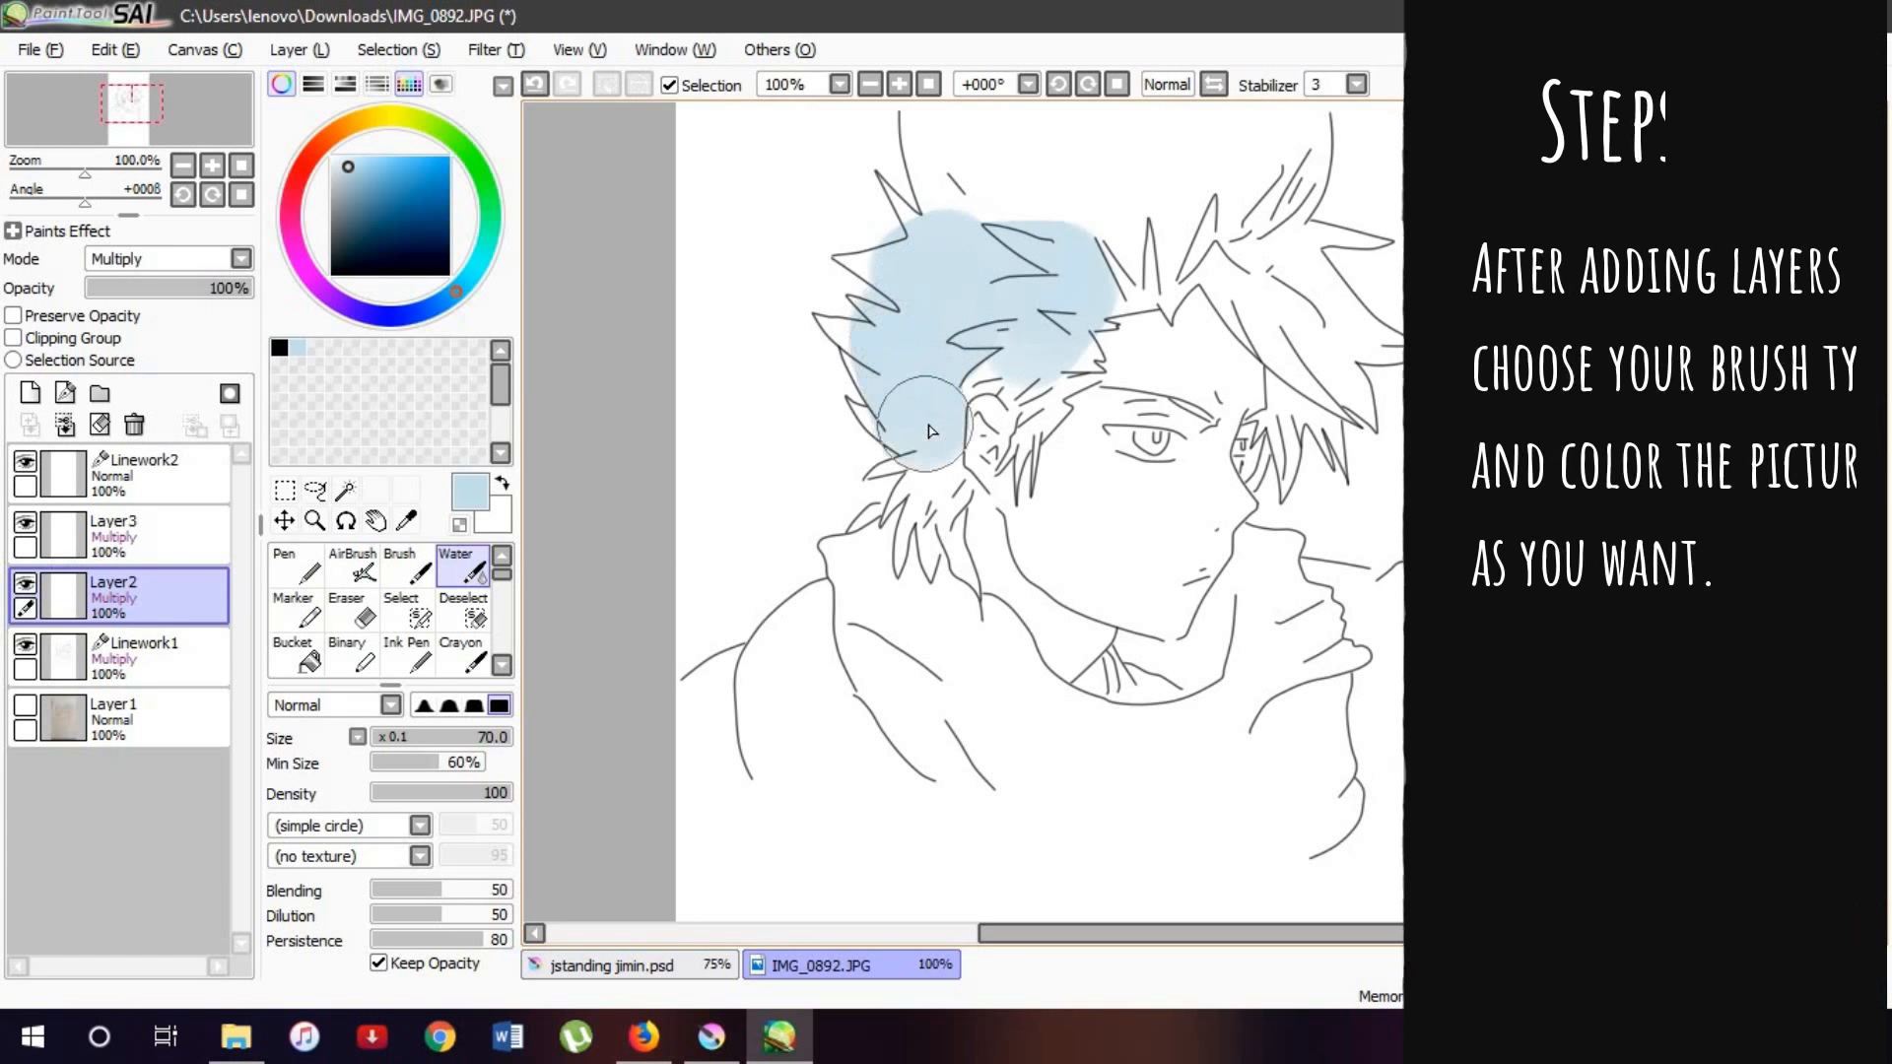
left_click(533, 85)
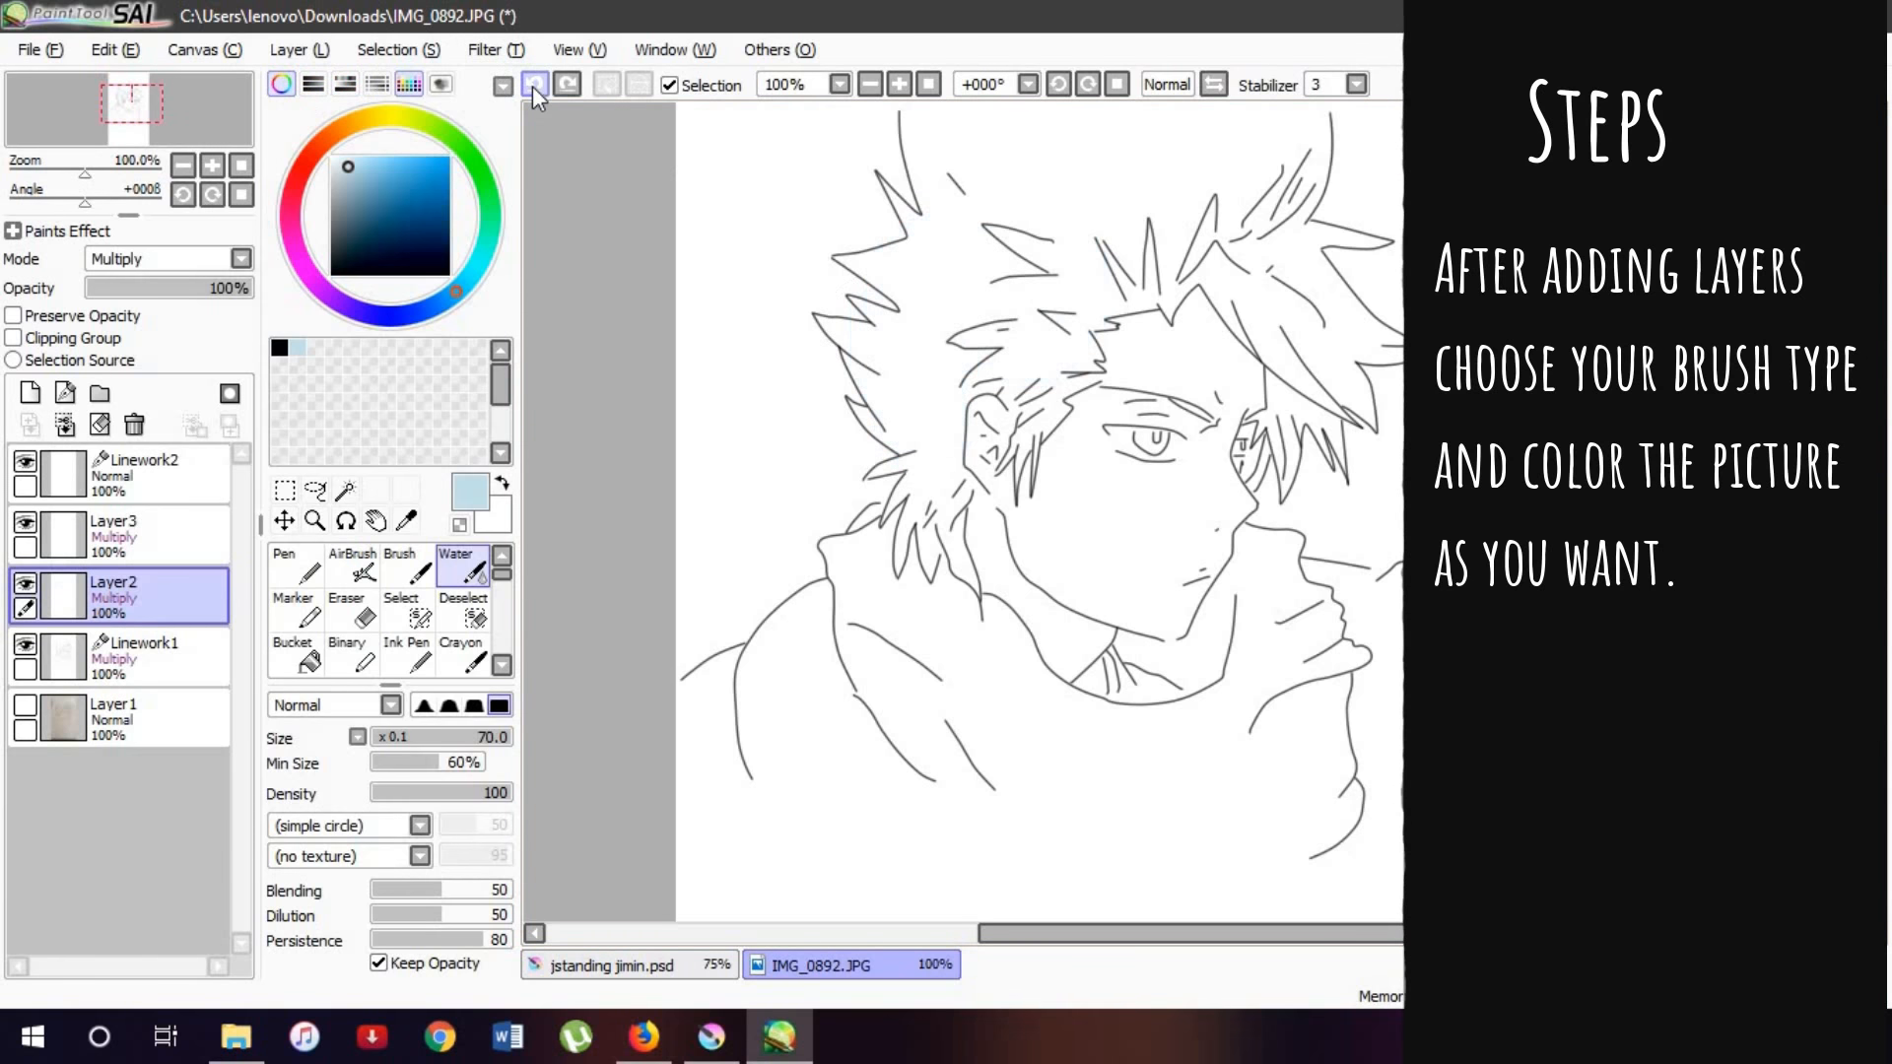
Step: Try painting the hair light blue on Layer2 with the Water brush at size 40
scroll(624, 371, "up", 2)
key("Right")
key("Right")
key("bracketleft")
key("bracketleft")
key("bracketleft")
mouse_move(924, 371)
left_mouse_down()
mouse_move(914, 424)
mouse_move(967, 360)
mouse_move(969, 449)
mouse_move(980, 429)
mouse_move(926, 399)
mouse_move(1071, 363)
mouse_move(1046, 341)
mouse_move(964, 347)
mouse_move(1092, 341)
mouse_move(1078, 371)
mouse_move(1132, 329)
mouse_move(1115, 366)
mouse_move(1147, 360)
mouse_move(1162, 384)
mouse_move(1148, 356)
mouse_move(1199, 416)
mouse_move(1196, 381)
mouse_move(1247, 435)
mouse_move(1226, 383)
mouse_move(1250, 445)
mouse_move(1236, 457)
mouse_move(1159, 383)
mouse_move(1215, 444)
mouse_move(1238, 435)
mouse_move(1181, 341)
mouse_move(1223, 219)
mouse_move(1196, 325)
mouse_move(1226, 332)
mouse_move(1213, 353)
mouse_move(1272, 429)
mouse_move(1306, 437)
mouse_move(1234, 444)
mouse_move(1267, 482)
mouse_move(1216, 455)
mouse_move(1178, 386)
mouse_move(890, 356)
mouse_move(845, 390)
mouse_move(868, 296)
mouse_move(839, 218)
mouse_move(904, 357)
mouse_move(882, 468)
mouse_move(837, 493)
mouse_move(810, 405)
left_mouse_up()
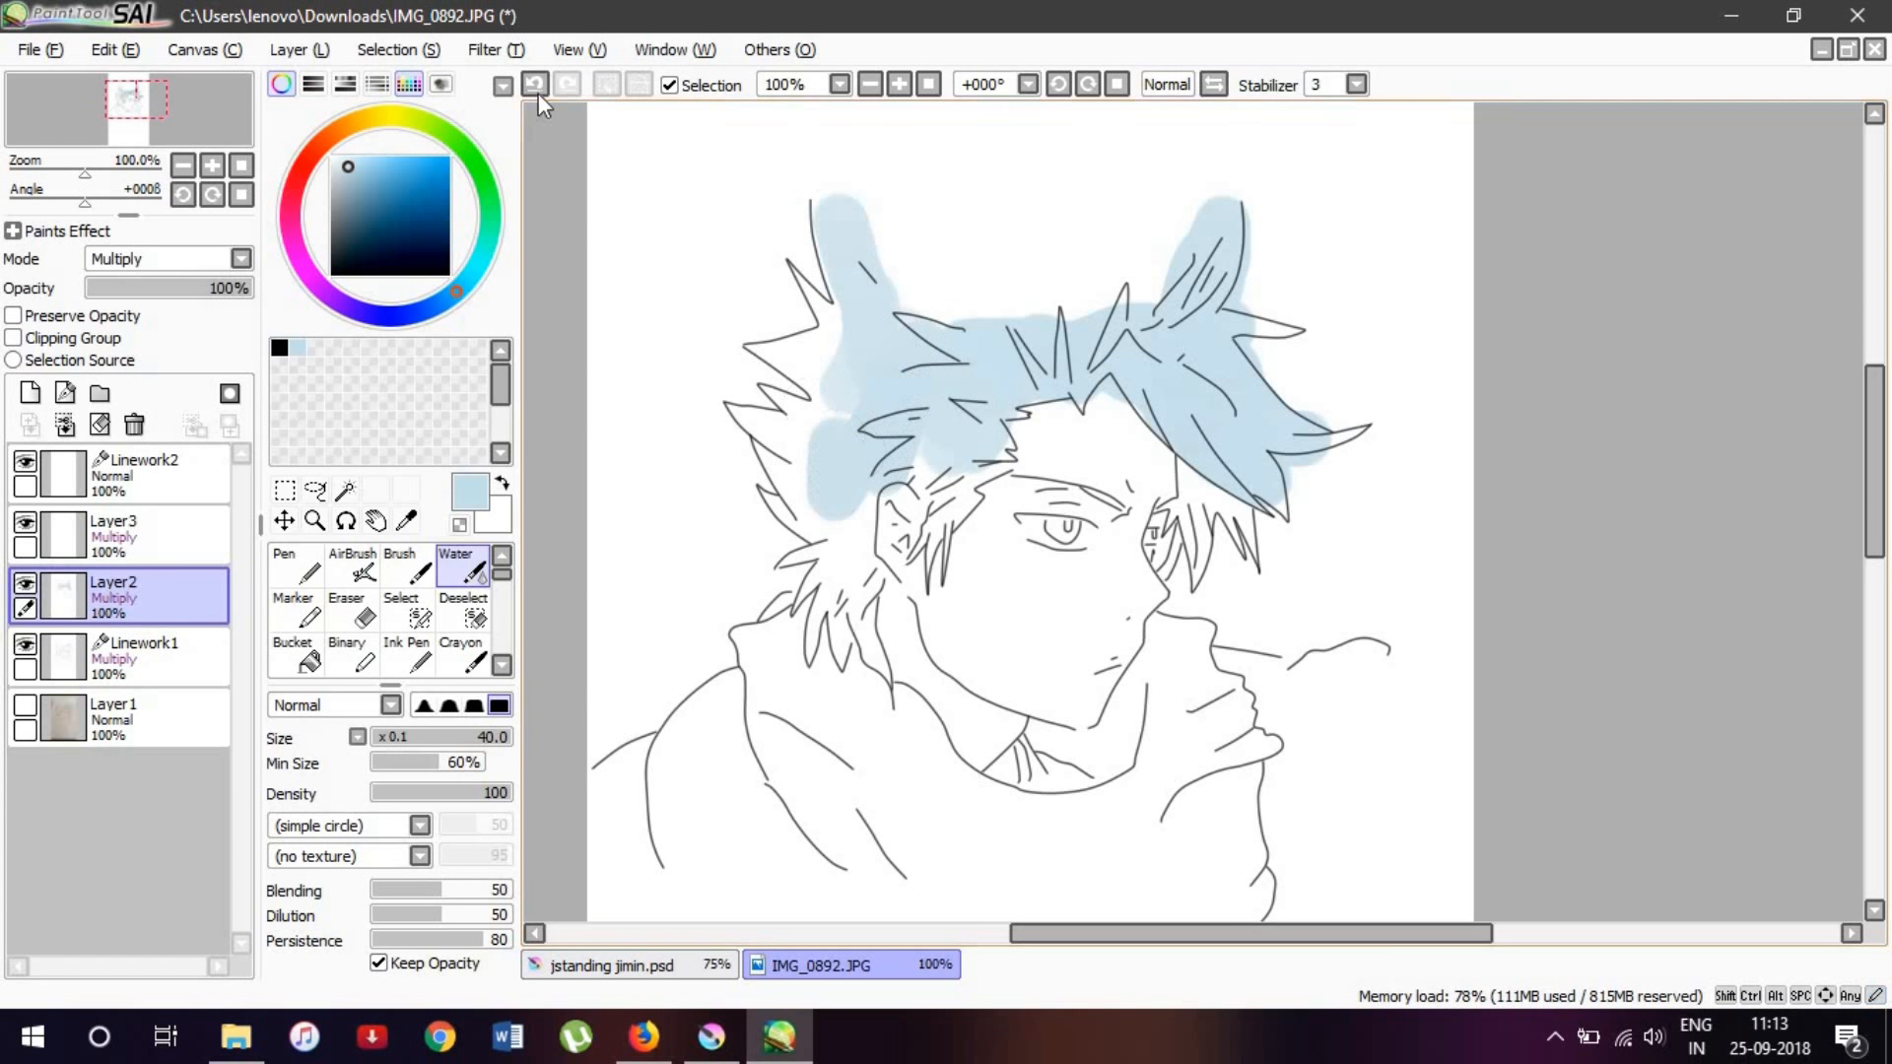
left_click(536, 88)
left_click(536, 88)
Step: Enlarge the Water brush to size 500 and dab light blue over the whole head on Layer2
key("bracketright")
key("bracketright")
key("bracketright")
key("bracketright")
key("bracketright")
key("bracketright")
key("bracketright")
key("bracketright")
key("bracketright")
key("bracketright")
key("bracketright")
key("bracketright")
key("bracketright")
key("bracketright")
left_click(1001, 398)
mouse_move(1000, 398)
left_mouse_down()
mouse_move(994, 436)
mouse_move(1032, 407)
left_mouse_up()
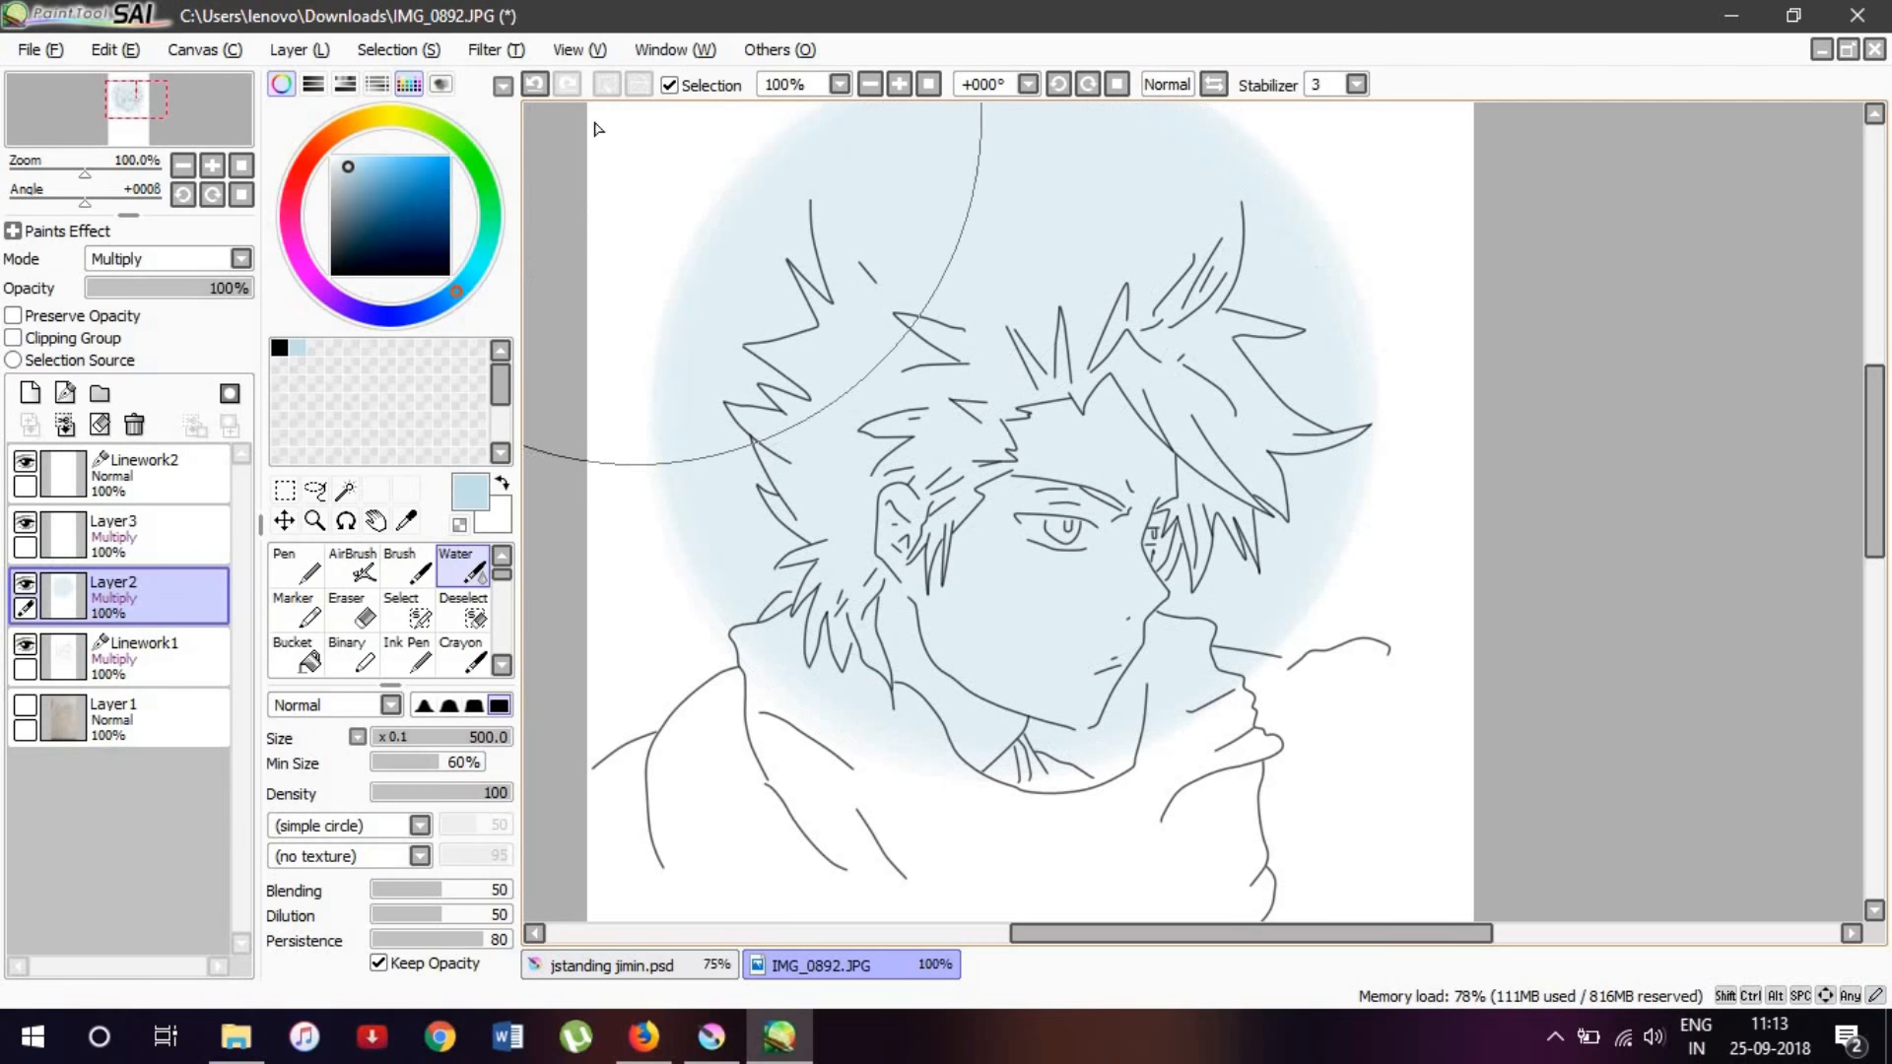
Step: Erase a strip of the light blue beyond the upper-left hair with the Eraser at size 16
key("bracketleft")
key("bracketleft")
key("bracketleft")
key("bracketleft")
key("bracketleft")
key("bracketleft")
key("bracketleft")
key("bracketleft")
key("bracketleft")
key("bracketleft")
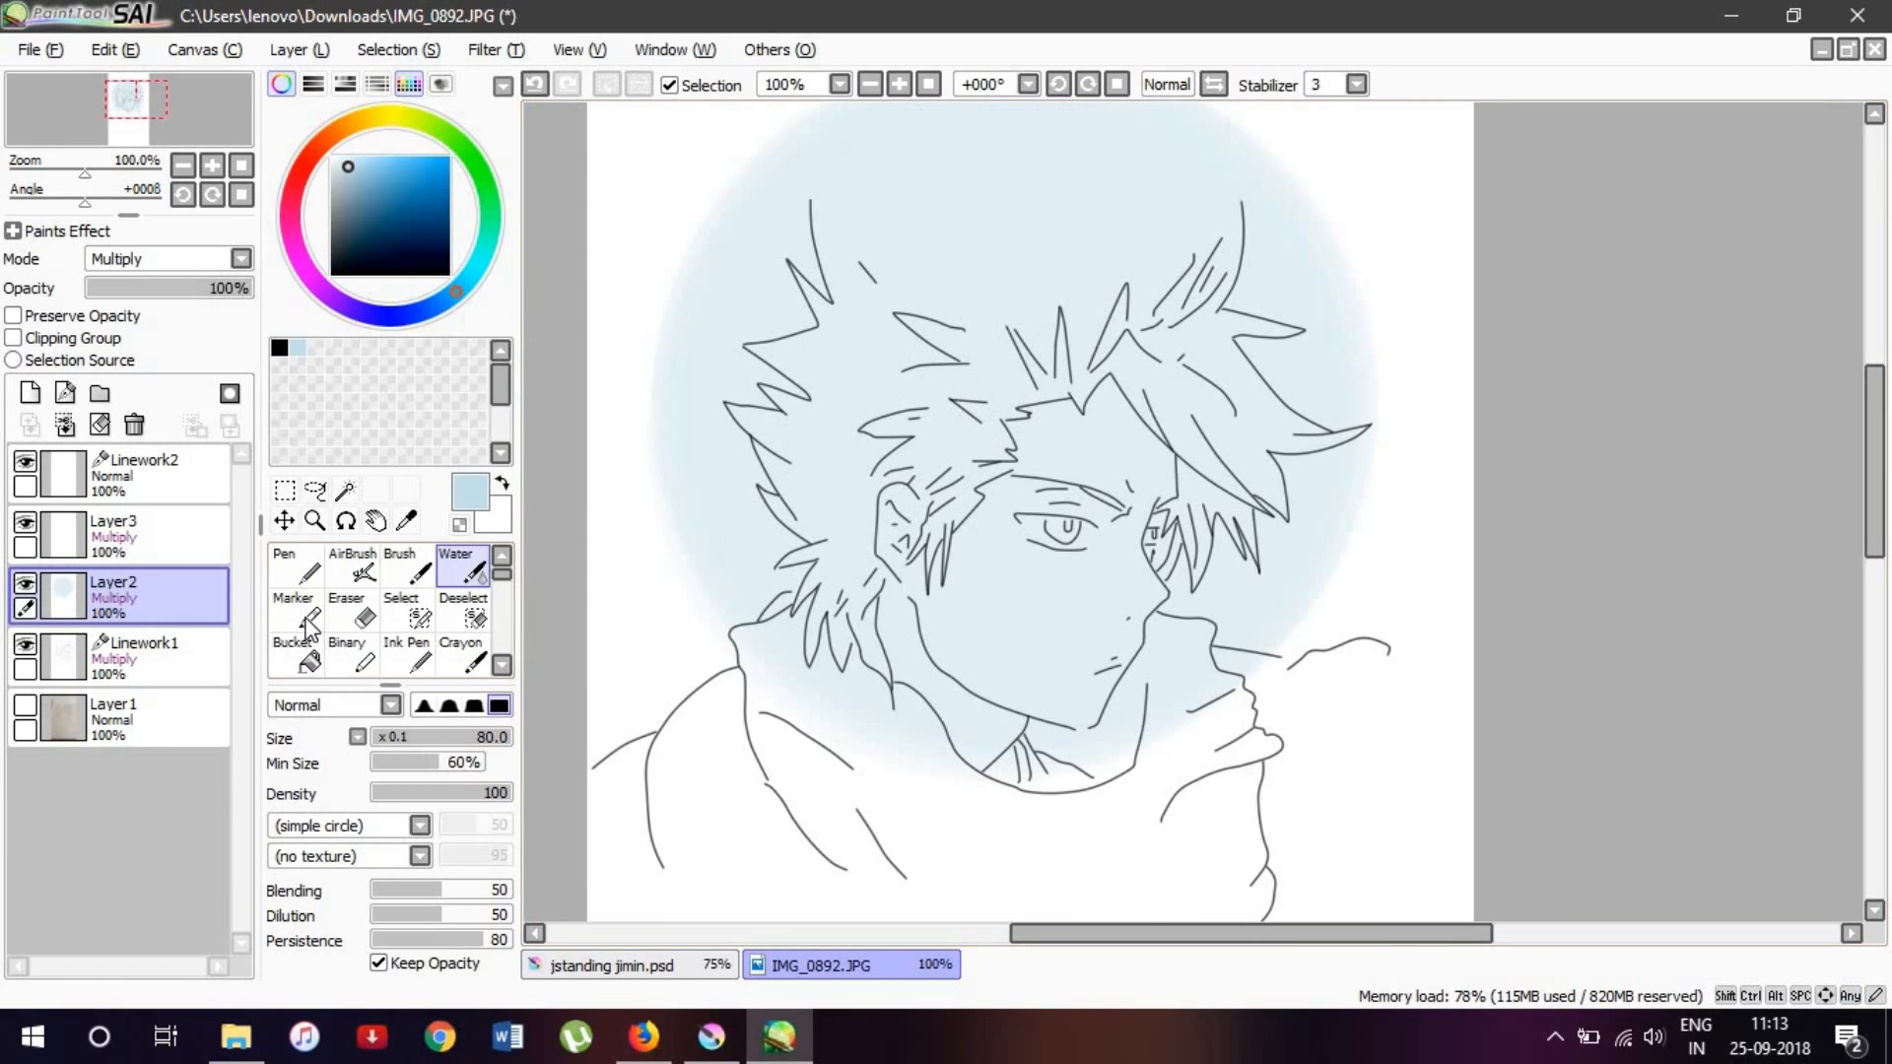
left_click(346, 618)
mouse_move(717, 301)
left_mouse_down()
mouse_move(821, 115)
mouse_move(805, 114)
mouse_move(676, 311)
left_mouse_up()
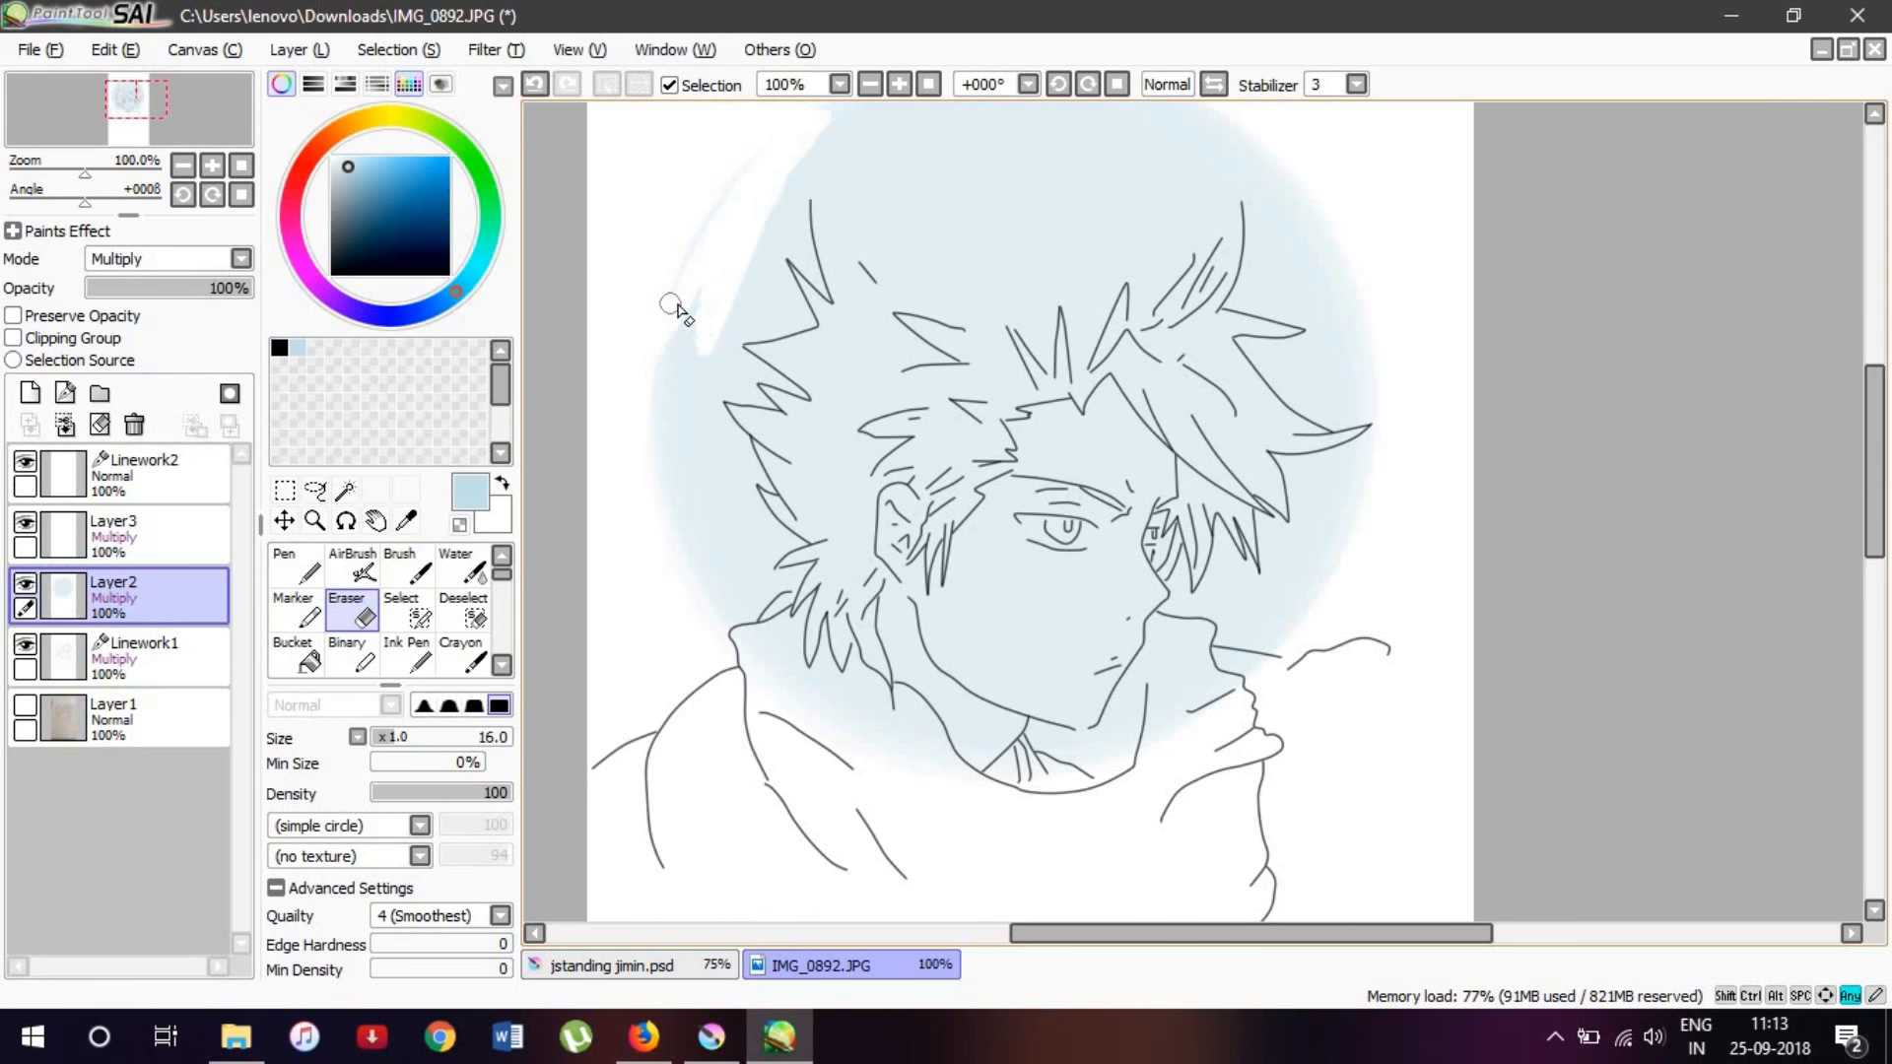
Step: Enlarge the Eraser to size 160 and erase the light blue outside the hair and over the face
key("bracketright")
key("bracketright")
key("bracketright")
key("bracketright")
key("bracketright")
key("bracketright")
key("bracketright")
key("bracketright")
key("bracketright")
key("bracketright")
key("bracketright")
key("bracketright")
key("bracketleft")
key("bracketleft")
key("bracketleft")
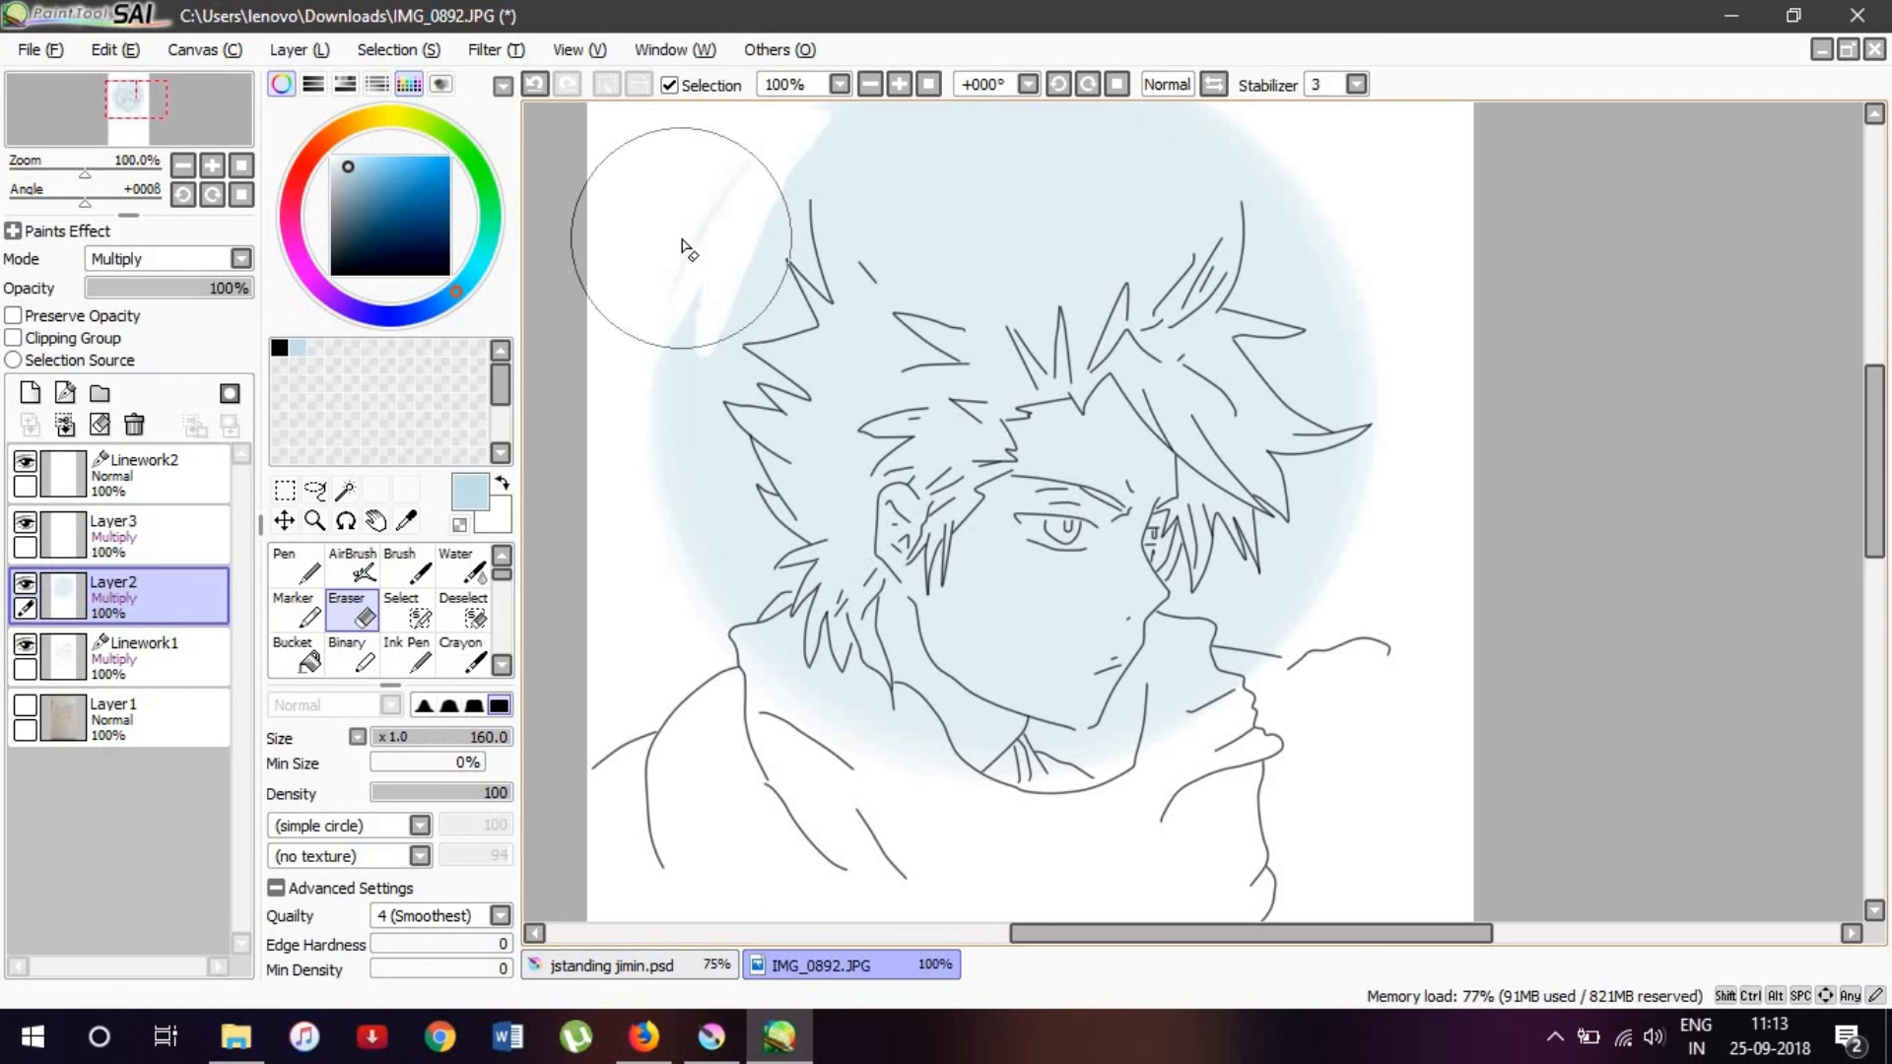
mouse_move(651, 348)
left_mouse_down()
mouse_move(631, 434)
mouse_move(679, 576)
mouse_move(779, 719)
left_mouse_up()
mouse_move(978, 824)
left_mouse_down()
mouse_move(1063, 711)
mouse_move(1050, 628)
mouse_move(1083, 492)
left_mouse_up()
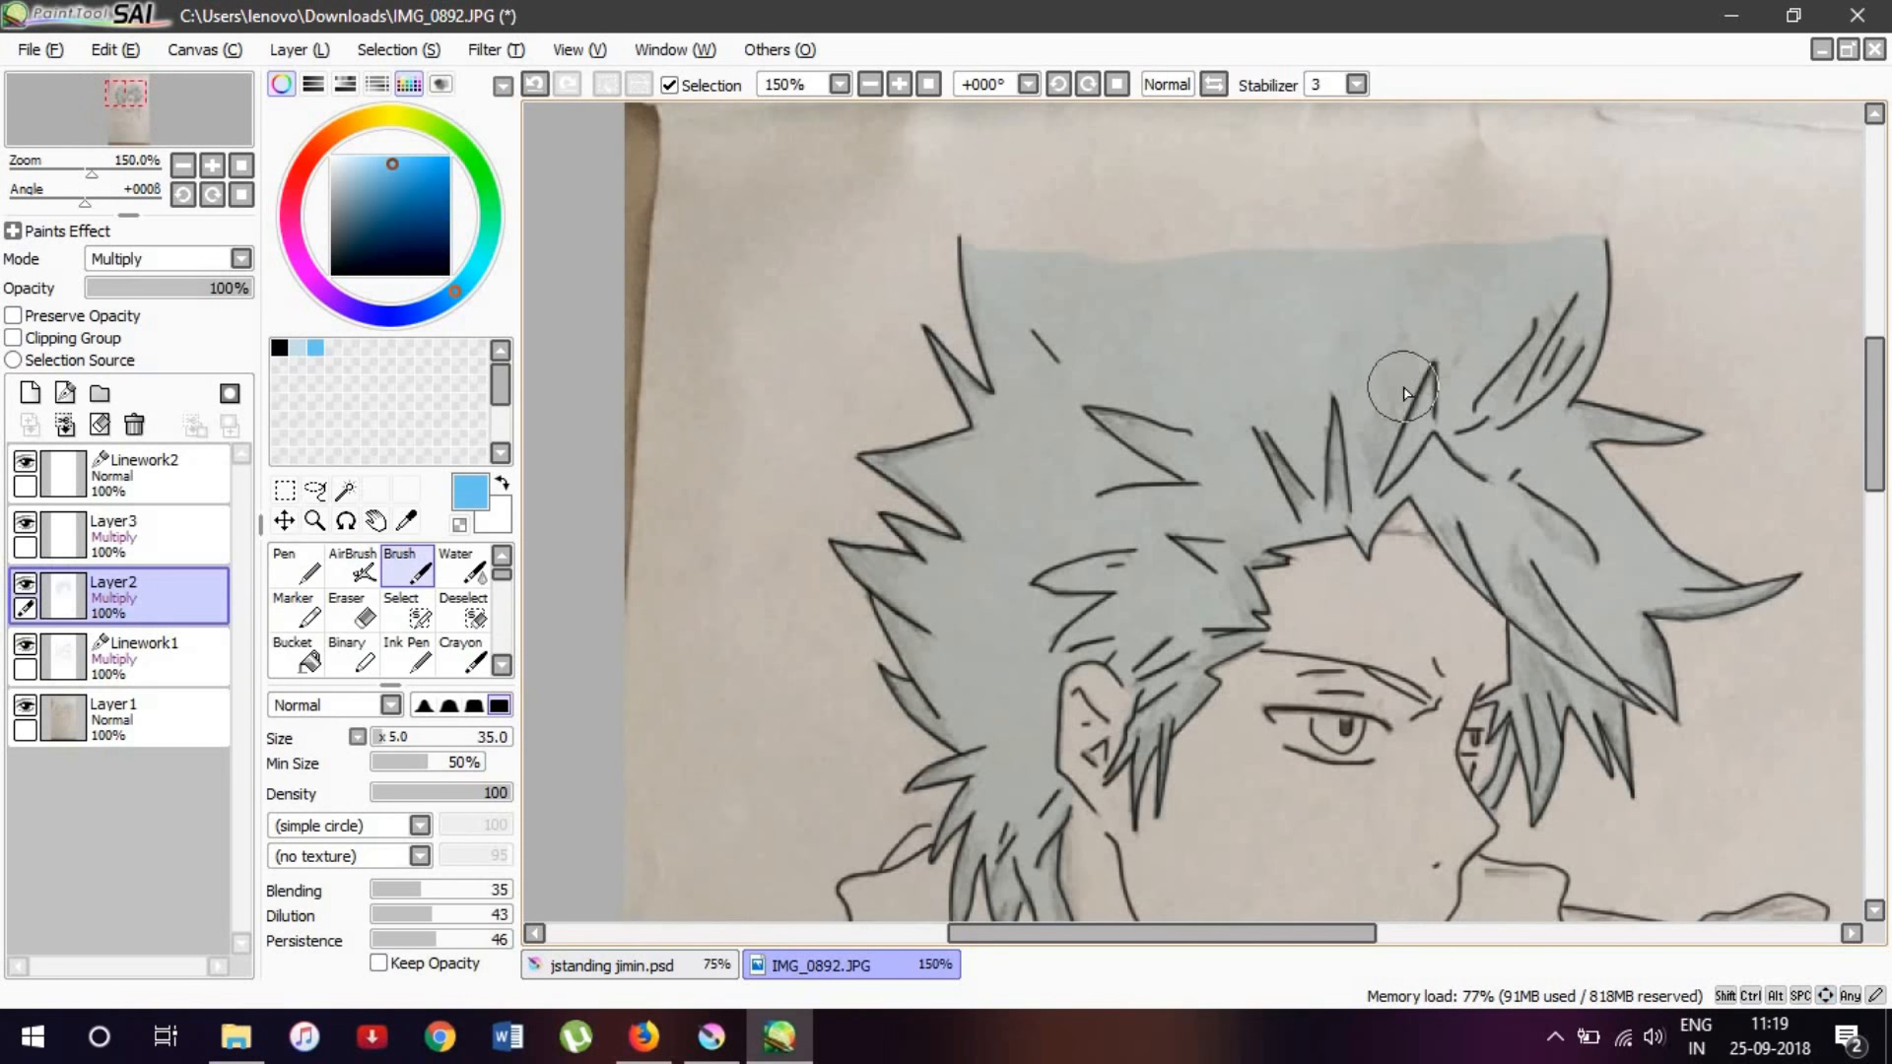
Step: Try shading the central hair spikes in blue on Layer2 with the Brush and the Pencil
left_click_drag(1335, 406, 1338, 500)
left_click(535, 85)
scroll(434, 616, "down", 3)
left_click(464, 657)
left_click_drag(1266, 438, 1301, 513)
left_click(118, 718)
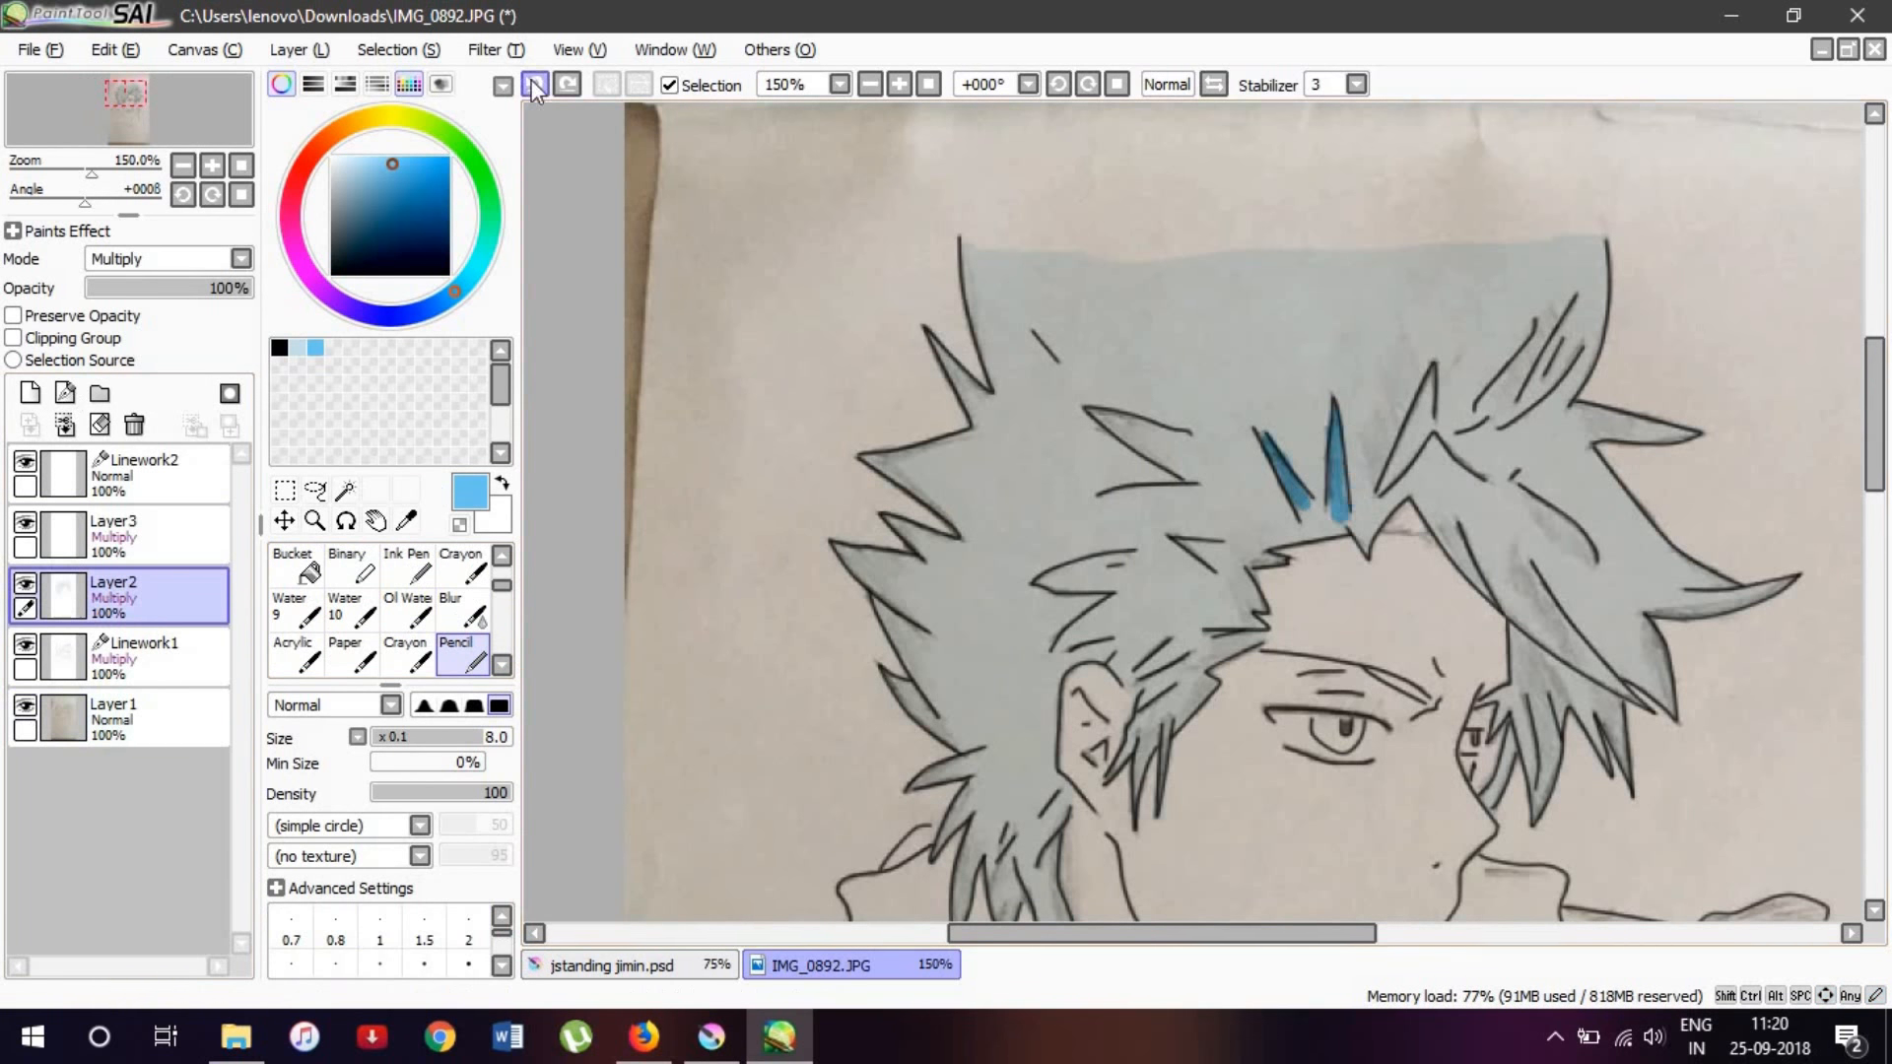
left_click(535, 84)
Step: Make Layer3 active, choose the Brush tool and hide the sketch photo on Layer1
left_click(118, 535)
left_click(410, 582)
scroll(1172, 553, "up", 3)
scroll(874, 592, "down", 3)
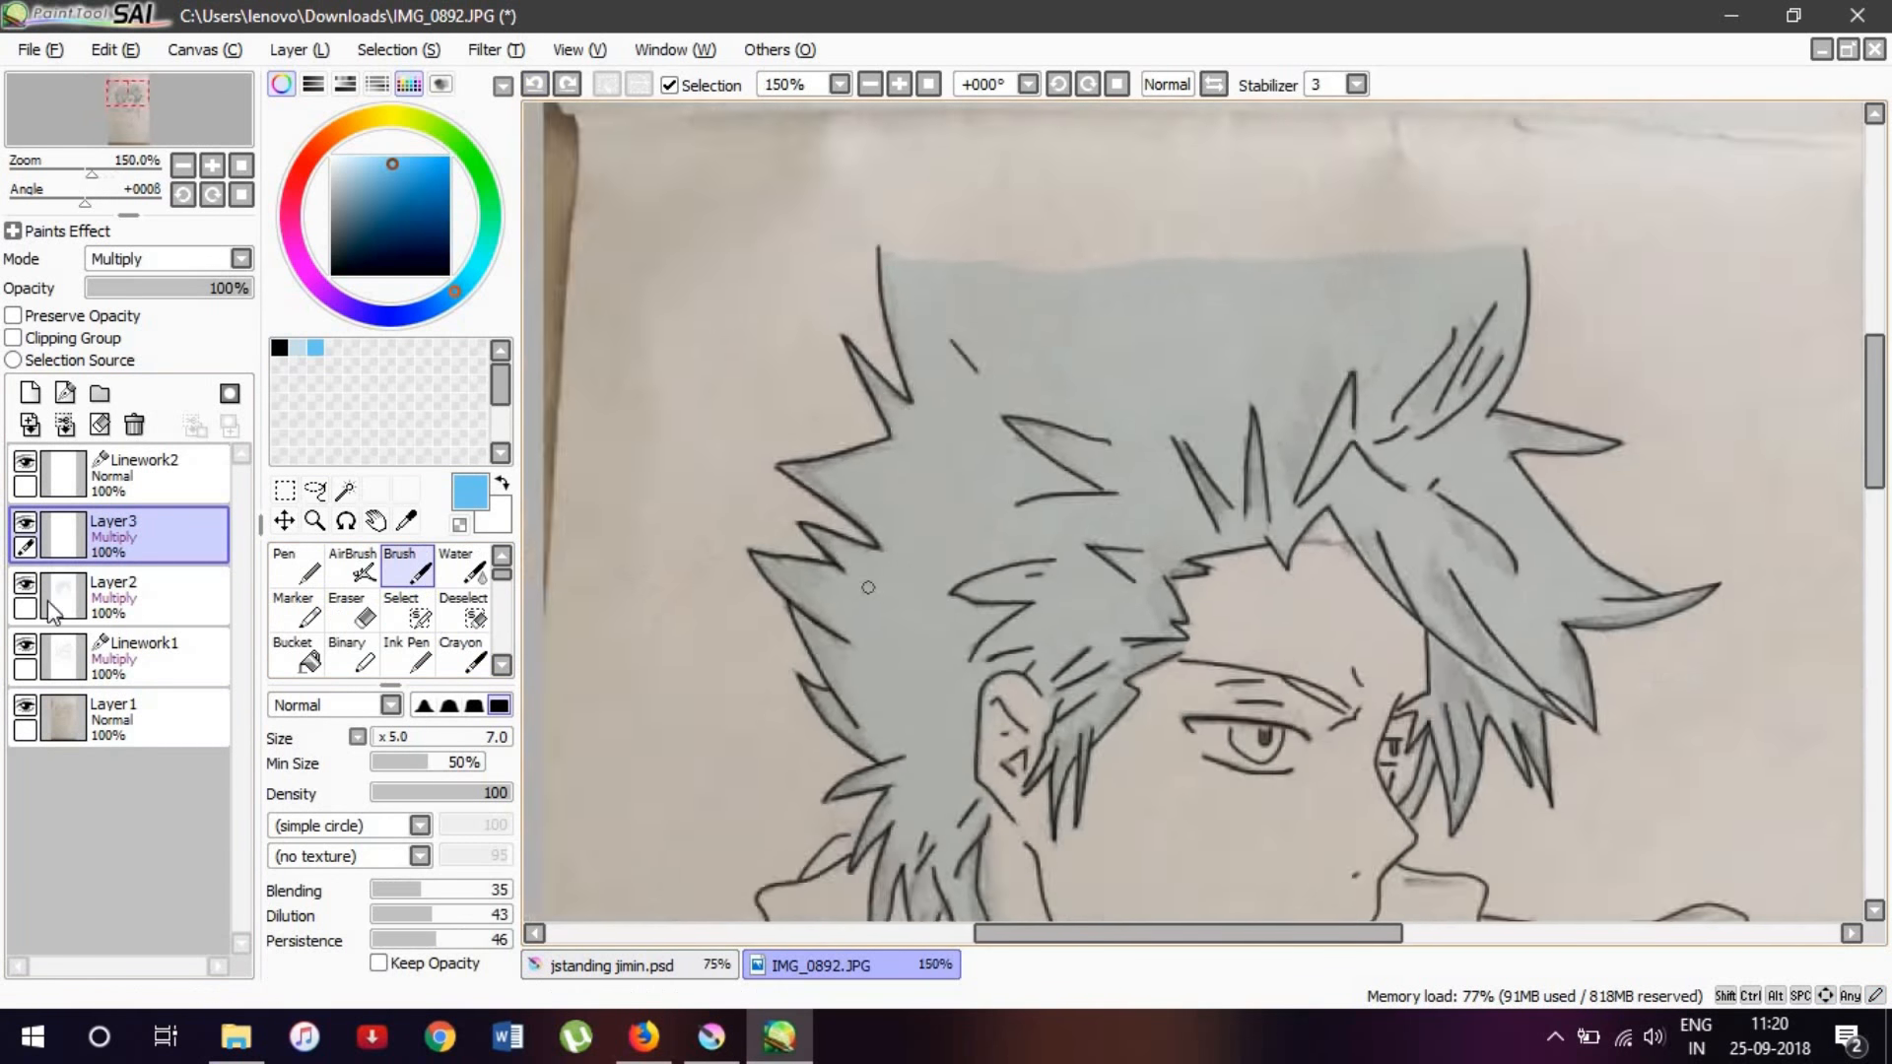
left_click(26, 705)
scroll(1200, 448, "down", 2)
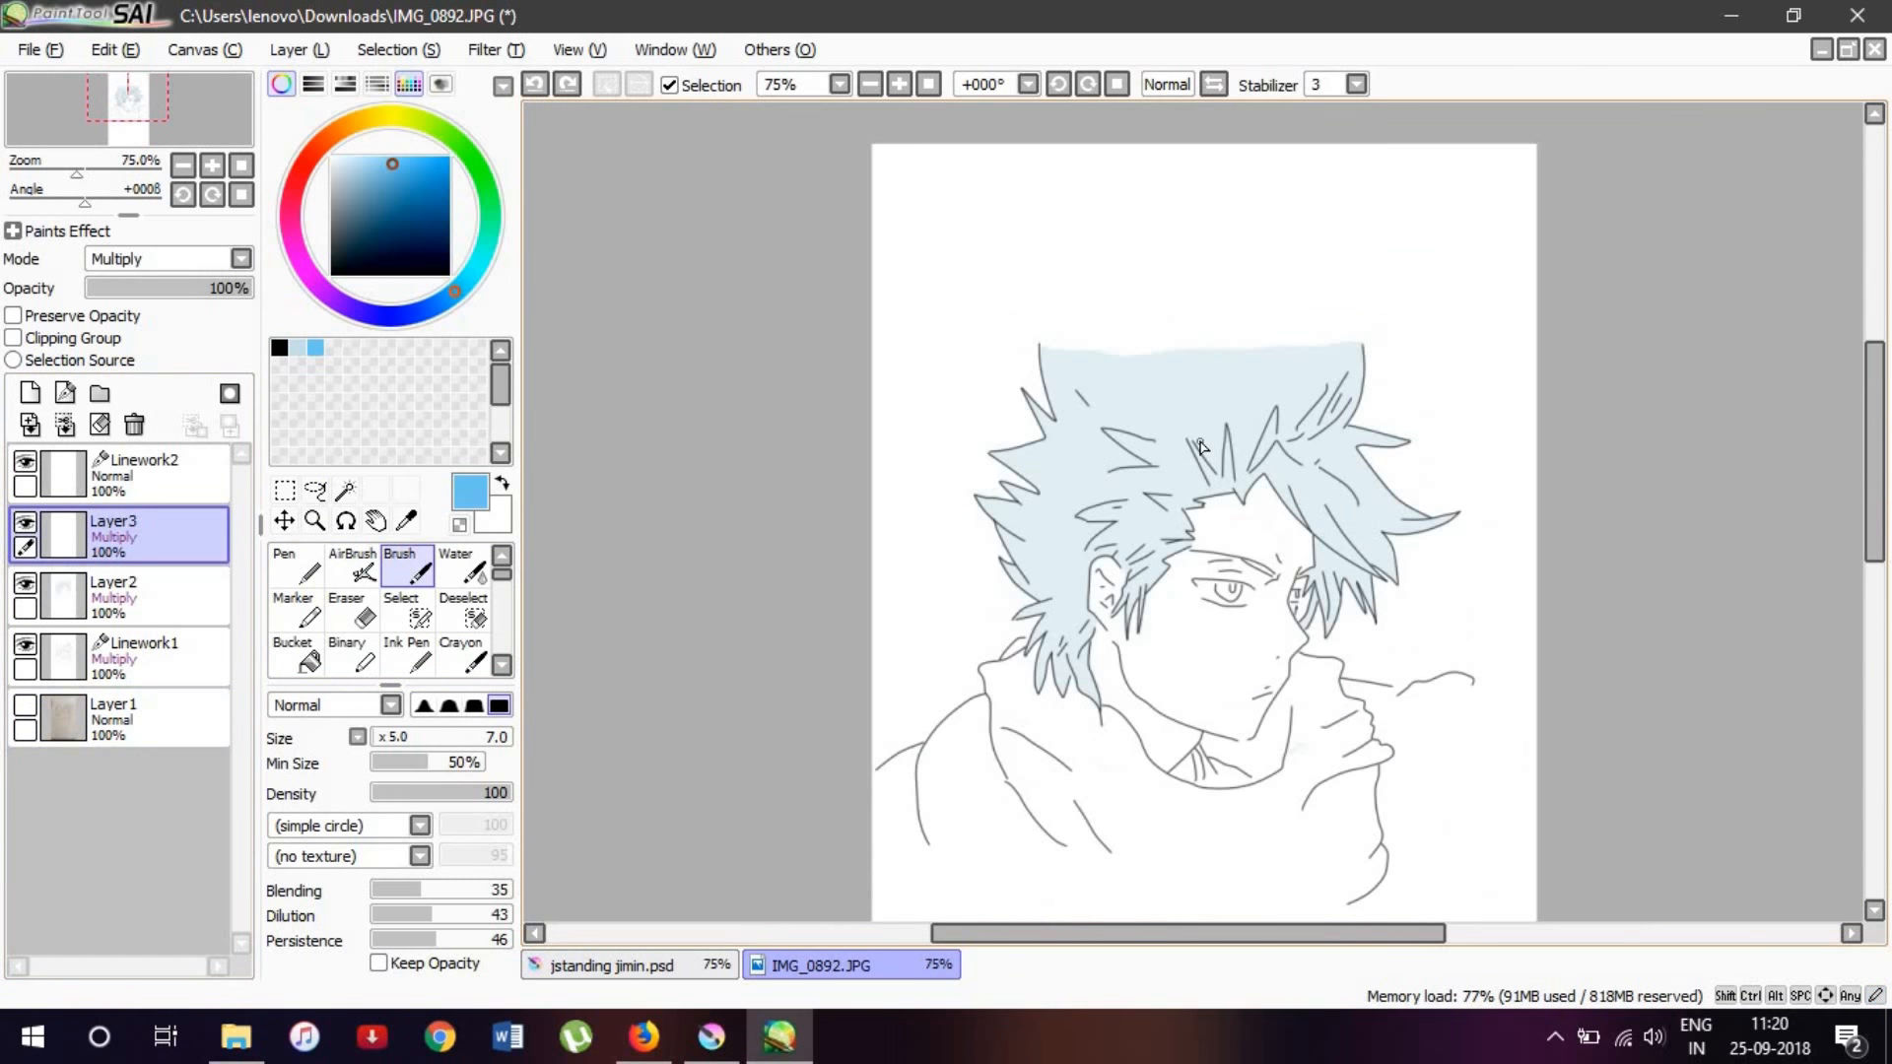
Step: Reduce the Brush to size 3 and shade along both lines of the narrow central hair spike in bright blue
scroll(1200, 448, "up", 3)
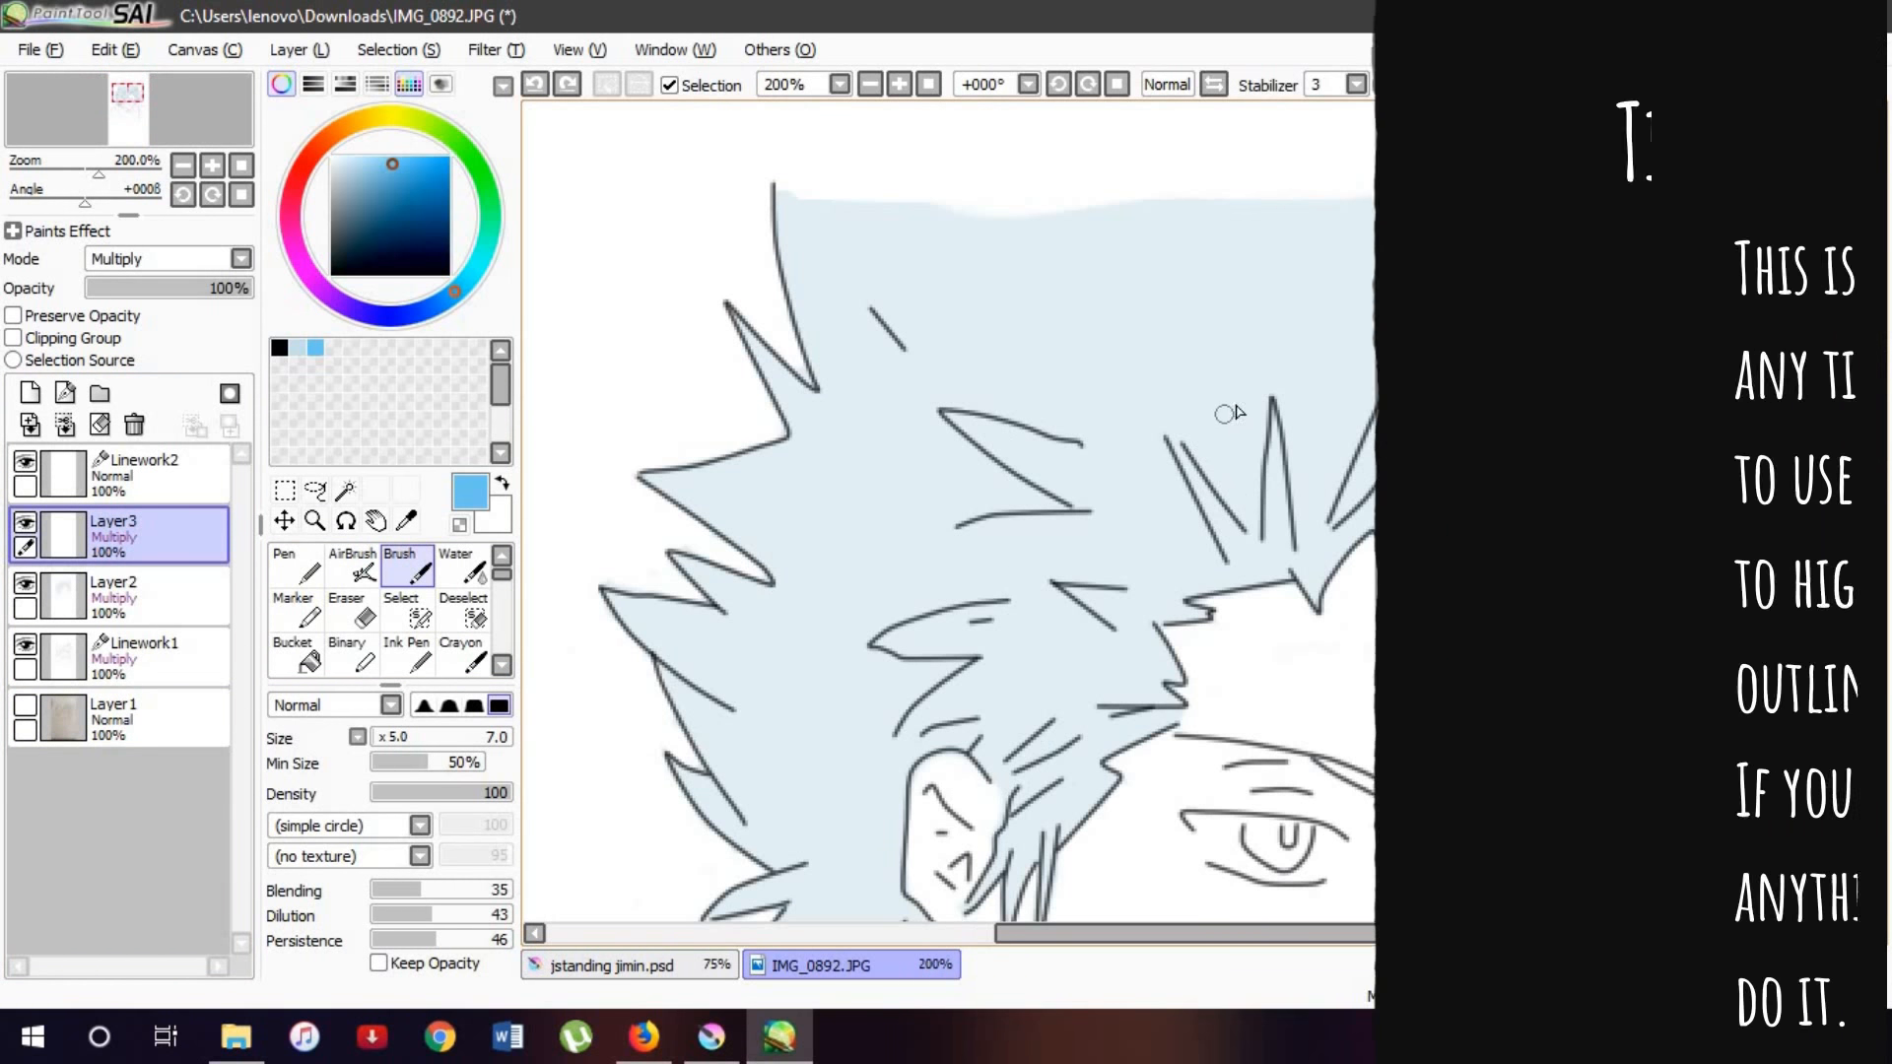
key("bracketleft")
key("bracketleft")
key("bracketleft")
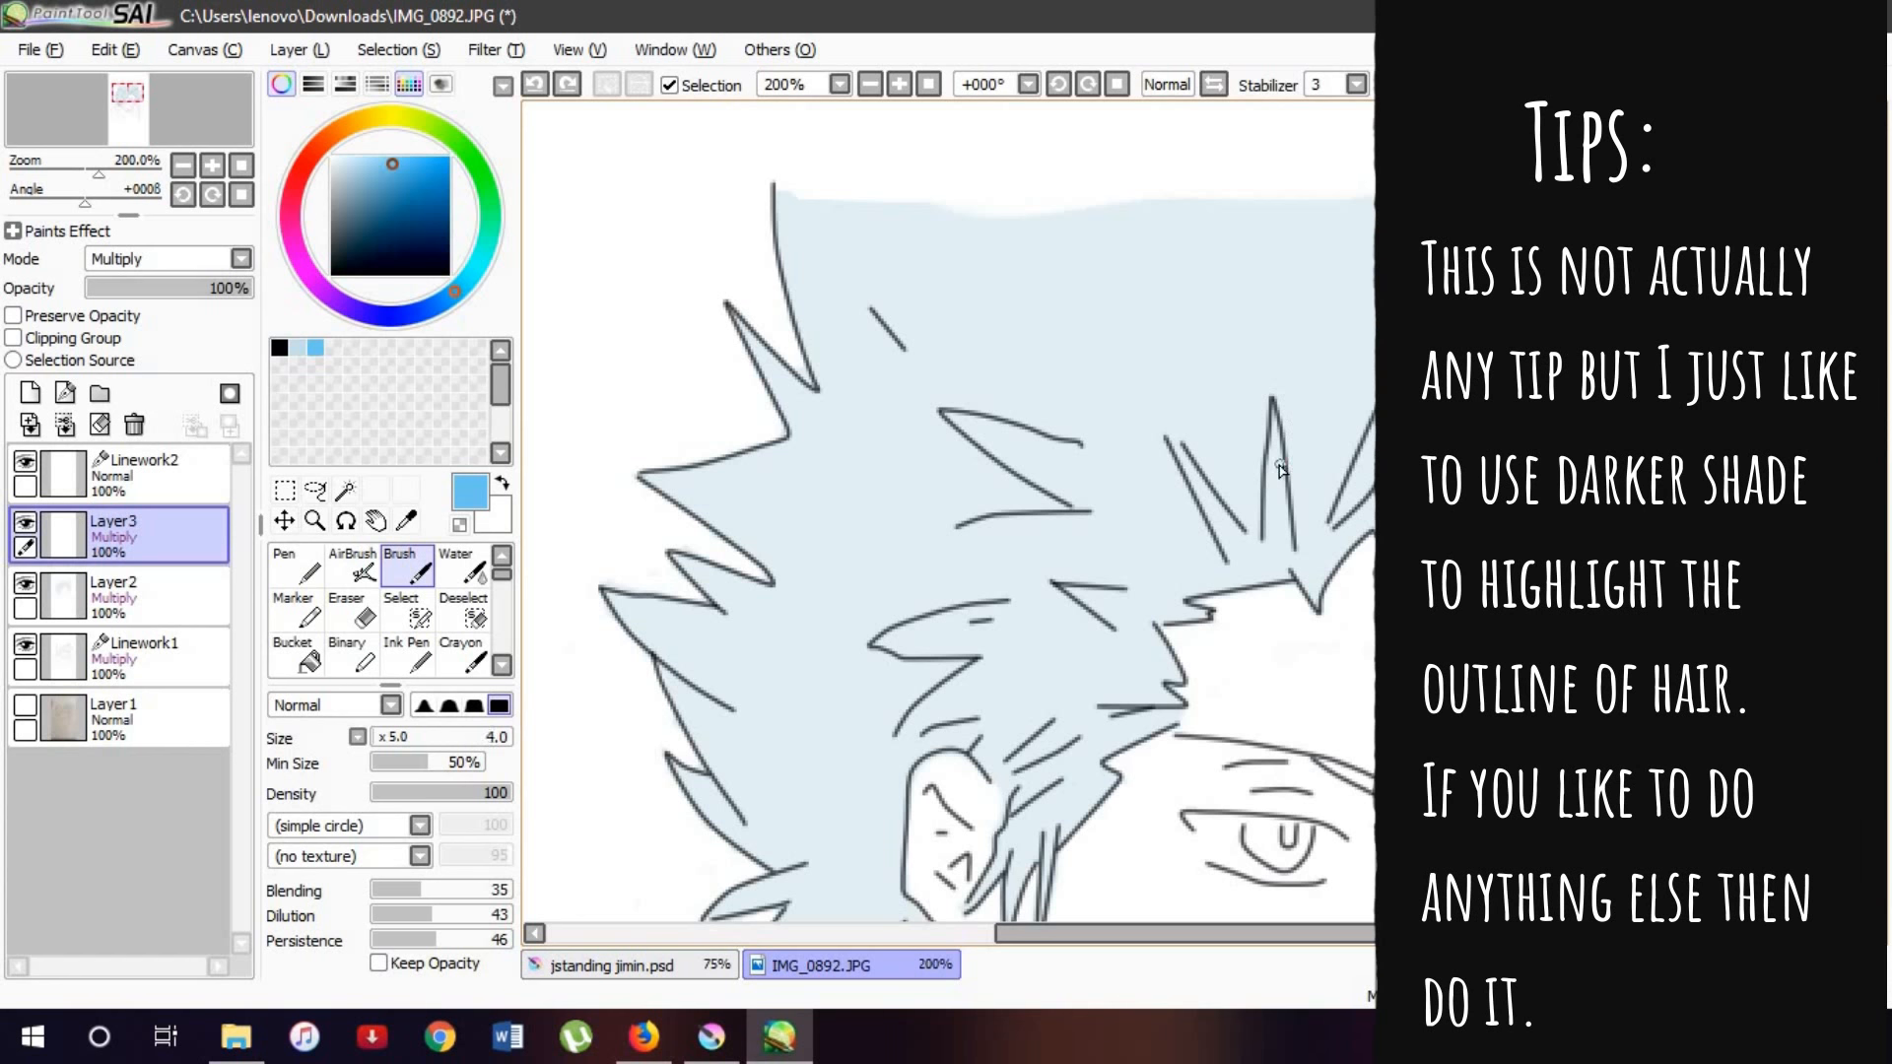
scroll(1239, 443, "up", 2)
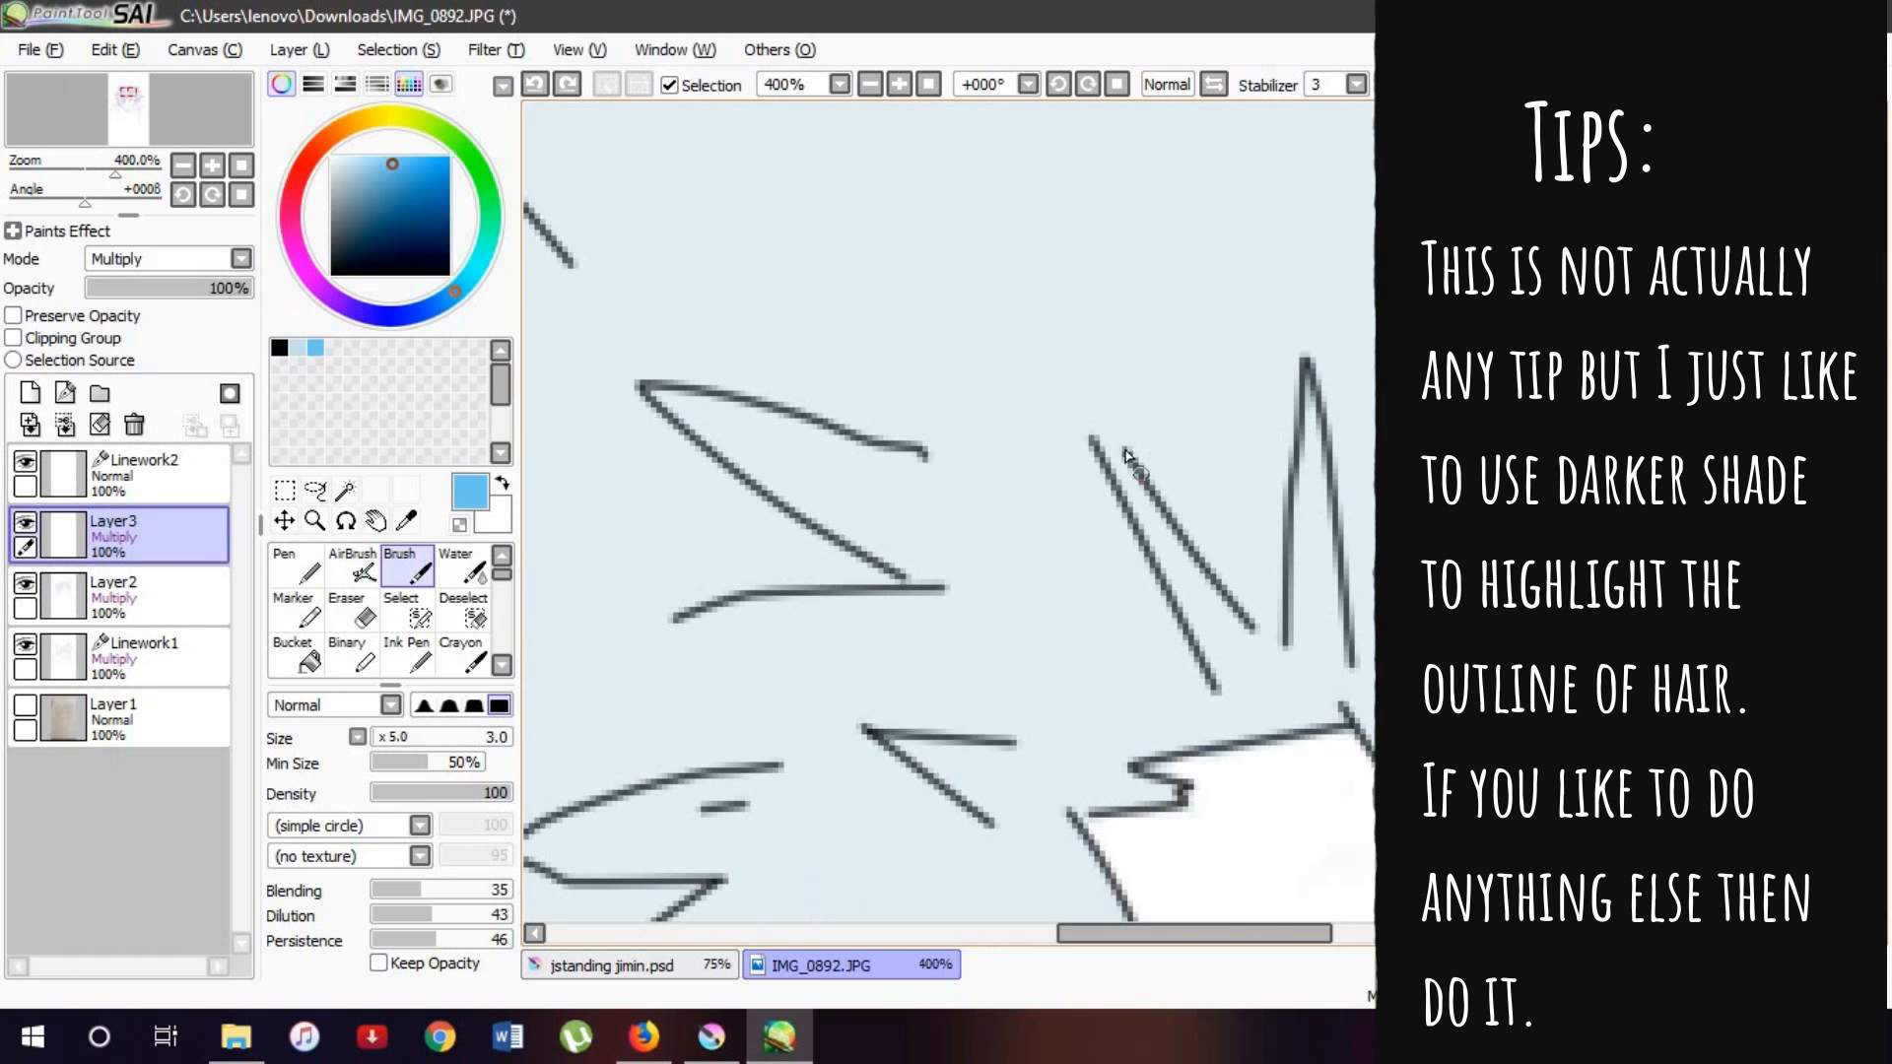
left_click(535, 84)
left_click_drag(1133, 467, 1186, 537)
left_click(535, 93)
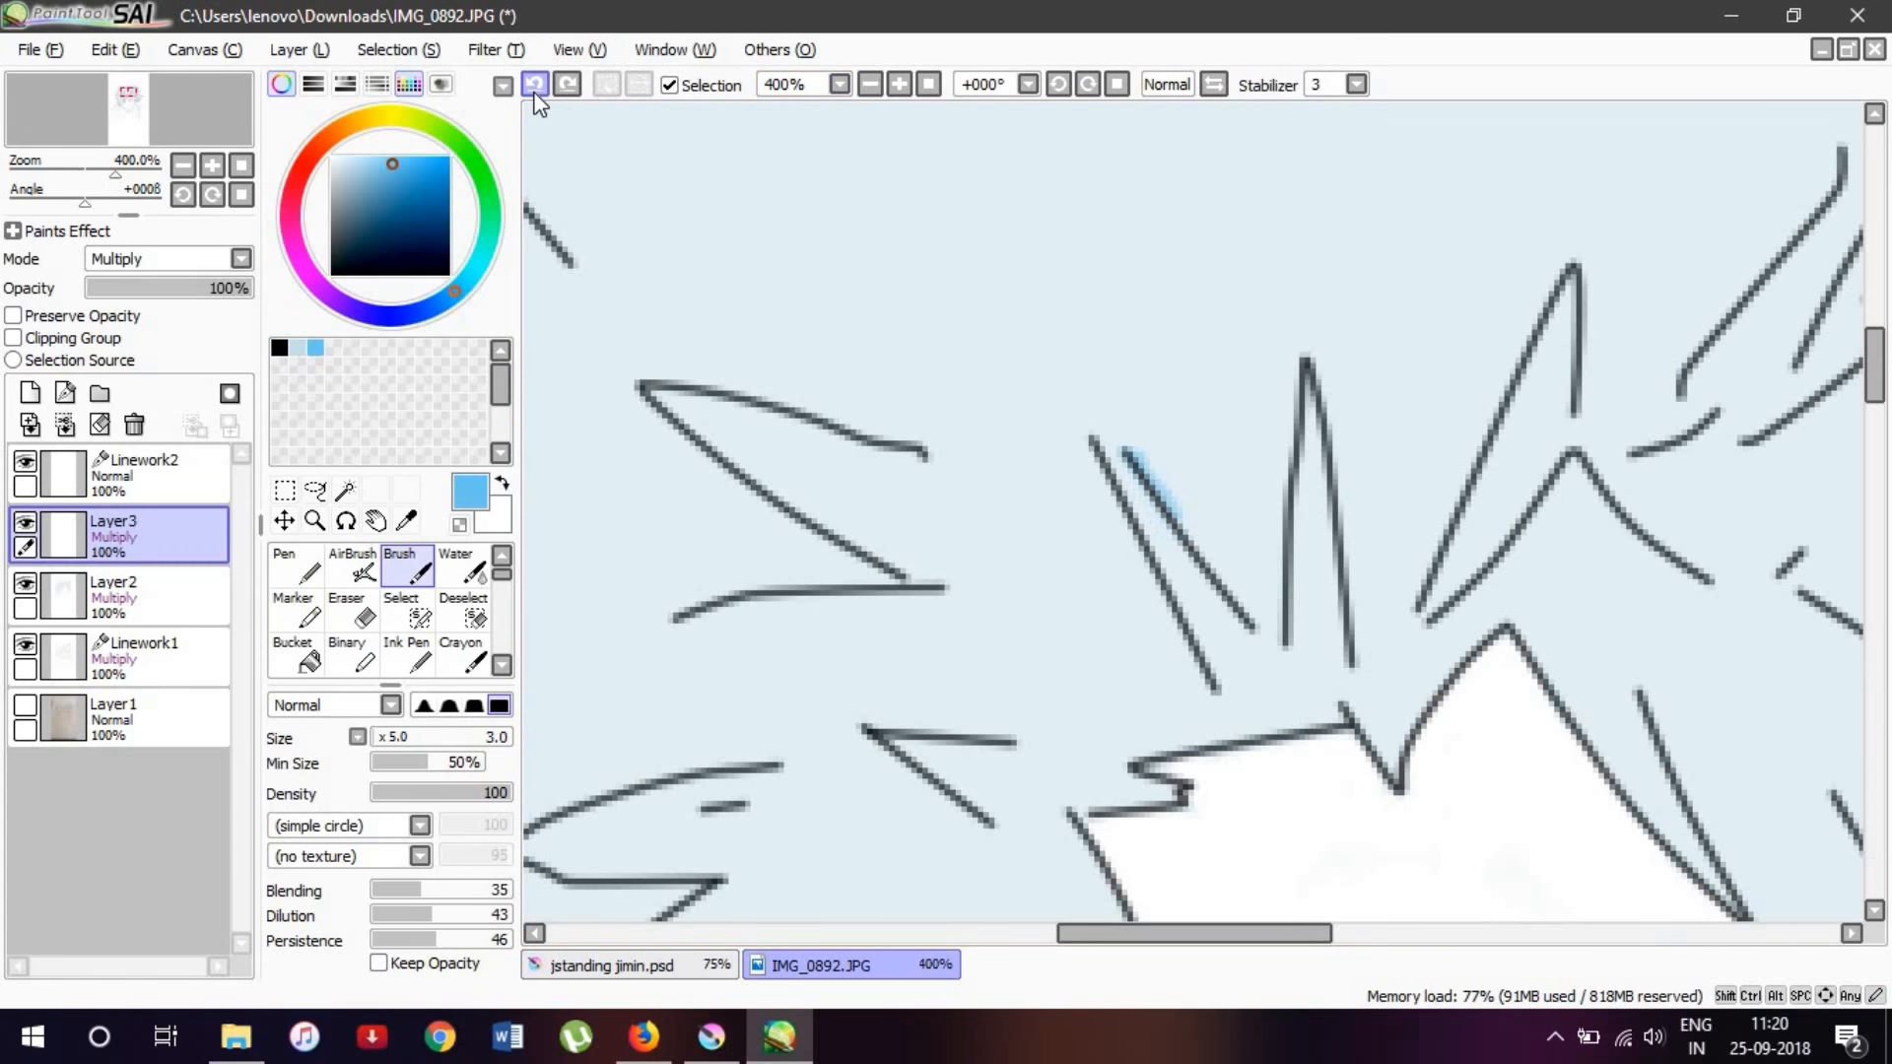
left_click(534, 87)
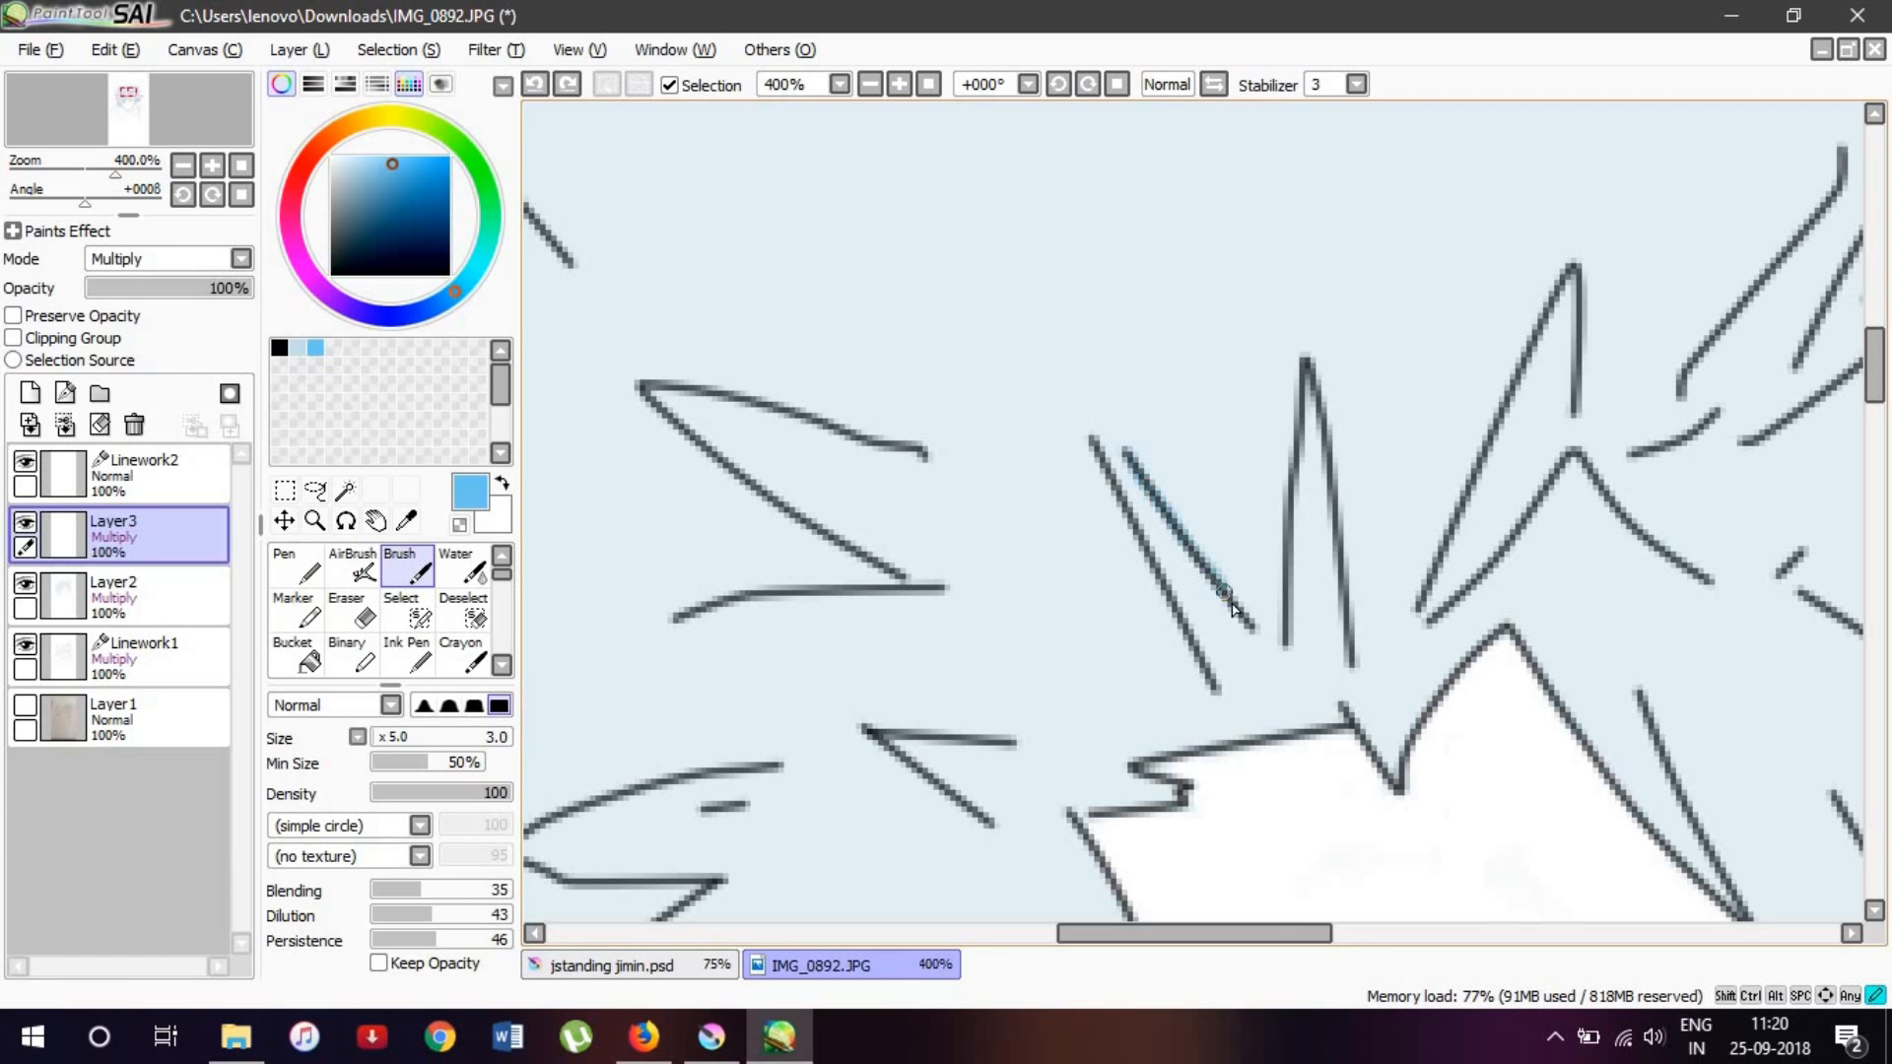
left_click_drag(1259, 639, 1112, 459)
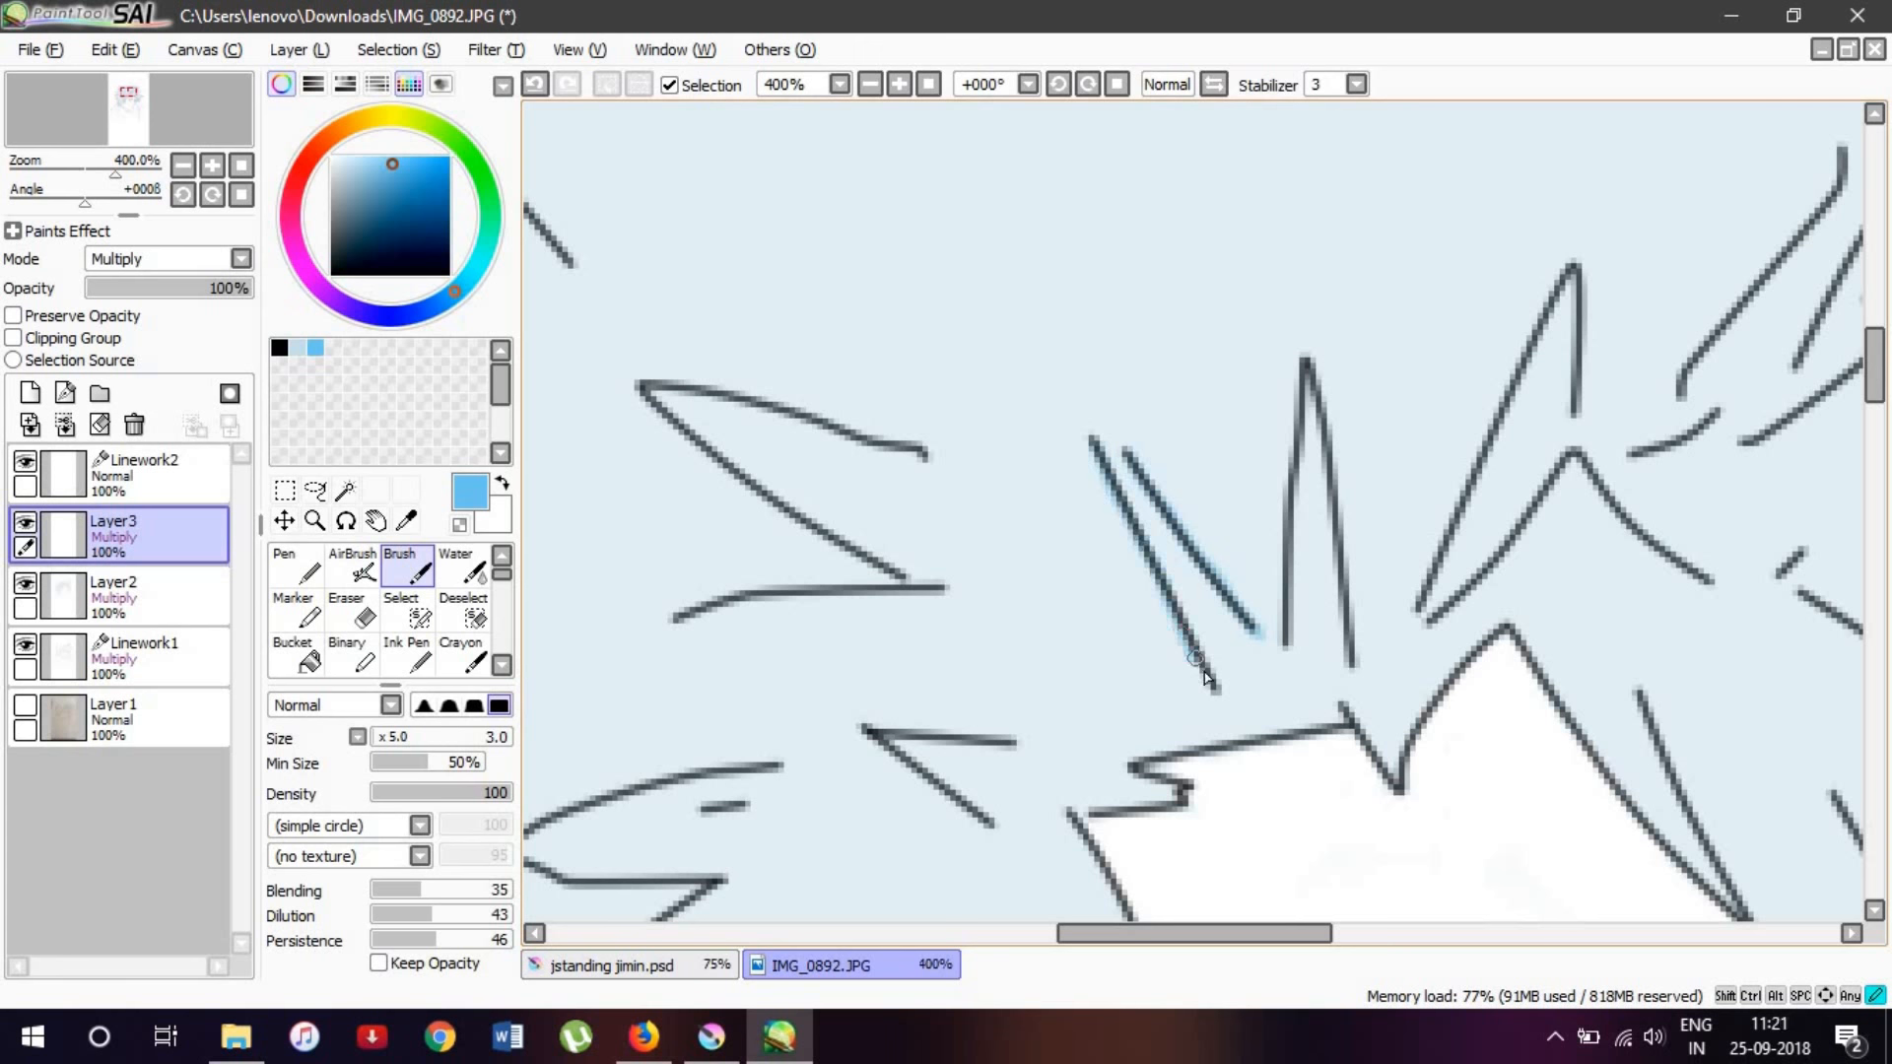
Step: Pick a dark blue colour and store it in the fourth swatch slot
key("Home")
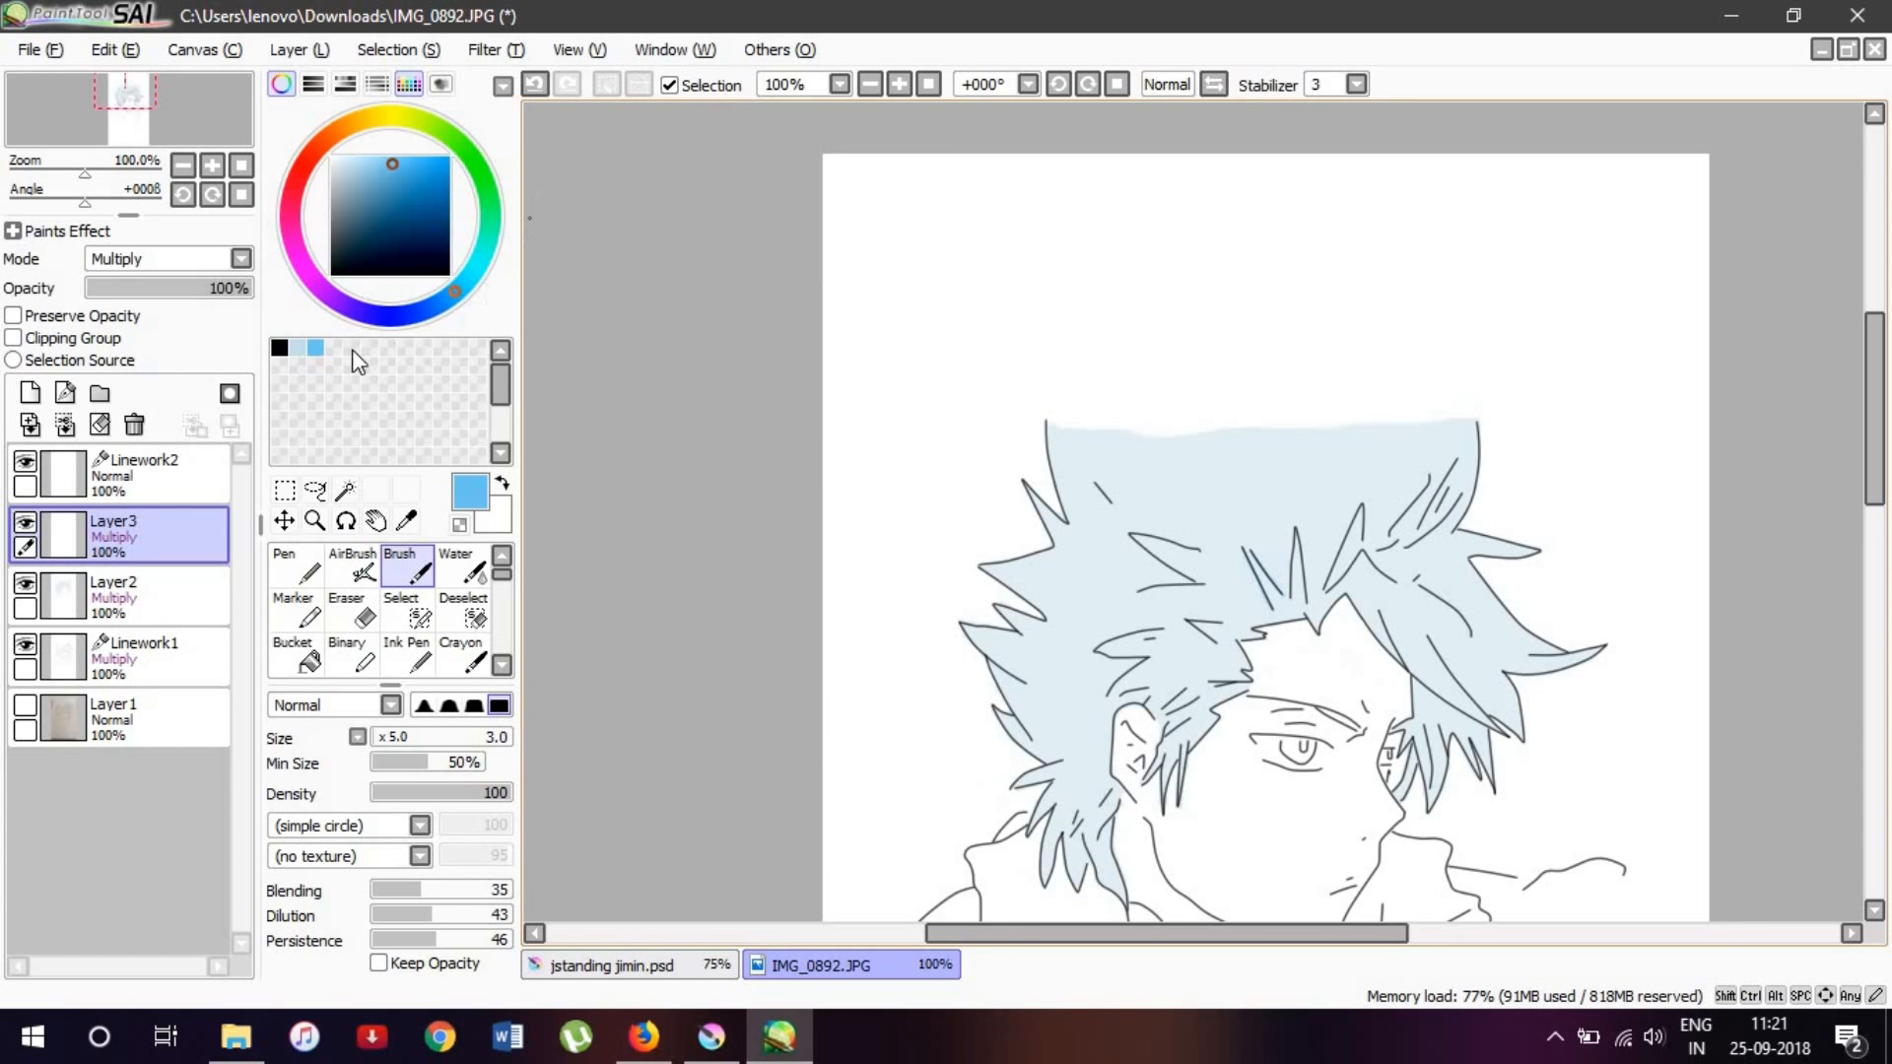
left_click(299, 347)
mouse_move(343, 192)
left_mouse_down()
mouse_move(459, 187)
mouse_move(450, 157)
left_mouse_up()
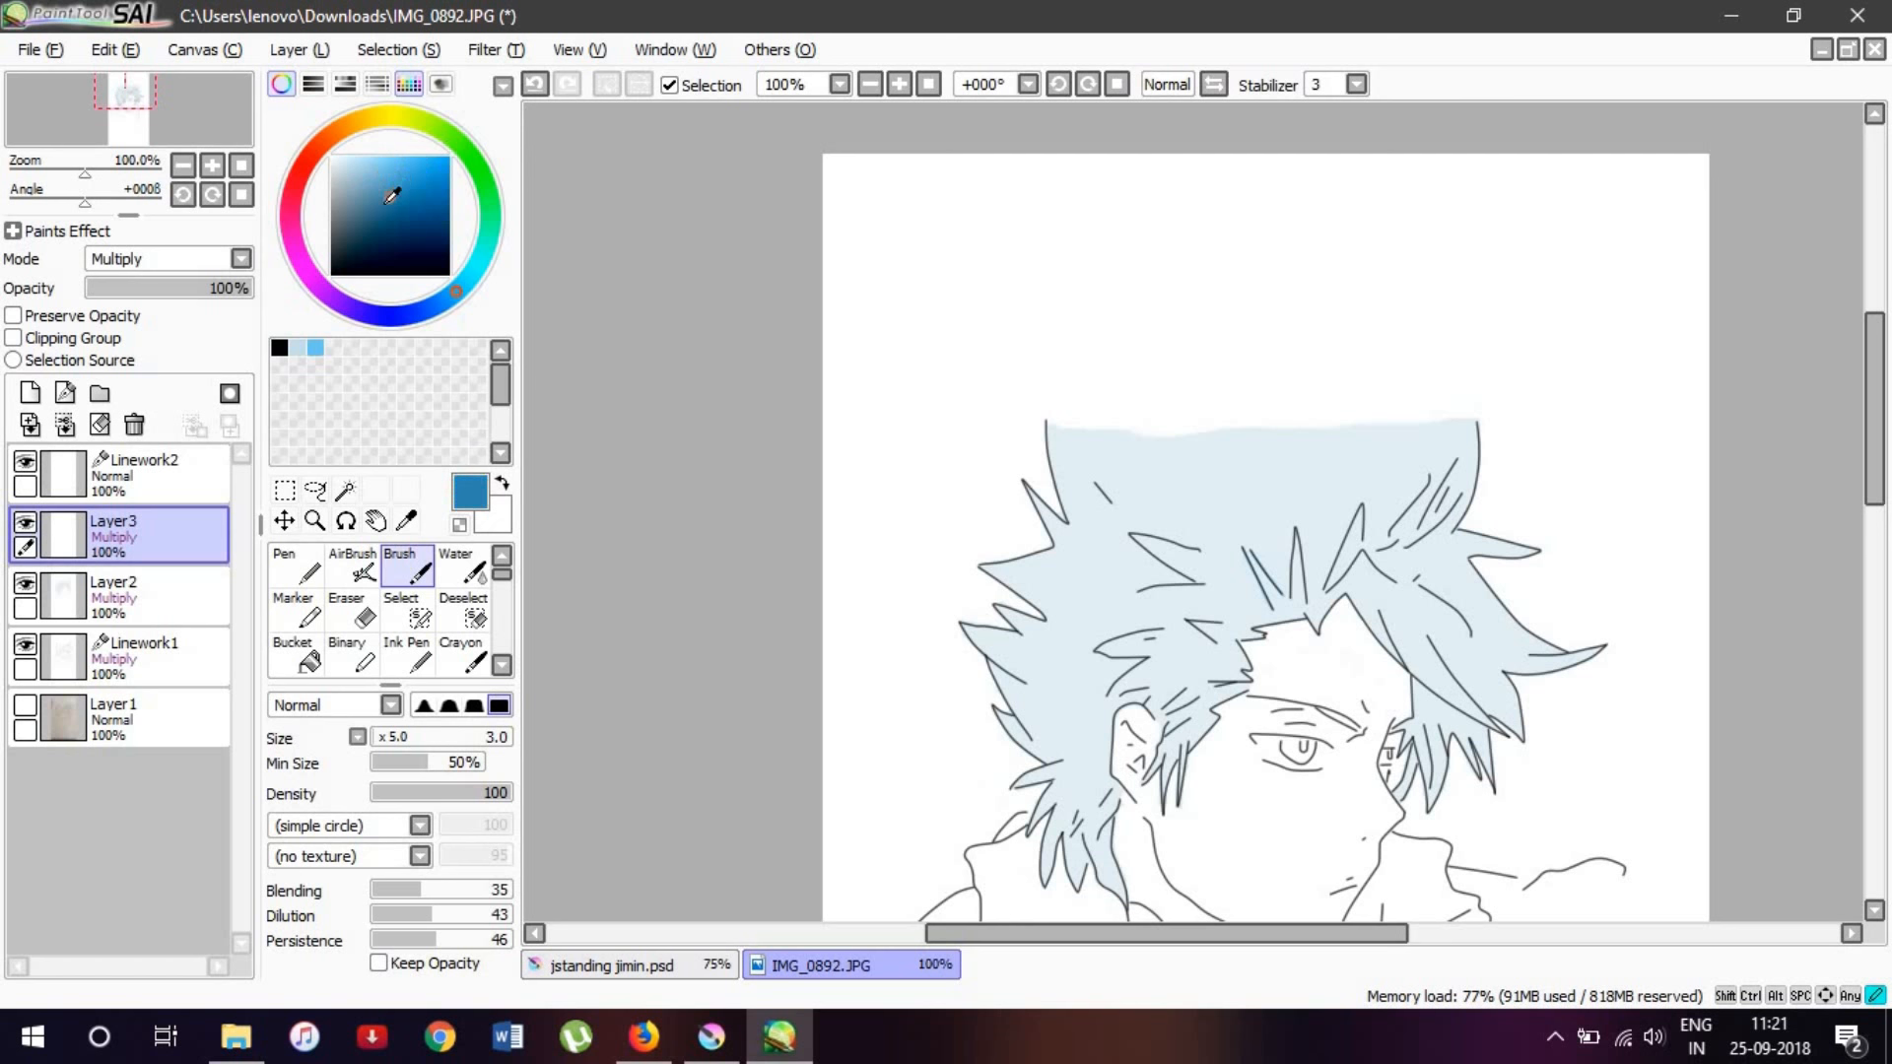
right_click(339, 349)
left_click(452, 406)
Step: Go over the right line of the narrow central hair spike with dark blue on Layer3
scroll(1297, 486, "up", 4)
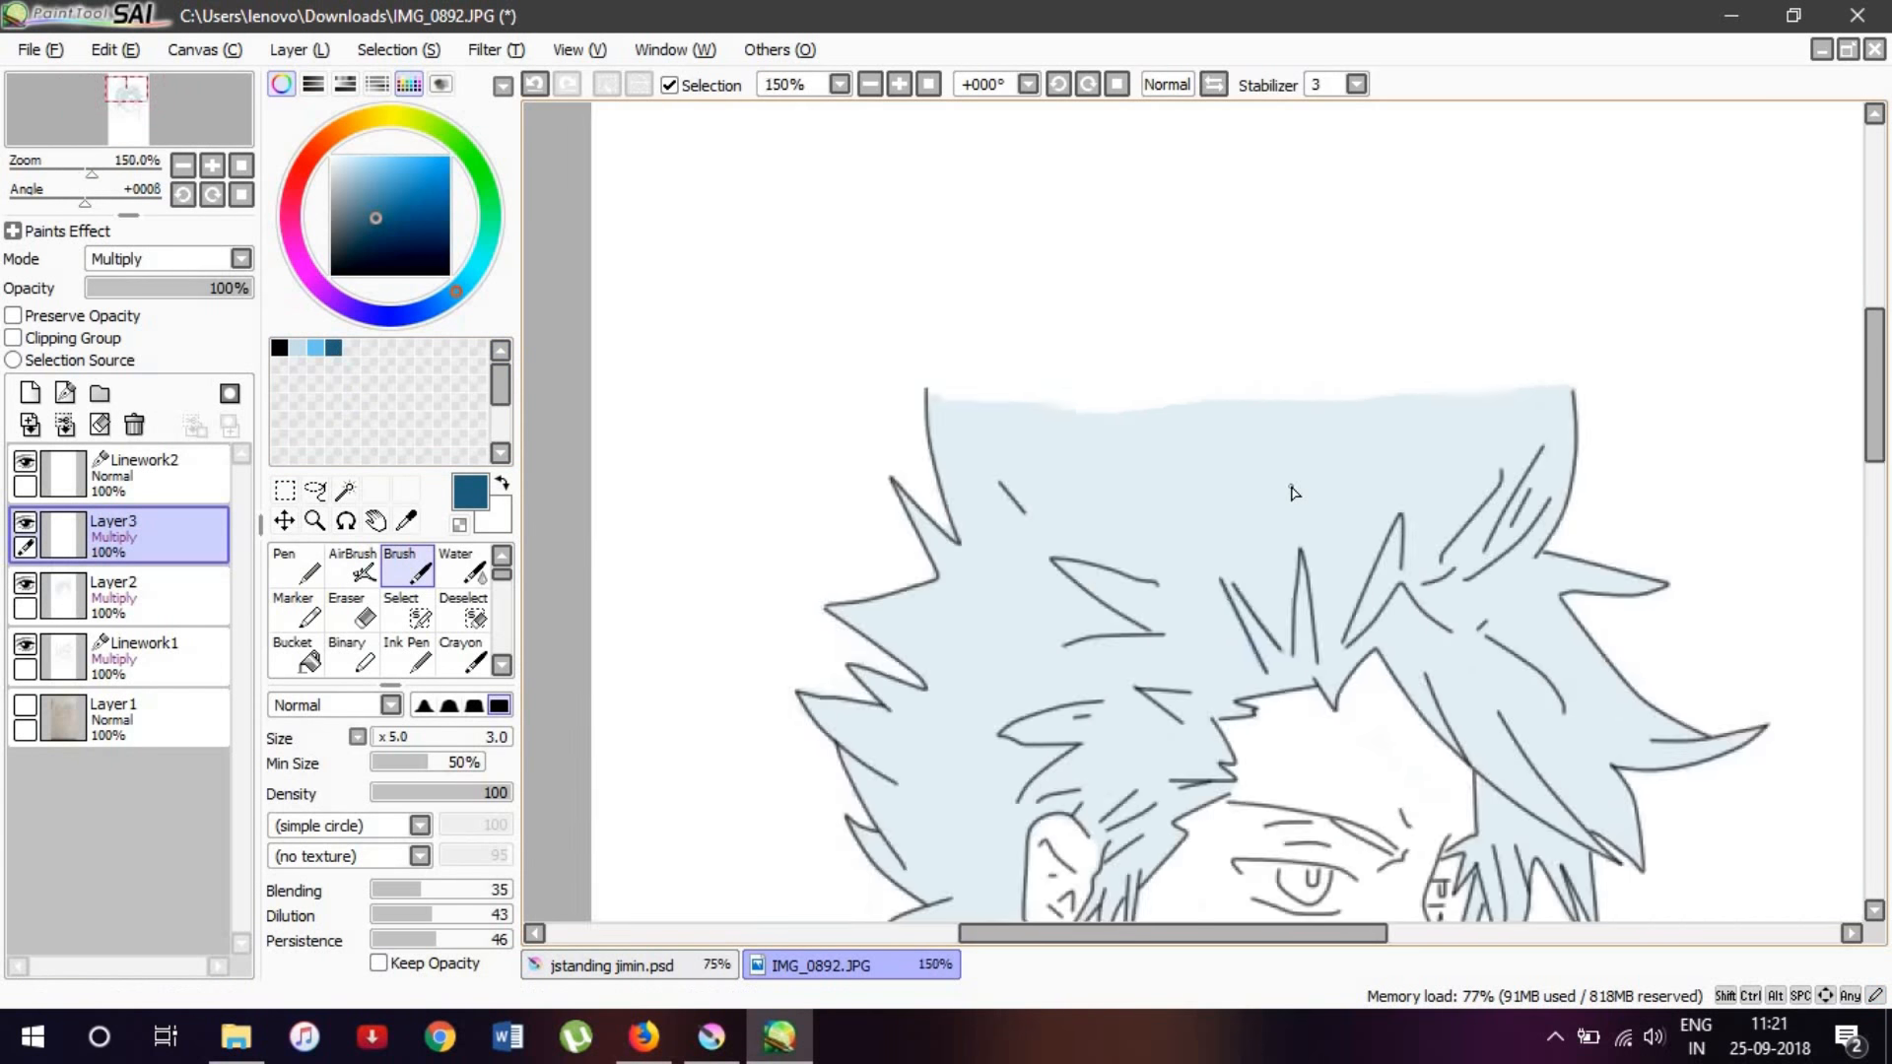
scroll(1281, 611, "down", 5)
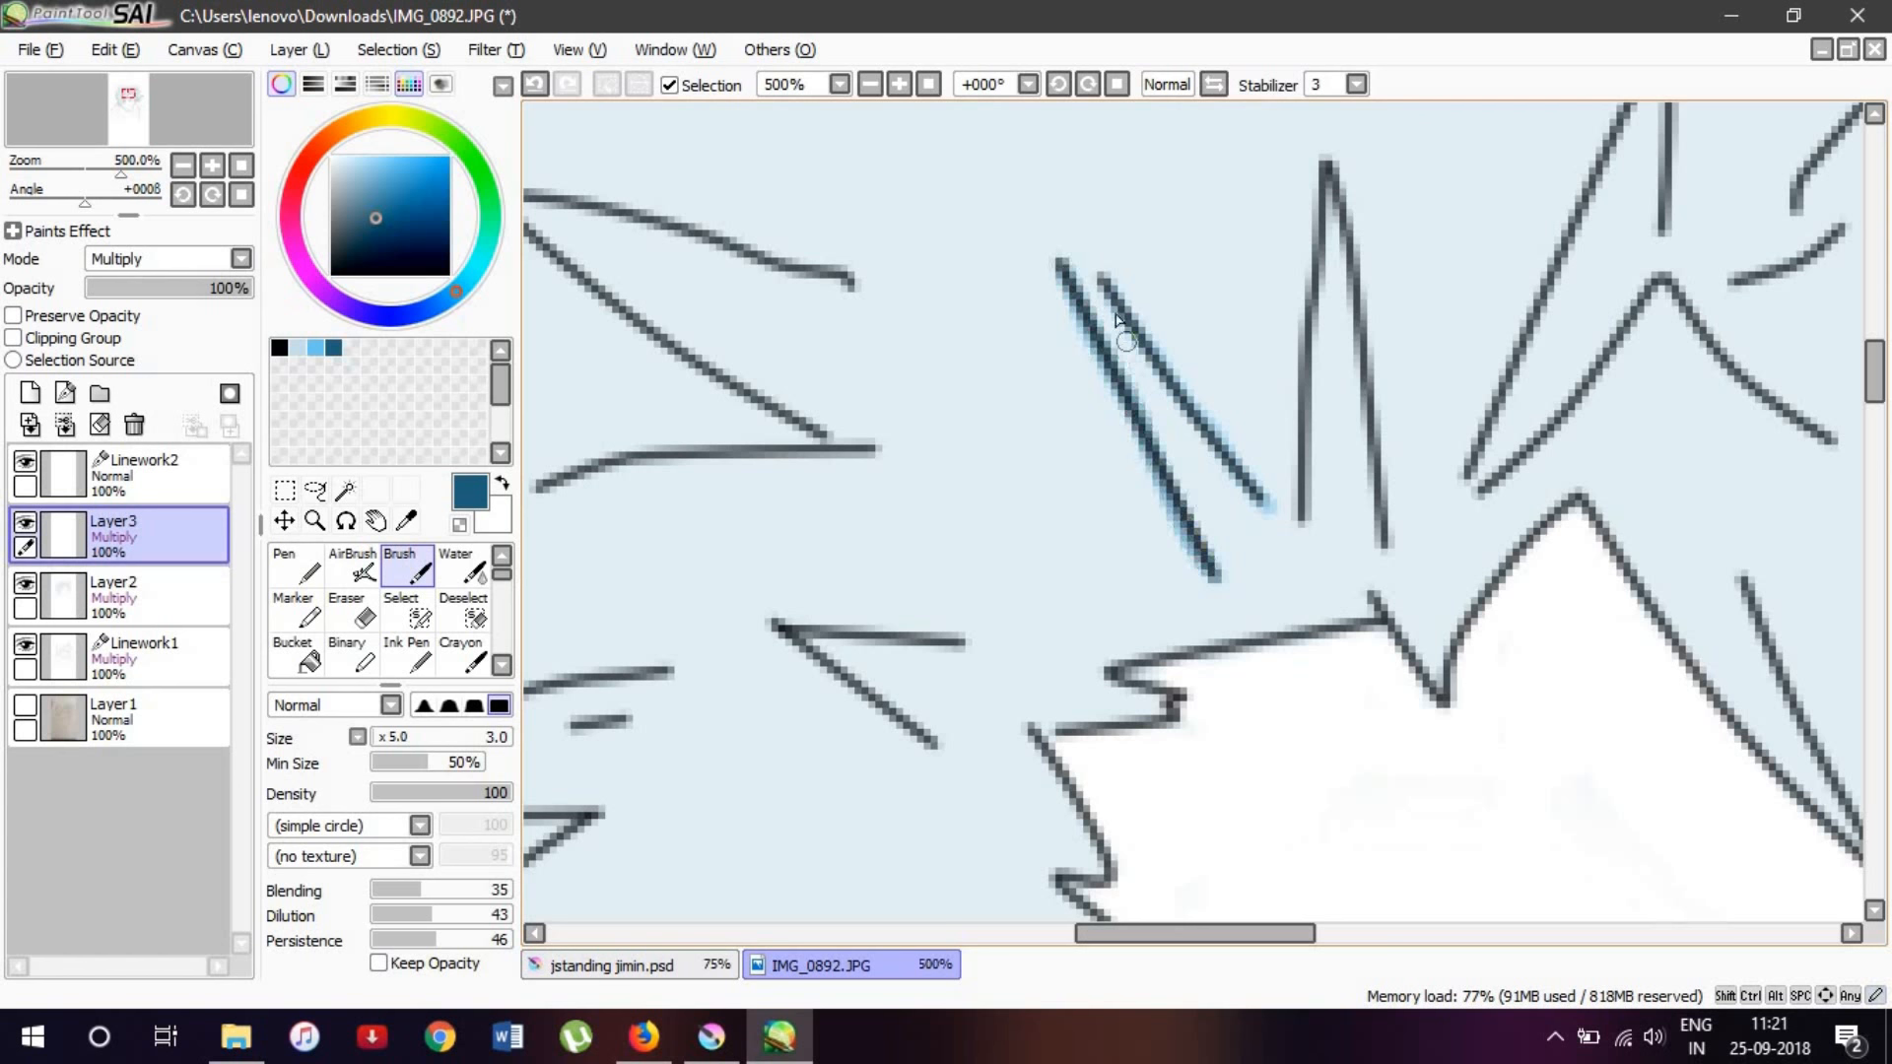
left_click_drag(1130, 313, 1180, 375)
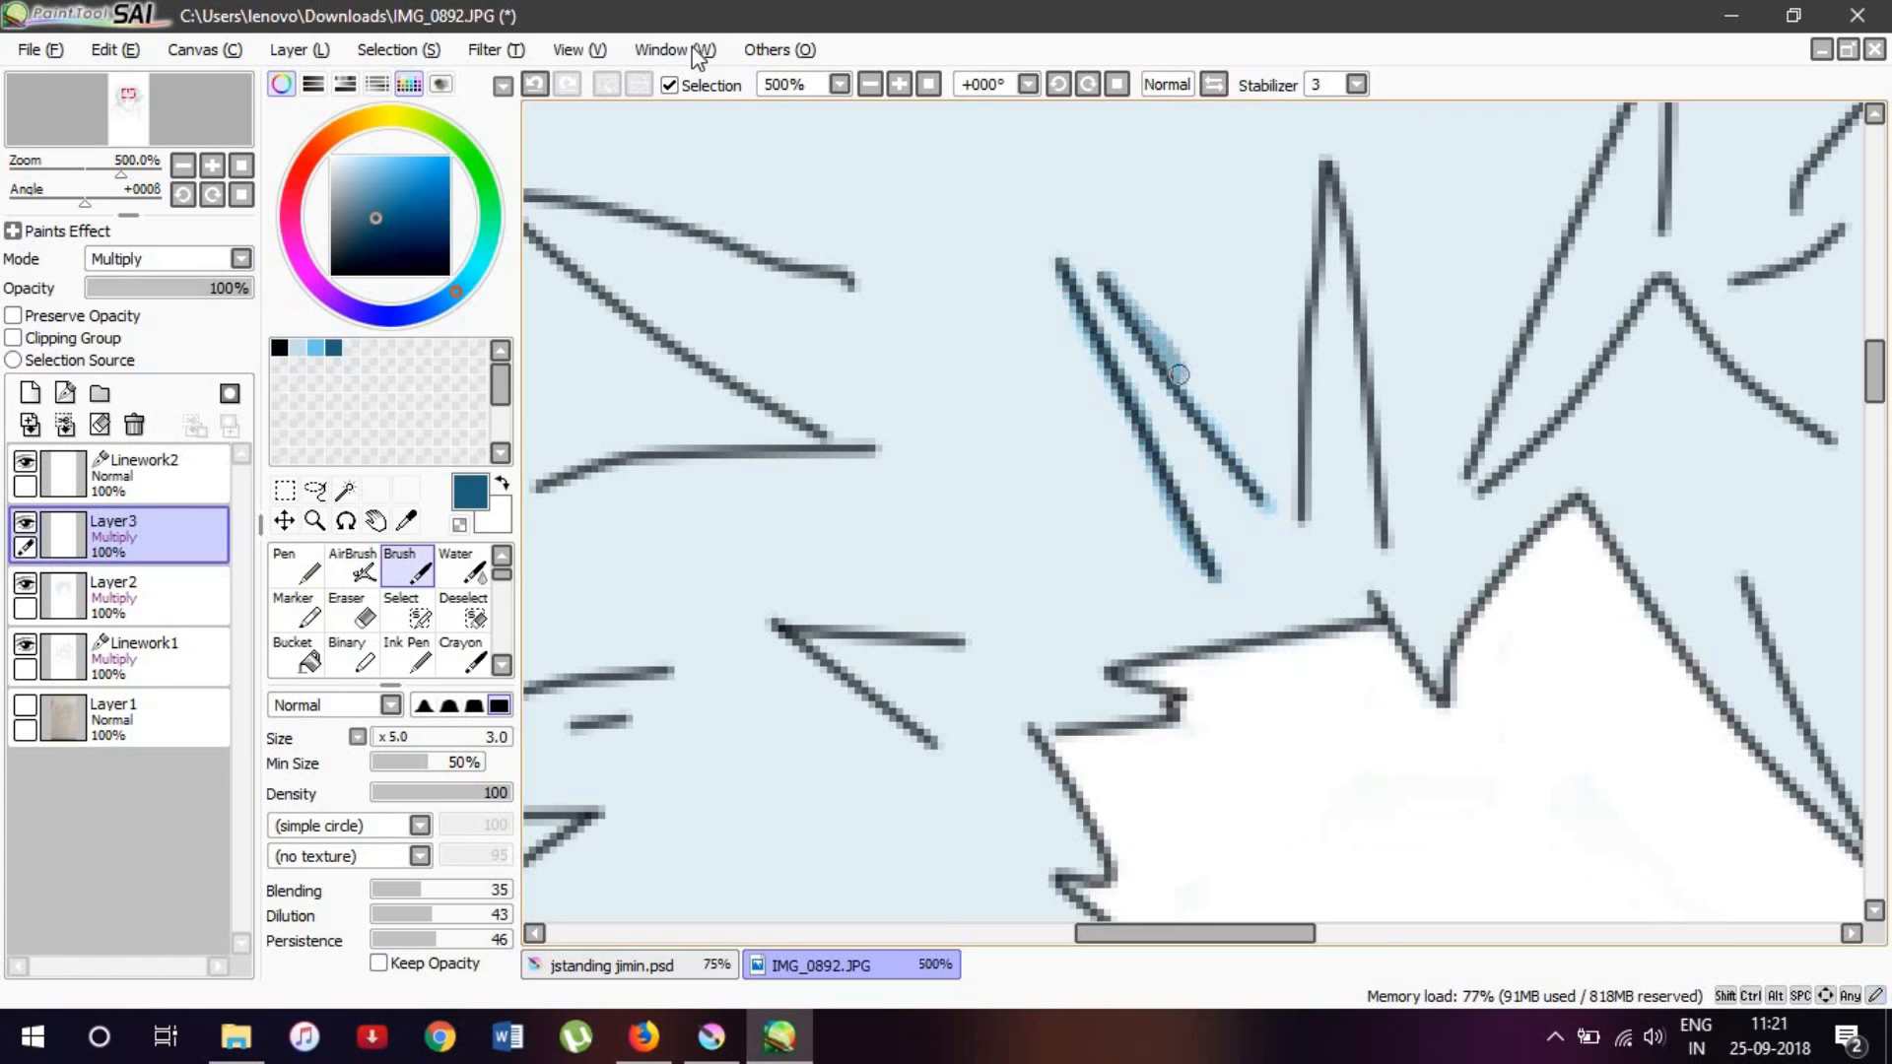
left_click(535, 84)
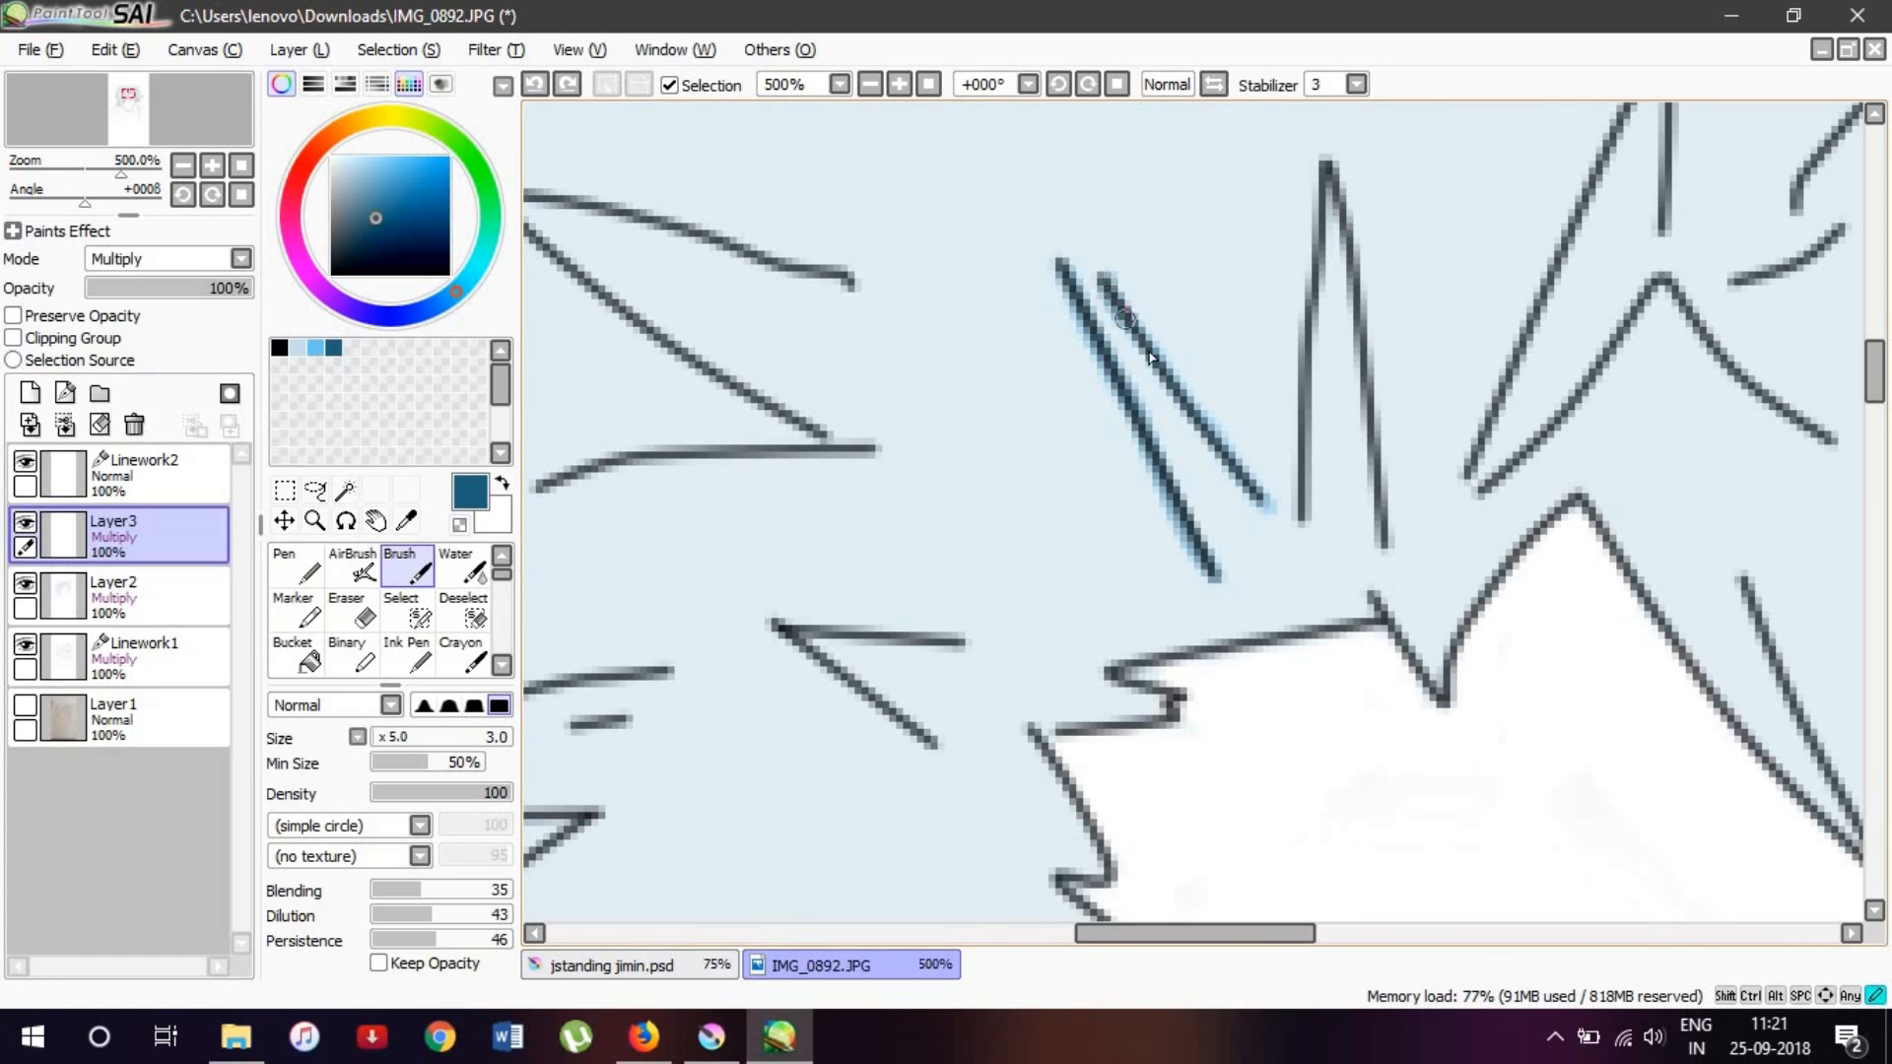
left_click_drag(1175, 387, 1226, 457)
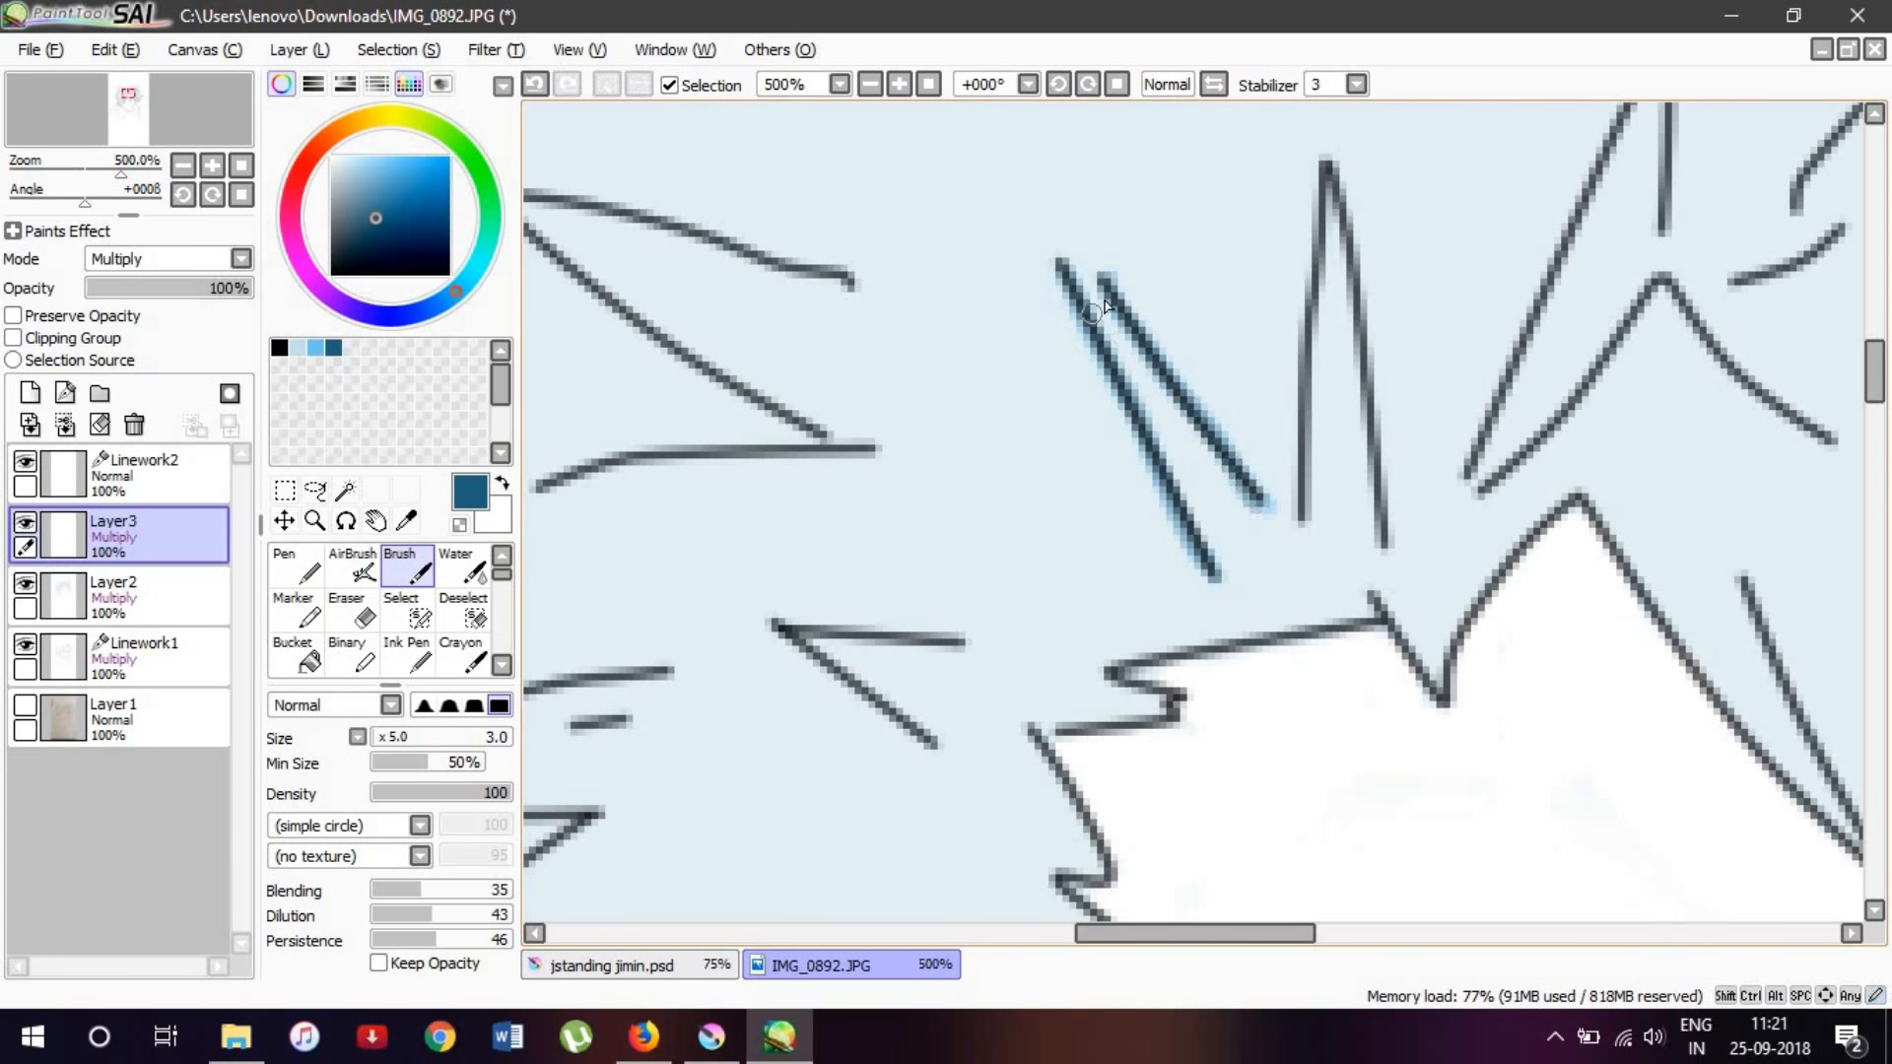
Step: Try filling the inside of the narrow central hair spike with dark blue
mouse_move(1095, 296)
left_mouse_down()
mouse_move(1180, 423)
mouse_move(1200, 488)
mouse_move(1155, 380)
mouse_move(1163, 497)
mouse_move(1182, 513)
mouse_move(1201, 472)
mouse_move(1176, 445)
left_mouse_up()
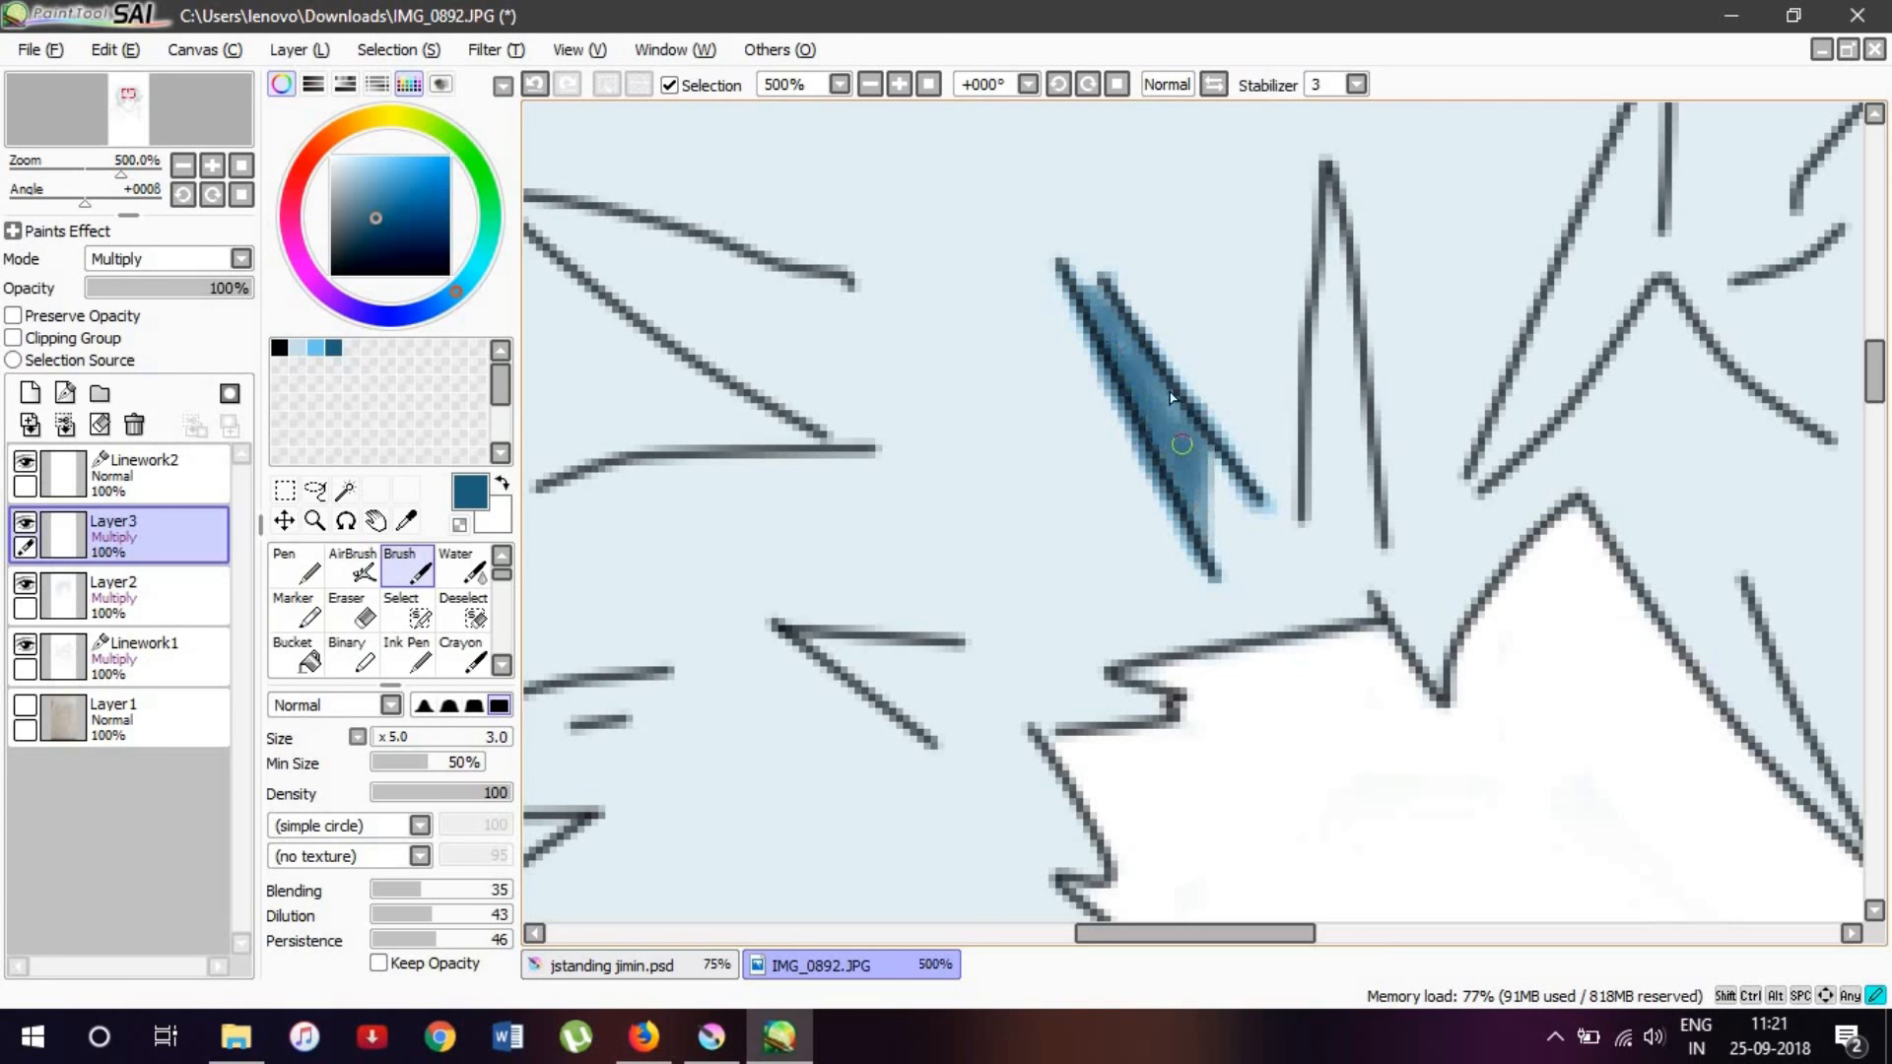
scroll(1370, 463, "down", 5)
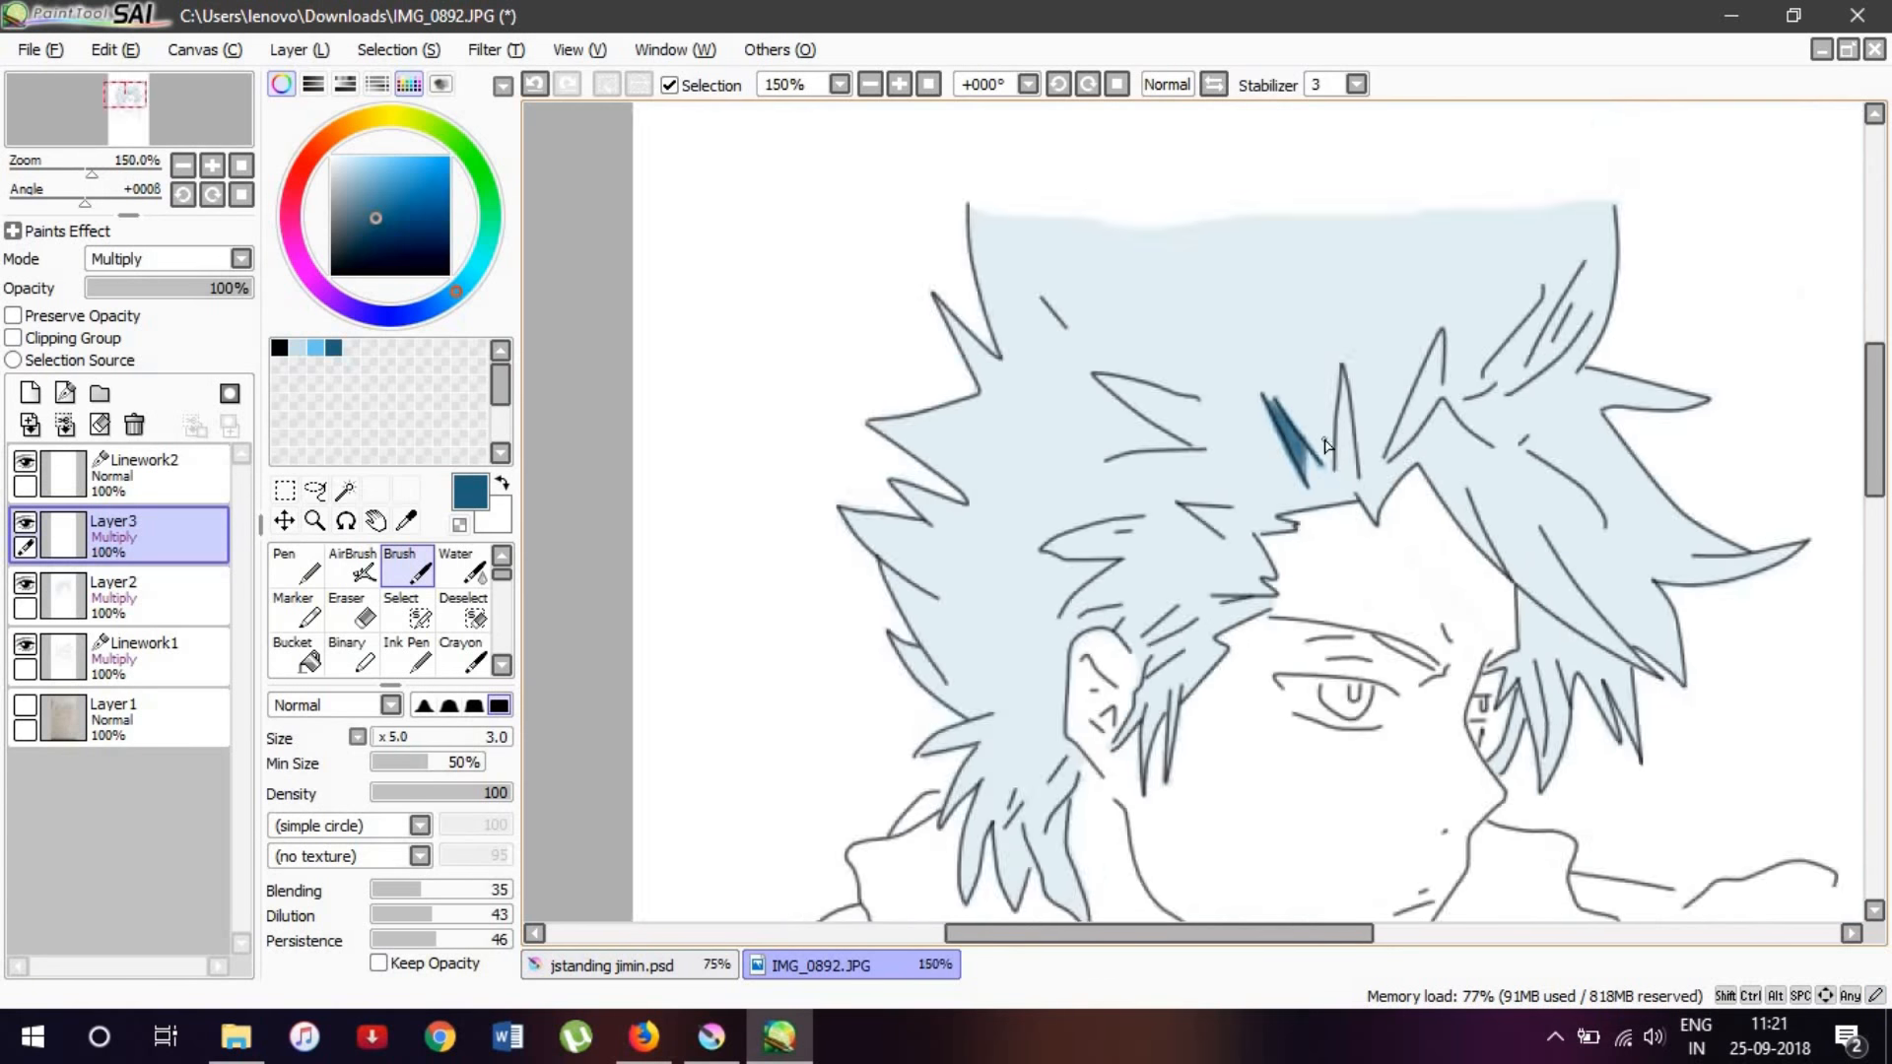
scroll(1325, 445, "up", 2)
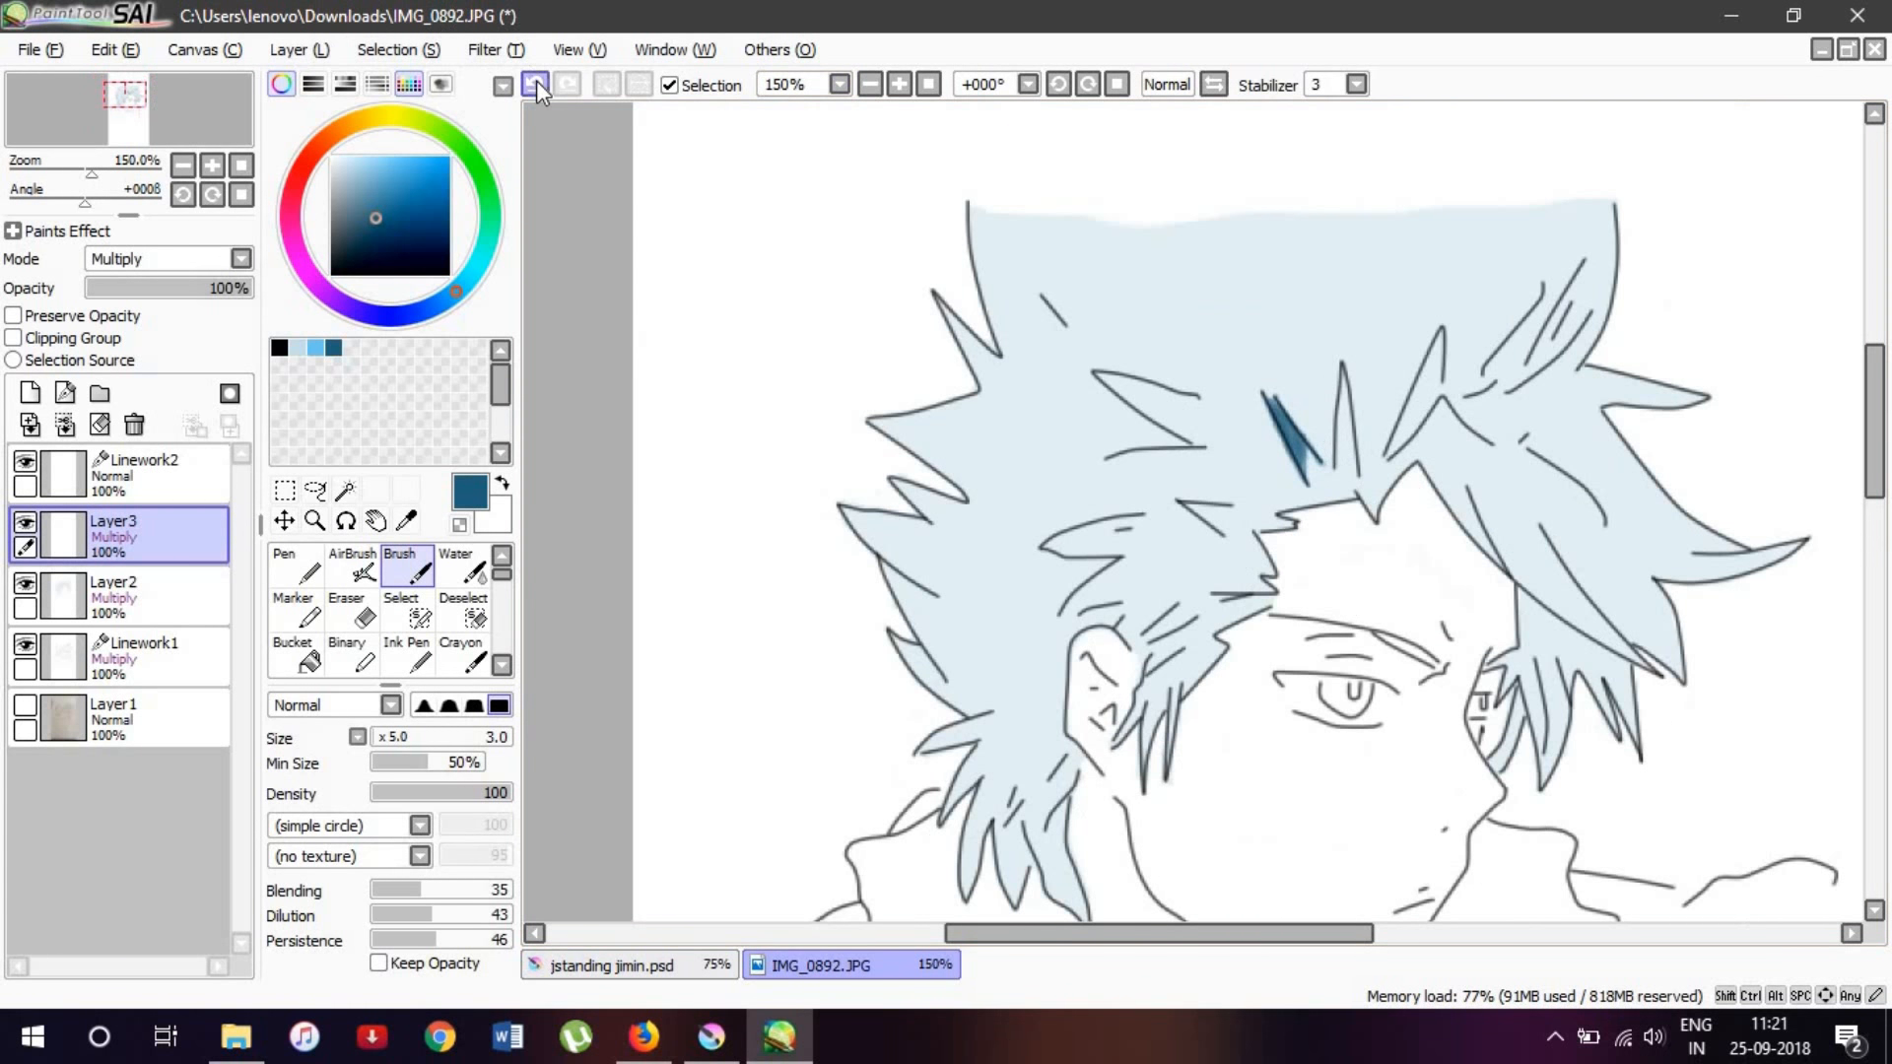
key("ctrl+z")
key("ctrl+z")
Step: Shade along both lines of the pointed middle hair spike in dark blue
scroll(1313, 391, "up", 4)
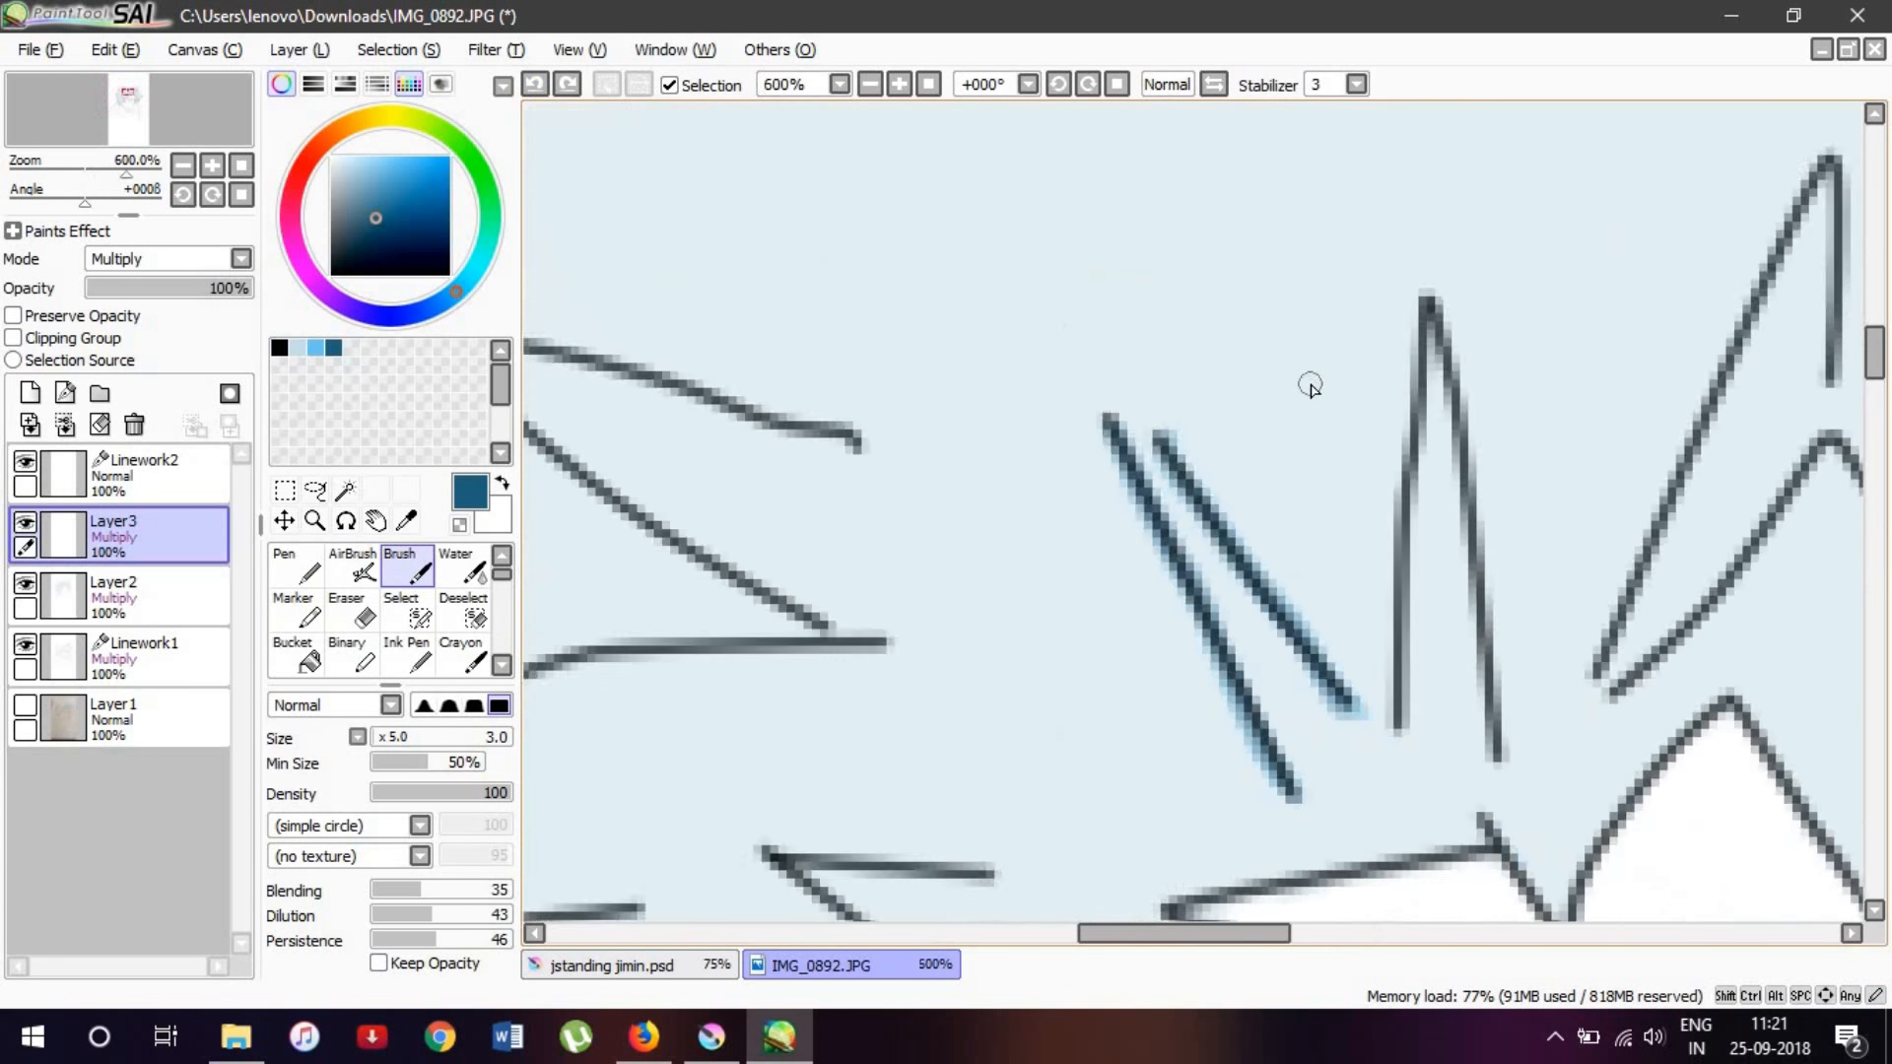
left_click_drag(1422, 320, 1394, 727)
left_click_drag(1439, 328, 1491, 737)
Step: Try shading along the long left line of the tall slanted hair spike in dark blue
key("Right")
key("Right")
key("Right")
key("Right")
key("Right")
key("Right")
key("Right")
key("Right")
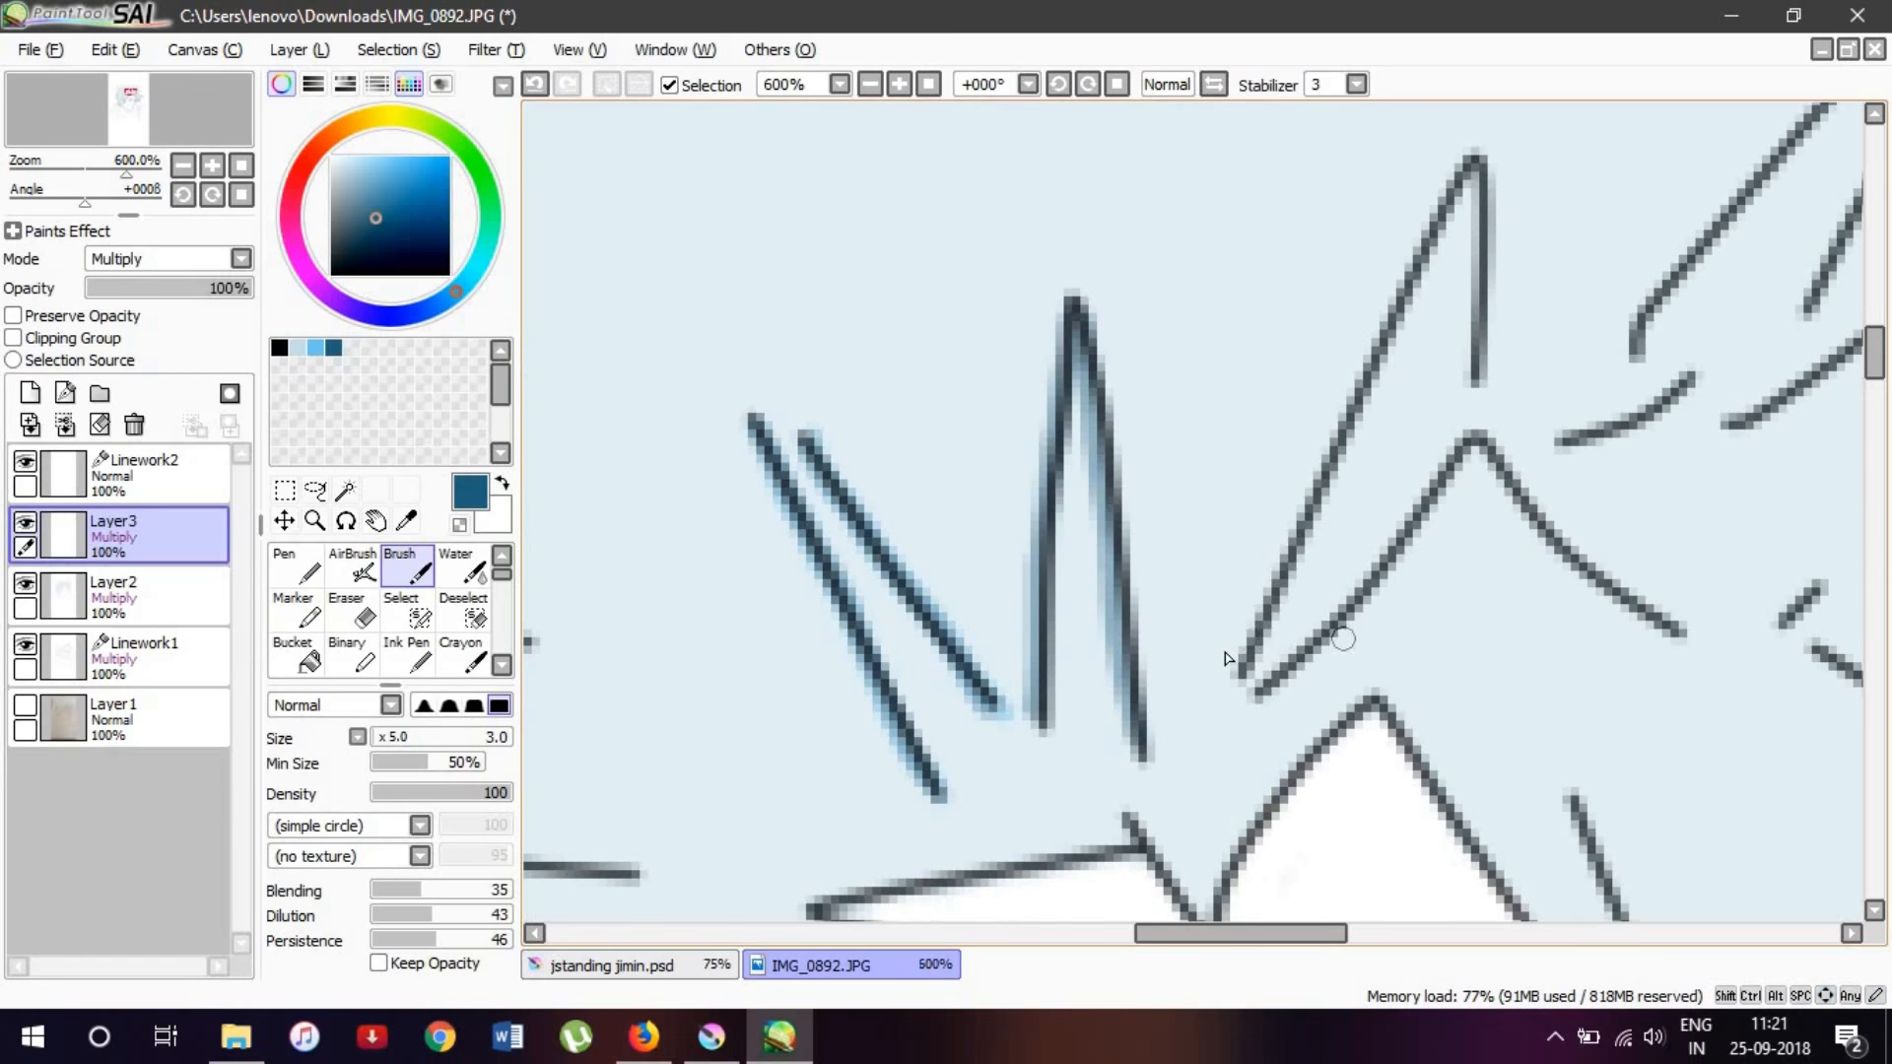
left_click_drag(1245, 663, 1458, 197)
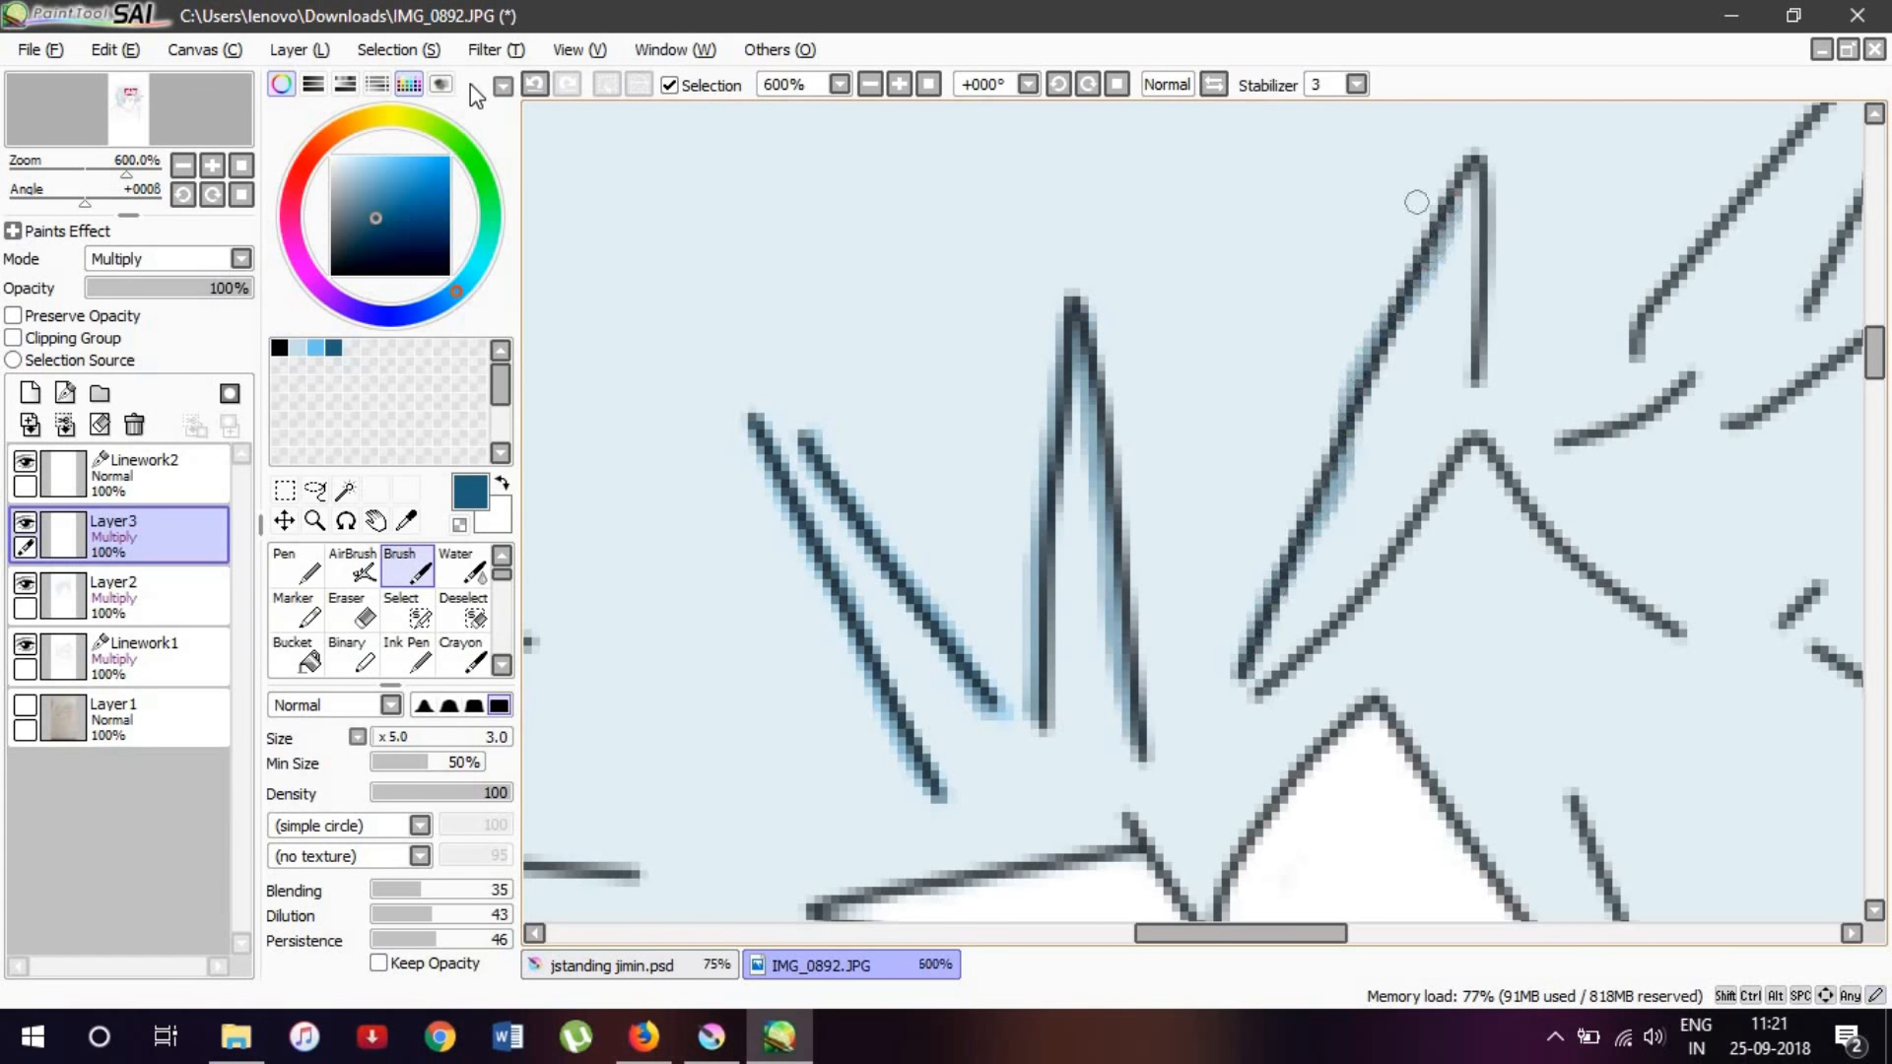
left_click(542, 79)
left_click(542, 79)
Step: Shade the short right line and the upper left line of the tall slanted hair spike in dark blue
scroll(1325, 377, "up", 3)
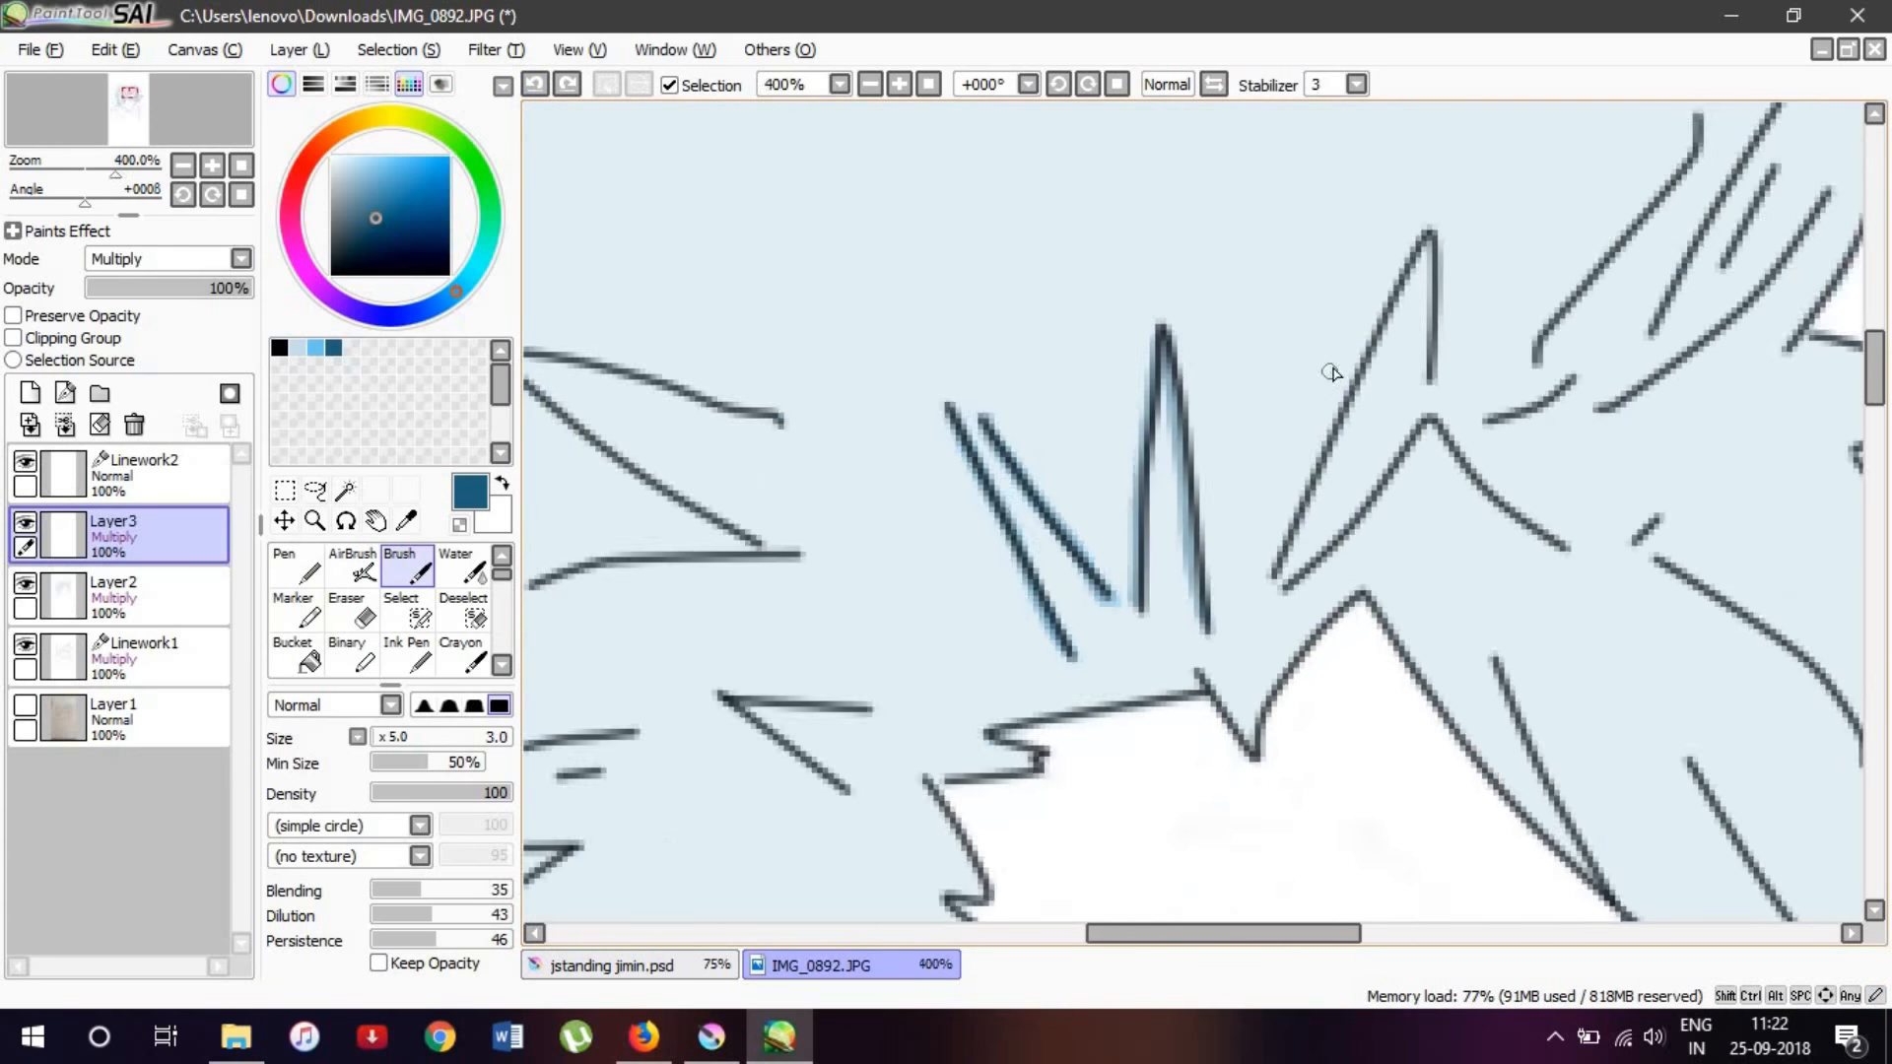
left_click_drag(1638, 408, 1647, 298)
scroll(1643, 394, "up", 3)
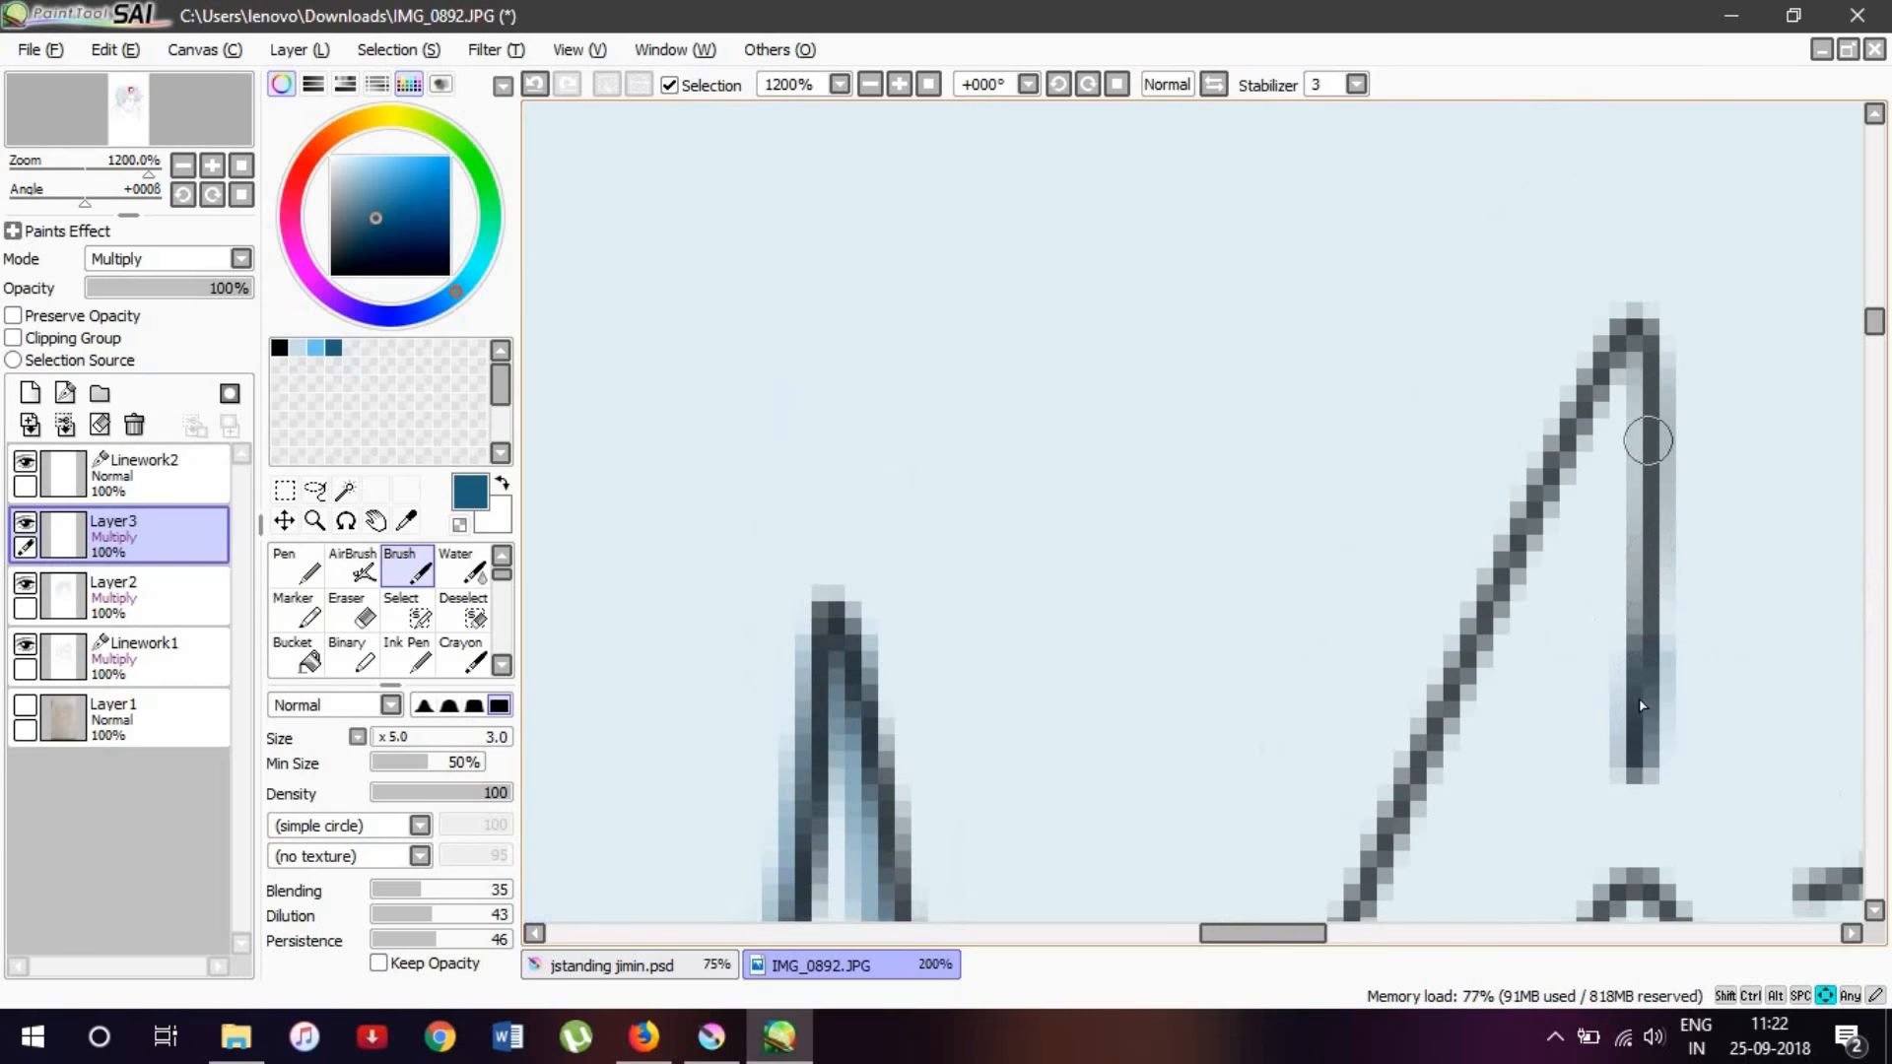
mouse_move(1654, 579)
left_mouse_down()
mouse_move(1661, 415)
mouse_move(1640, 322)
mouse_move(1400, 818)
left_mouse_up()
Step: Continue the dark blue shading down the tall slanted spike and along the peaked strand line below it
key("Down")
key("Down")
key("Down")
key("Down")
key("Down")
key("Down")
key("Down")
key("Down")
key("Down")
key("Down")
key("Down")
key("Down")
key("Down")
key("Down")
key("Down")
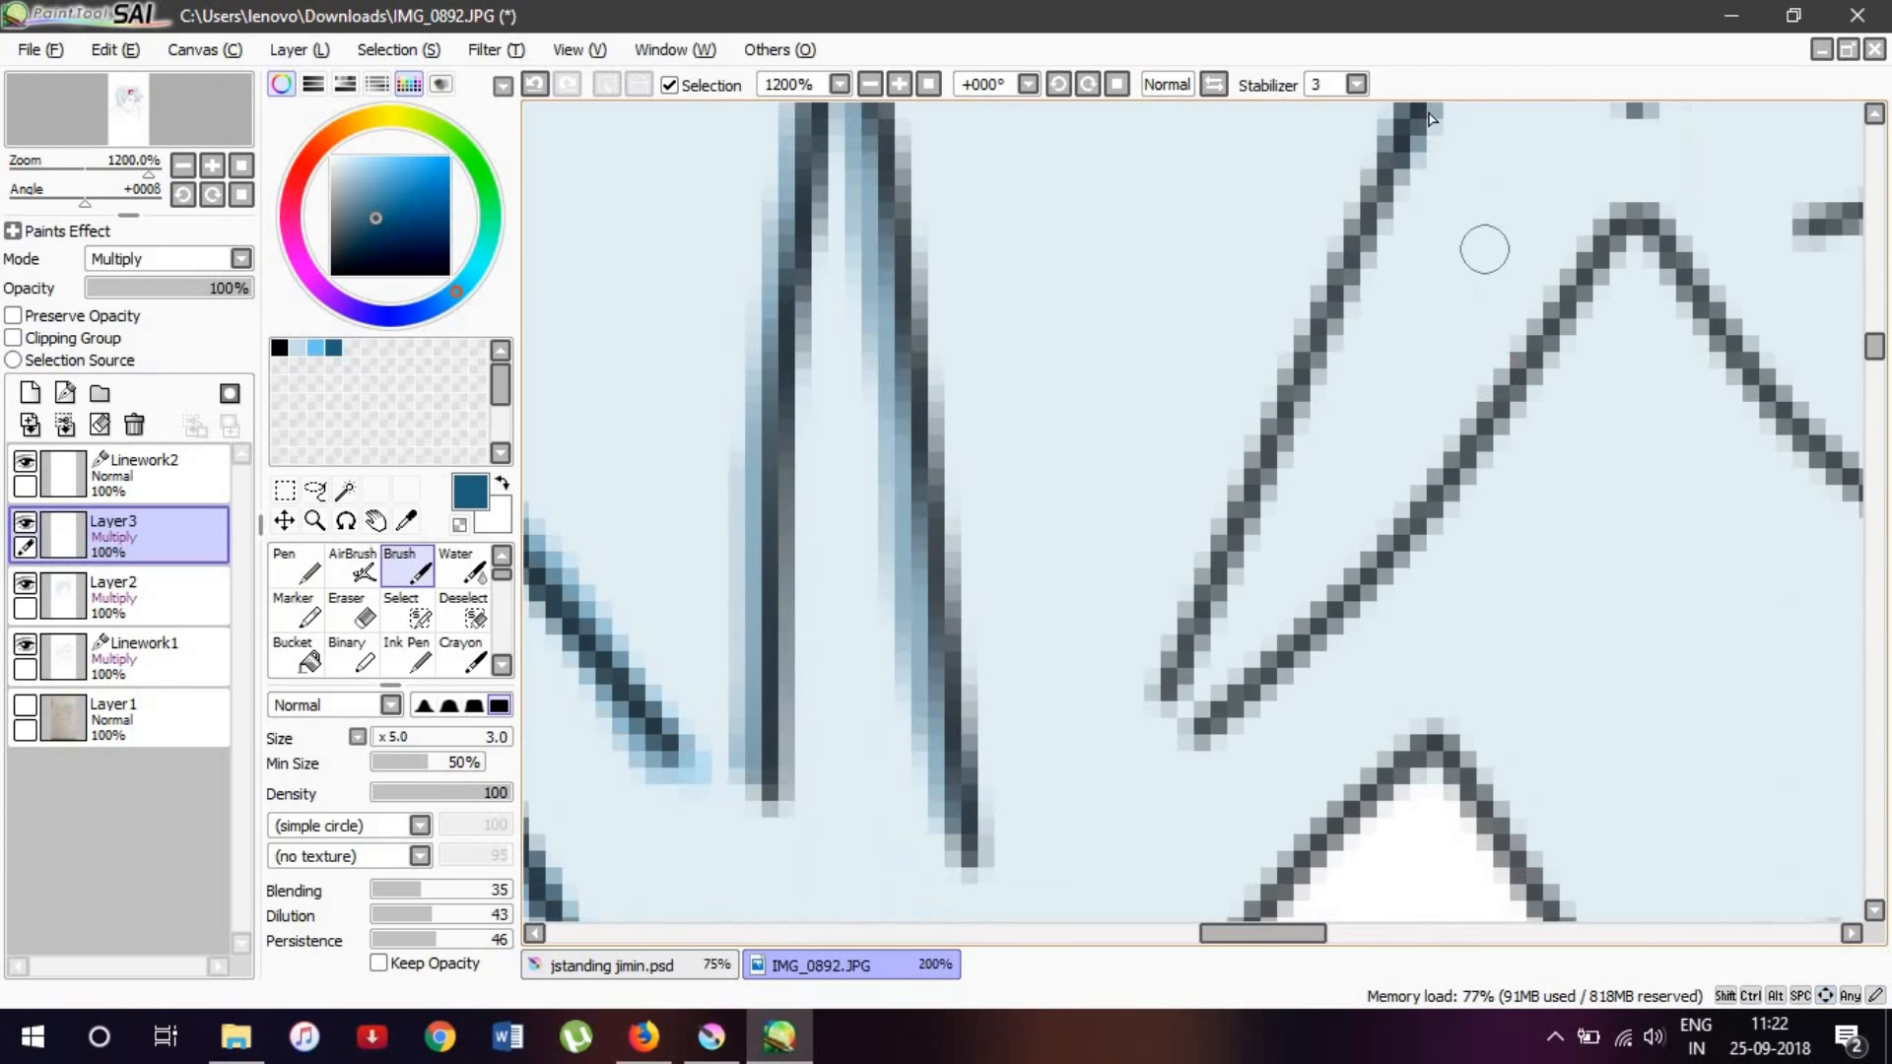
key("Up")
mouse_move(1416, 122)
left_mouse_down()
mouse_move(1329, 292)
mouse_move(1317, 334)
mouse_move(1380, 226)
mouse_move(1160, 740)
mouse_move(1195, 778)
mouse_move(1266, 742)
mouse_move(1450, 529)
mouse_move(1623, 265)
mouse_move(1761, 449)
mouse_move(1857, 540)
mouse_move(1485, 590)
mouse_move(1517, 567)
mouse_move(1657, 658)
left_mouse_up()
mouse_move(1419, 268)
left_mouse_down()
mouse_move(1592, 222)
mouse_move(1667, 129)
left_mouse_up()
mouse_move(1732, 274)
left_mouse_down()
mouse_move(1623, 240)
mouse_move(1338, 299)
mouse_move(1259, 506)
mouse_move(1483, 419)
left_mouse_up()
left_click(535, 83)
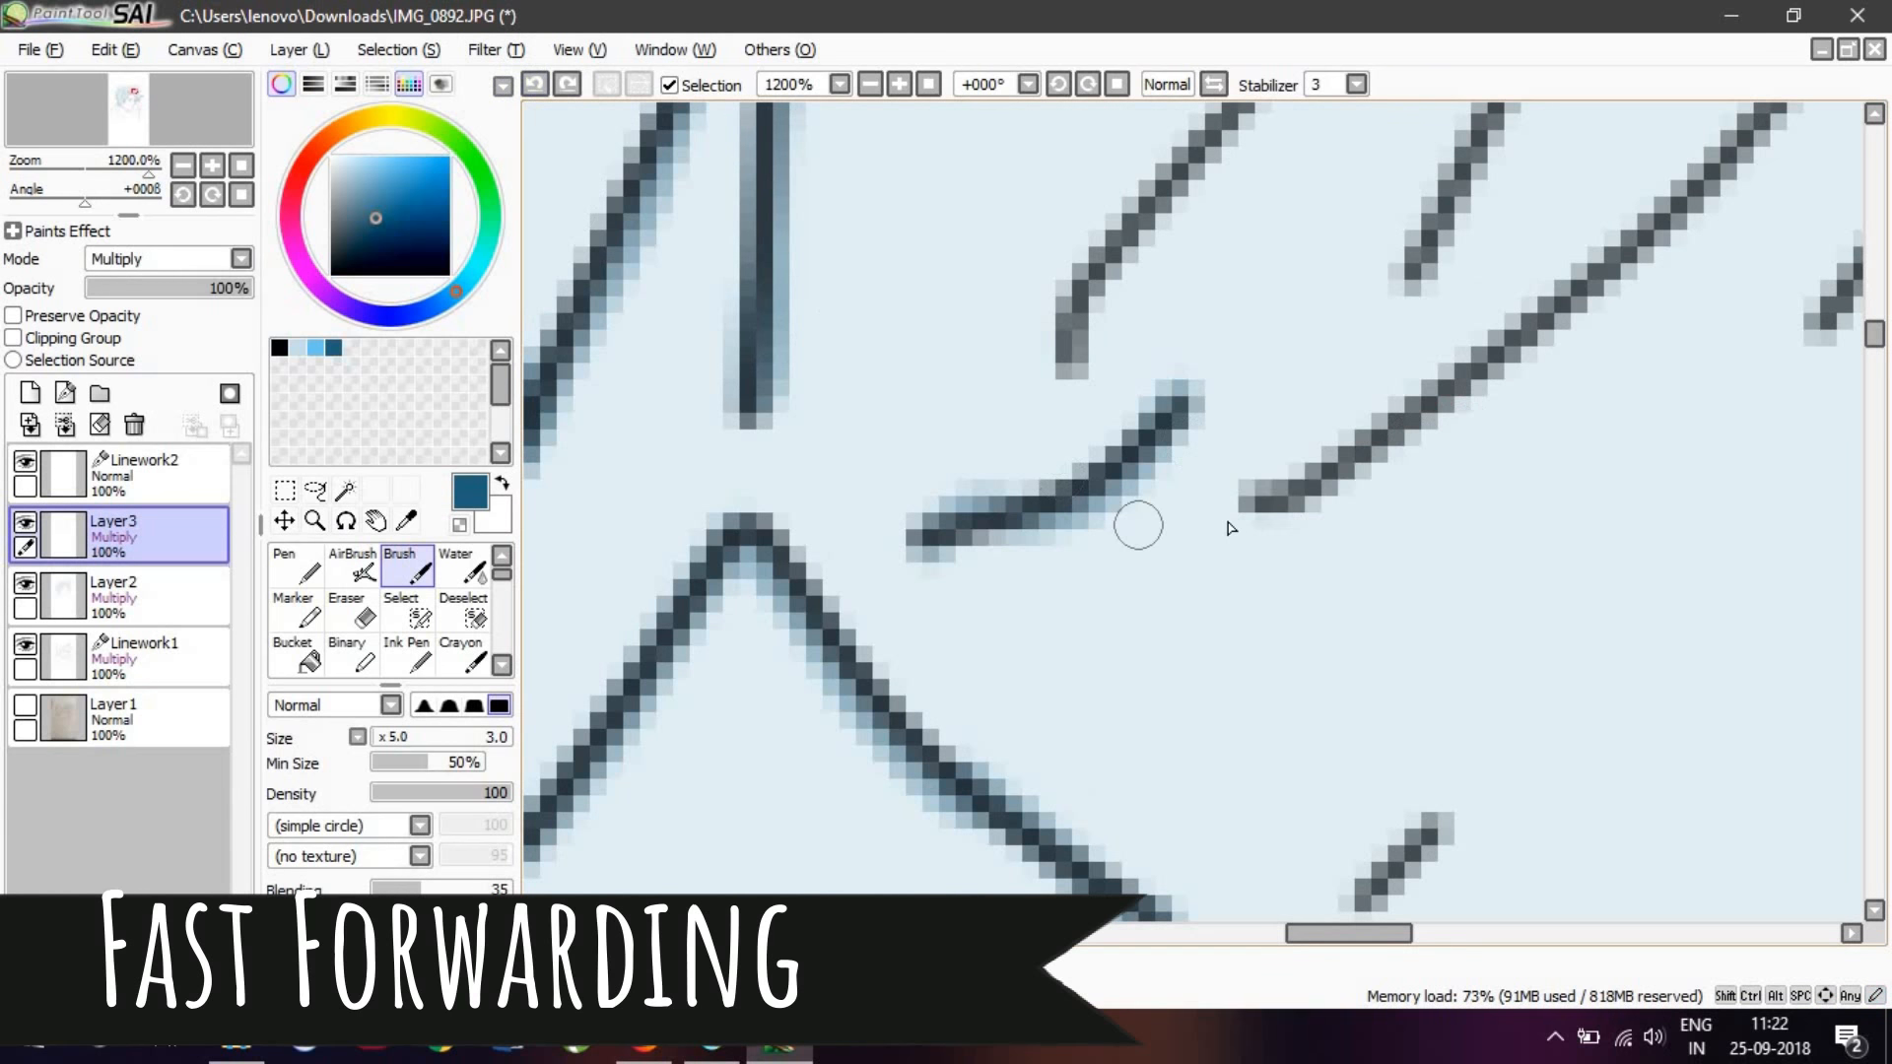
Step: Shade along the long curved diagonal strand line beside the short curved strand in dark blue
mouse_move(1281, 503)
left_mouse_down()
mouse_move(1340, 487)
mouse_move(1750, 139)
left_mouse_up()
scroll(1749, 138, "up", 5)
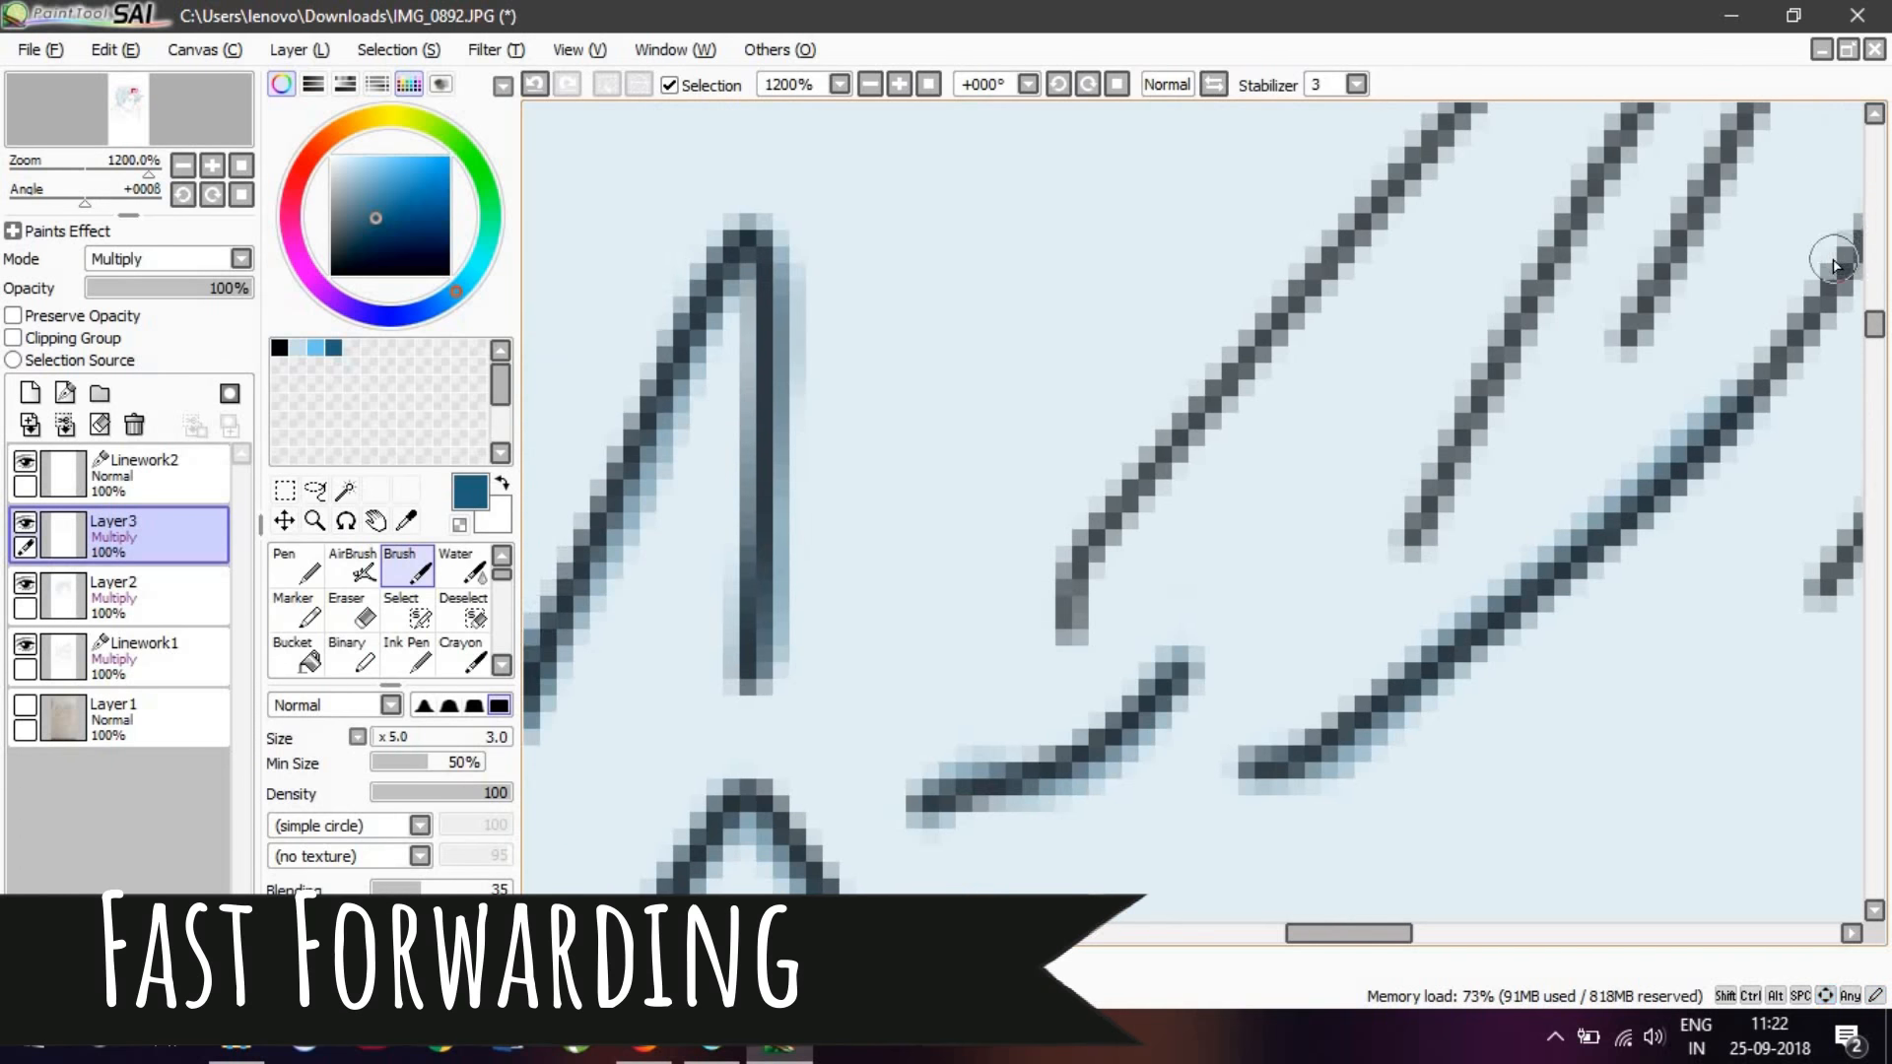
scroll(1806, 253, "down", 4)
scroll(1255, 574, "down", 5)
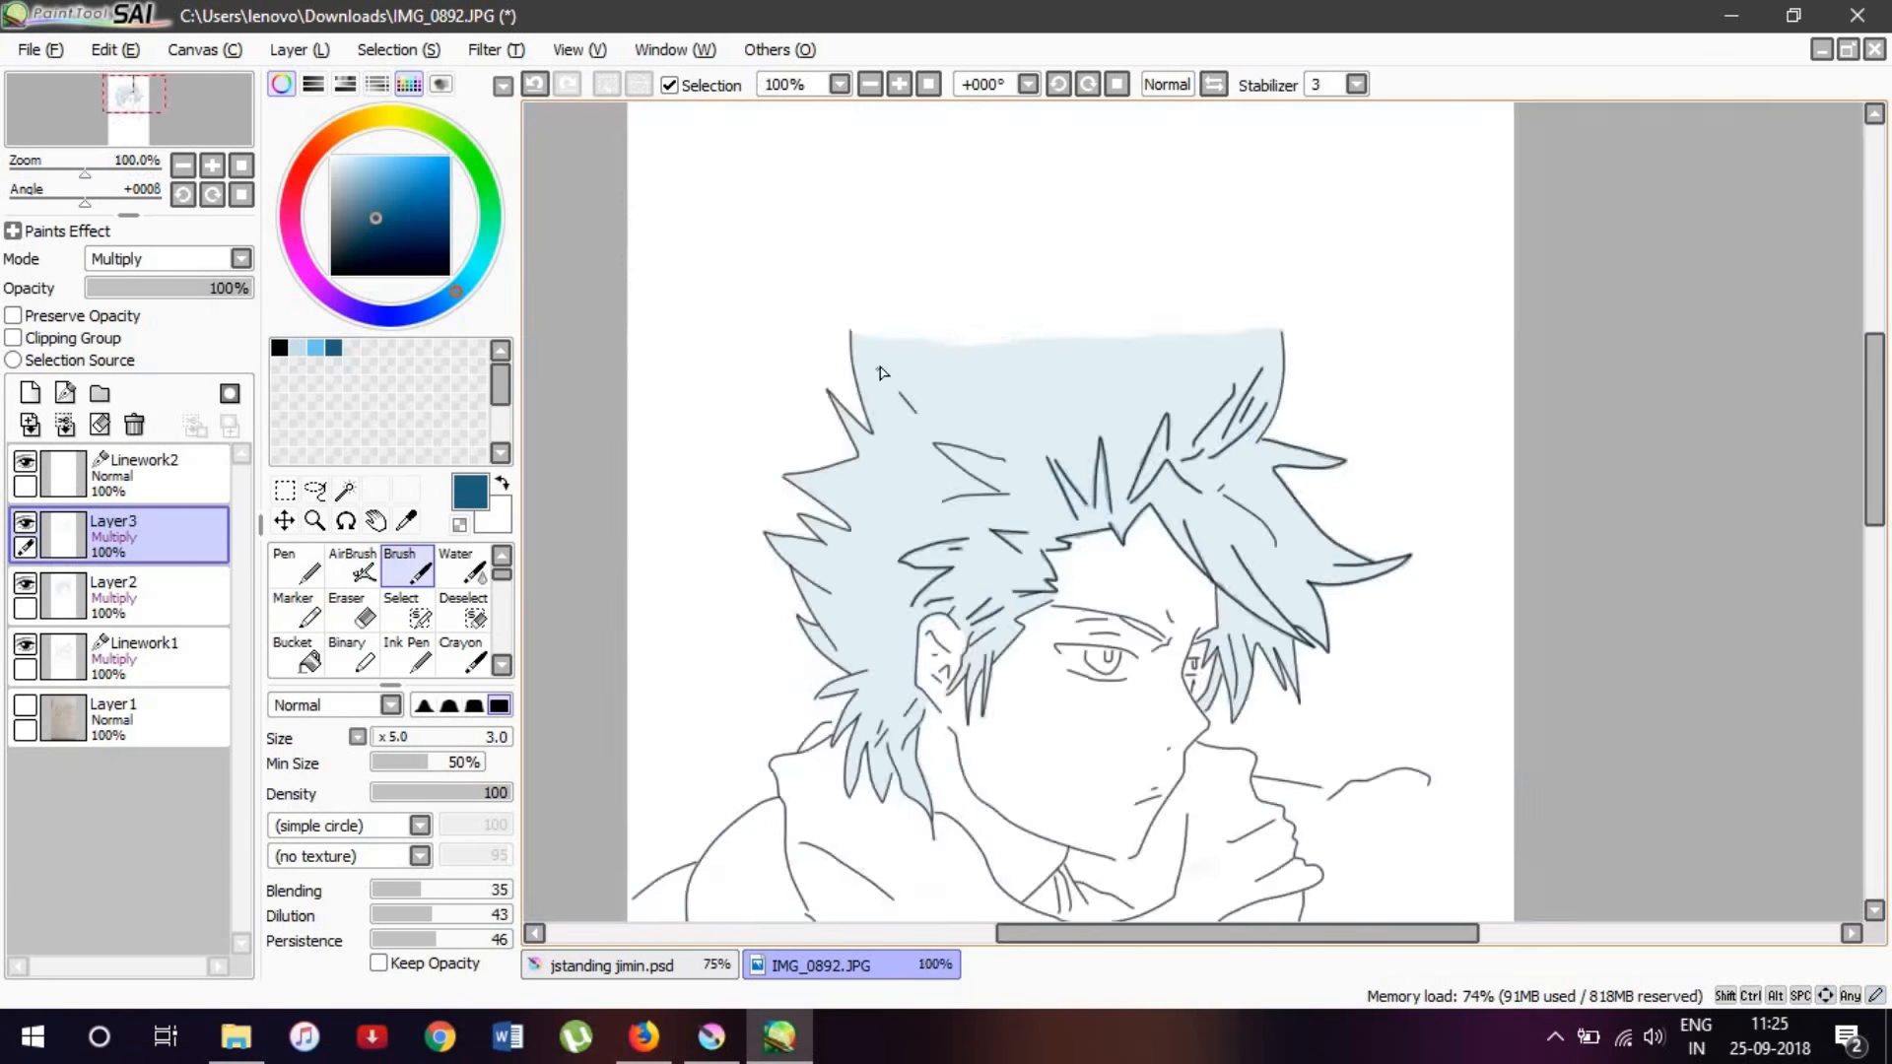
Step: Shade the remaining hair outlines, including the sideburn strands in front of the ear, in dark blue
scroll(933, 434, "up", 5)
scroll(933, 434, "up", 2)
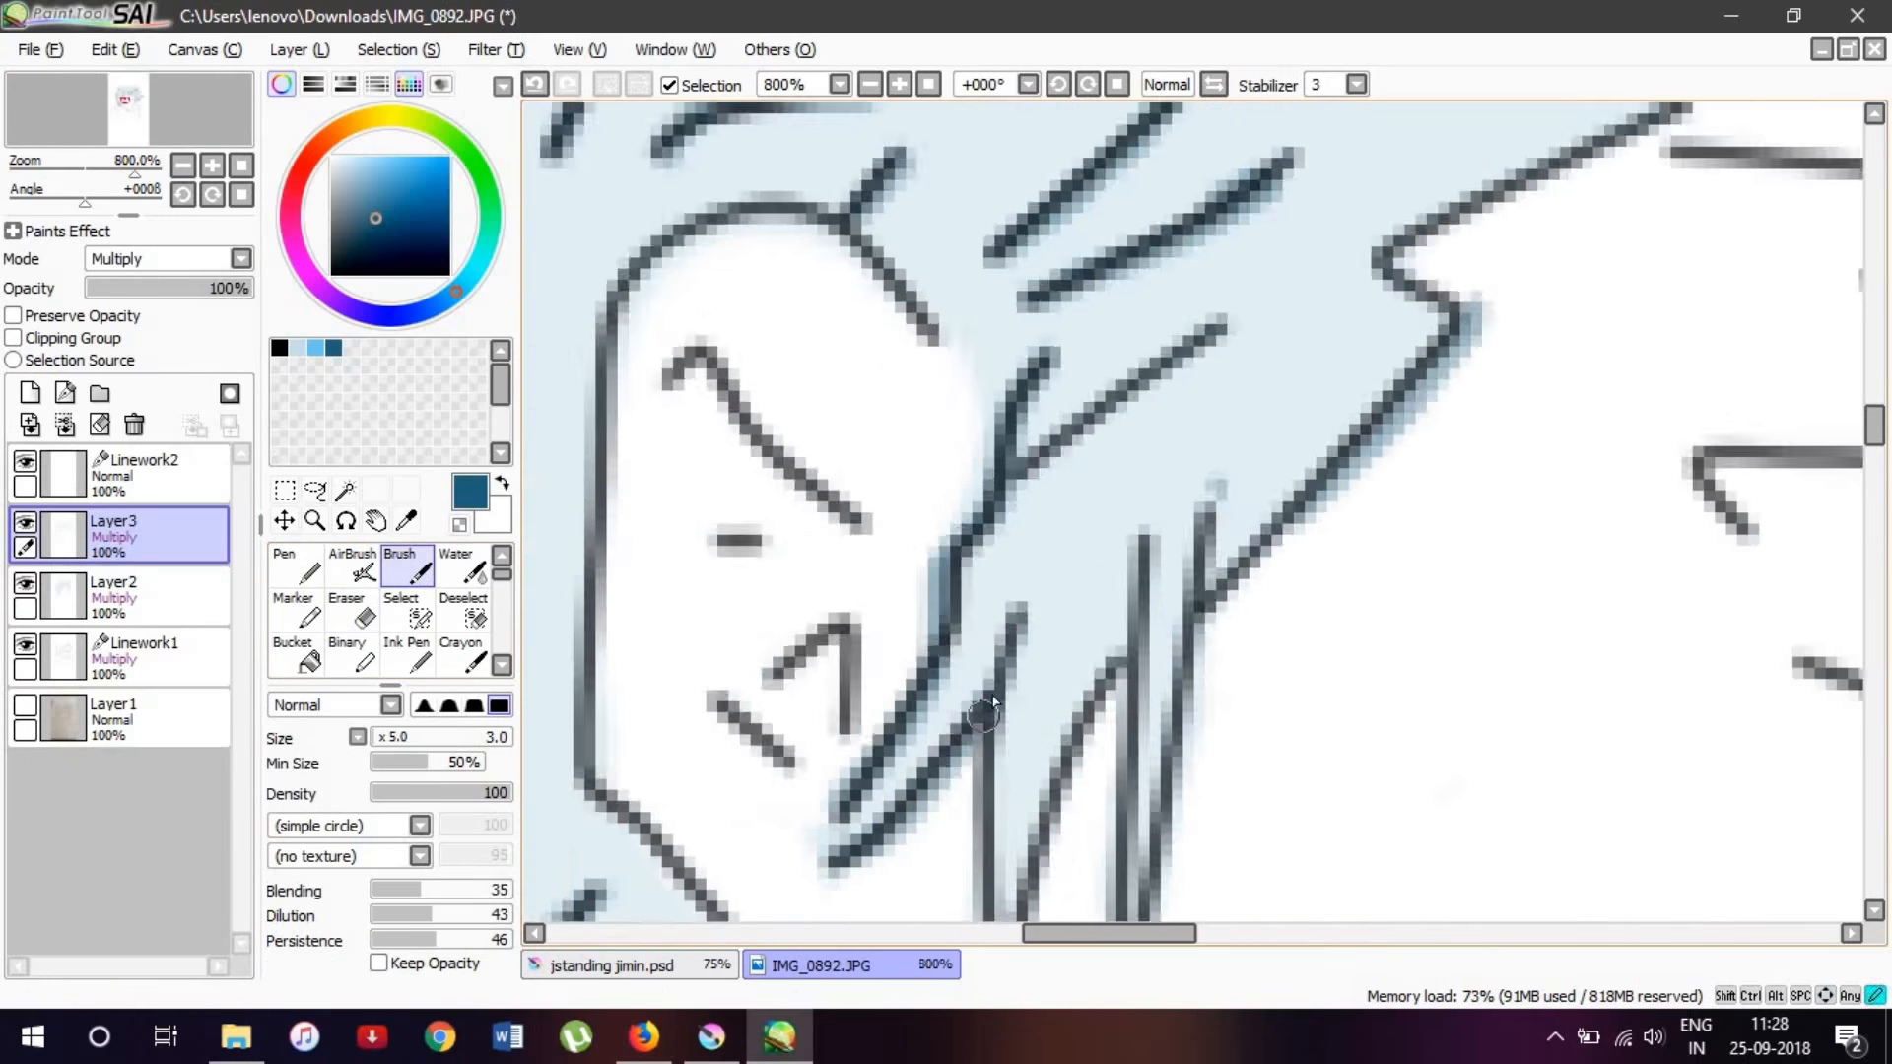
scroll(1711, 613, "down", 5)
left_click_drag(1712, 613, 1271, 337)
left_click_drag(842, 268, 1069, 269)
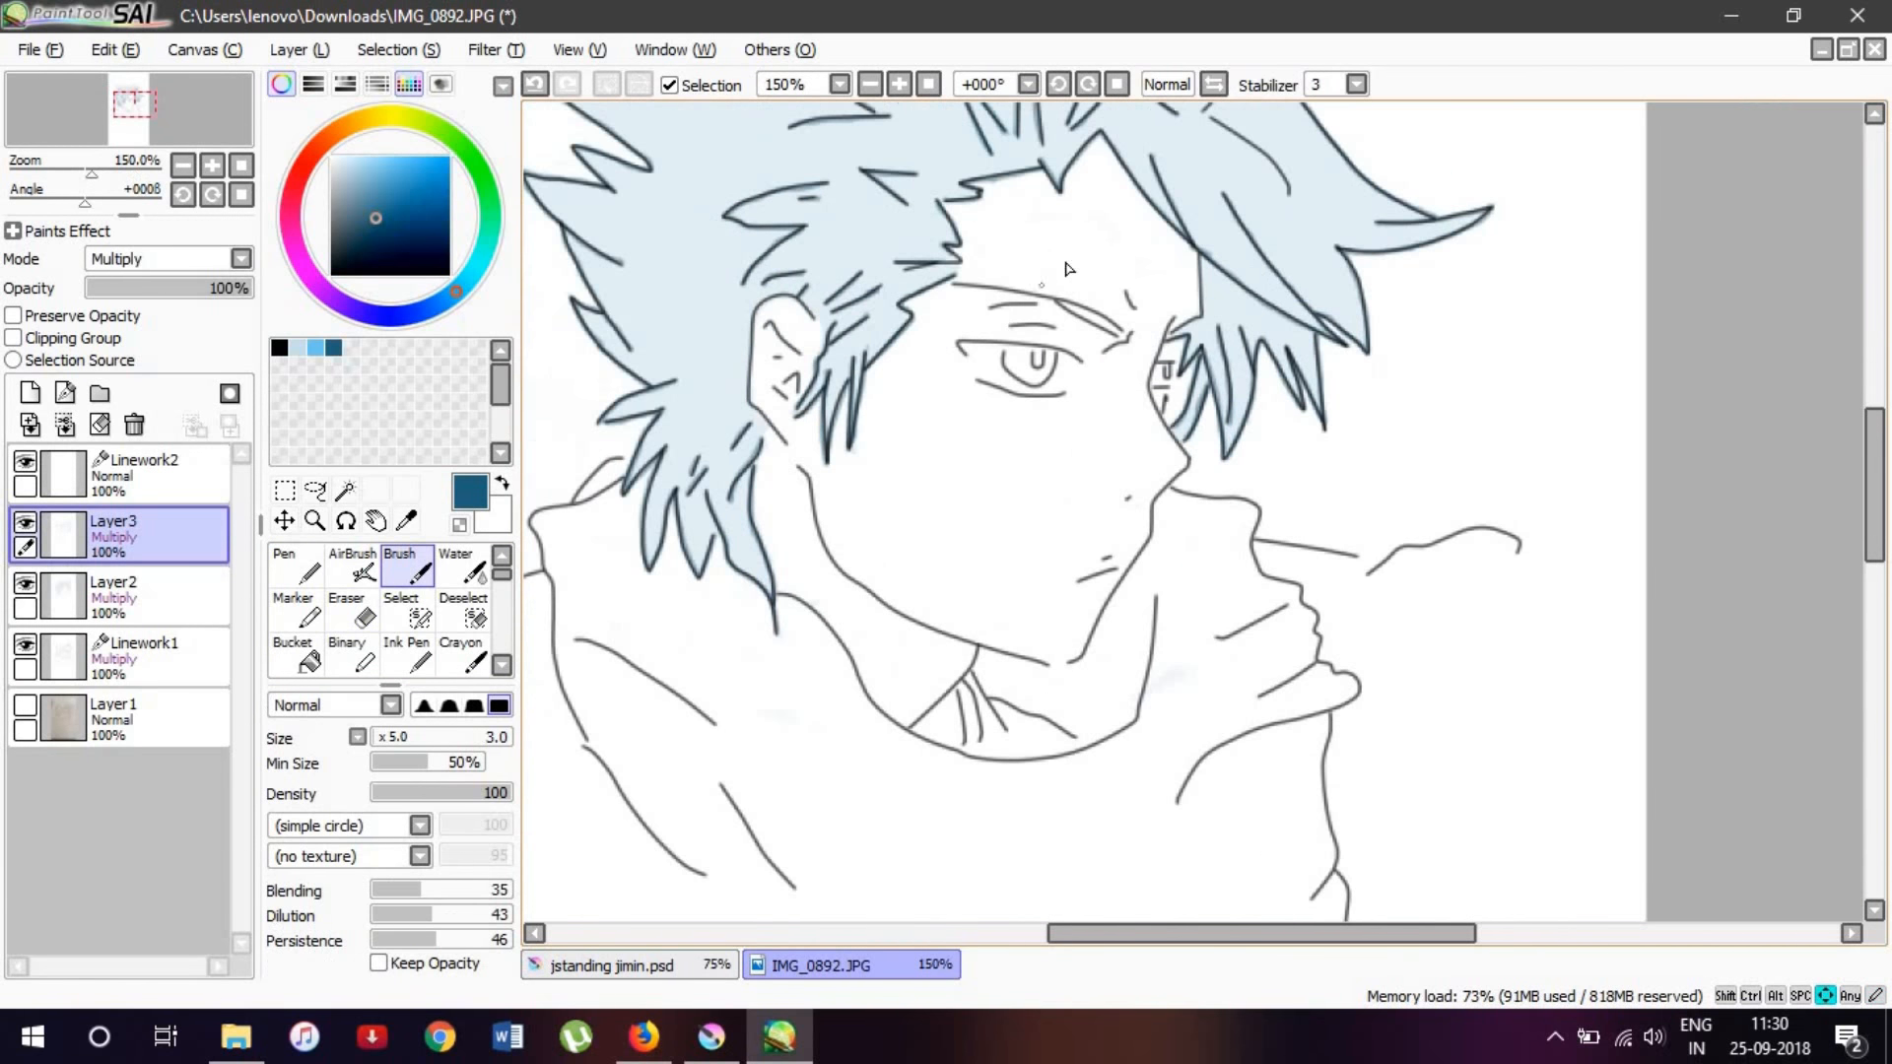
Step: Examine the shaded hair outlines across the whole drawing at several magnifications
key("Up")
key("Up")
key("Up")
key("Up")
scroll(1238, 243, "up", 4)
scroll(1239, 244, "down", 6)
key("Up")
key("Up")
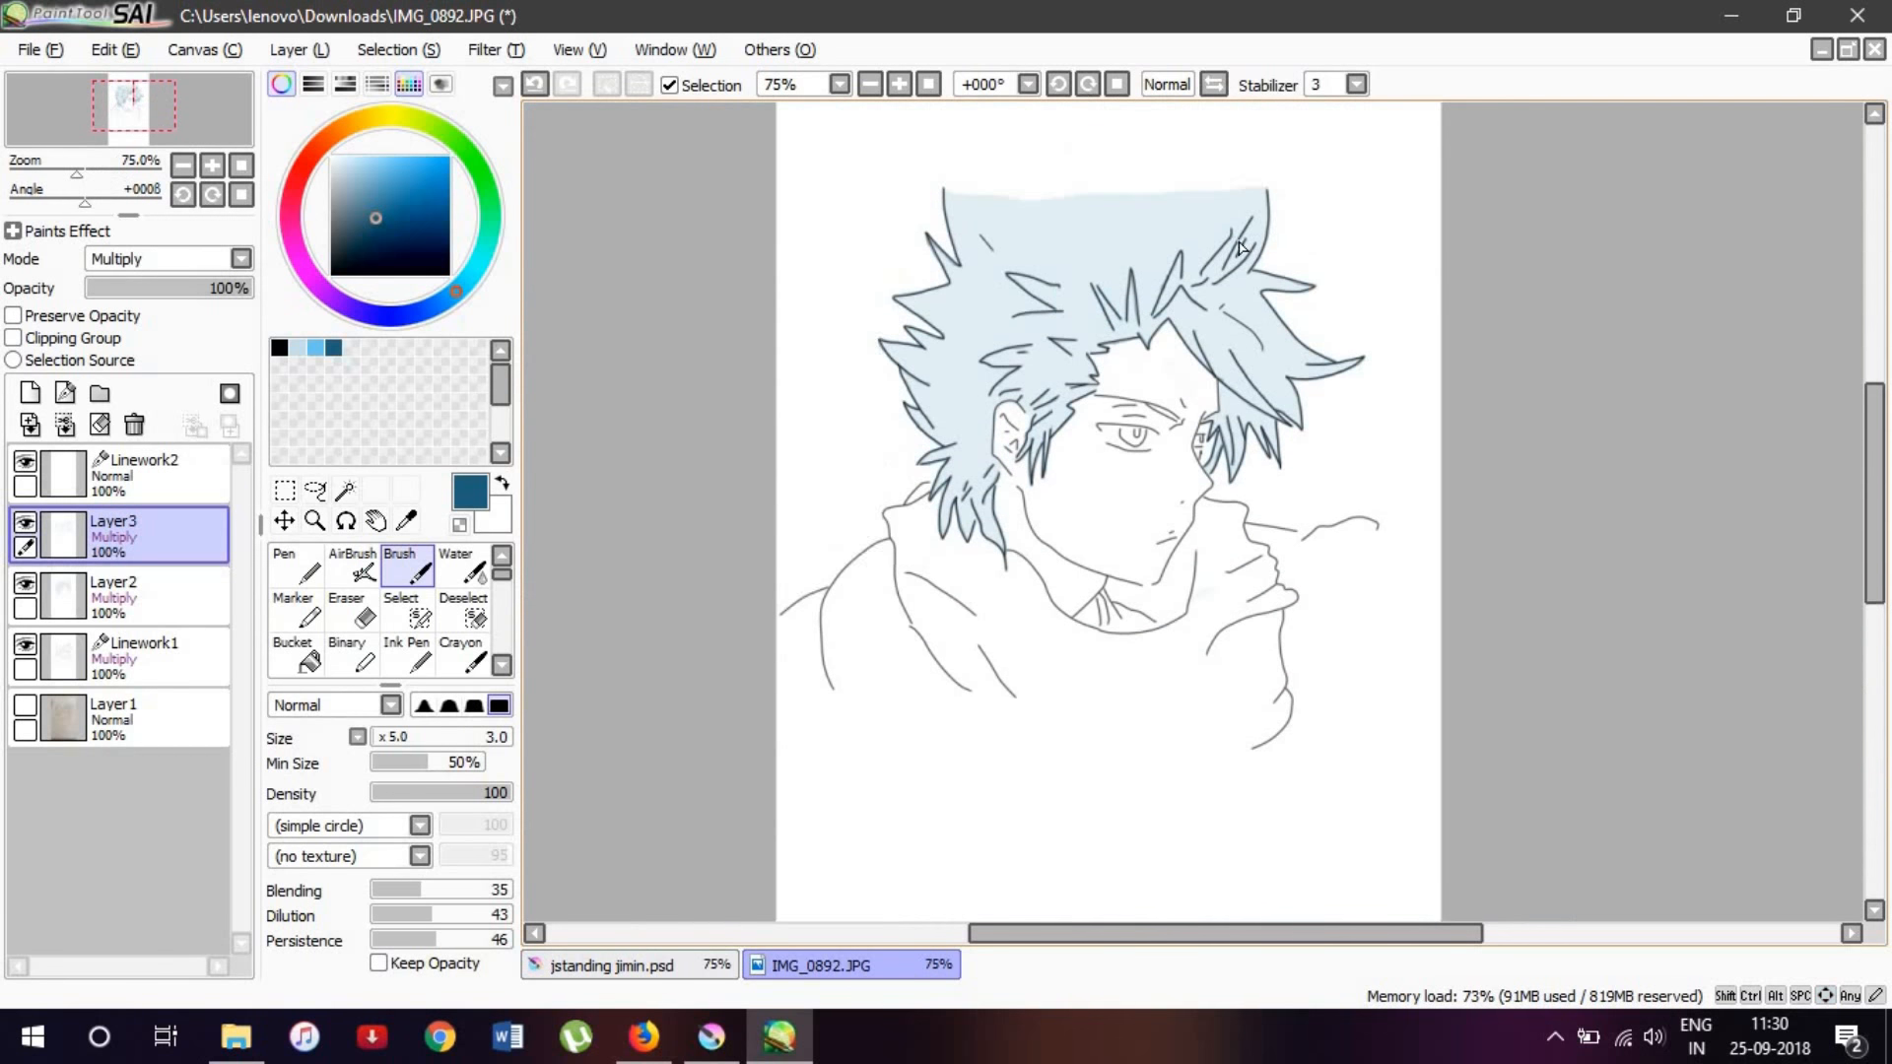
key("Right")
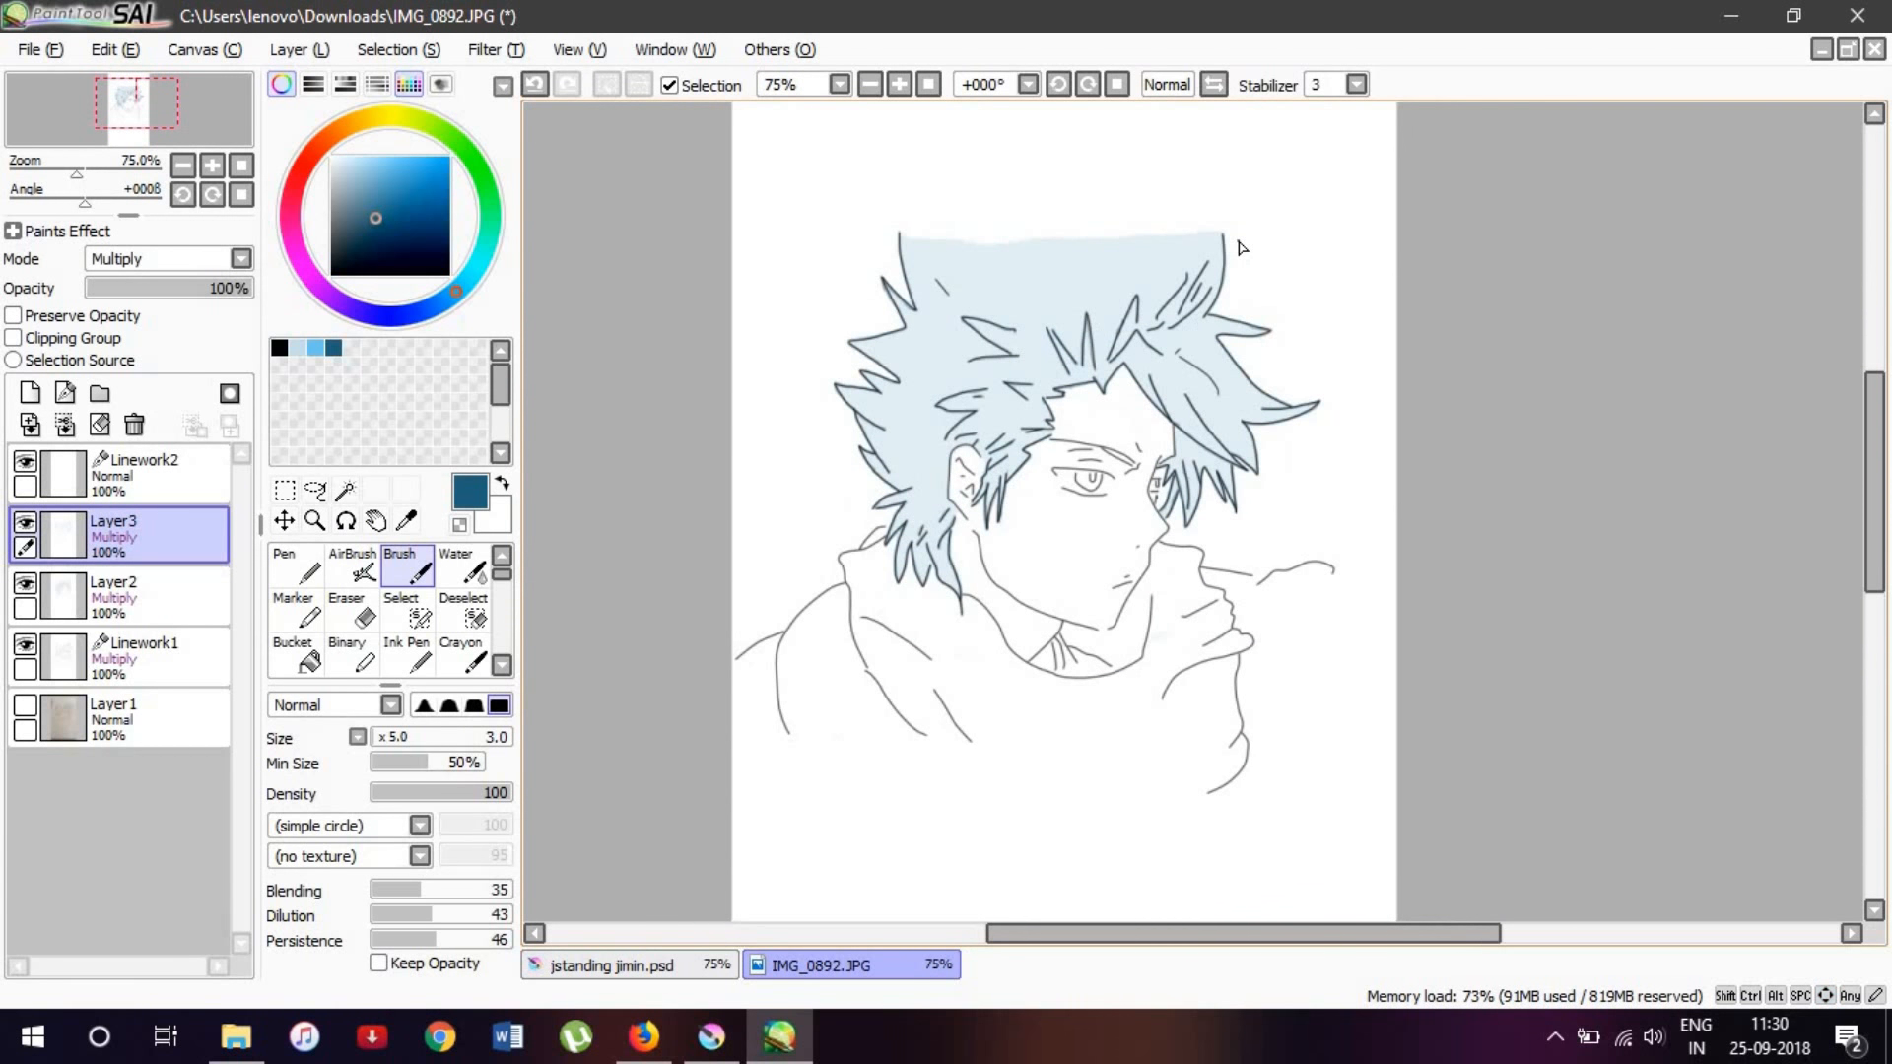
scroll(1210, 251, "down", 2)
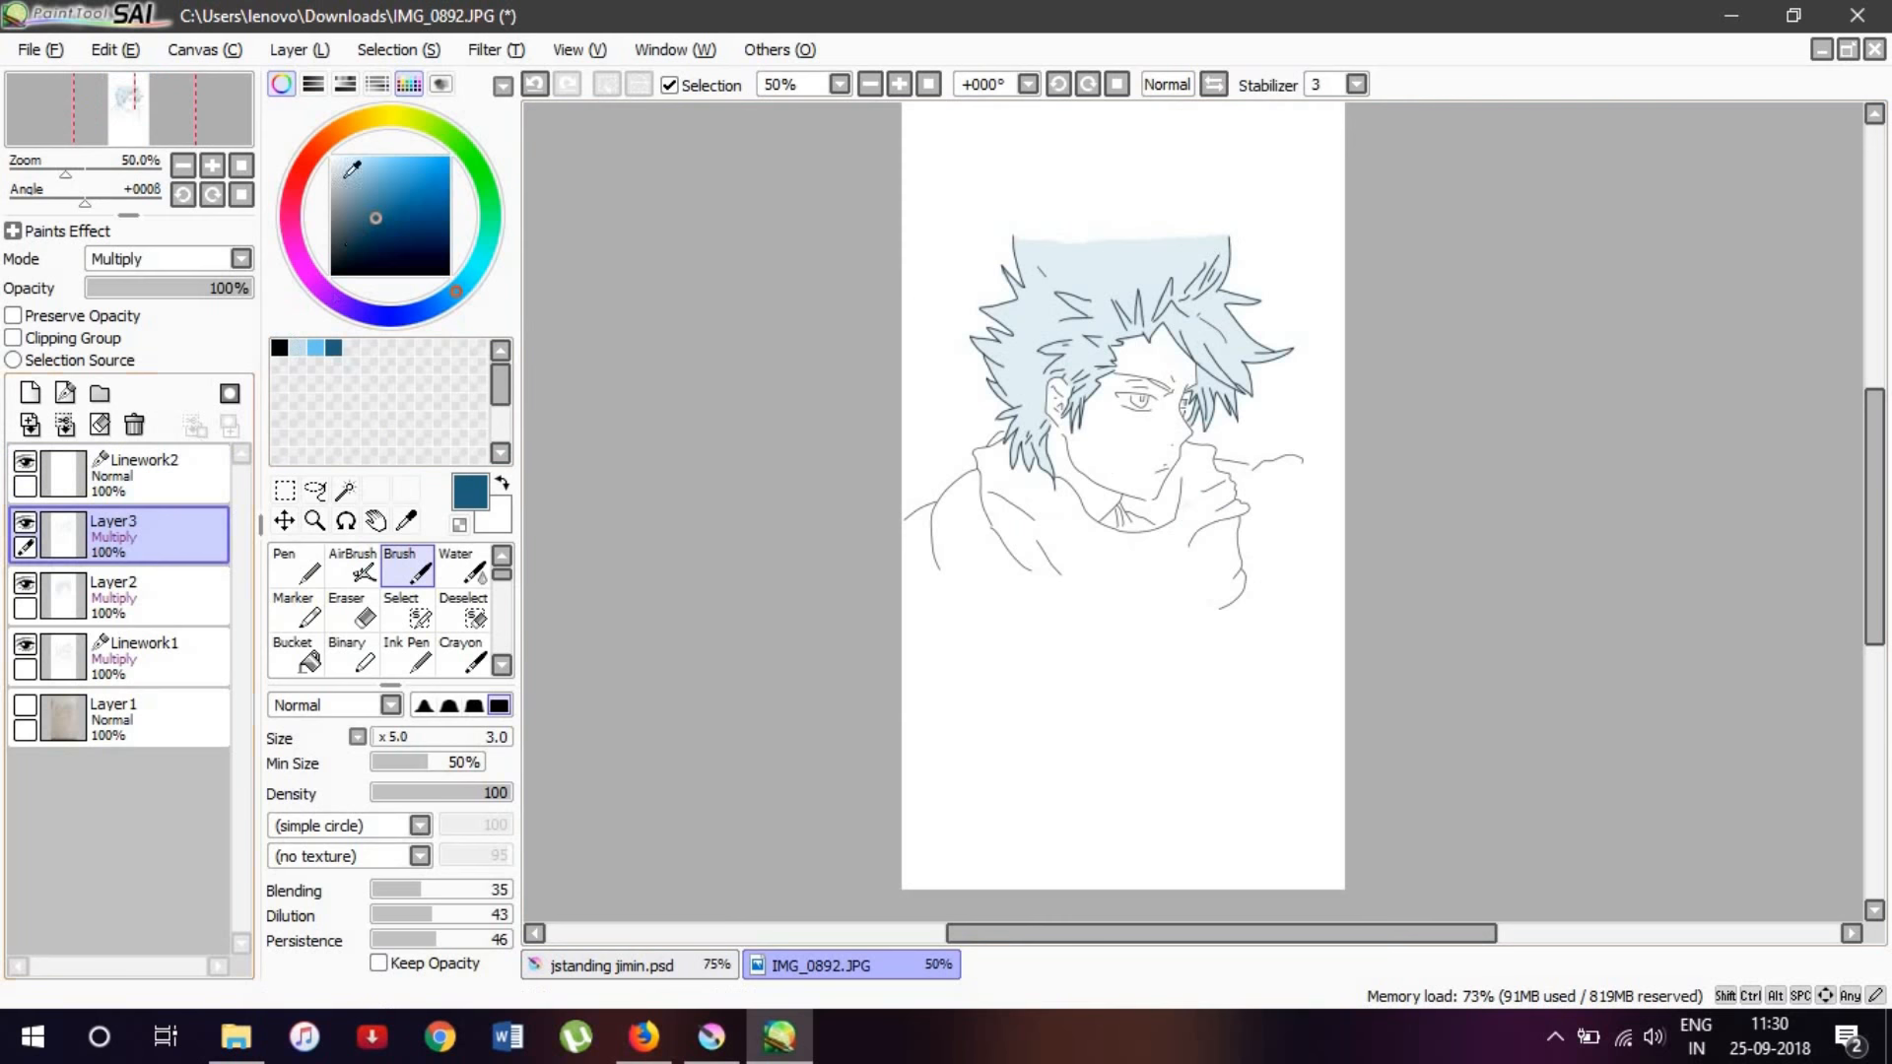
Step: Mix a pale pink skin tone and store it as a new colour swatch
left_click(291, 233)
mouse_move(289, 124)
left_mouse_down()
mouse_move(302, 112)
mouse_move(287, 204)
left_mouse_up()
mouse_move(307, 286)
left_mouse_down()
mouse_move(284, 178)
mouse_move(323, 129)
mouse_move(294, 189)
mouse_move(349, 154)
mouse_move(359, 175)
mouse_move(353, 155)
left_mouse_up()
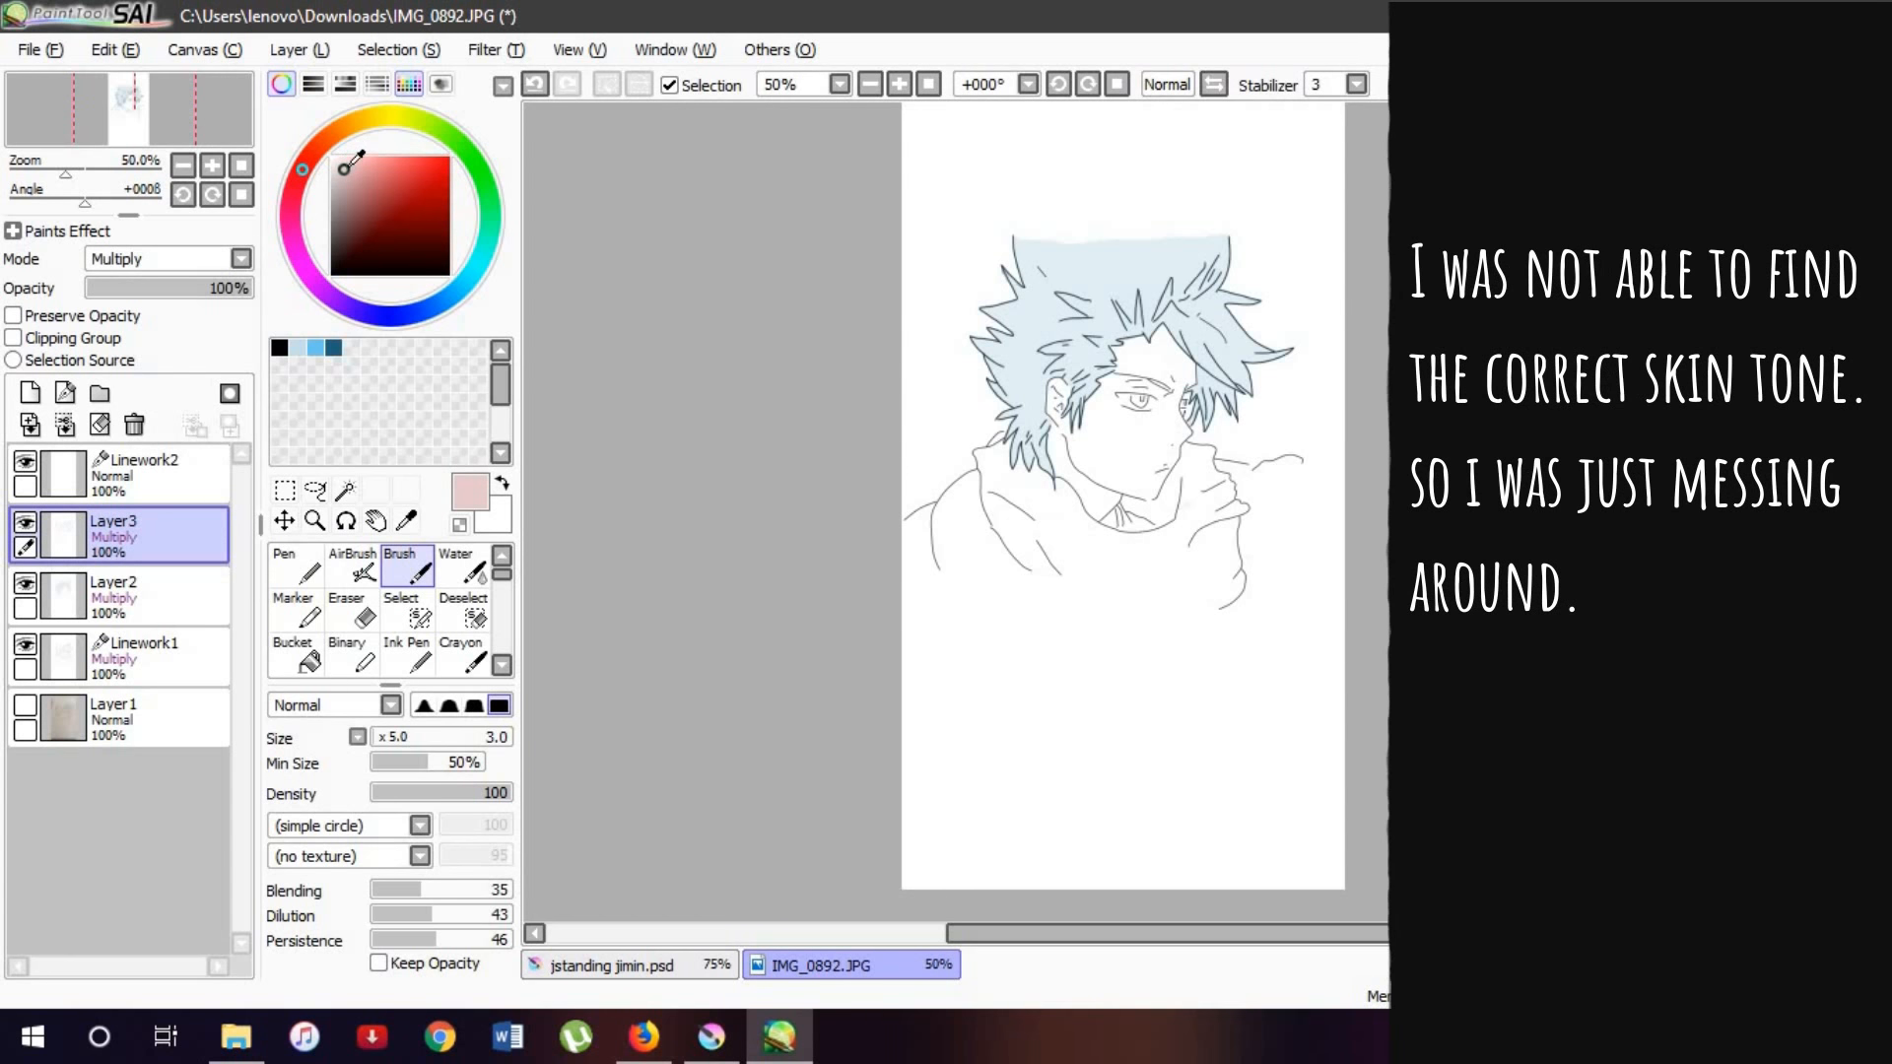
right_click(352, 350)
left_click(368, 370)
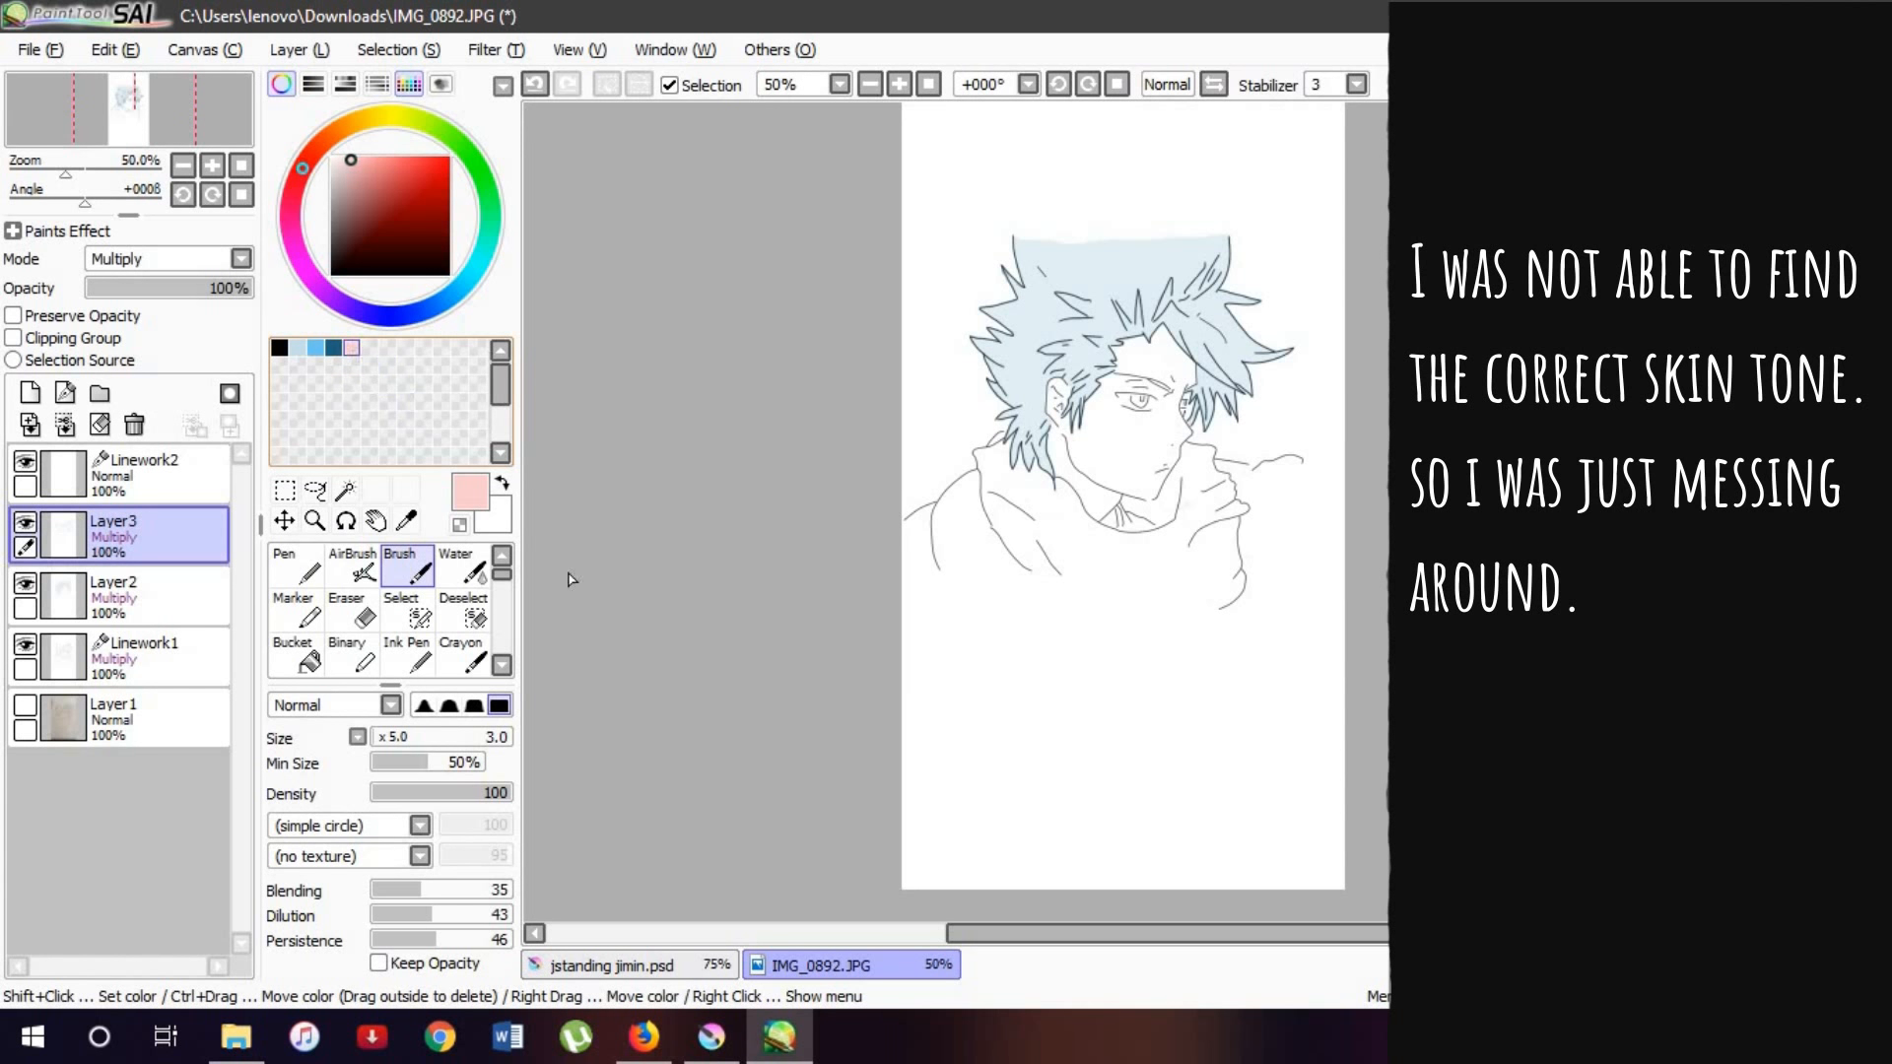
Step: Add a new layer in Multiply mode for the skin and delete the Linework2 layer
left_click(481, 569)
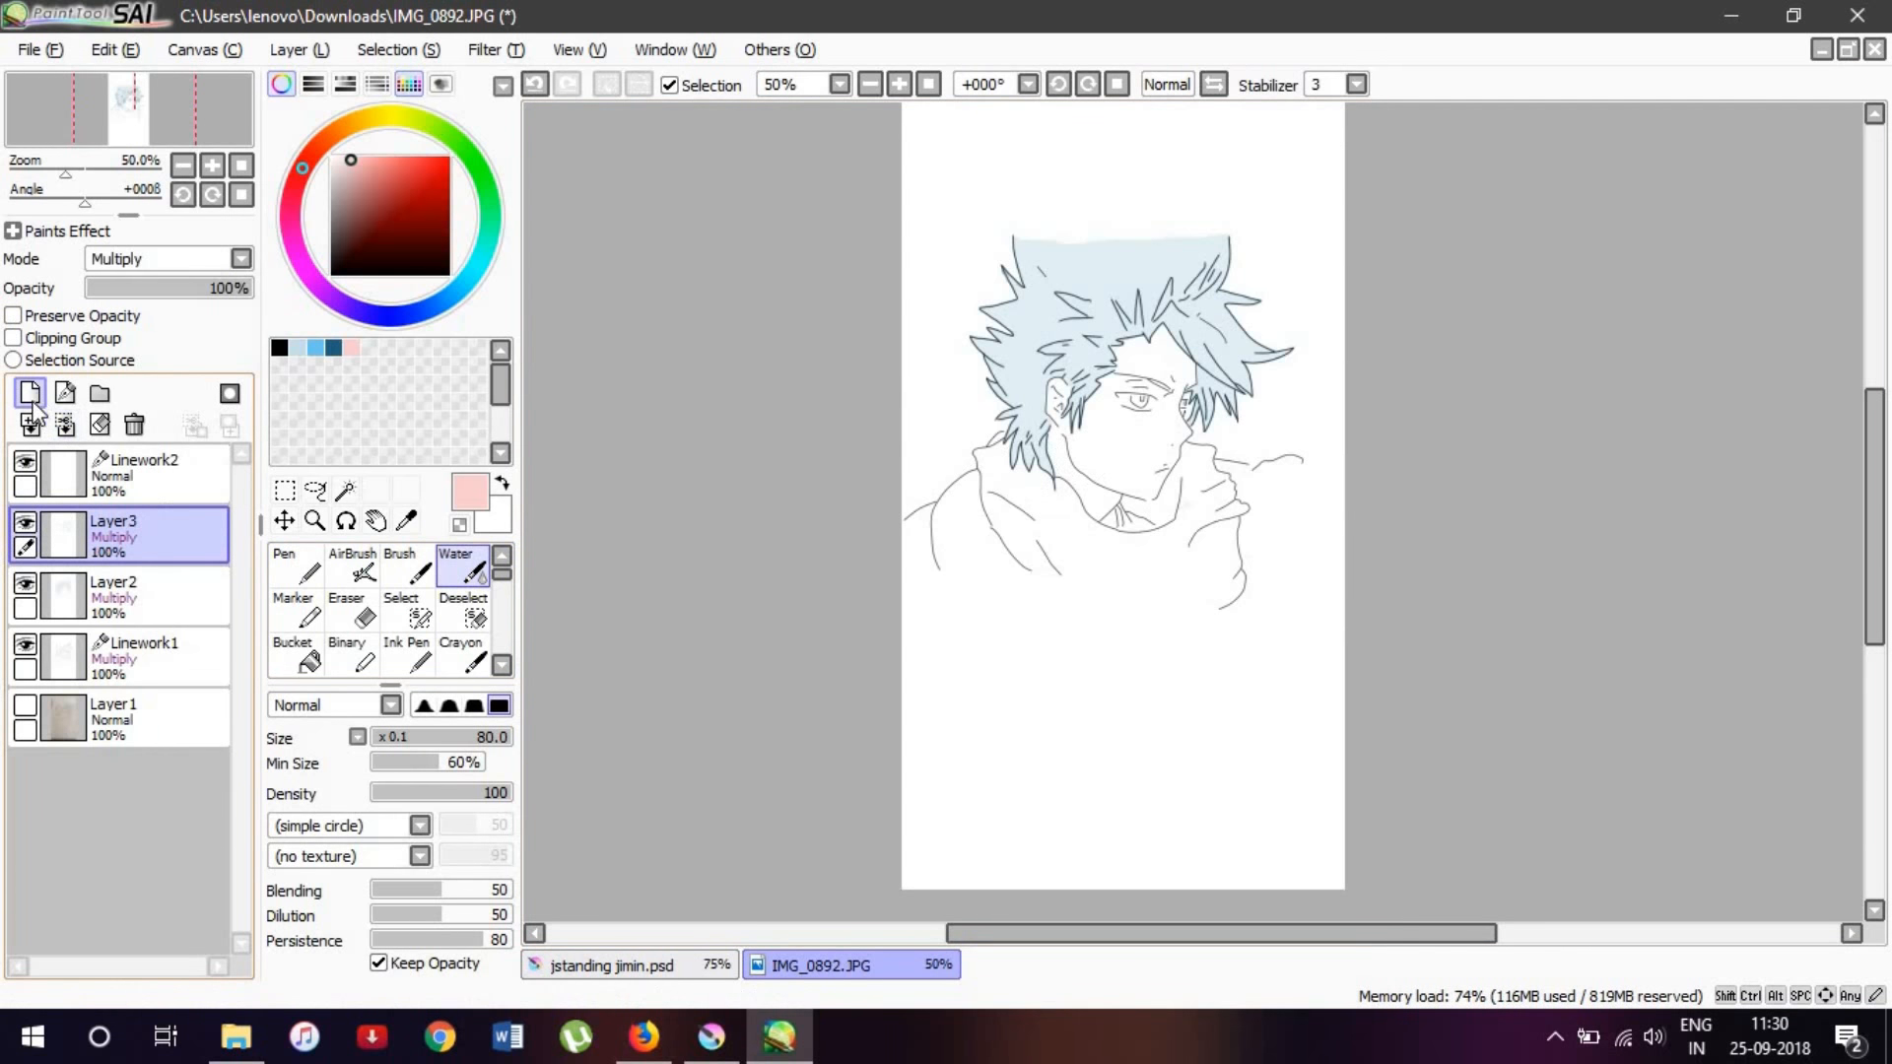
left_click(32, 394)
left_click(166, 258)
left_click(138, 294)
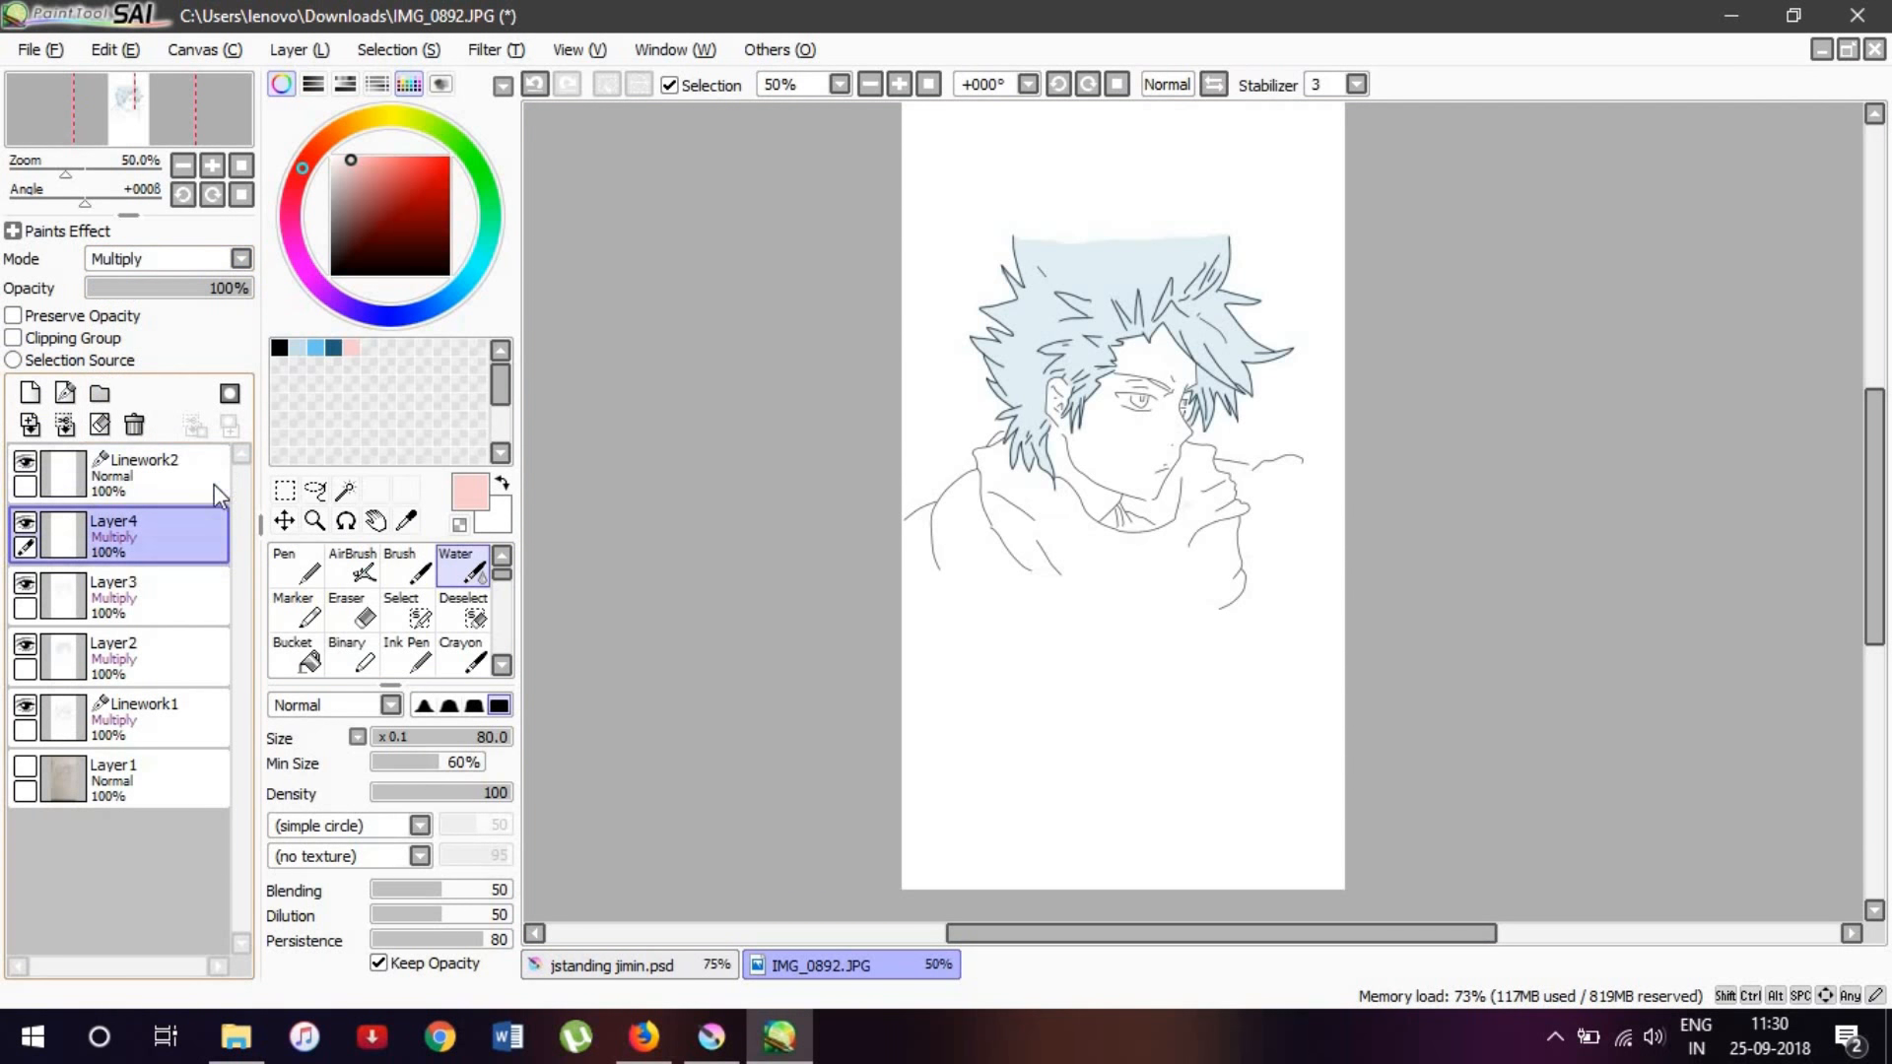
left_click(194, 478)
left_click(135, 426)
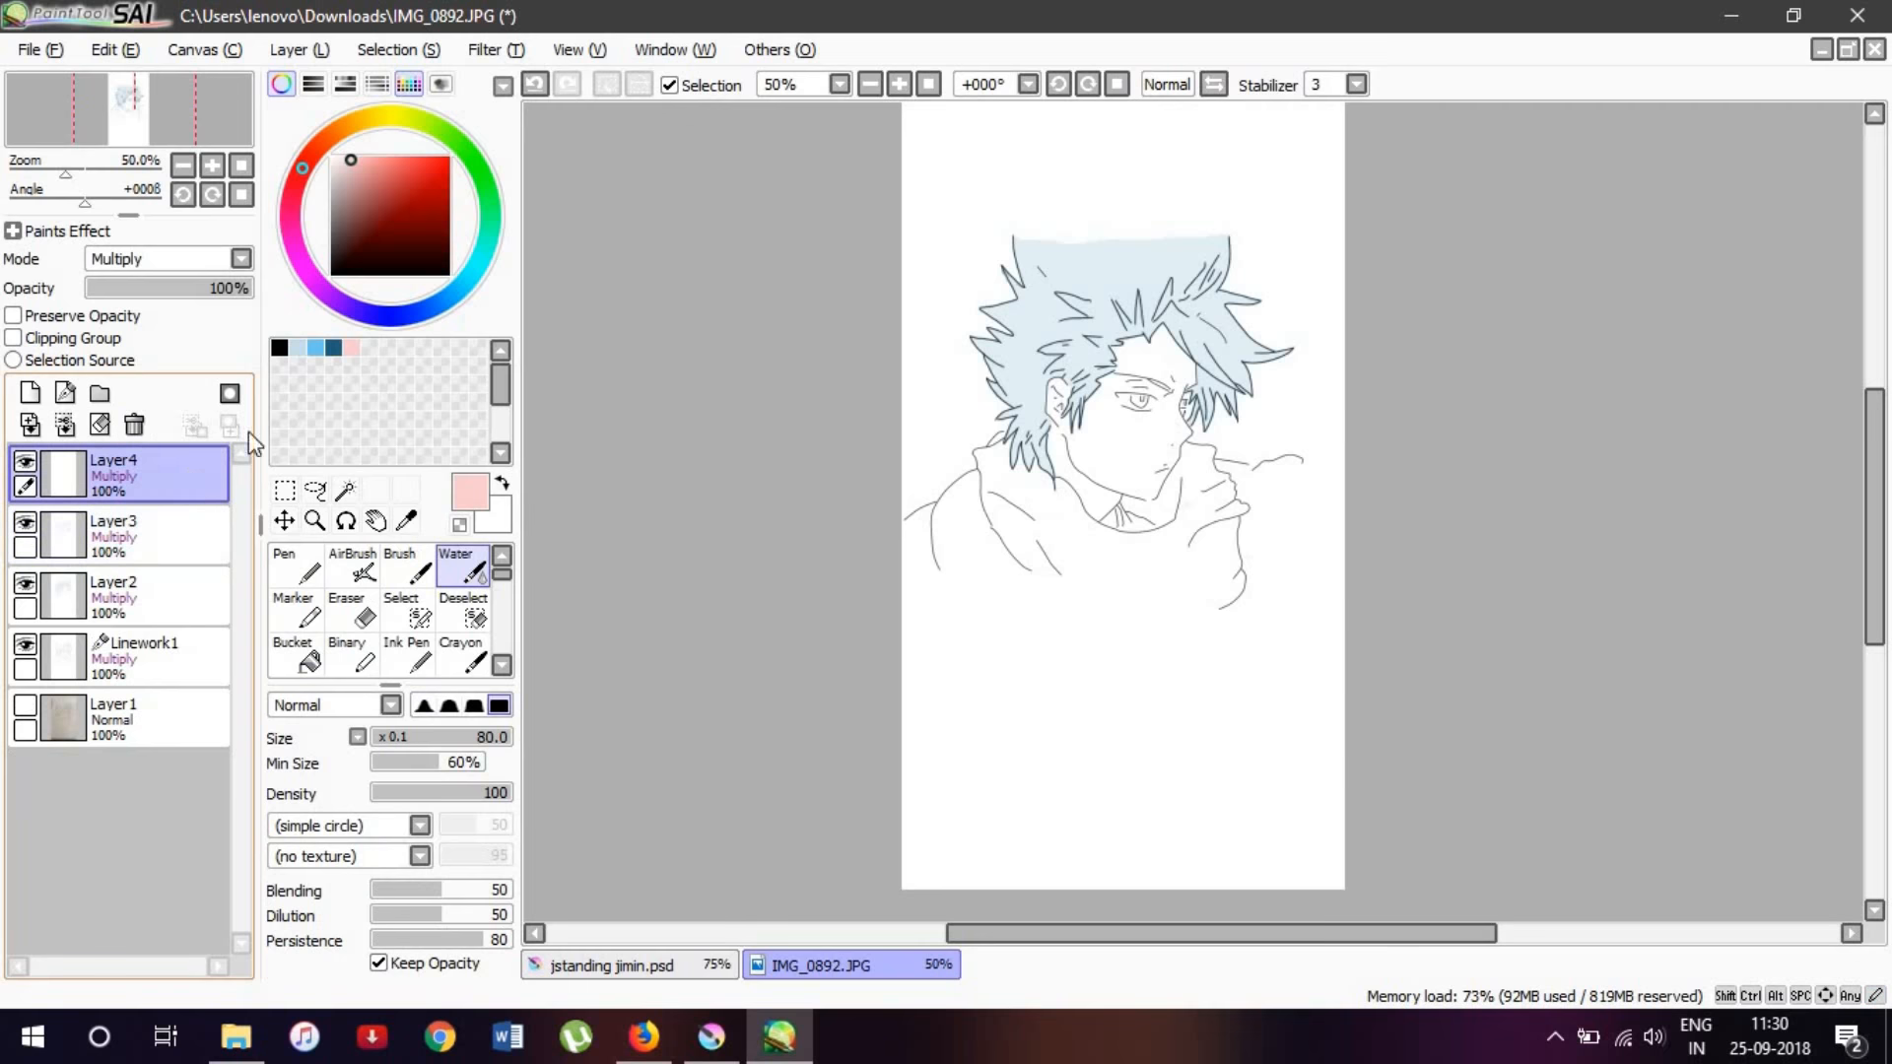
Step: Try painting the face and neck in the pale pink with the Water brush, and undo it
scroll(1163, 411, "down", 2)
scroll(1149, 312, "up", 4)
mouse_move(1149, 313)
left_mouse_down()
mouse_move(1103, 274)
mouse_move(1156, 314)
mouse_move(1044, 538)
mouse_move(1130, 466)
mouse_move(1084, 589)
left_mouse_up()
mouse_move(983, 464)
left_mouse_down()
mouse_move(1036, 382)
mouse_move(1021, 572)
mouse_move(910, 553)
mouse_move(971, 579)
mouse_move(990, 616)
mouse_move(974, 640)
mouse_move(1076, 586)
mouse_move(1079, 616)
mouse_move(1099, 598)
mouse_move(1111, 530)
mouse_move(1165, 465)
mouse_move(1132, 449)
mouse_move(1163, 301)
mouse_move(1182, 295)
mouse_move(1141, 272)
mouse_move(1148, 256)
mouse_move(1080, 267)
mouse_move(1108, 335)
left_mouse_up()
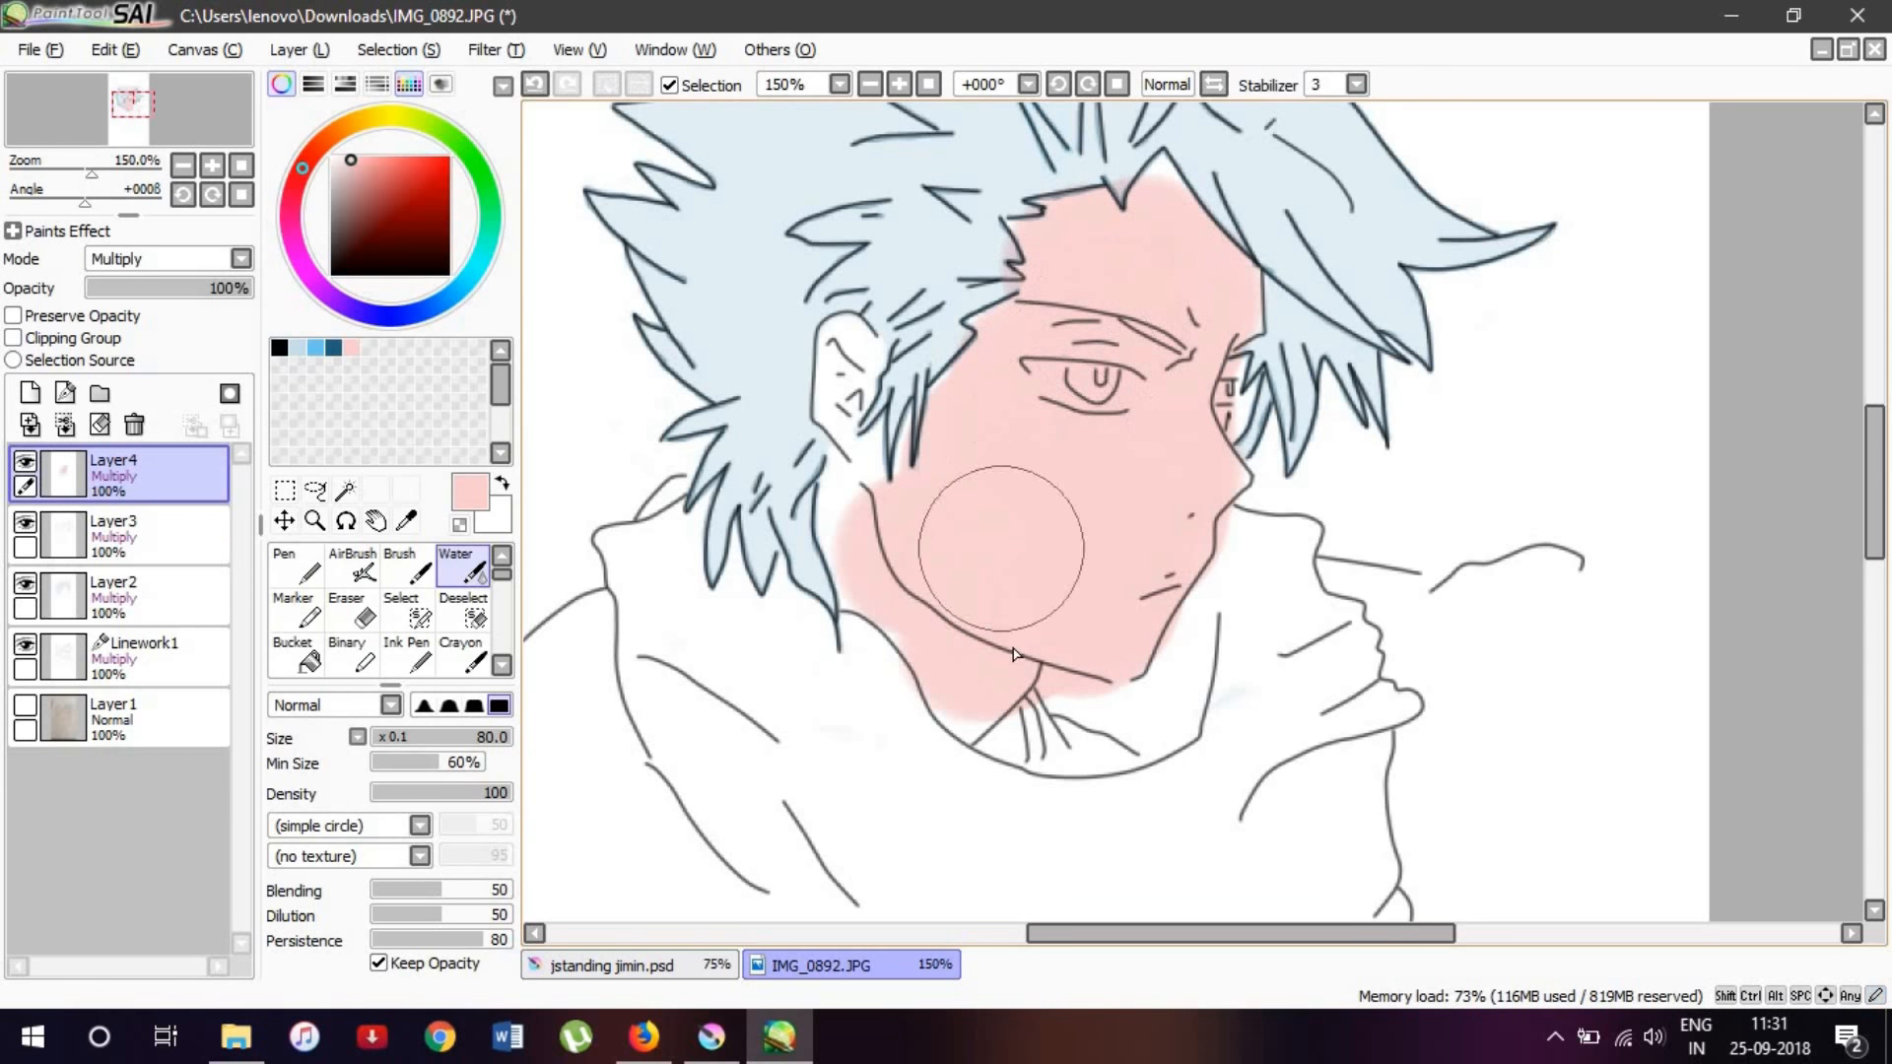
scroll(1010, 650, "down", 2)
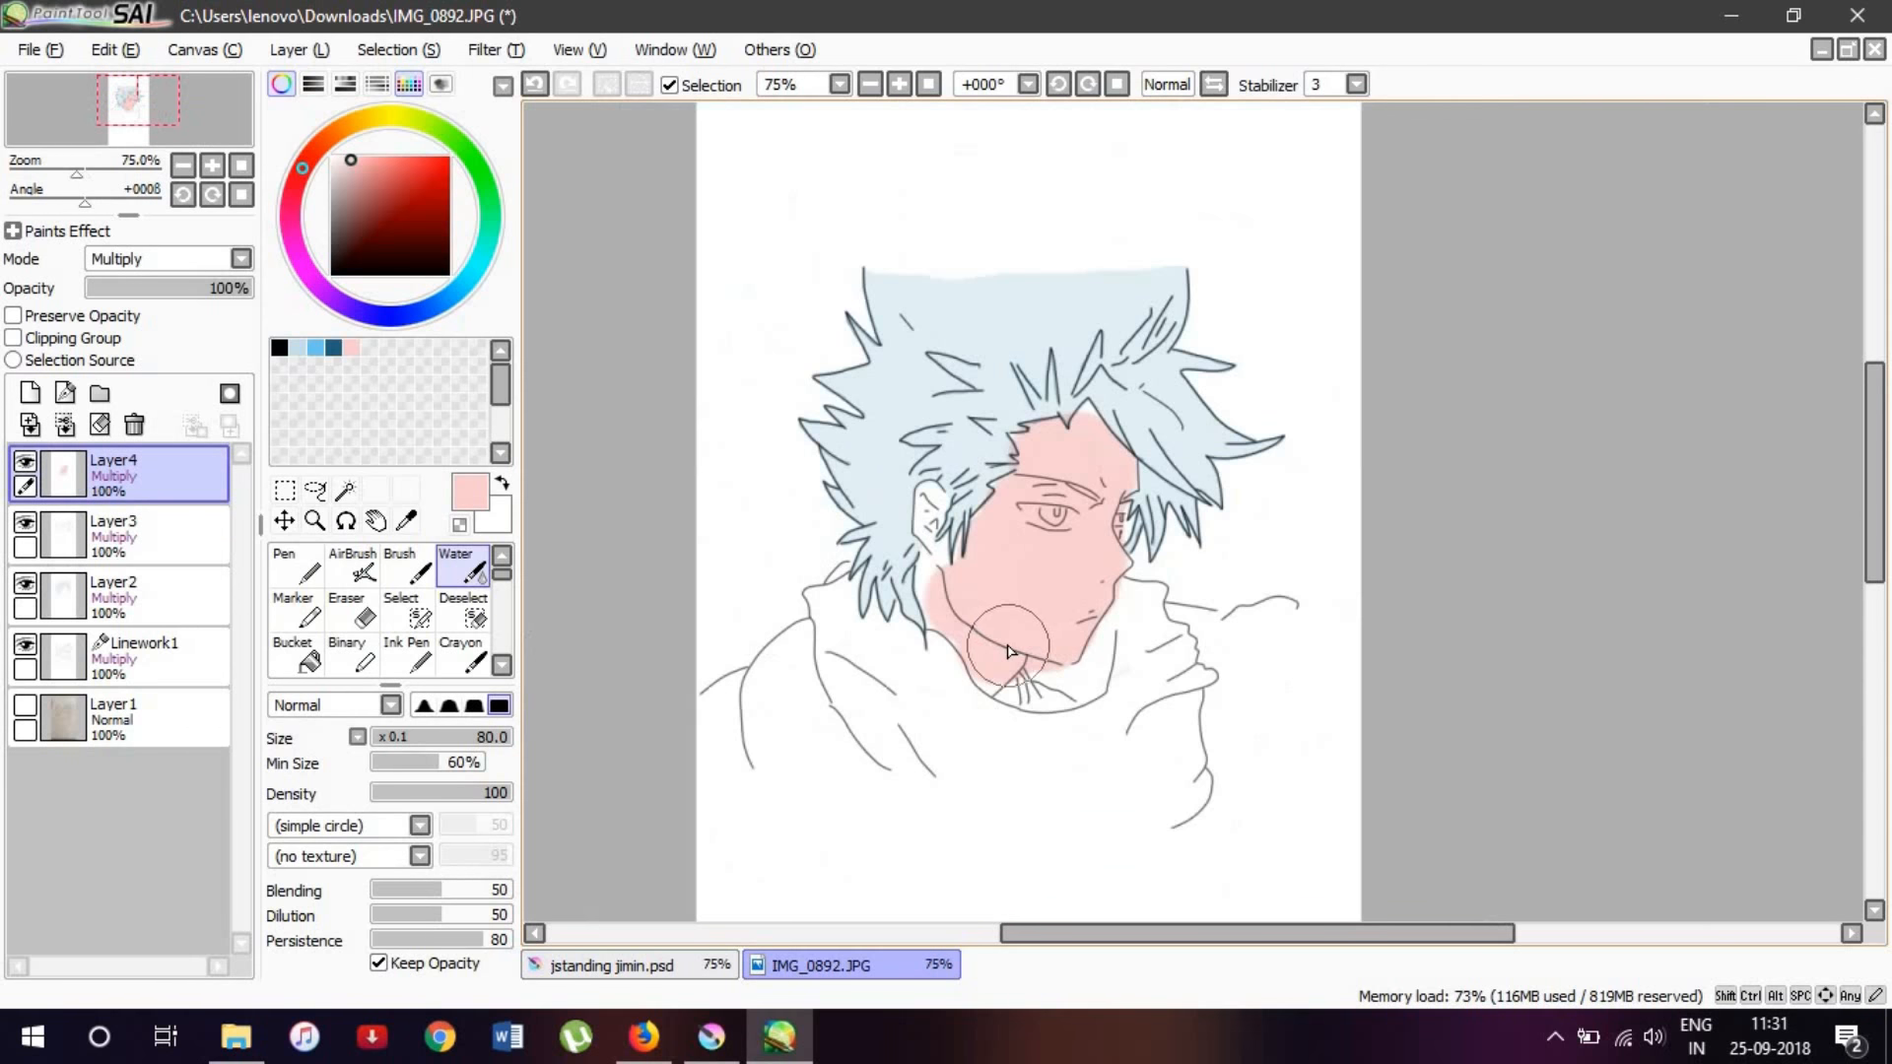
left_click(532, 87)
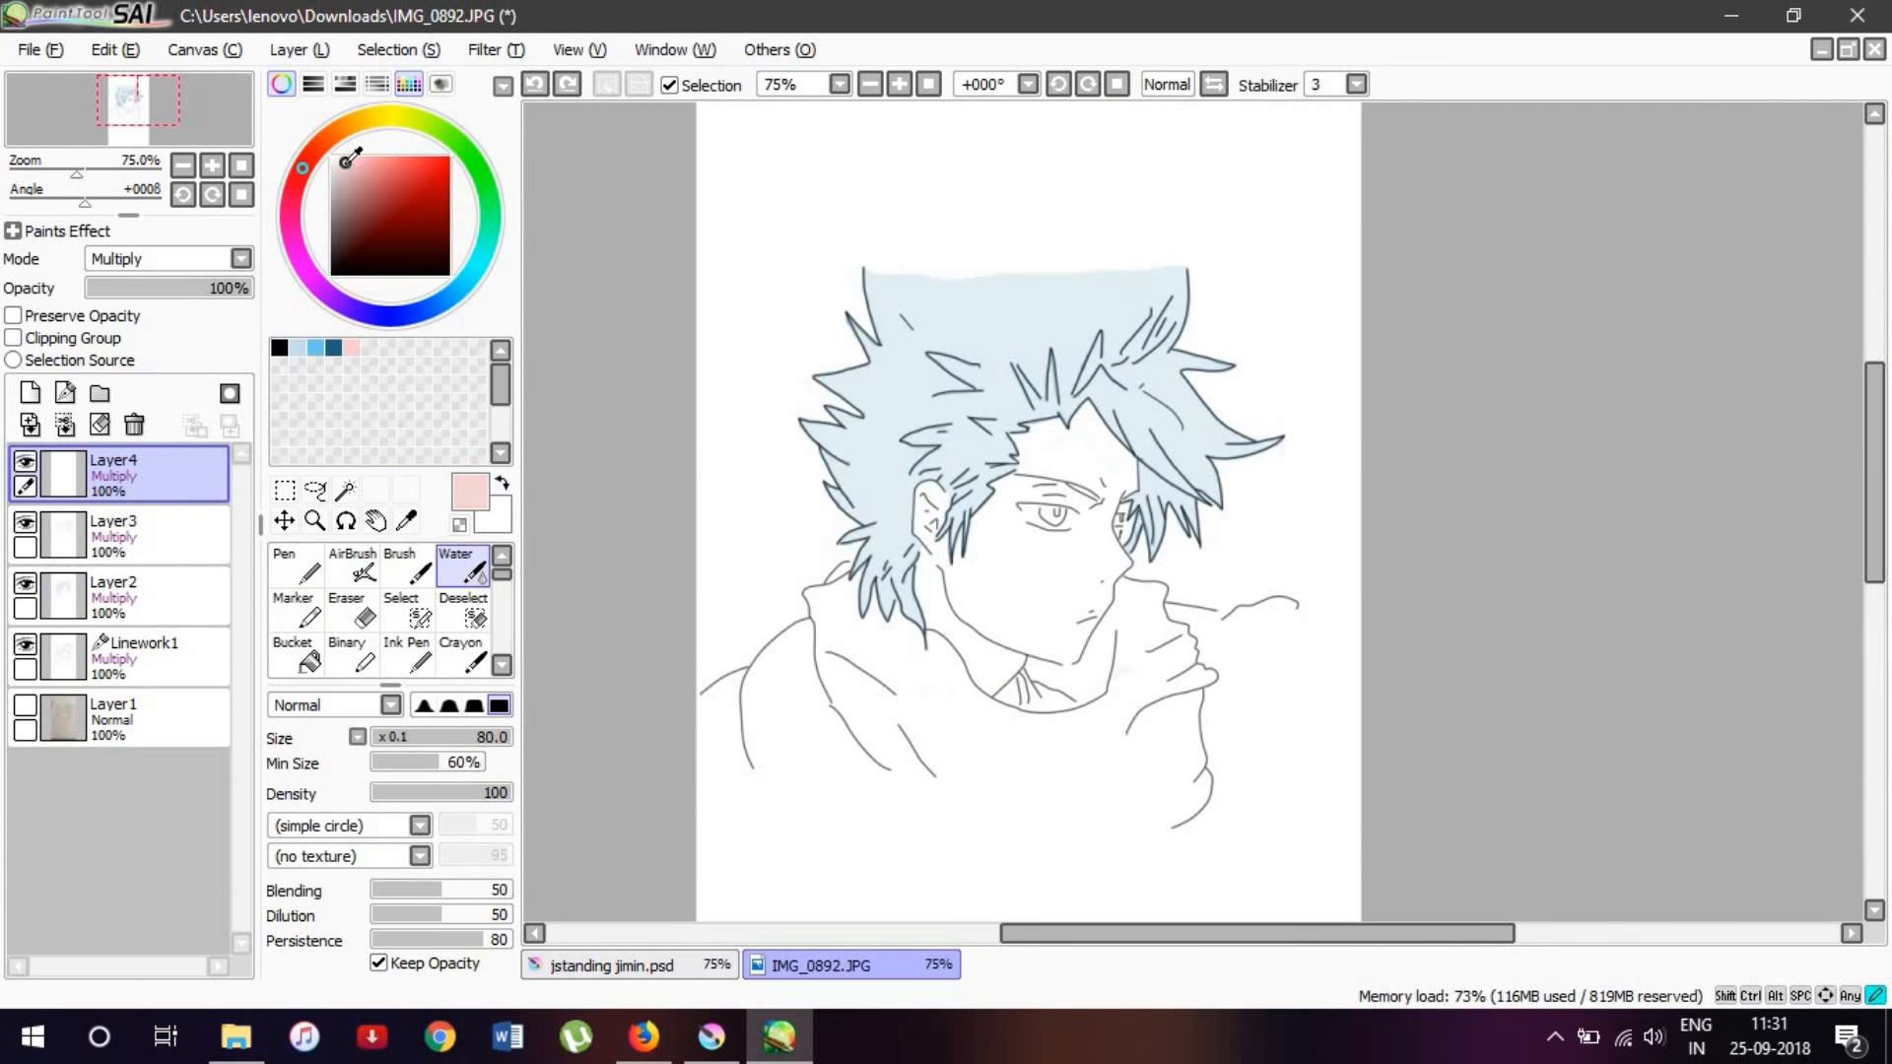
Step: Store the slightly duller pink skin tone as another colour swatch
right_click(369, 344)
left_click(400, 386)
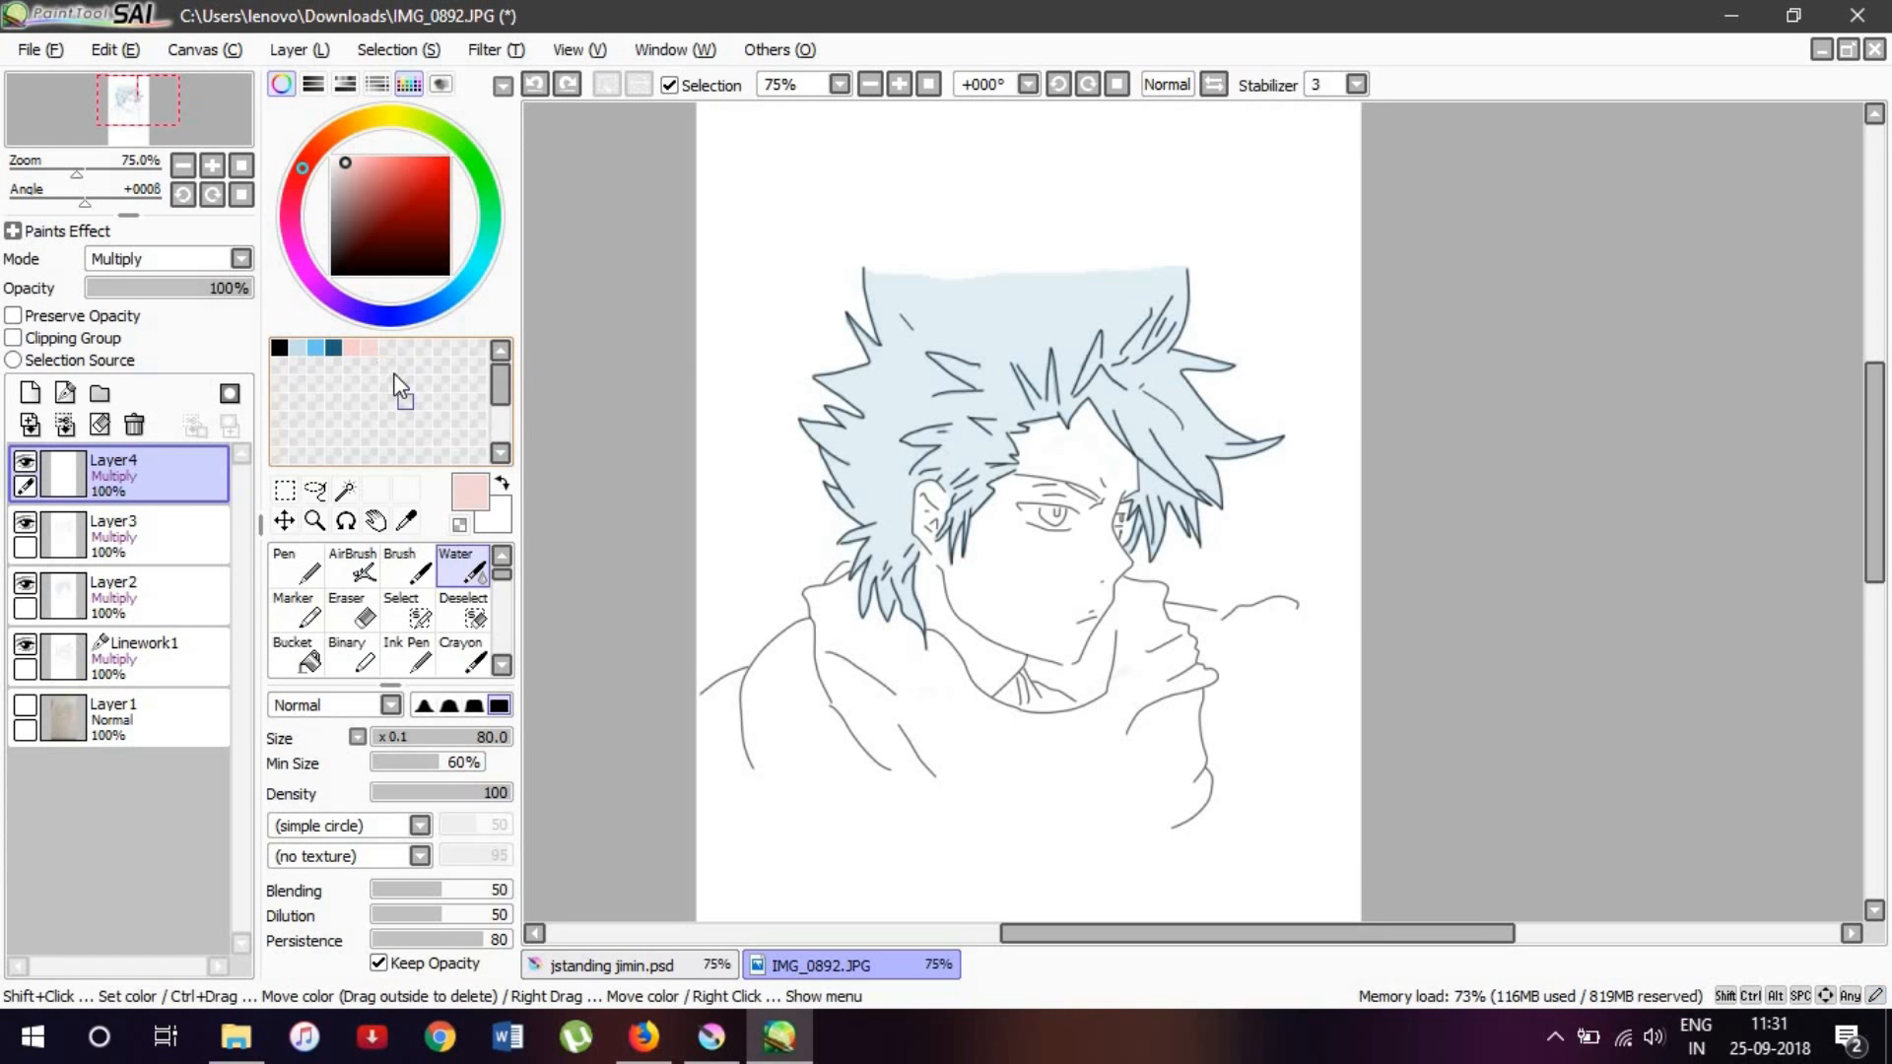
Step: Try painting the face, ear and neck in the duller pink with the Water brush, and undo the strokes
scroll(1165, 500, "down", 4)
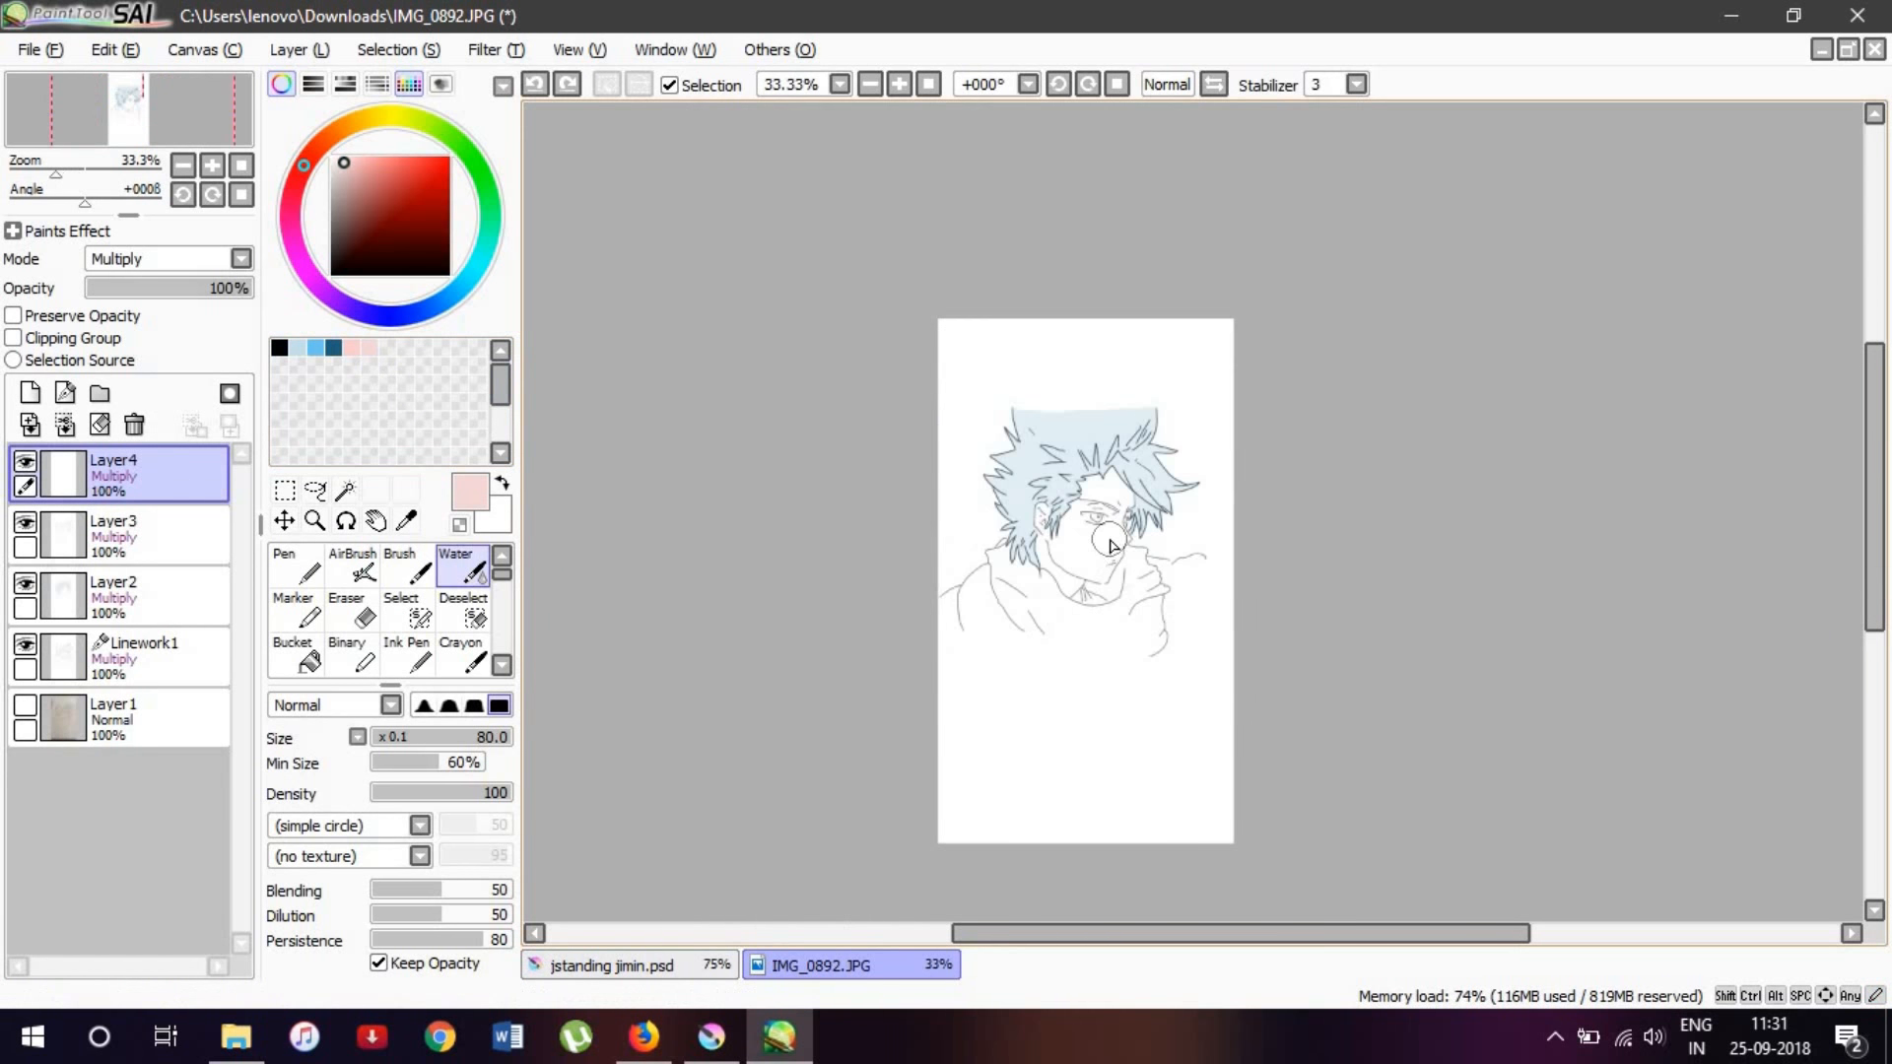
scroll(1111, 542, "up", 5)
scroll(1111, 542, "up", 1)
mouse_move(937, 549)
left_mouse_down()
mouse_move(979, 591)
mouse_move(1077, 591)
mouse_move(1057, 673)
mouse_move(1084, 625)
mouse_move(1069, 769)
mouse_move(1106, 561)
mouse_move(1135, 542)
mouse_move(1077, 482)
mouse_move(1074, 395)
mouse_move(1122, 340)
mouse_move(1065, 330)
mouse_move(975, 464)
mouse_move(926, 482)
mouse_move(820, 441)
mouse_move(808, 414)
mouse_move(788, 433)
mouse_move(906, 638)
mouse_move(937, 799)
mouse_move(1035, 697)
left_mouse_up()
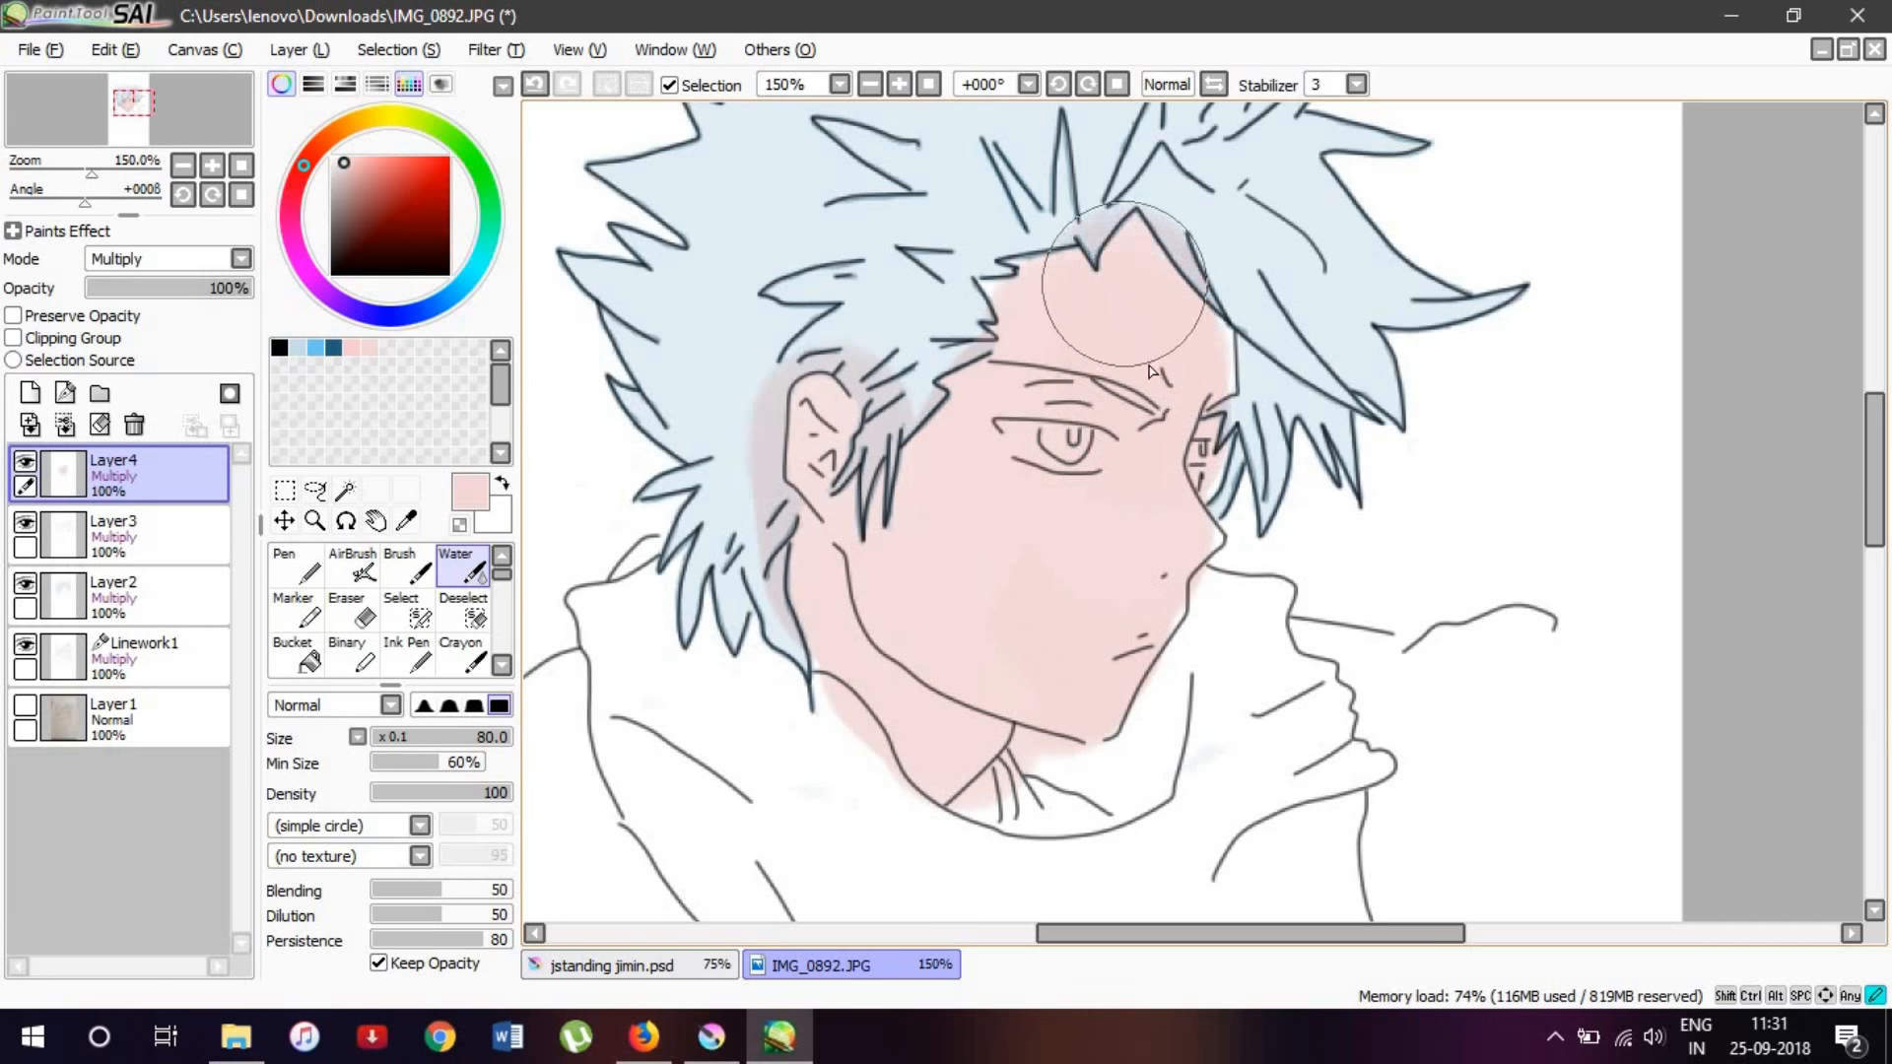
scroll(1051, 492, "down", 3)
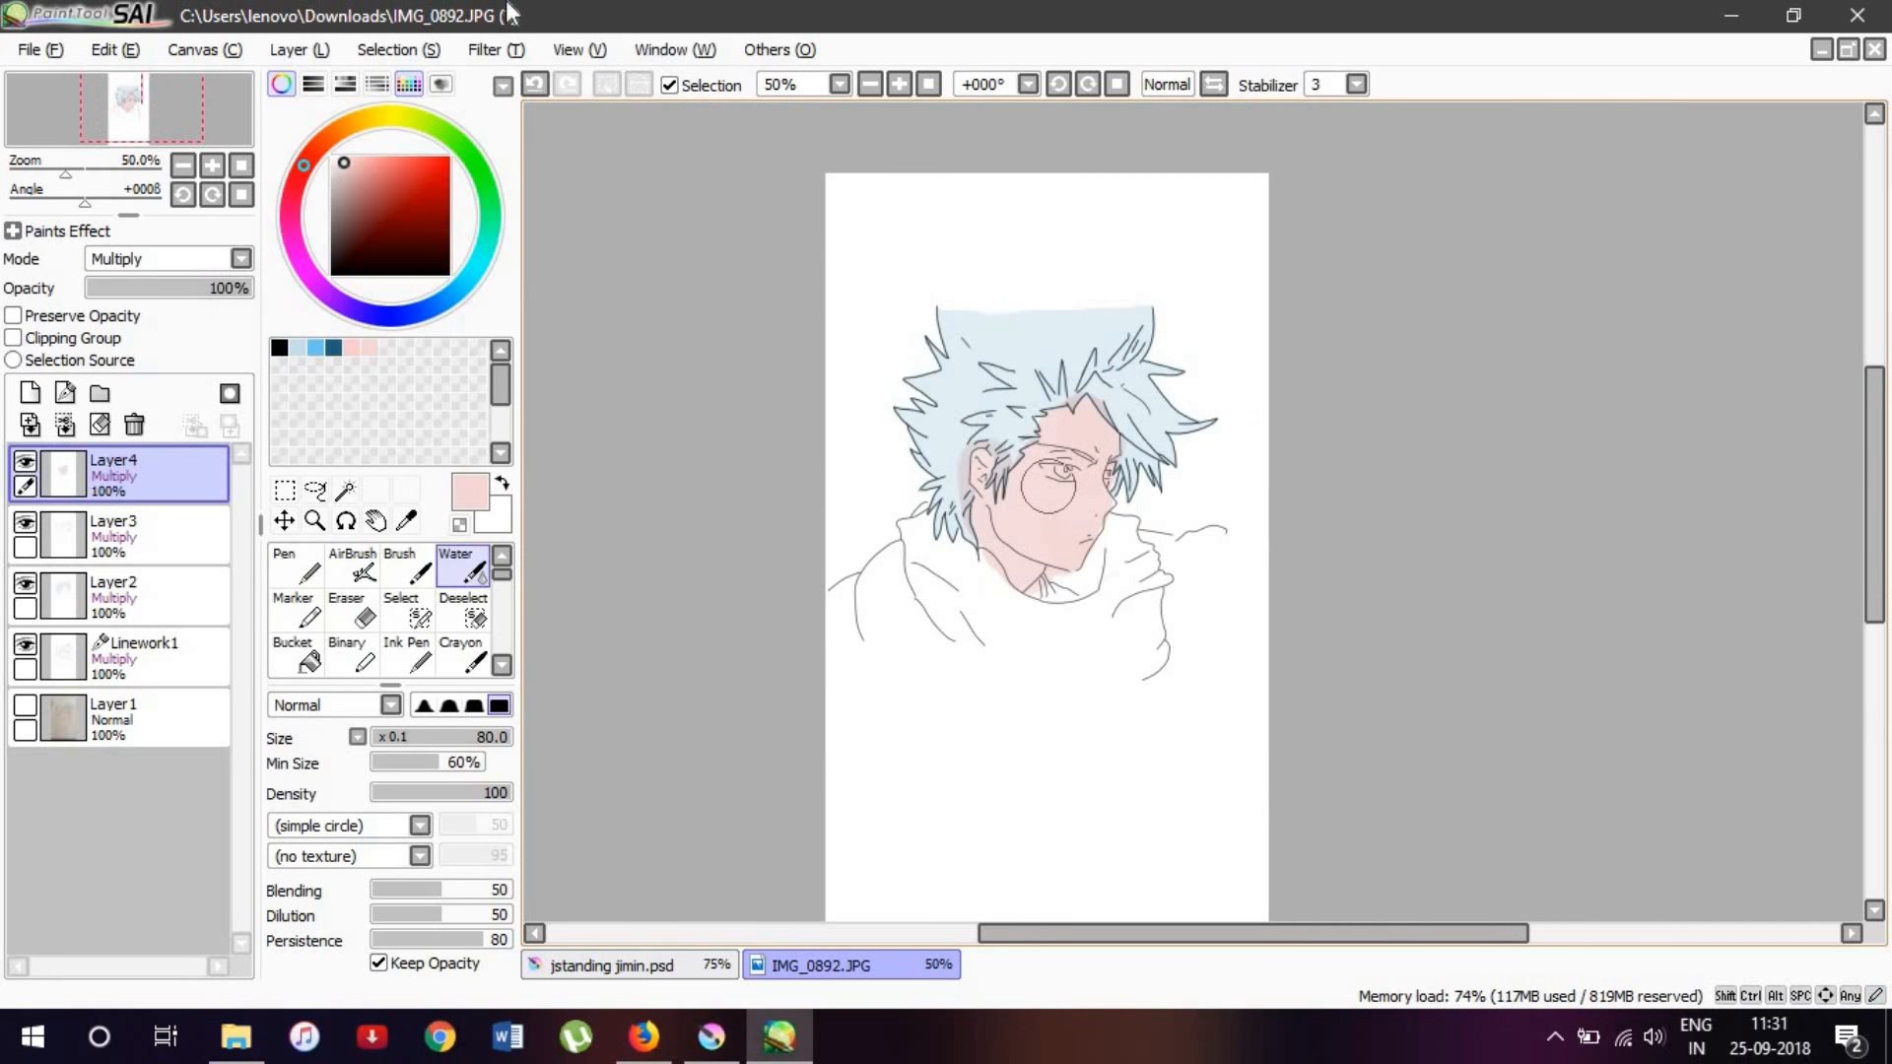
left_click(535, 89)
left_click(535, 89)
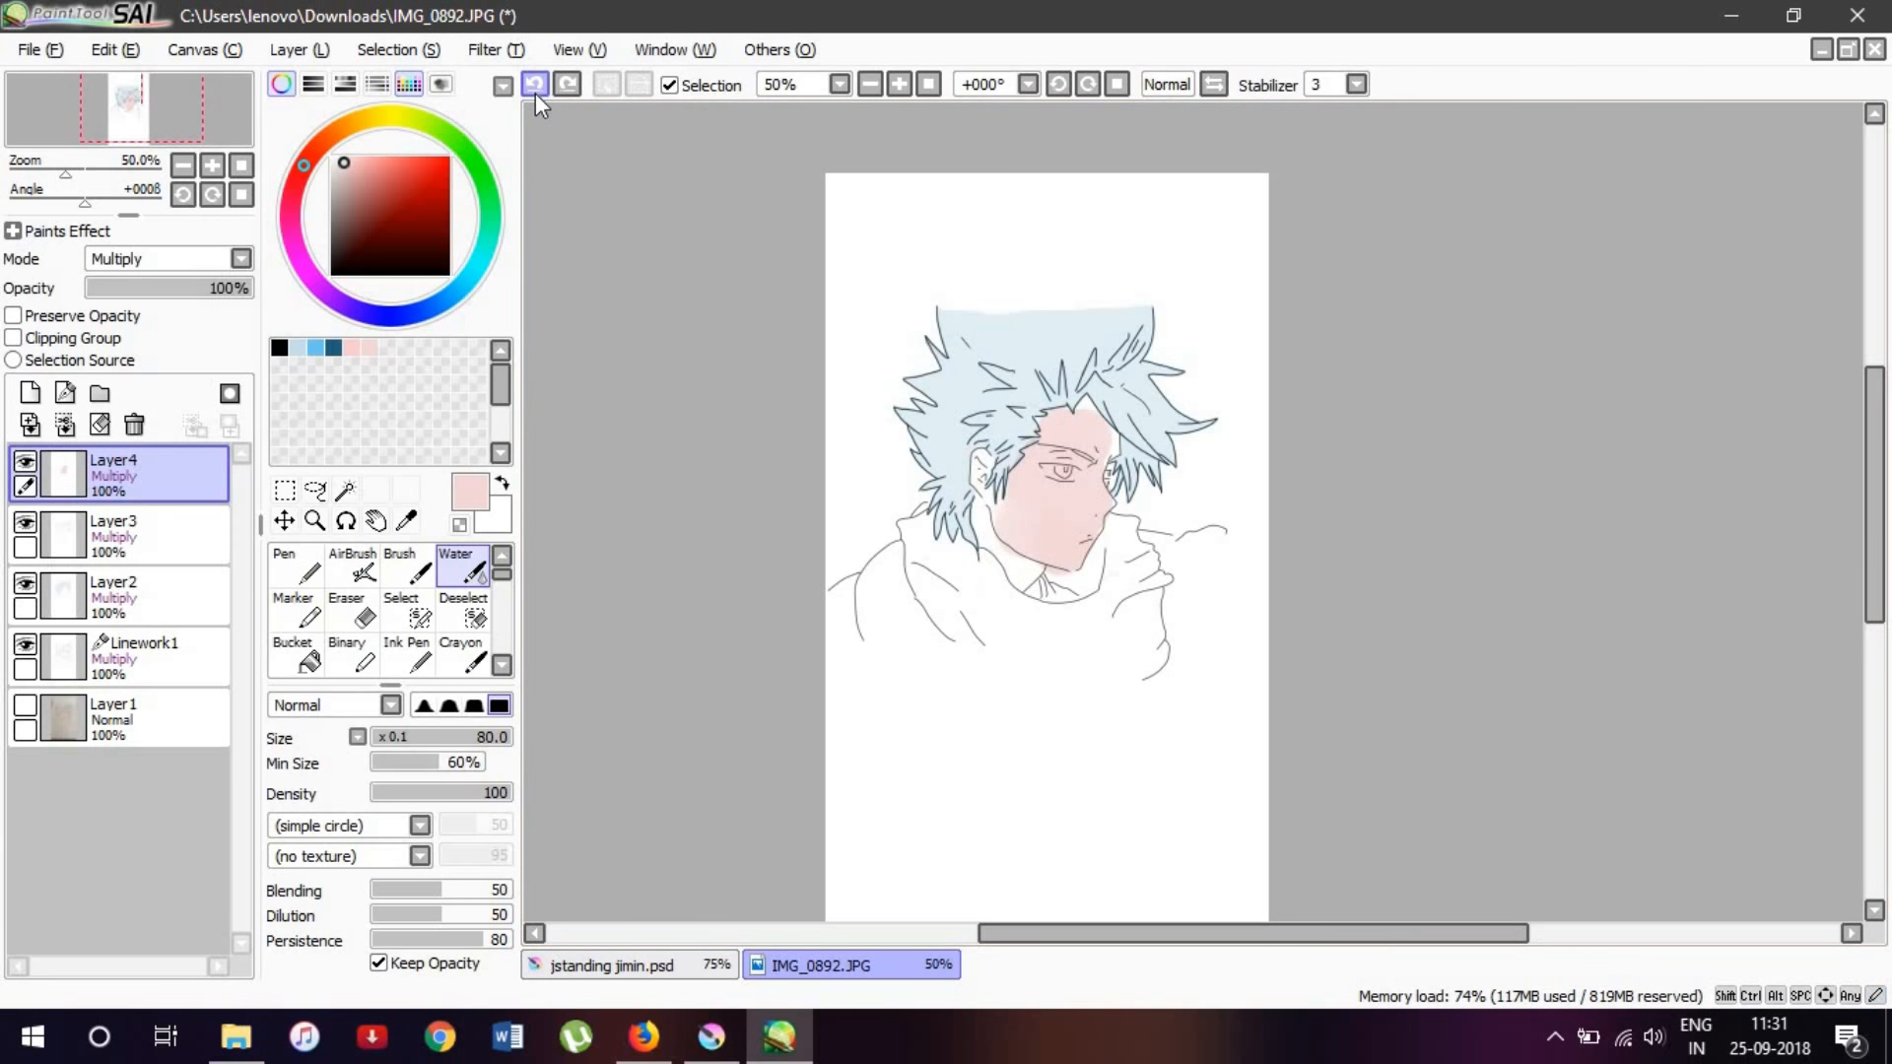
left_click(535, 87)
scroll(463, 424, "up", 2)
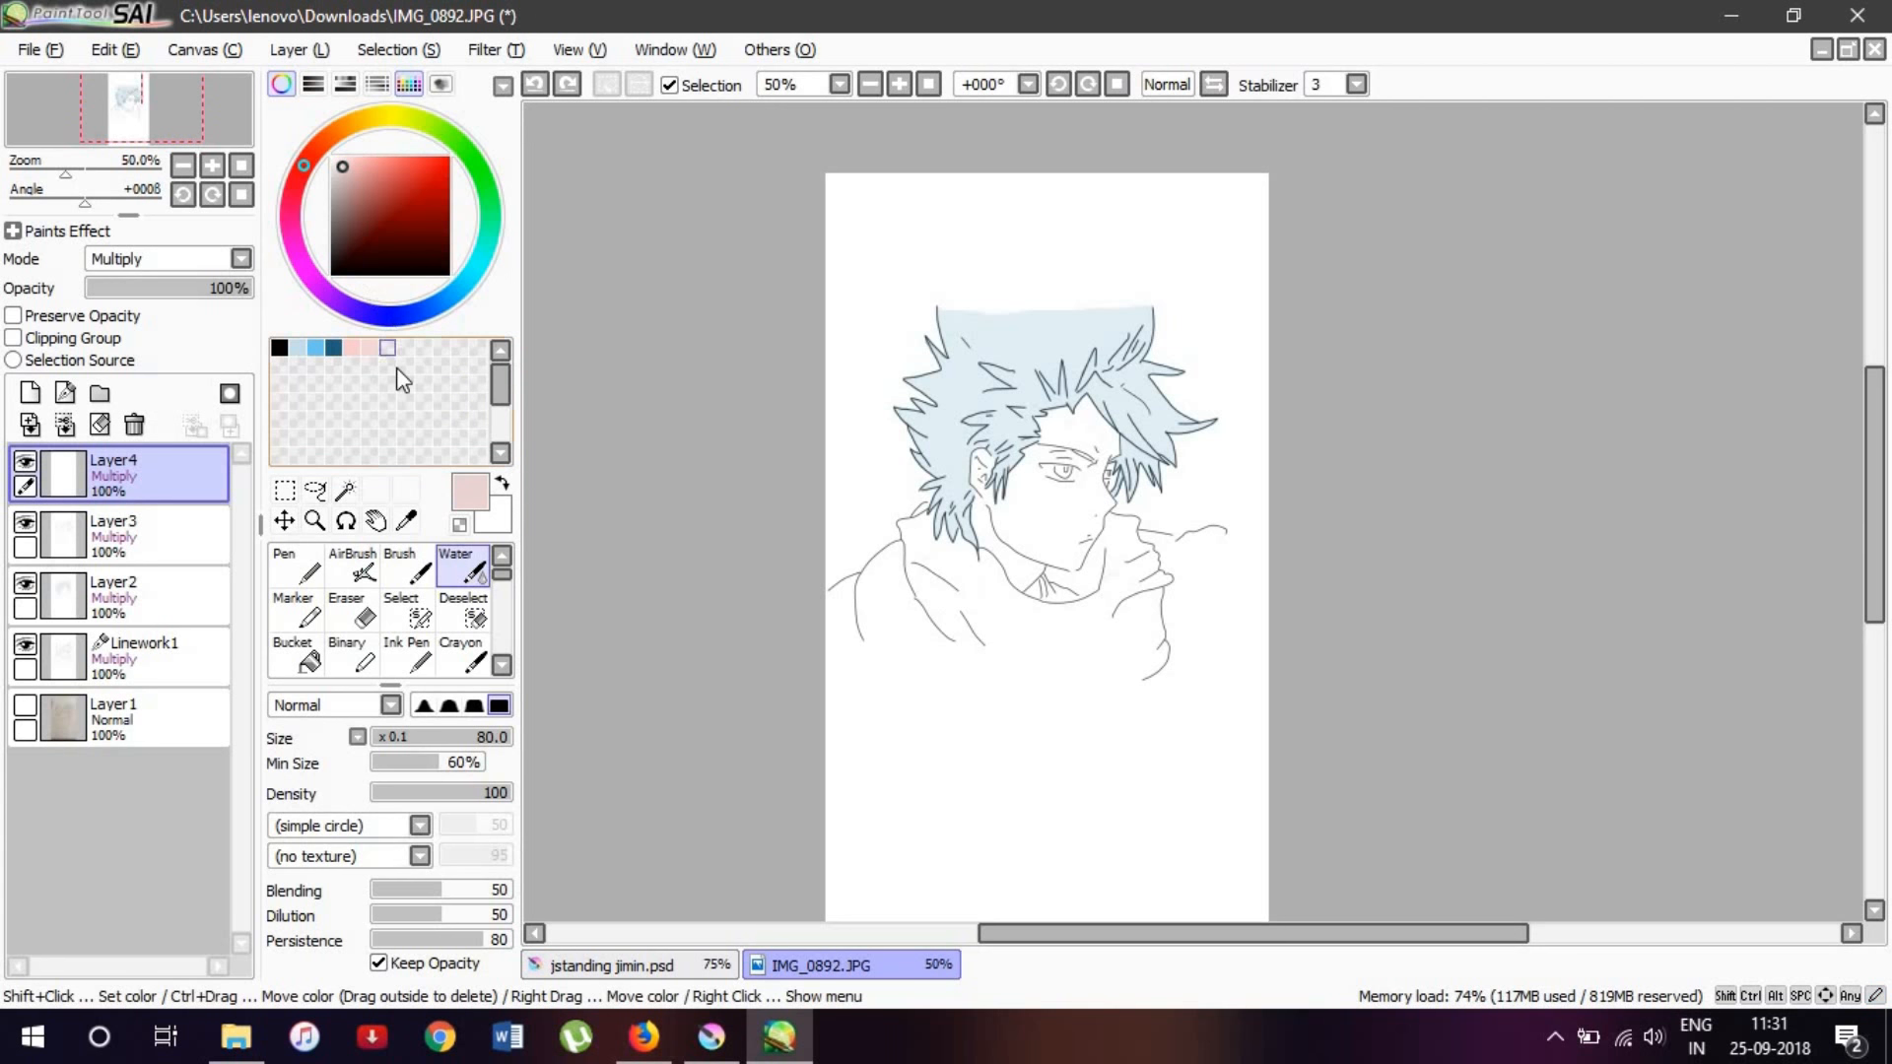
Step: Store a more greyish pink skin tone as a third skin swatch
right_click(388, 352)
left_click(410, 400)
Step: Try painting the face and neck in the greyish pink with the Water brush, and undo the strokes
scroll(1068, 439, "up", 1)
mouse_move(1083, 413)
left_mouse_down()
mouse_move(1025, 492)
mouse_move(1082, 519)
mouse_move(1074, 433)
mouse_move(1094, 576)
mouse_move(1037, 598)
mouse_move(971, 498)
mouse_move(936, 586)
mouse_move(921, 482)
mouse_move(1001, 626)
mouse_move(1019, 555)
left_mouse_up()
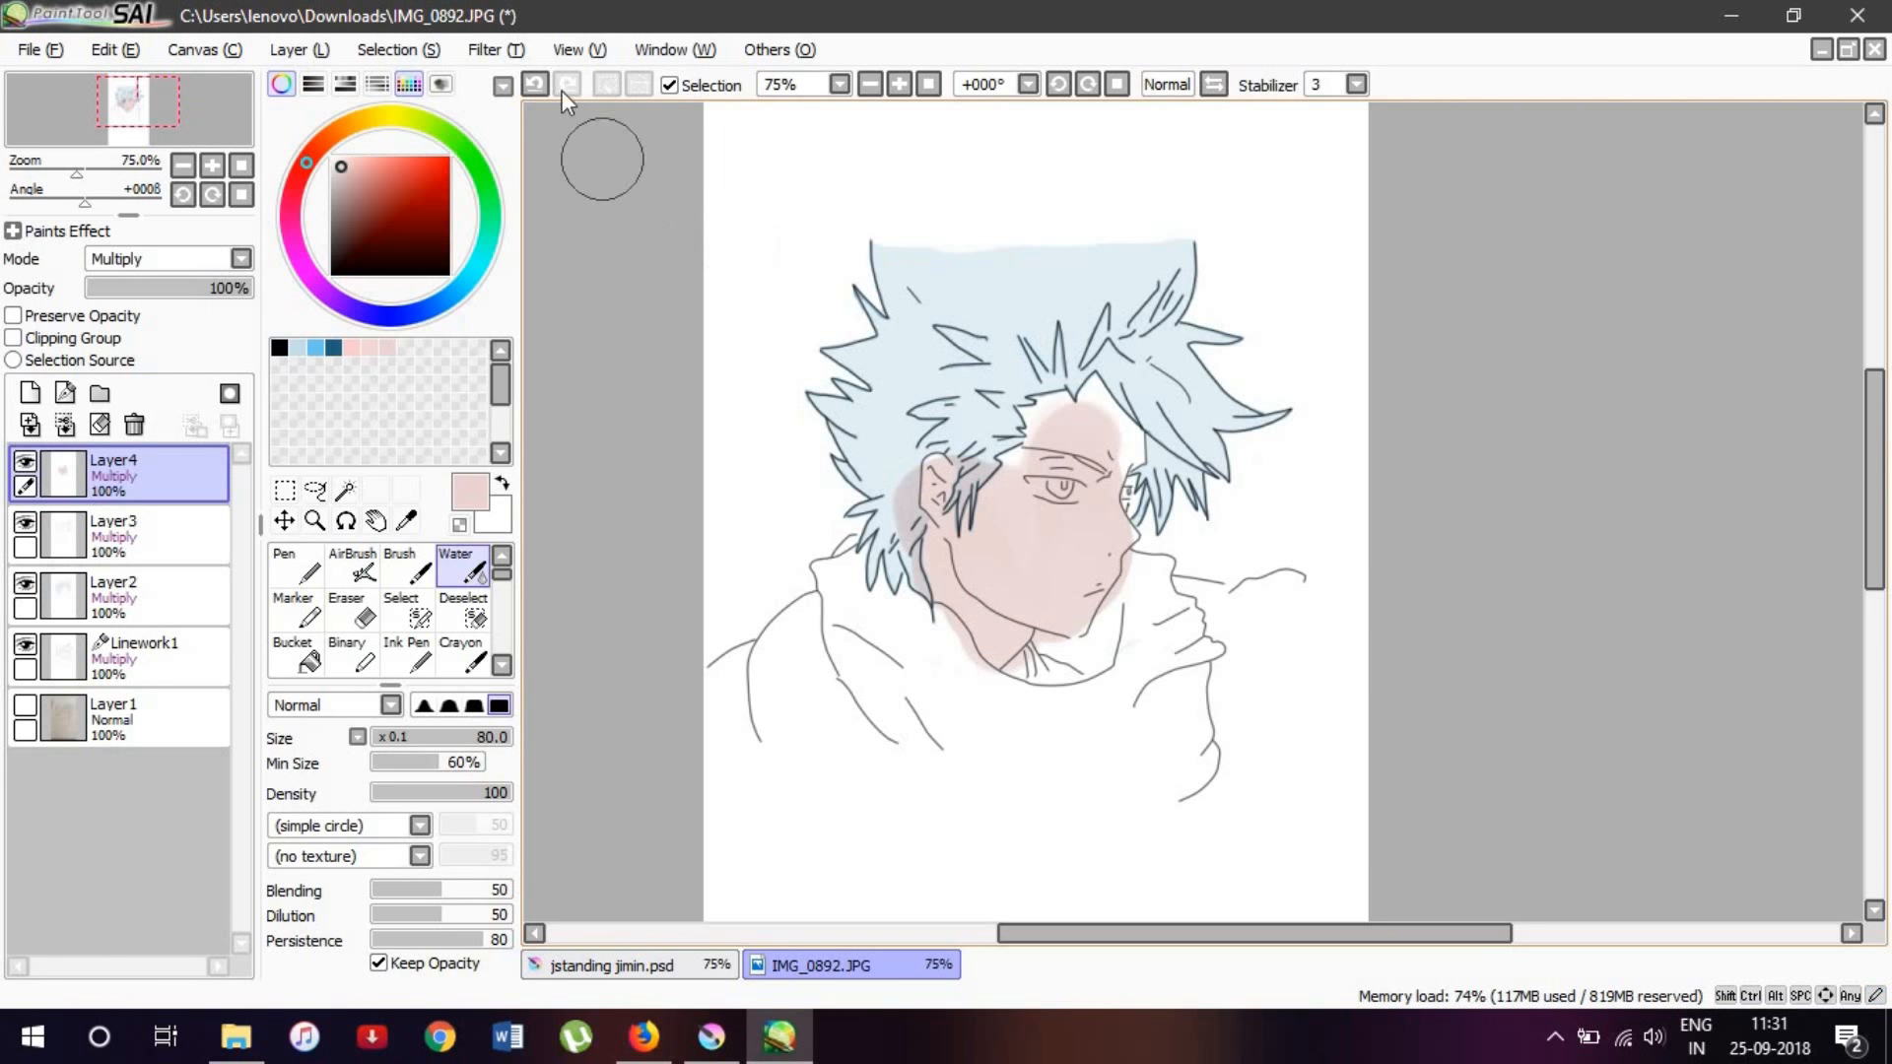
left_click(535, 83)
left_click(535, 84)
left_click(535, 84)
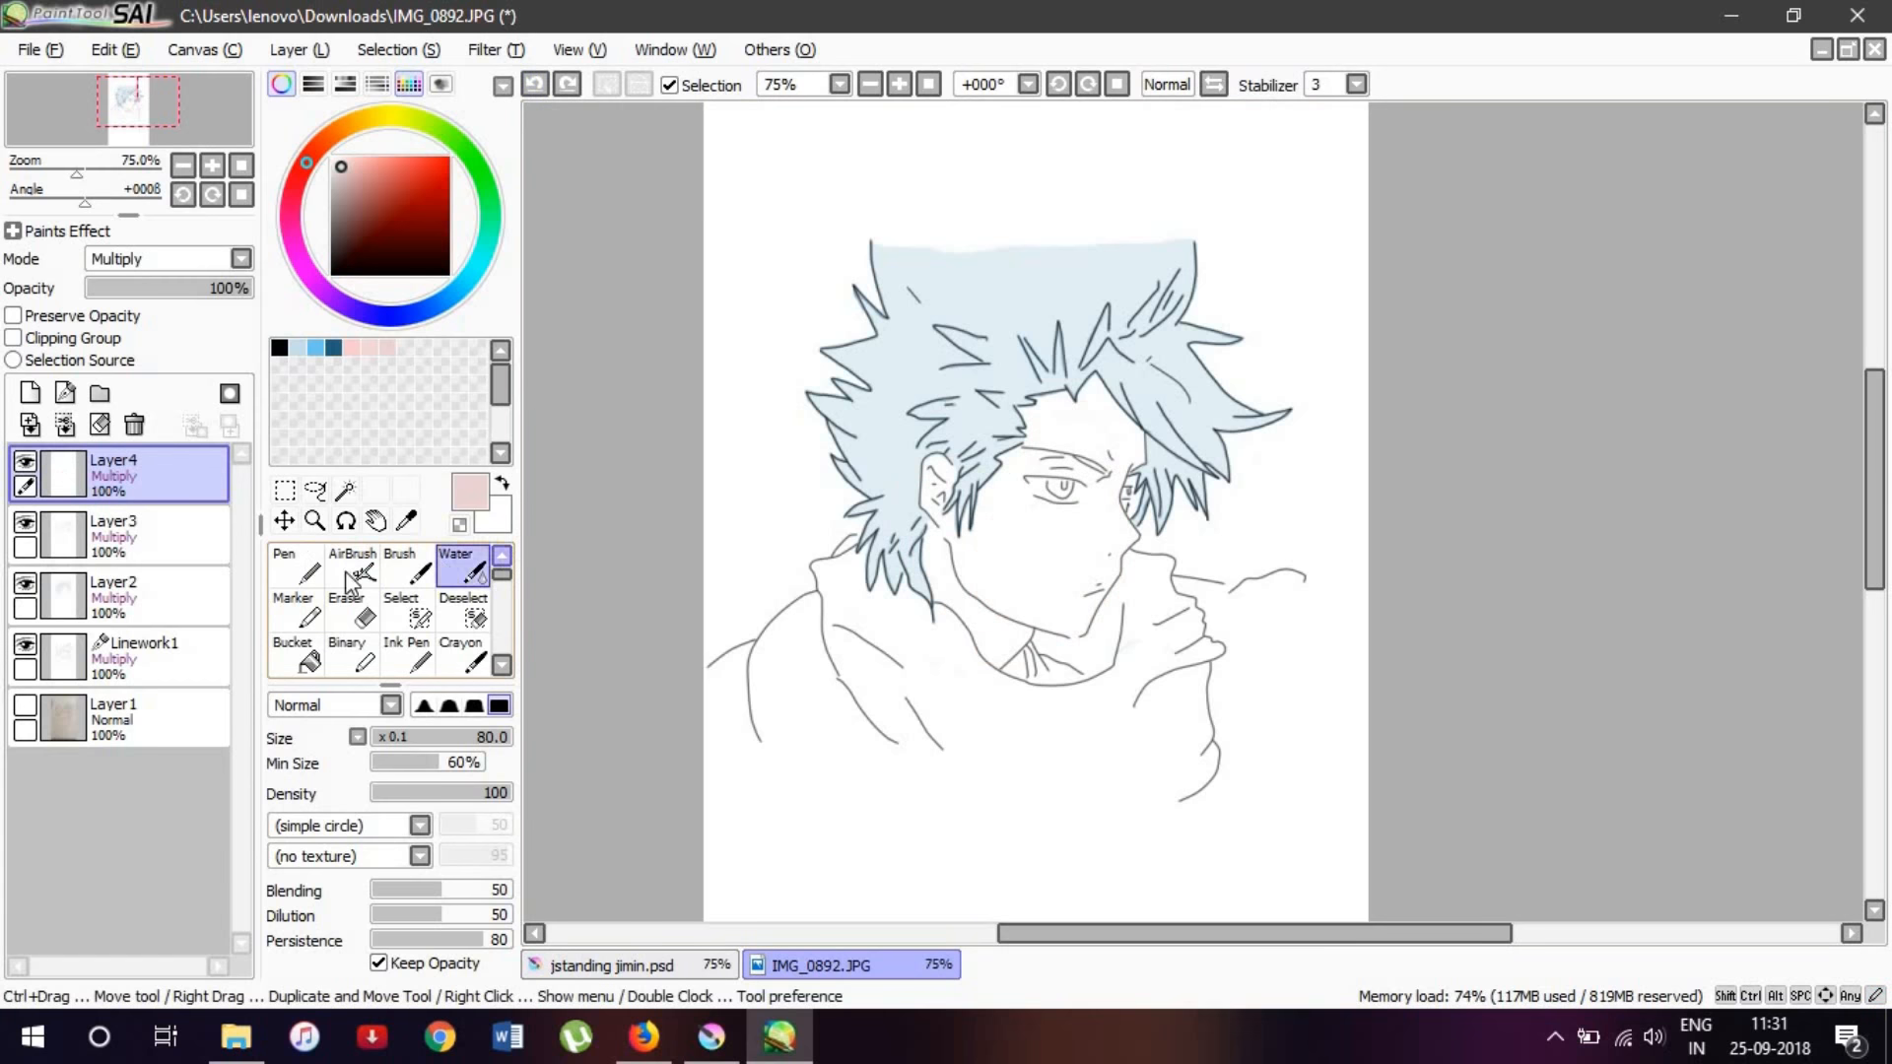
Step: Cover the whole face, ear and neck with greyish pink using the Brush tool at size 300
left_click(421, 577)
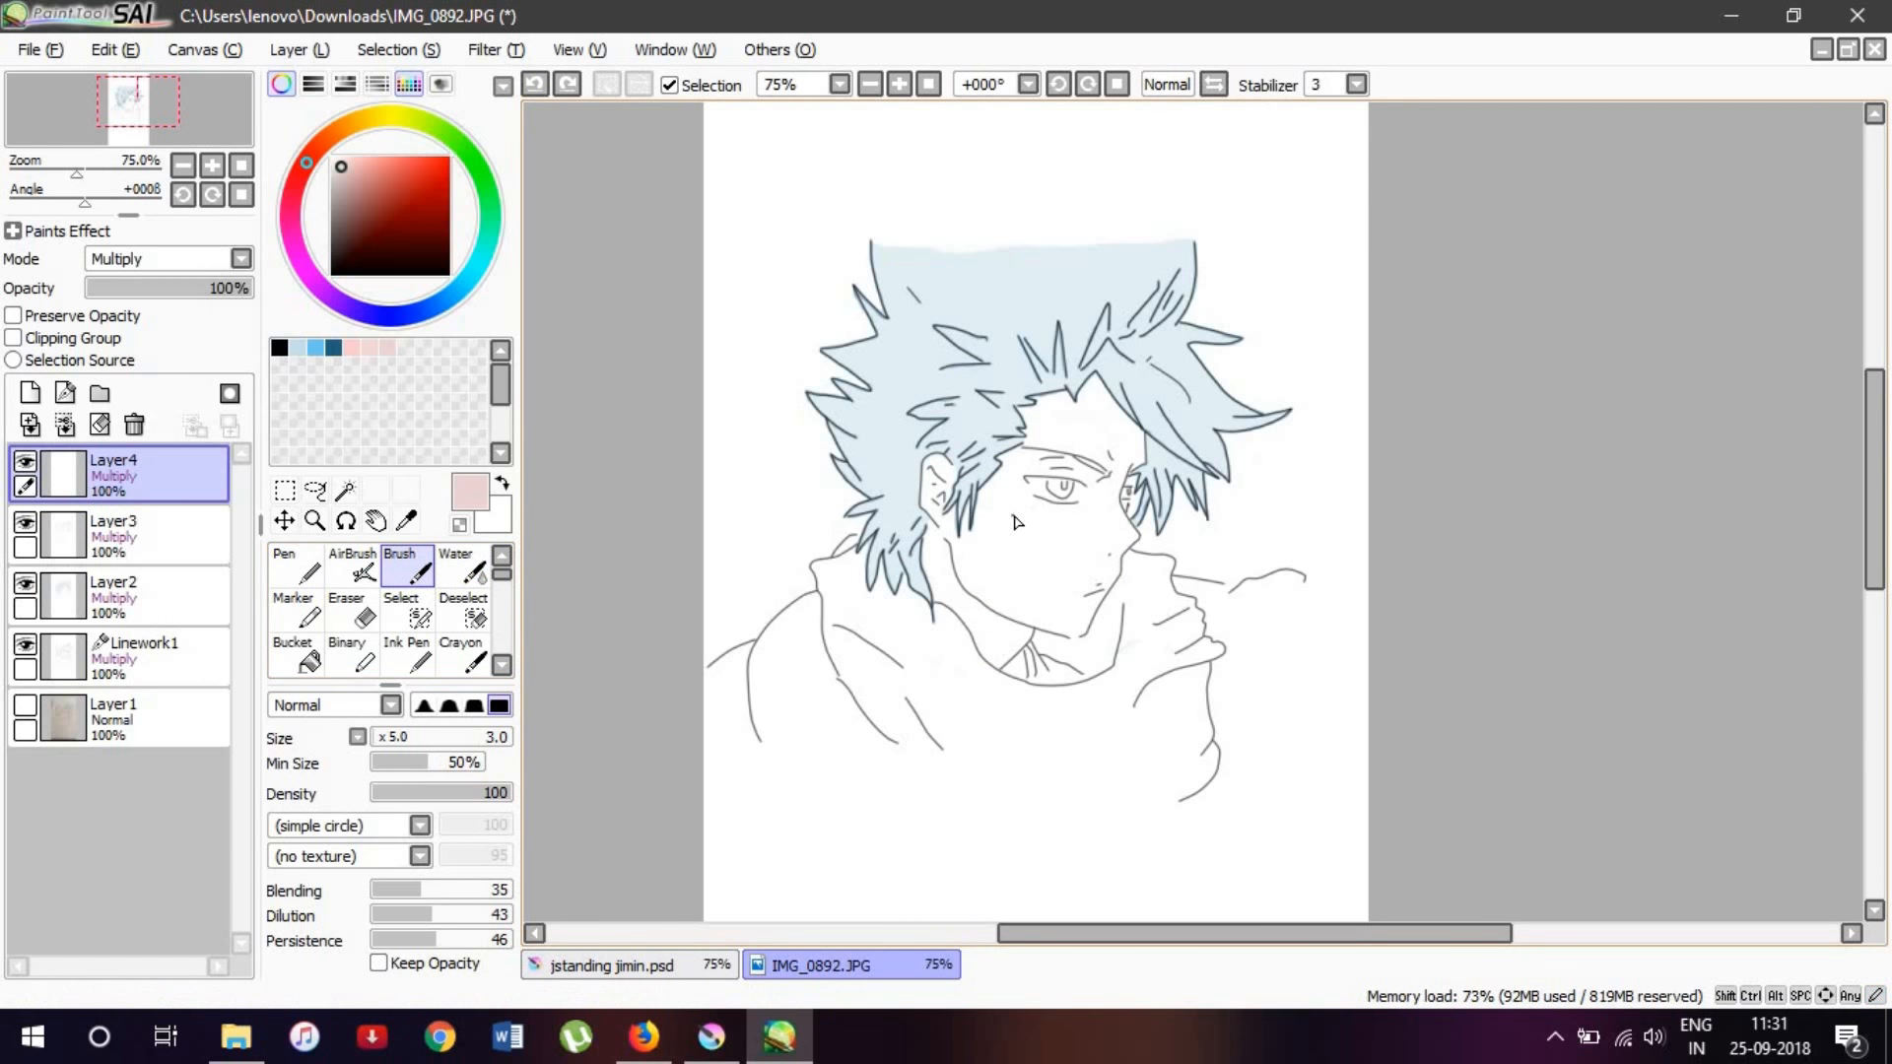
key("bracketright")
key("bracketright")
key("bracketright")
key("bracketright")
key("bracketright")
key("bracketright")
key("bracketright")
key("bracketright")
mouse_move(1024, 541)
left_mouse_down()
mouse_move(1070, 539)
mouse_move(1066, 513)
left_mouse_up()
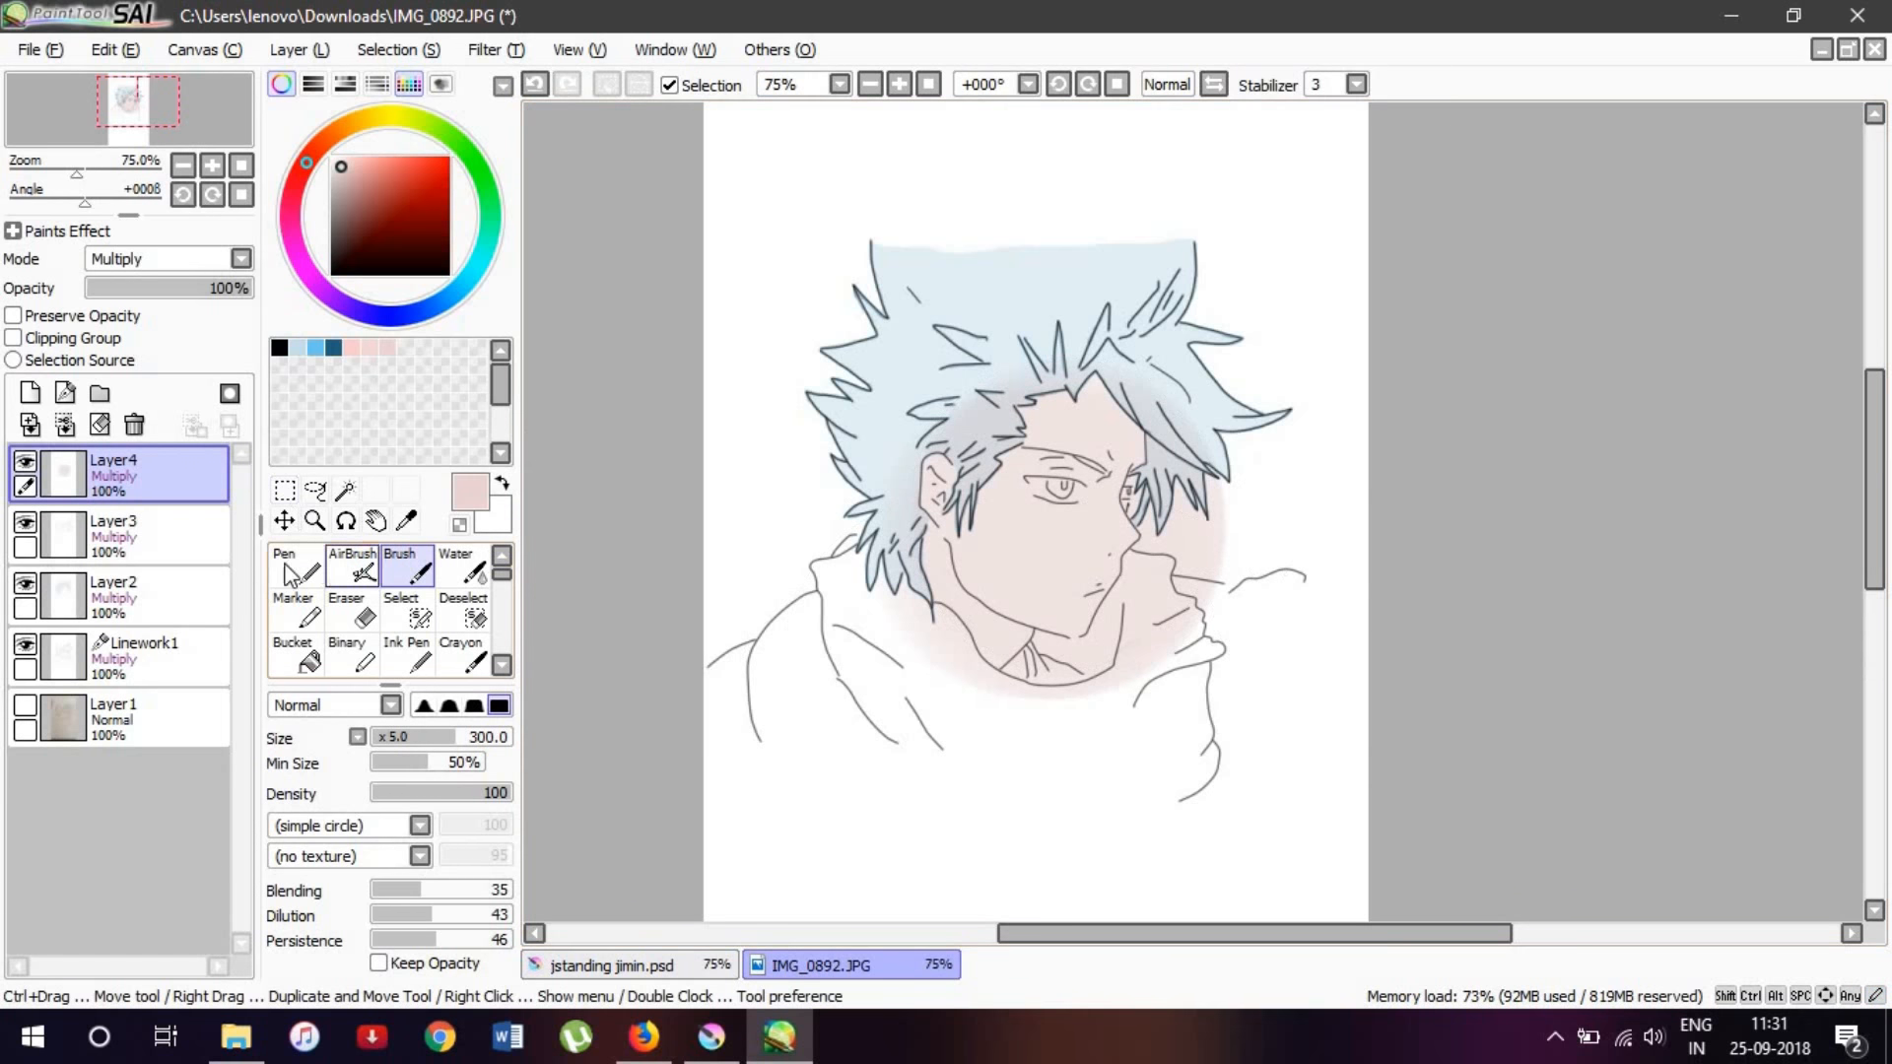
Step: Erase the pink that spills past the face onto the collar and hair, using the Eraser at size 70
left_click(355, 611)
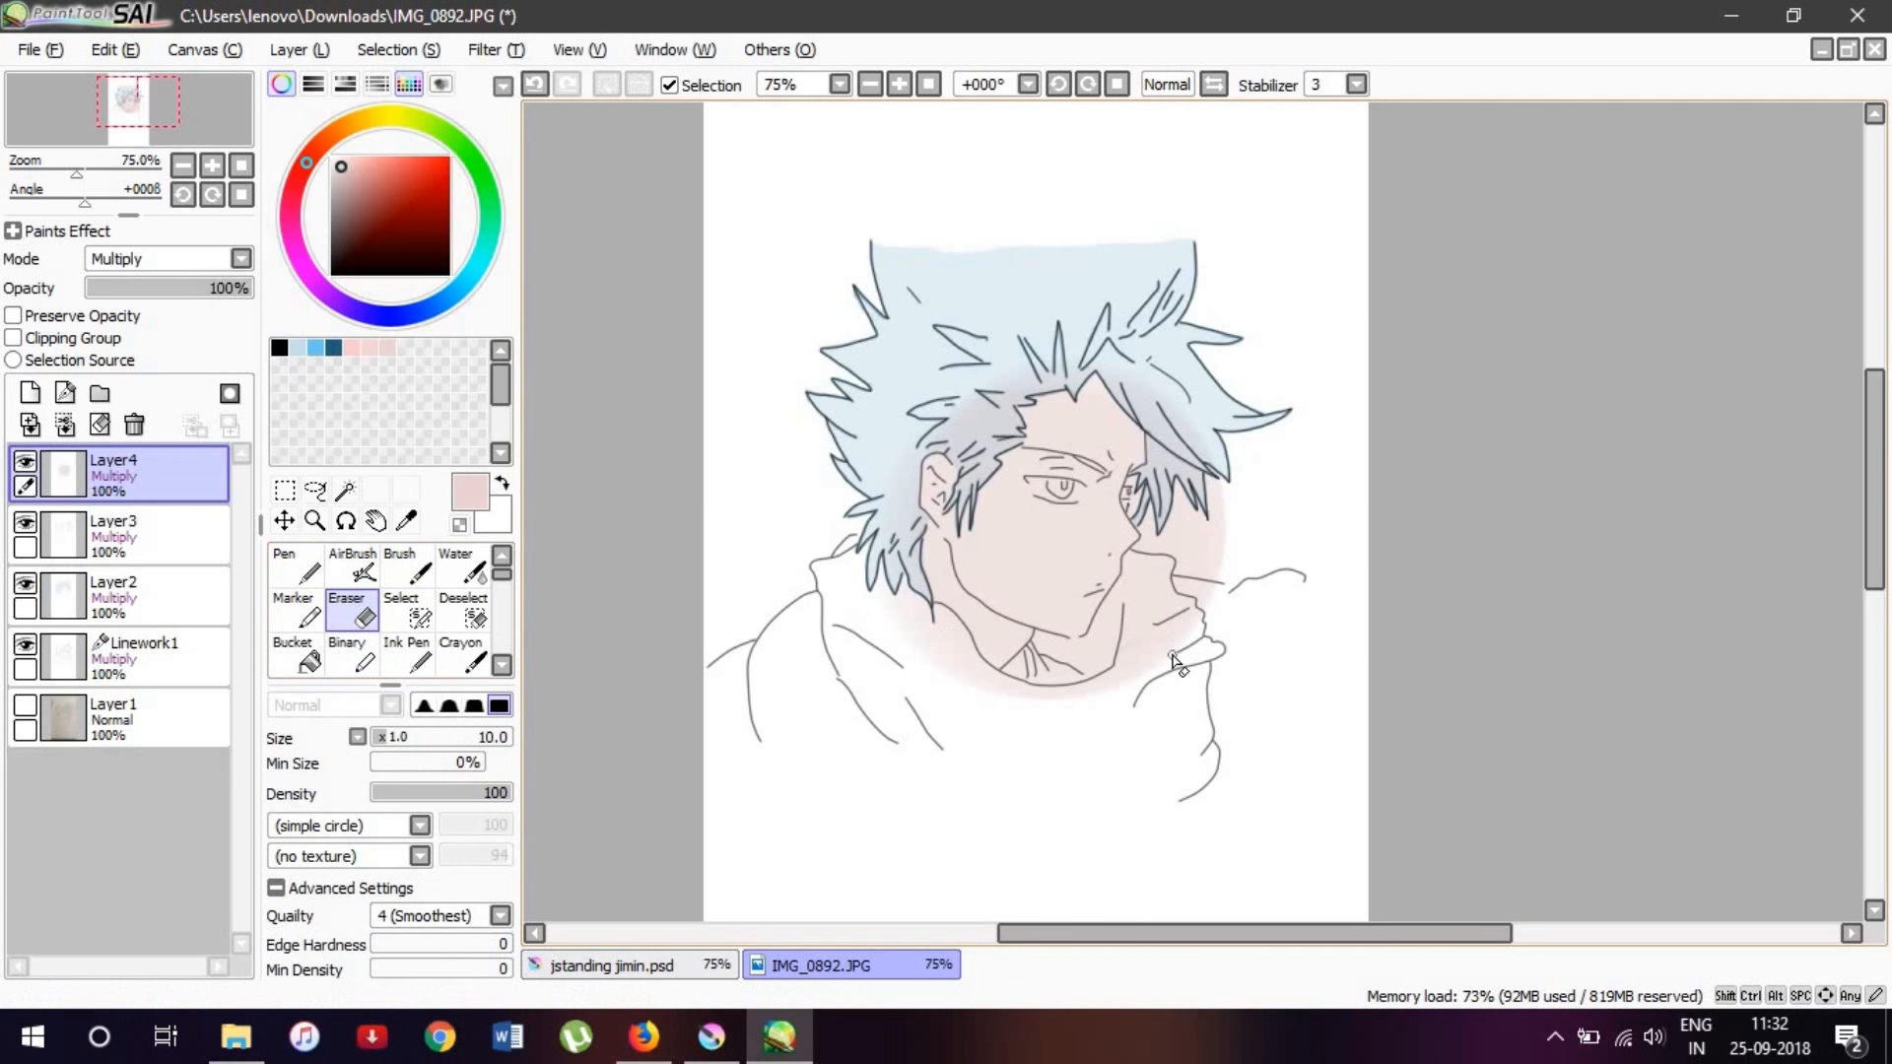
key("bracketright")
key("bracketright")
key("bracketright")
key("bracketright")
key("bracketright")
left_click_drag(1195, 640, 1181, 396)
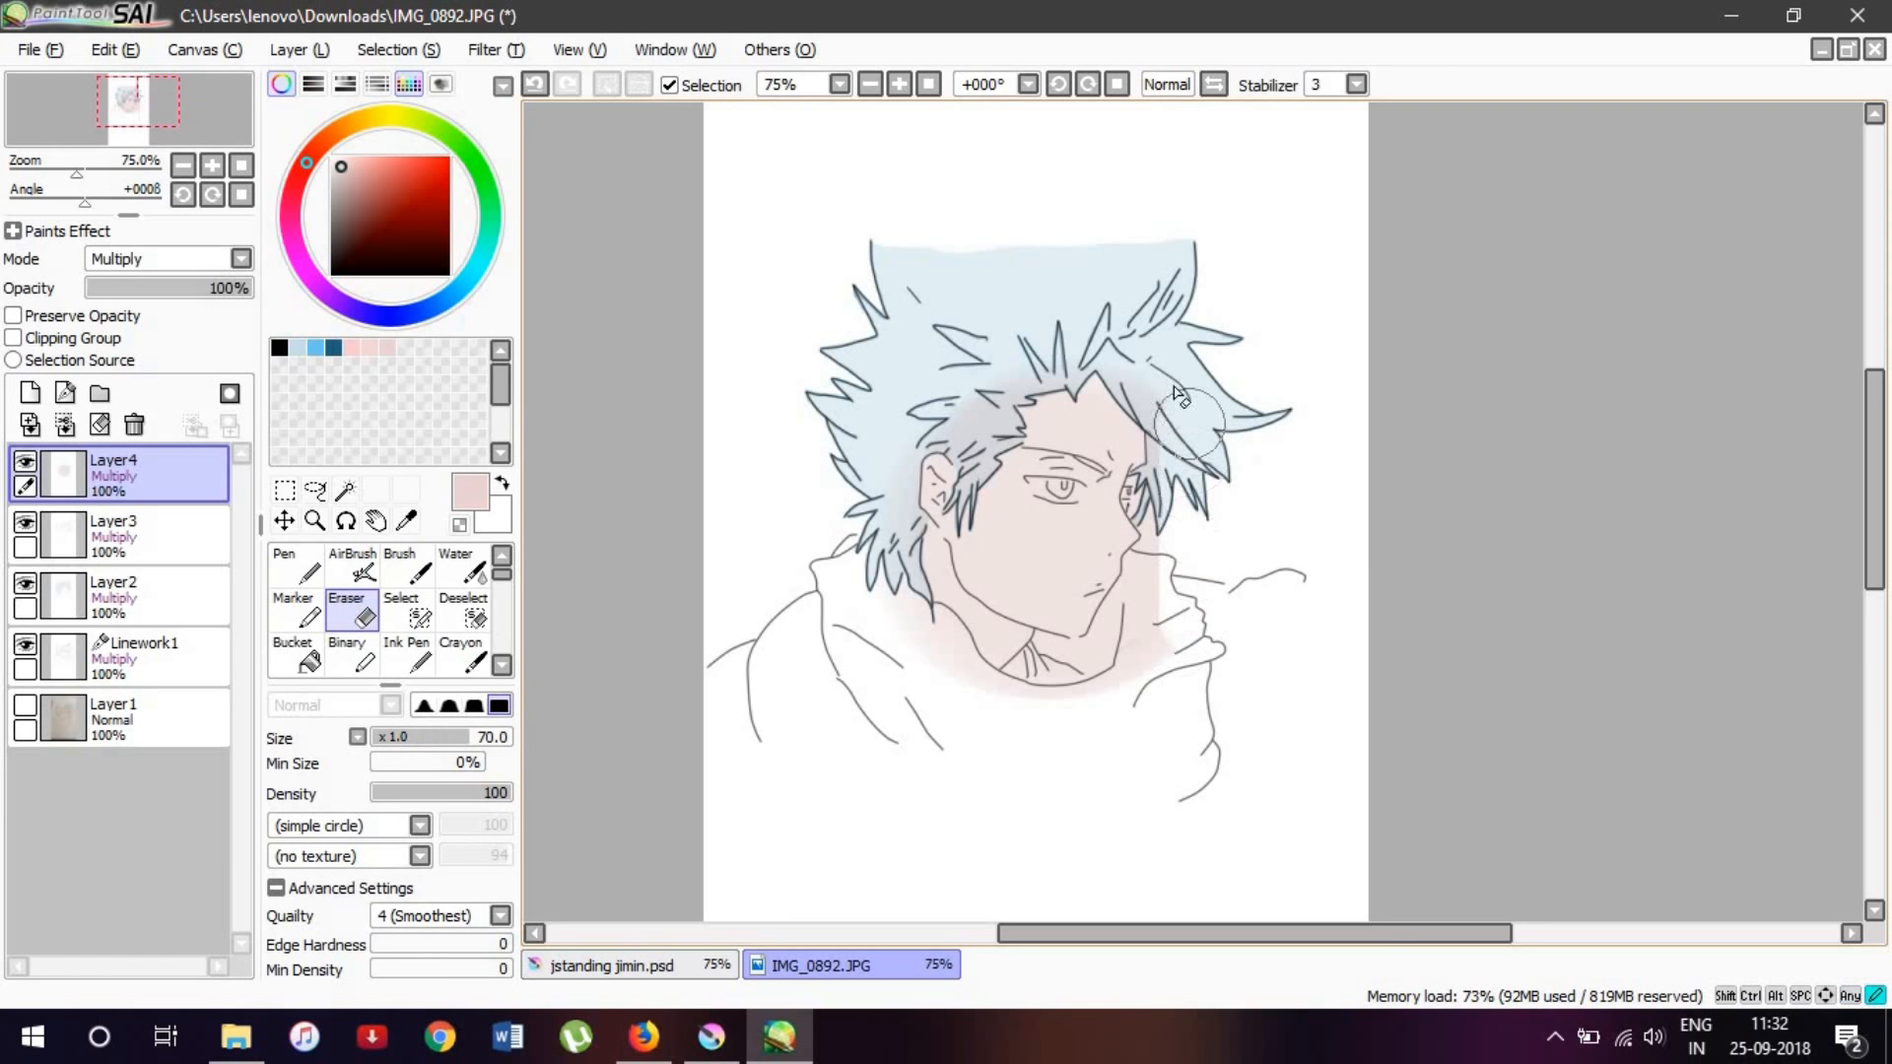
mouse_move(1058, 347)
left_mouse_down()
mouse_move(1012, 354)
mouse_move(980, 431)
left_mouse_up()
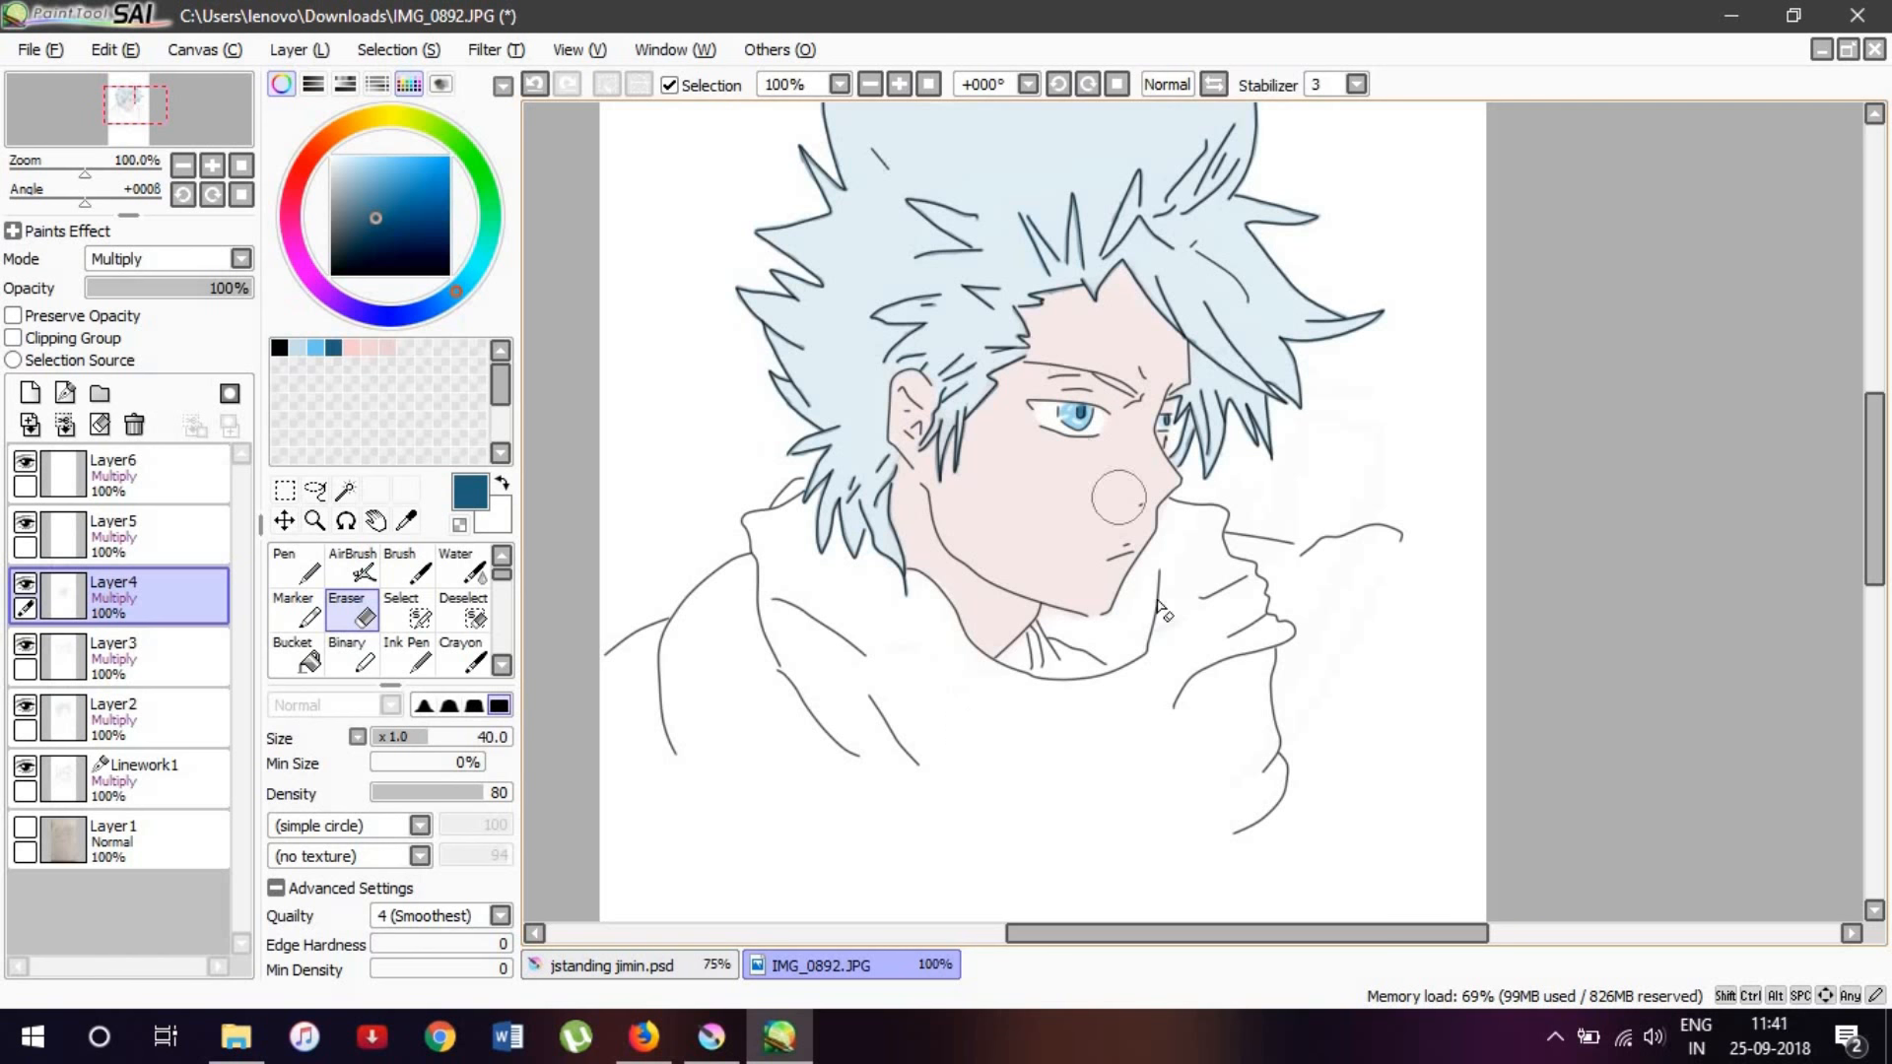
Step: Undo the last two actions and make Layer4 the active layer
left_click(523, 83)
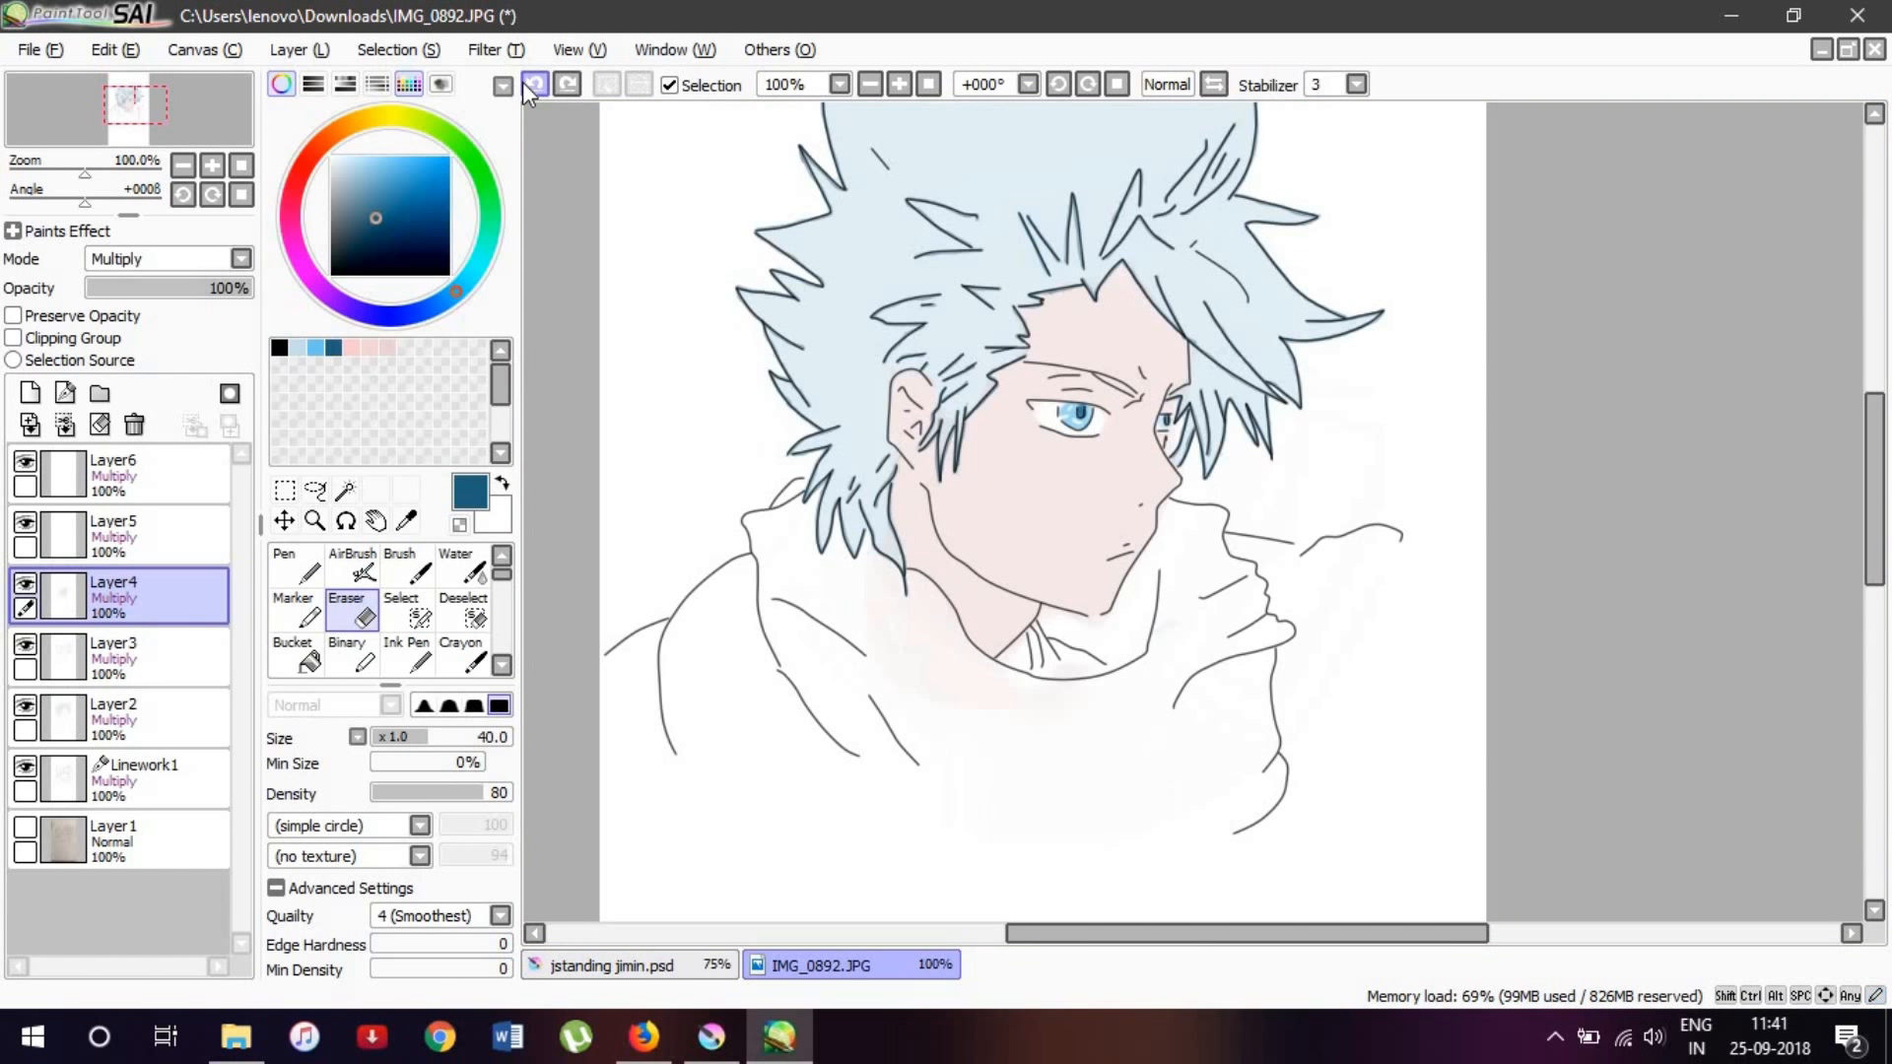
left_click(523, 82)
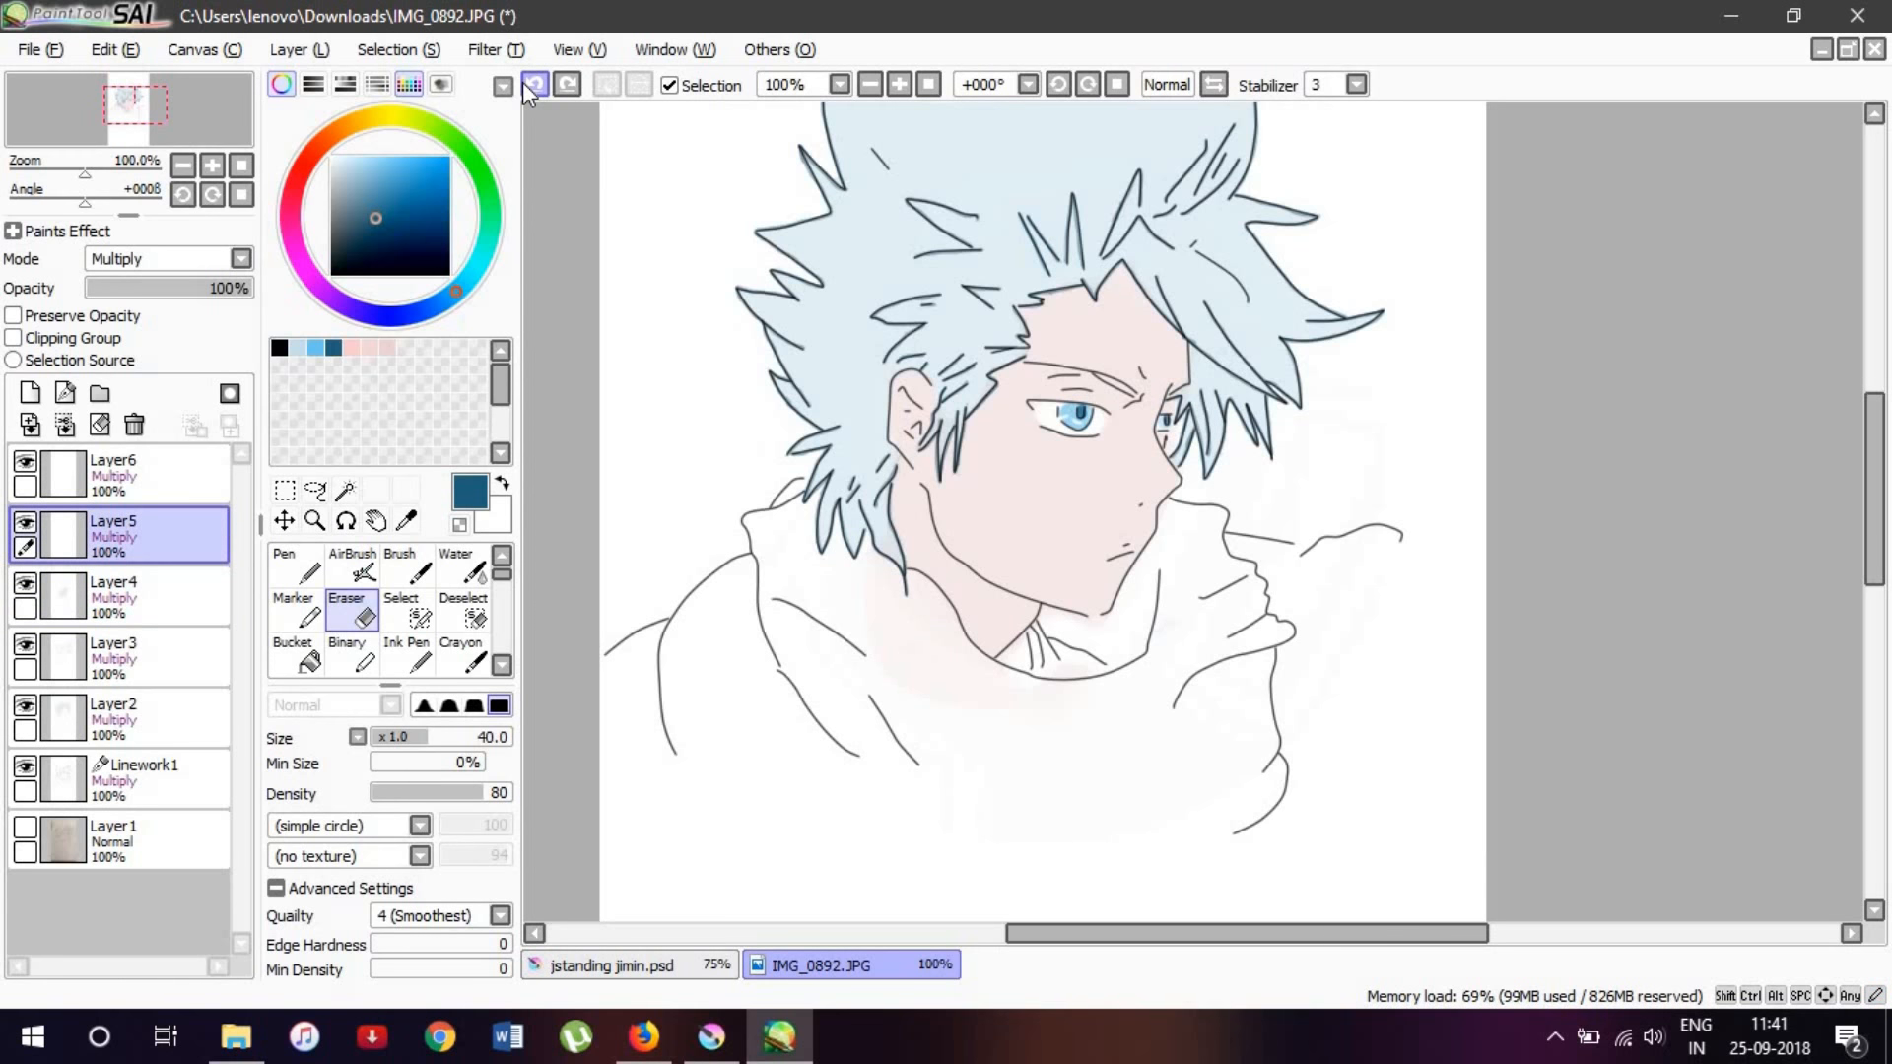
left_click(138, 599)
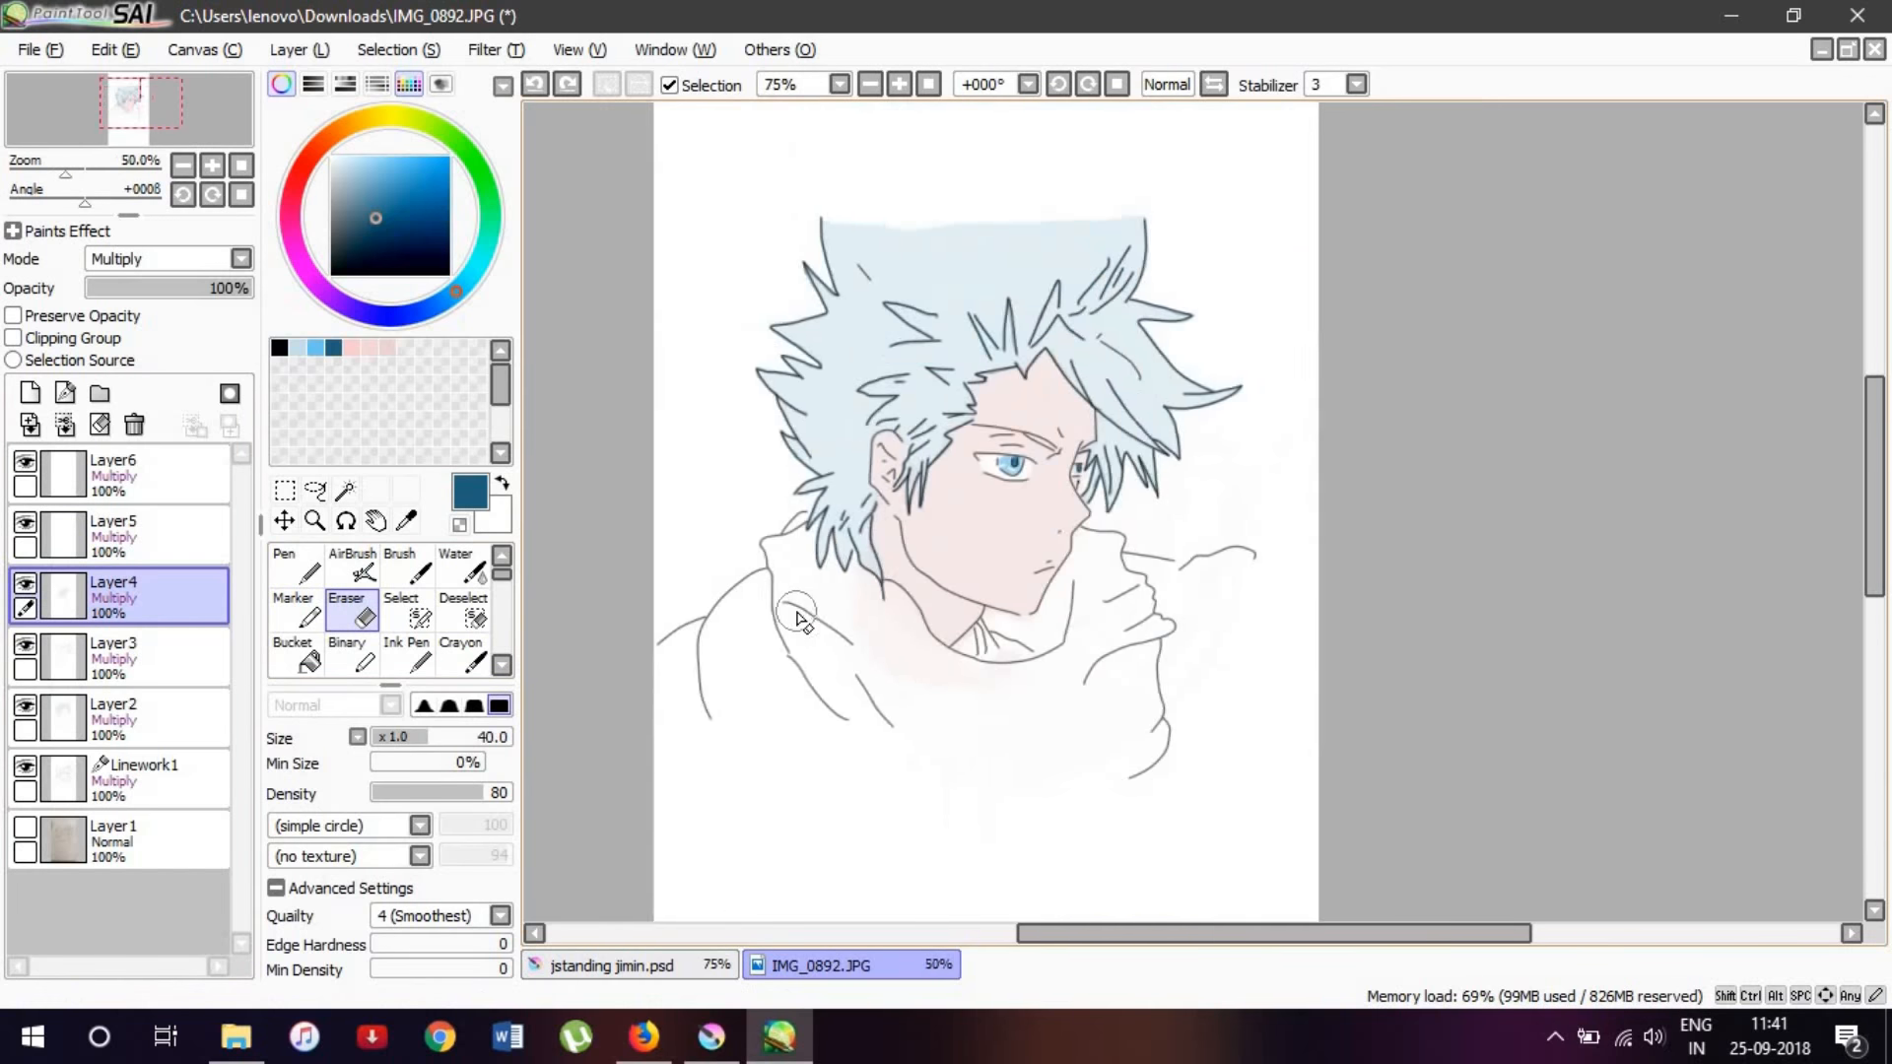
Step: Erase the faint pink residue around the neck and hood collar on Layer4 with the Eraser at size 40
scroll(798, 616, "up", 5)
mouse_move(1271, 653)
left_mouse_down()
mouse_move(1386, 755)
mouse_move(1440, 573)
mouse_move(1534, 794)
mouse_move(1491, 652)
mouse_move(1412, 810)
left_mouse_up()
scroll(1415, 813, "right", 10)
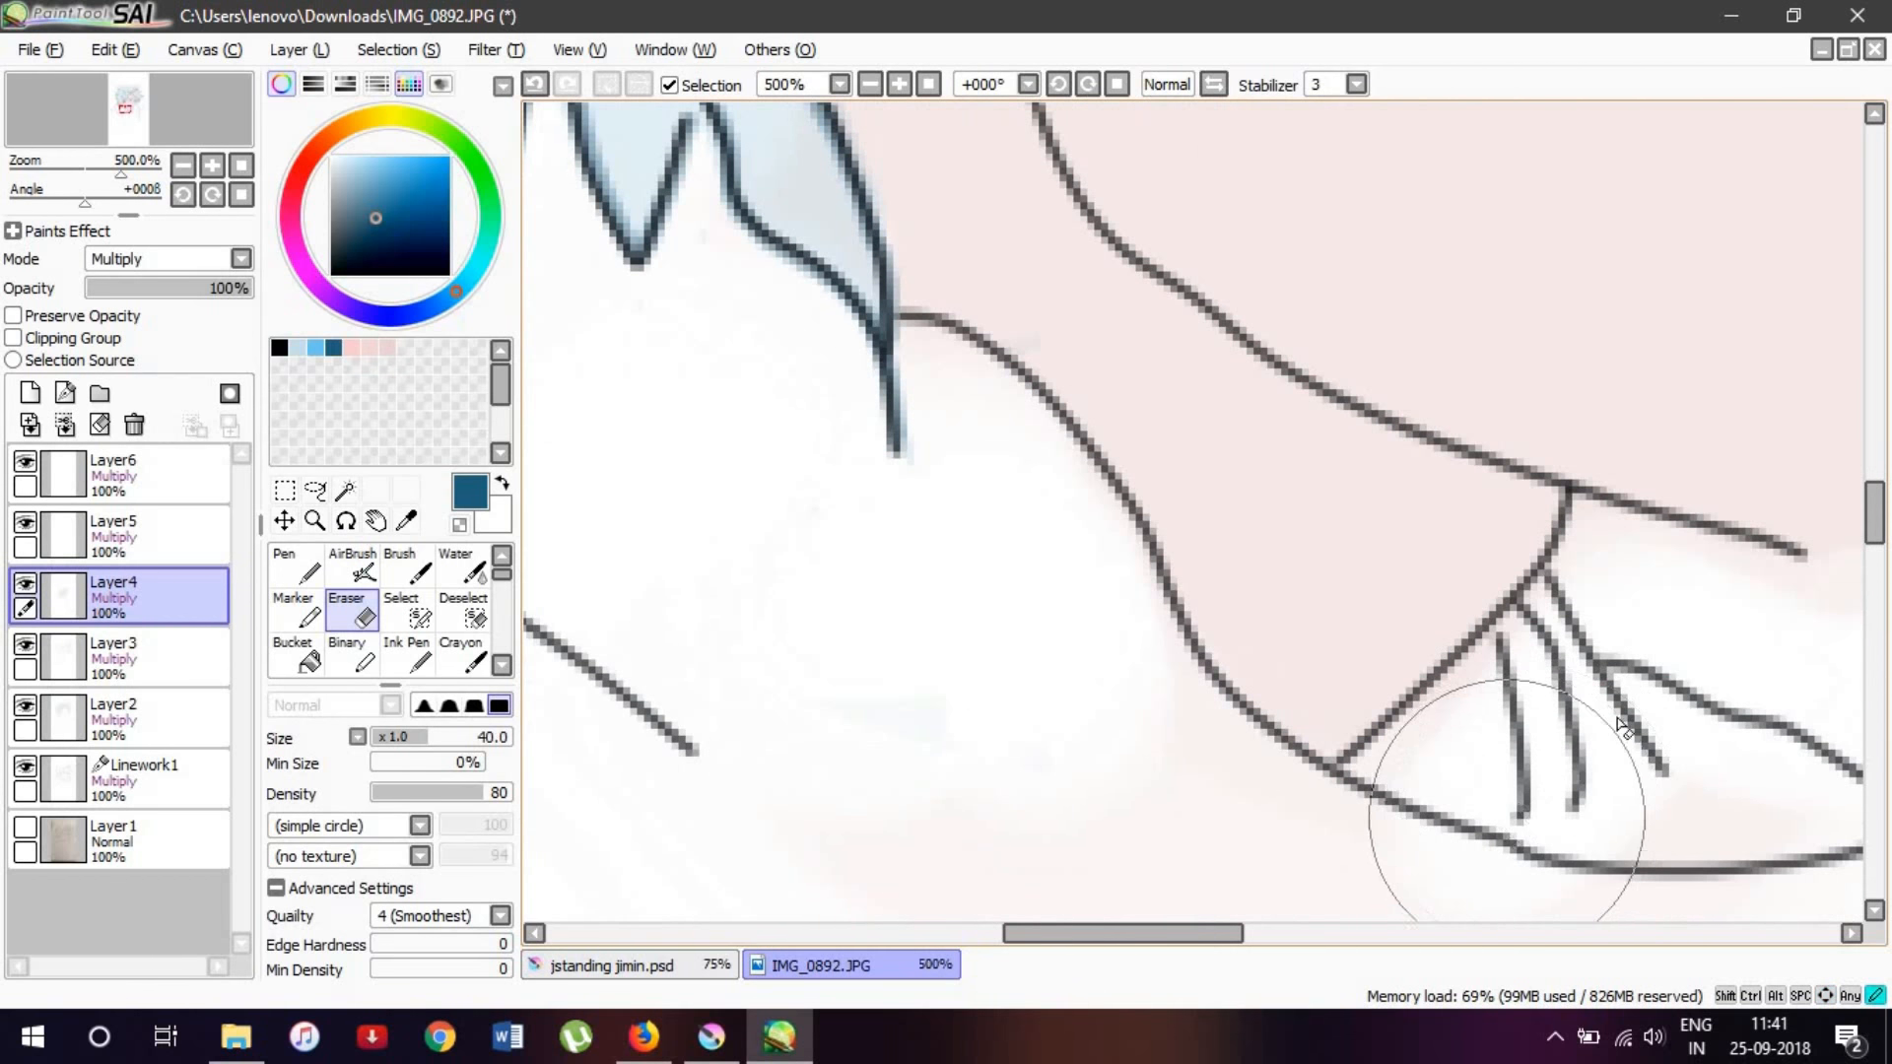
scroll(1635, 835, "down", 4)
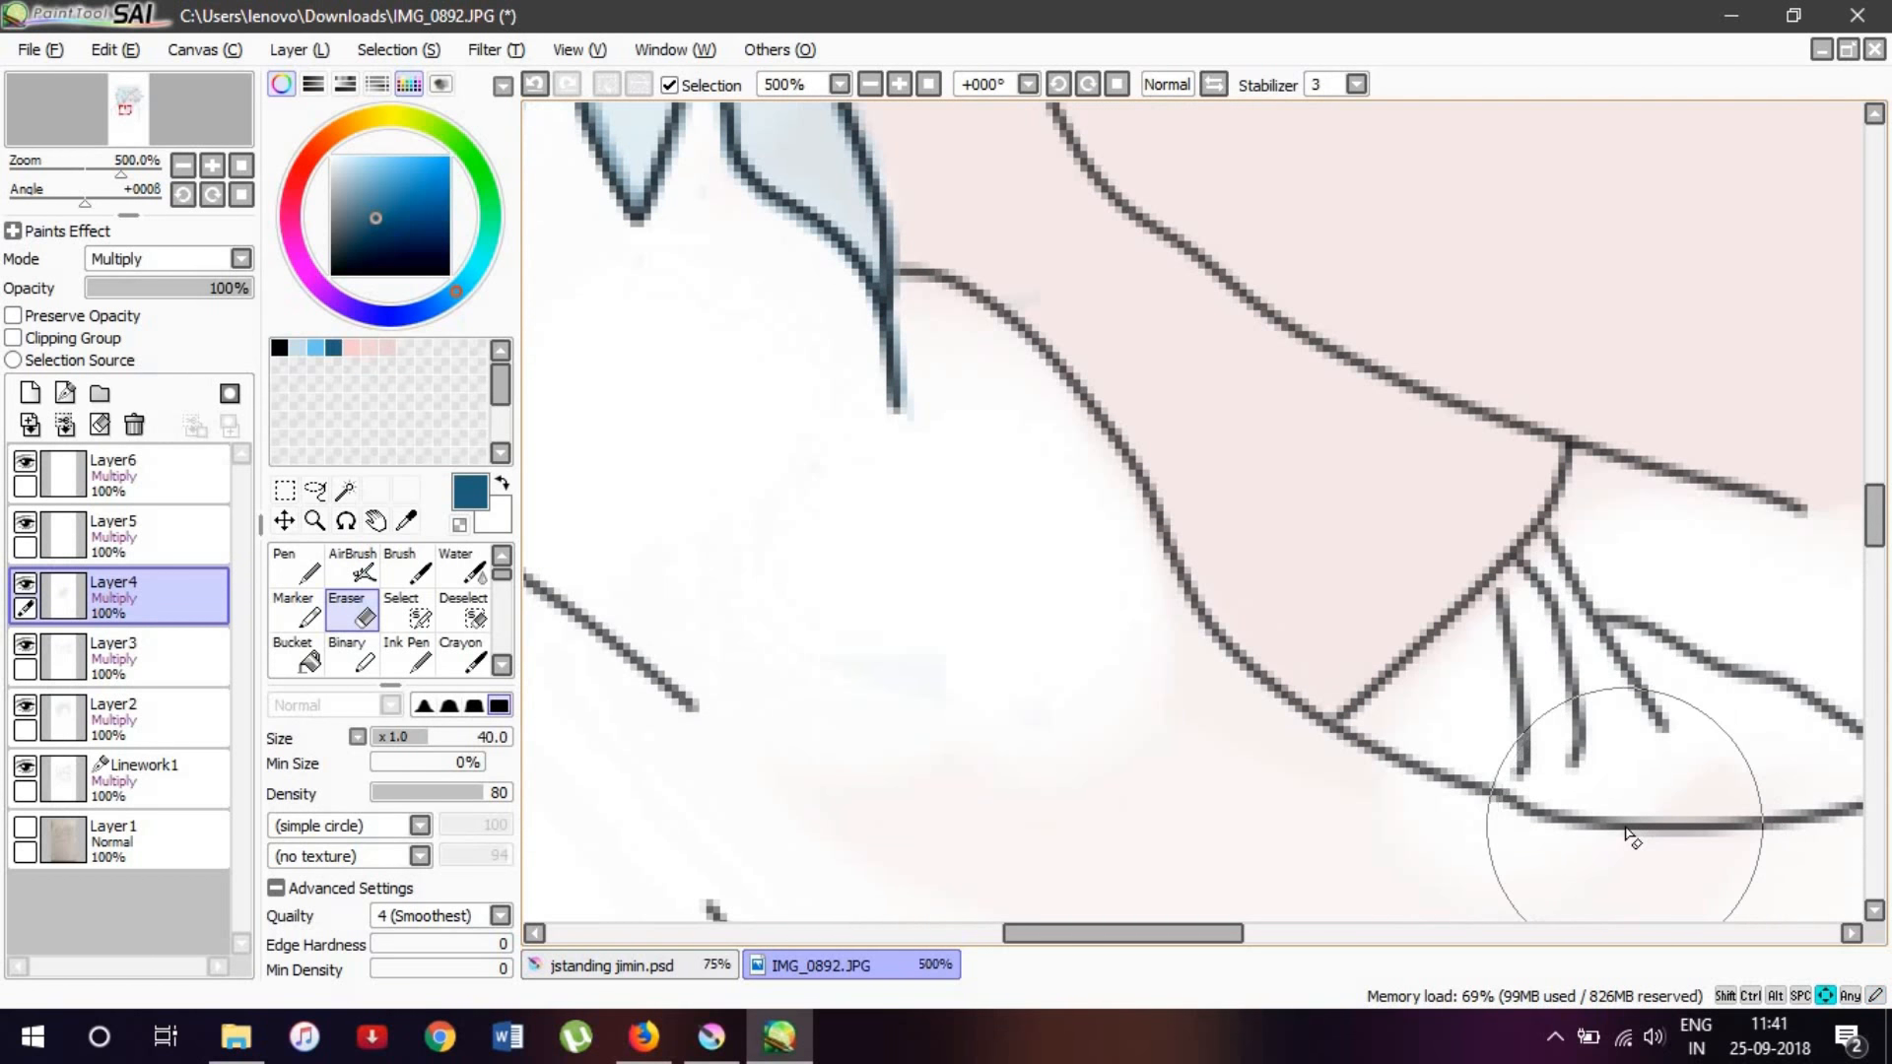
mouse_move(996, 657)
left_mouse_down()
mouse_move(1060, 589)
mouse_move(1189, 677)
mouse_move(1060, 558)
mouse_move(1060, 521)
left_mouse_up()
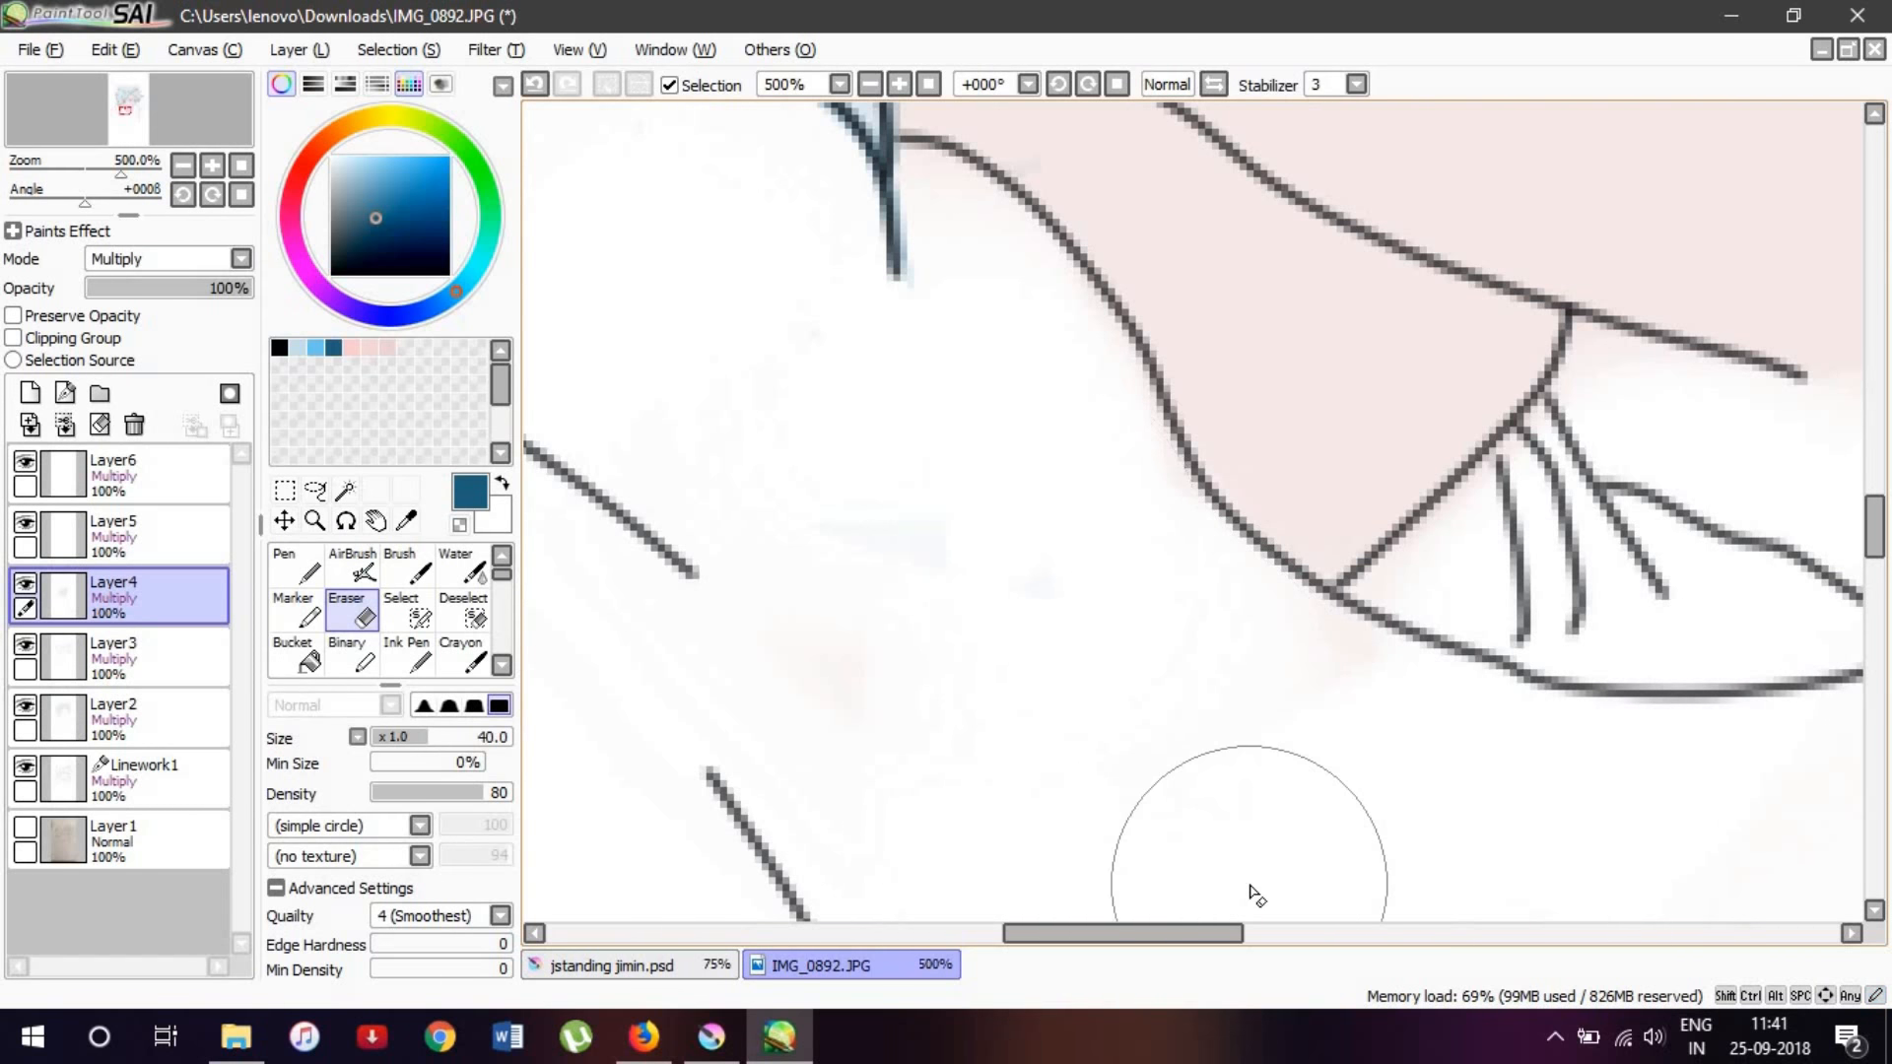
scroll(1246, 892, "down", 2)
key("Up")
key("Up")
key("Up")
key("Up")
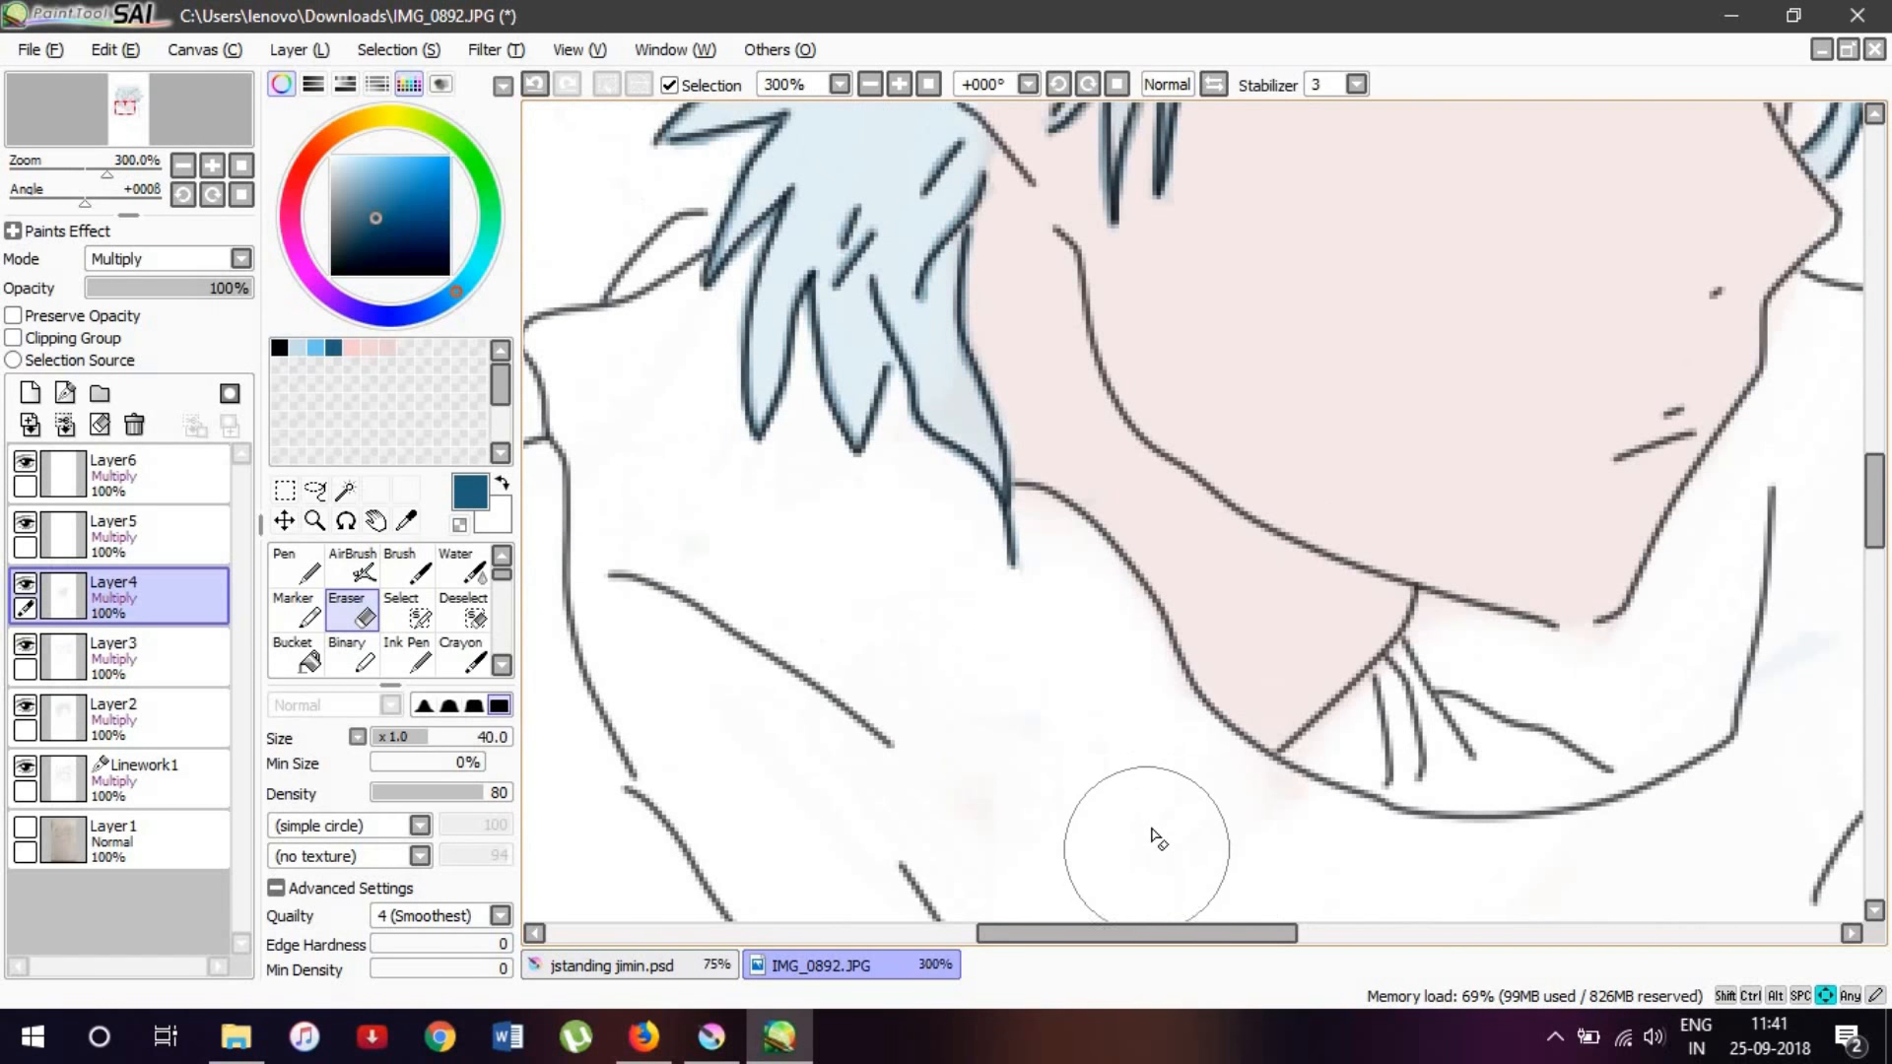
Step: Examine the skin colouring along the jaw, chin and hood collar, and the overall coloured portrait, for leftover spill outside the lines
key("Right")
key("Right")
key("Right")
key("Right")
key("Right")
key("Right")
key("Right")
key("Right")
key("Right")
key("Right")
key("Right")
key("Up")
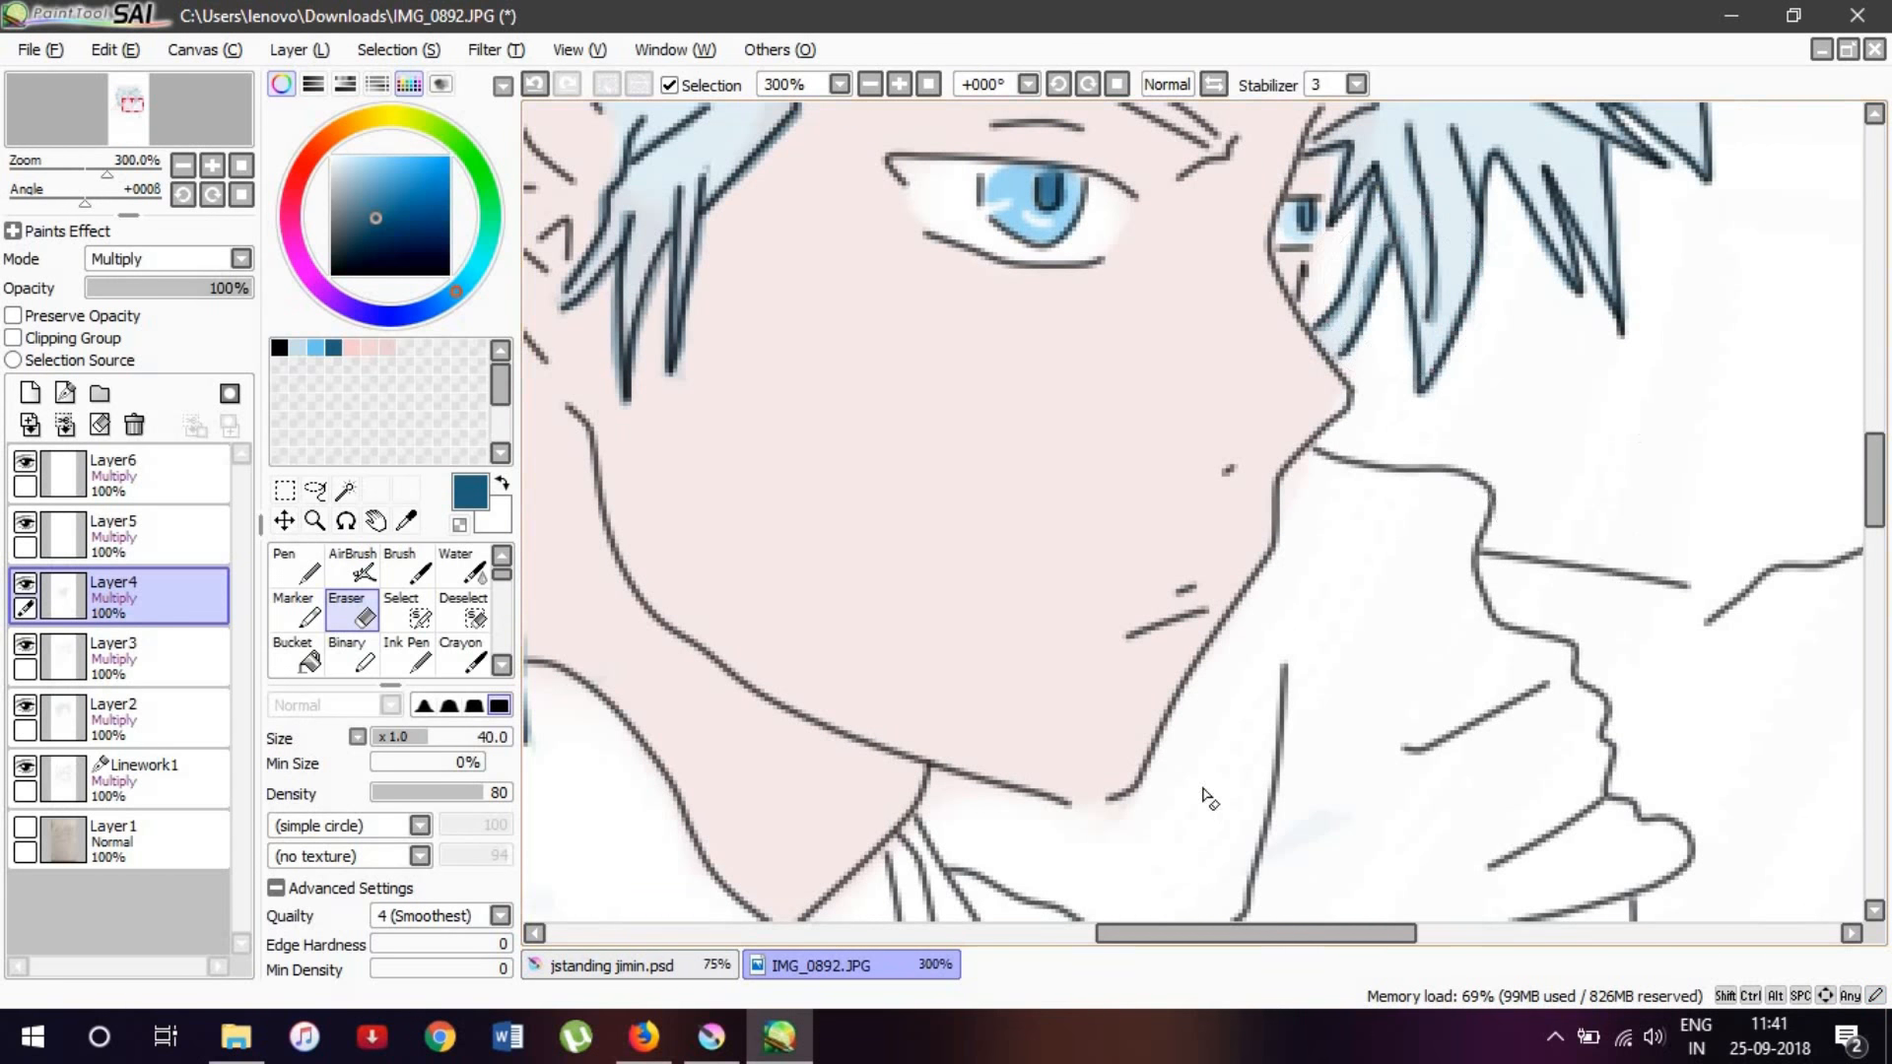
scroll(1202, 798, "down", 2)
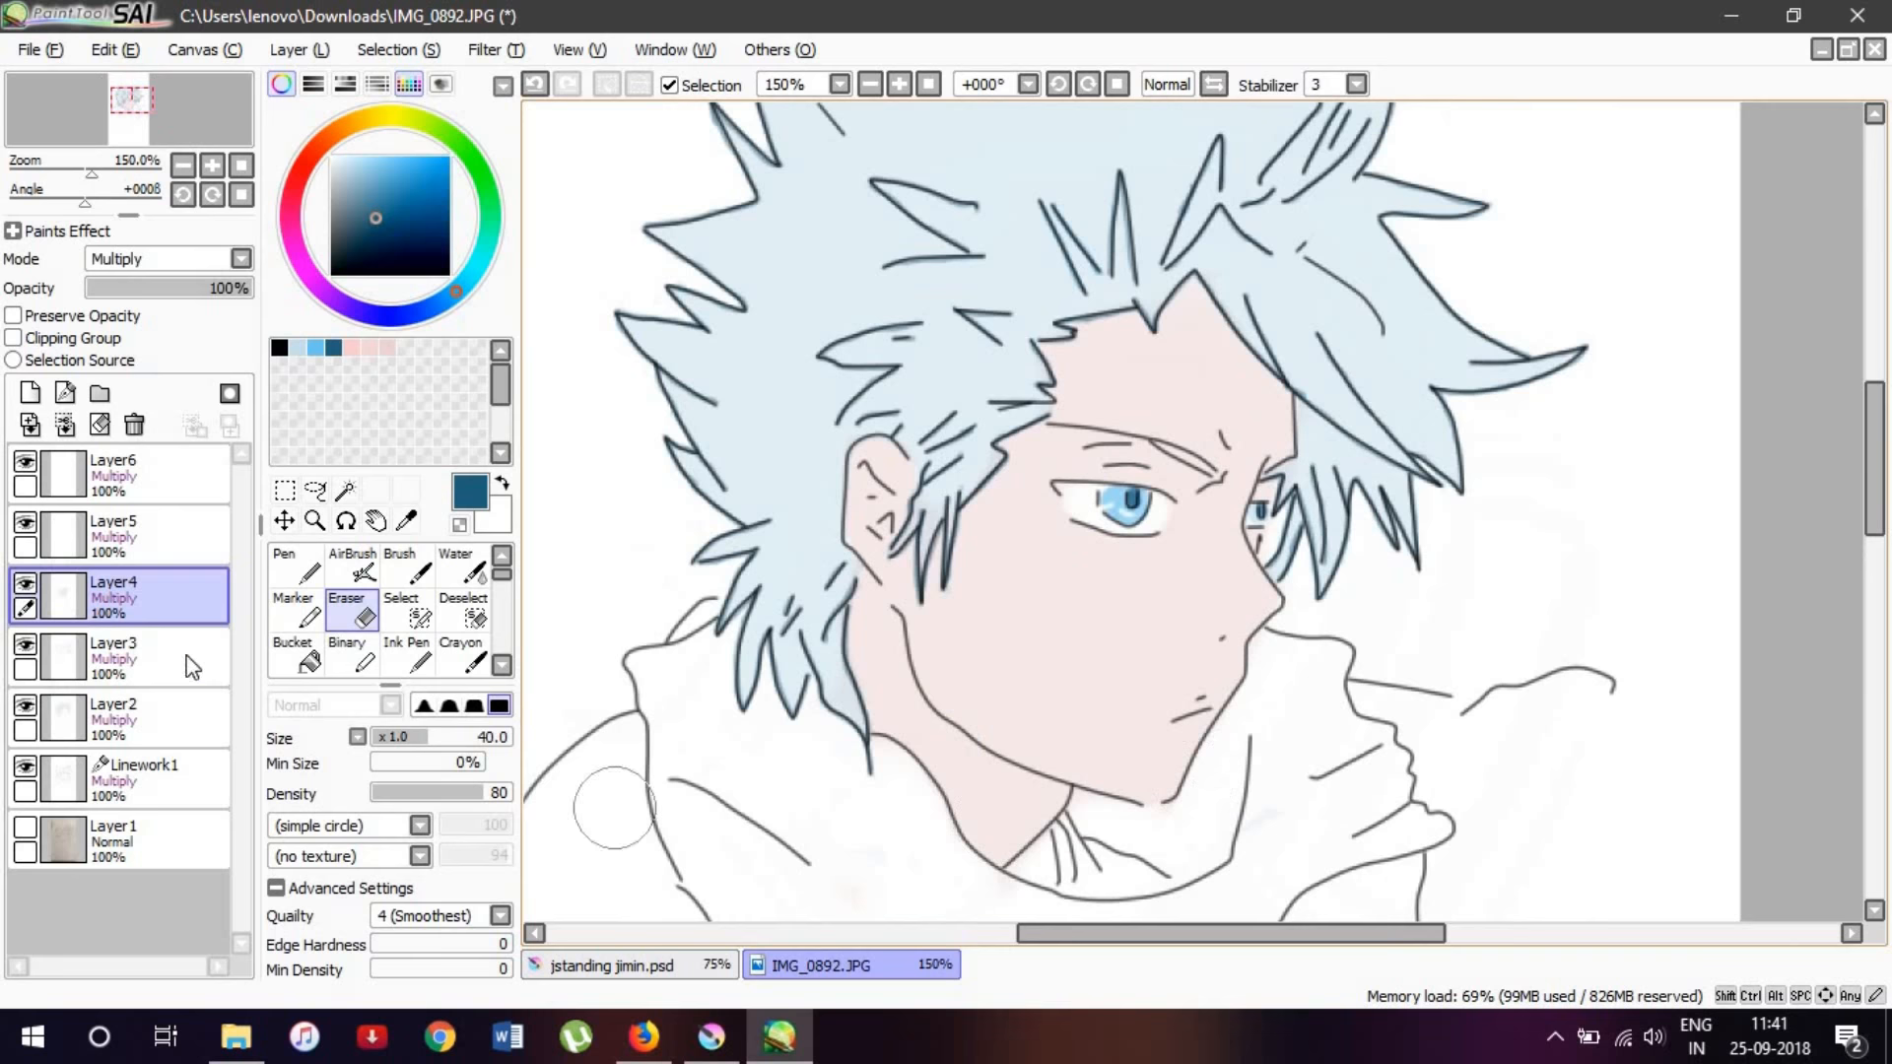
Step: Add a new layer above Layer6 and set its blending mode to Multiply
left_click(183, 463)
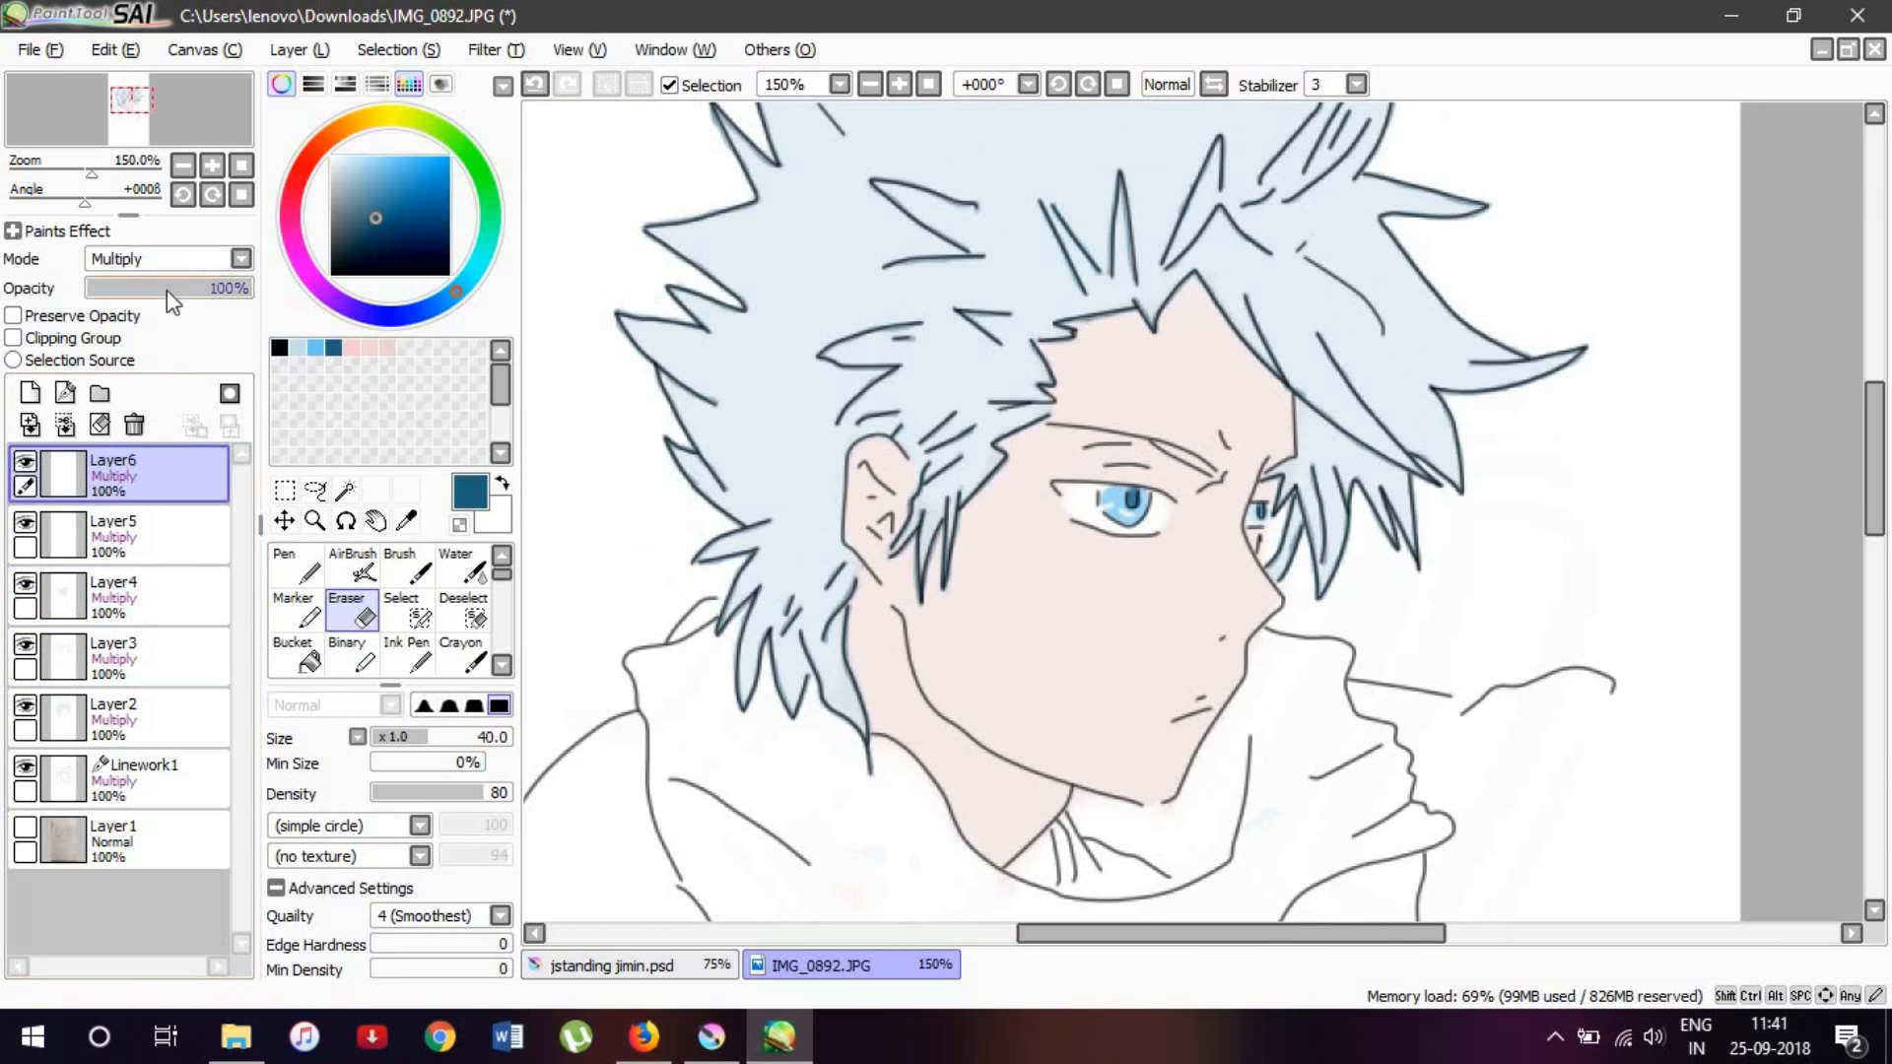
left_click(30, 393)
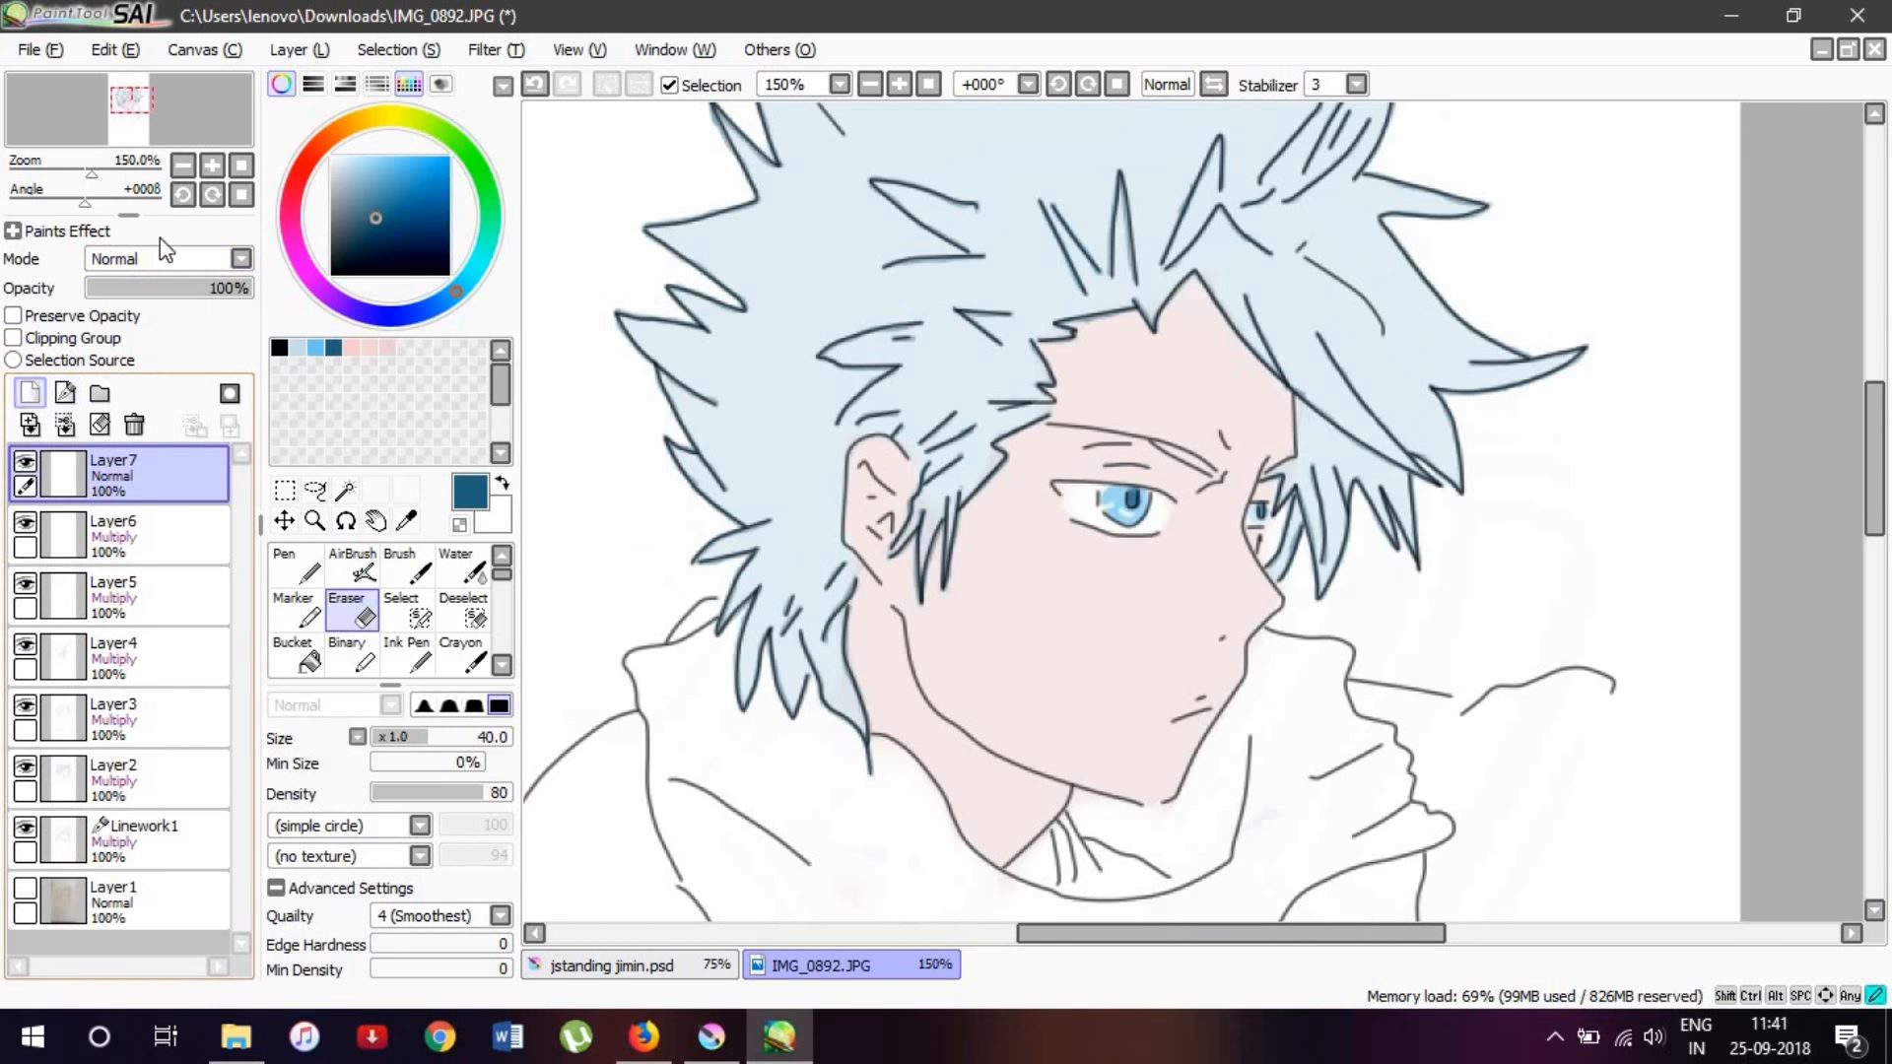
left_click(226, 266)
left_click(201, 306)
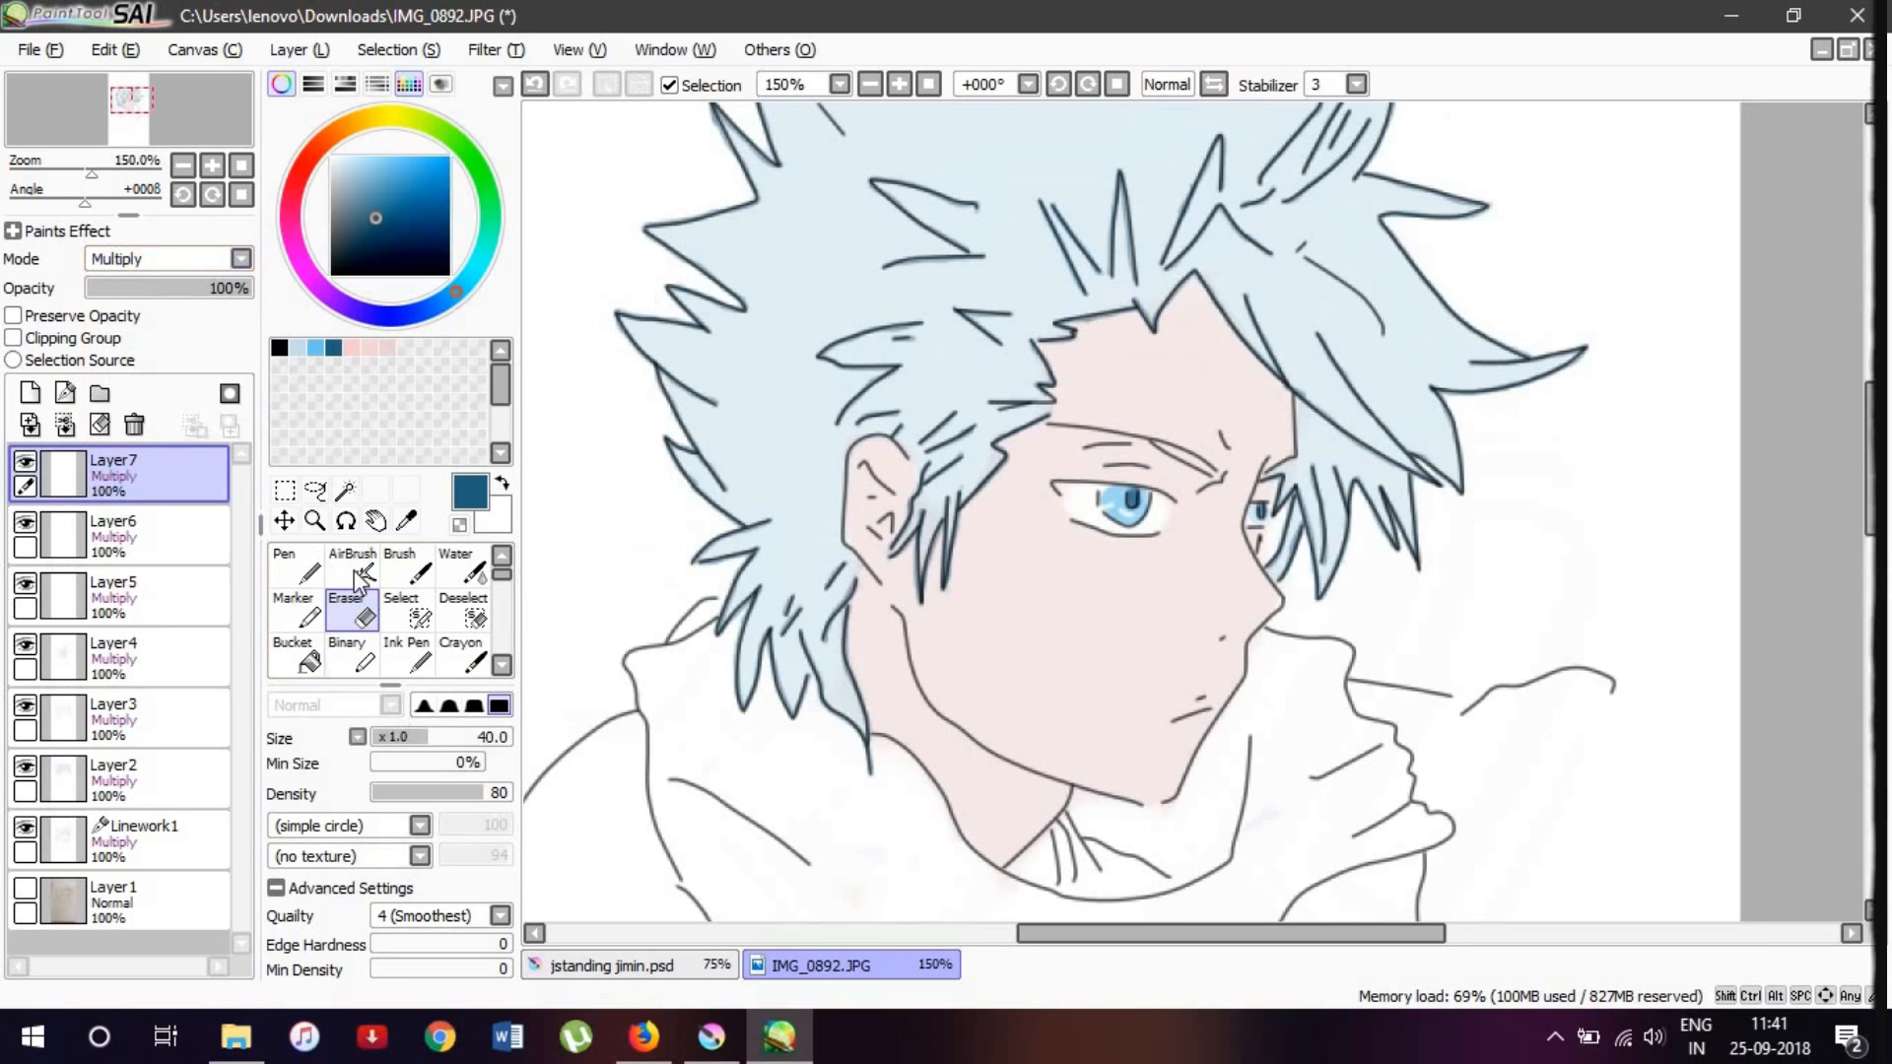
scroll(1174, 803, "up", 1)
scroll(1178, 808, "down", 1)
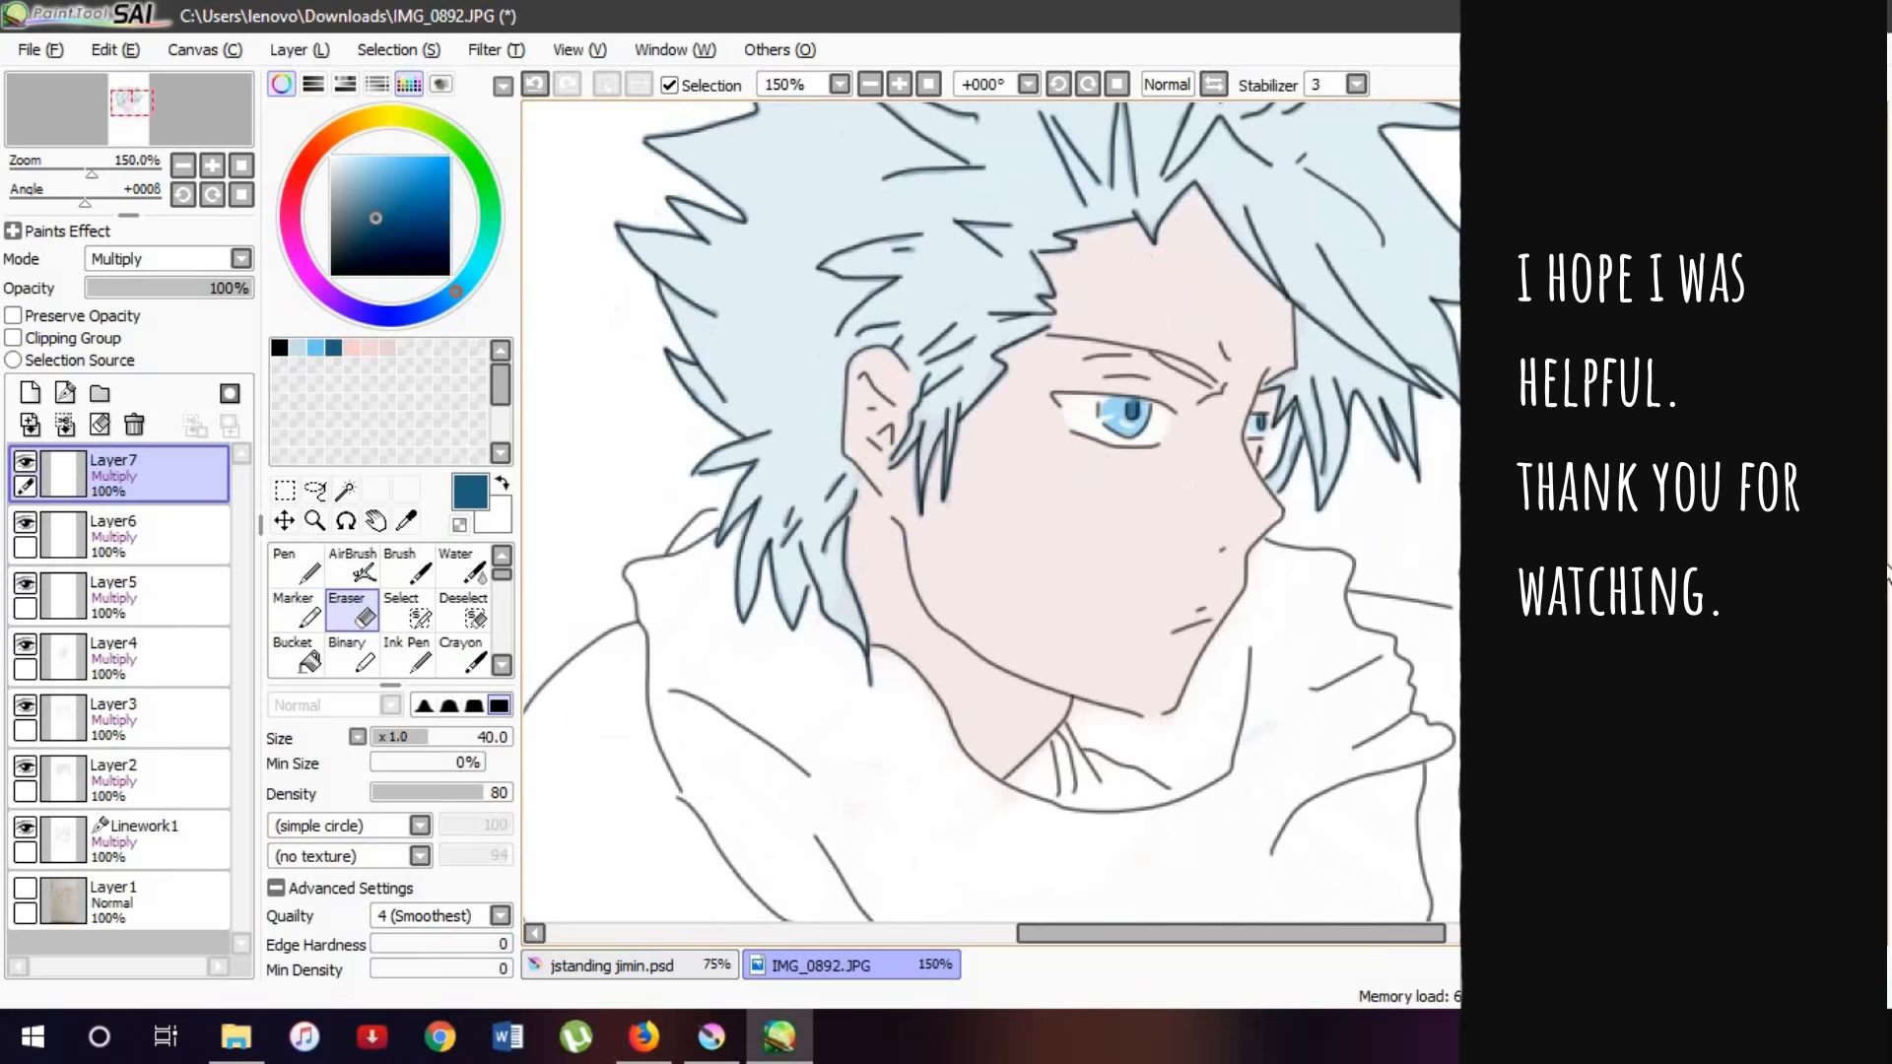